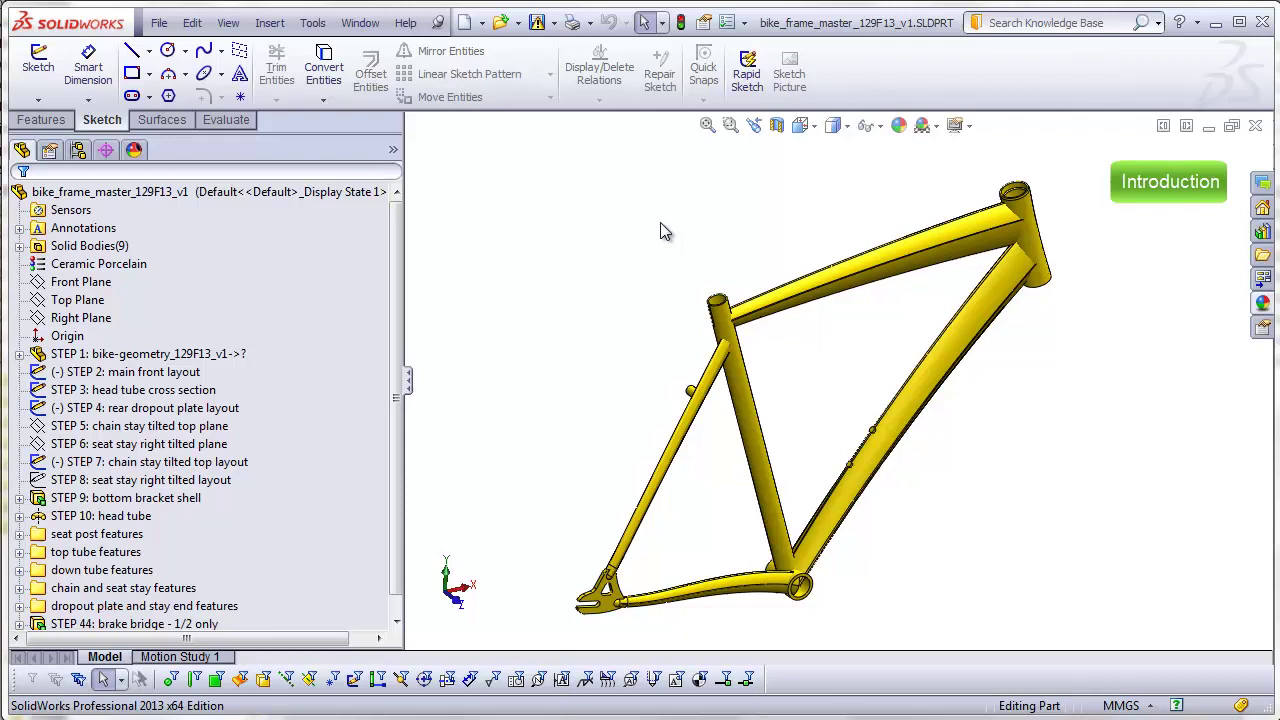
# Switch to the exploded bike-frame assembly and play the animated collapse of its exploded view
pyautogui.hotkey('ctrl', 'Tab')
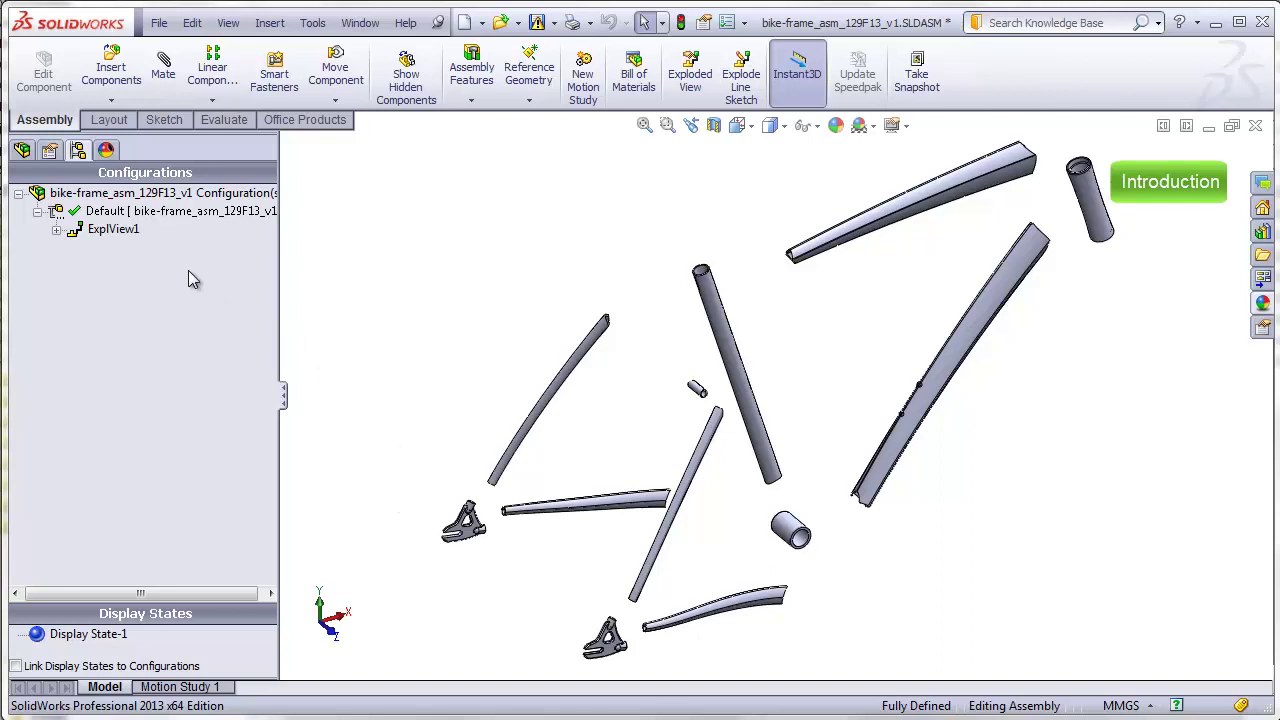
pyautogui.click(128, 229)
pyautogui.rightClick(127, 229)
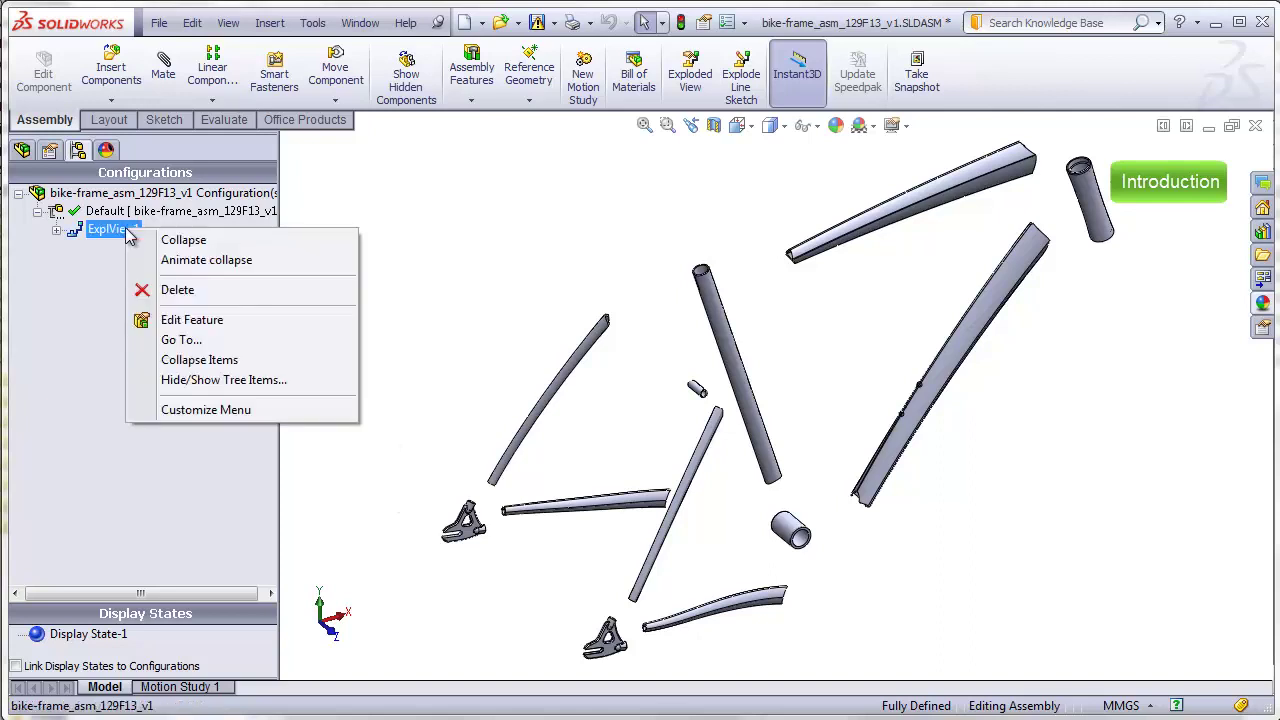
pyautogui.click(185, 260)
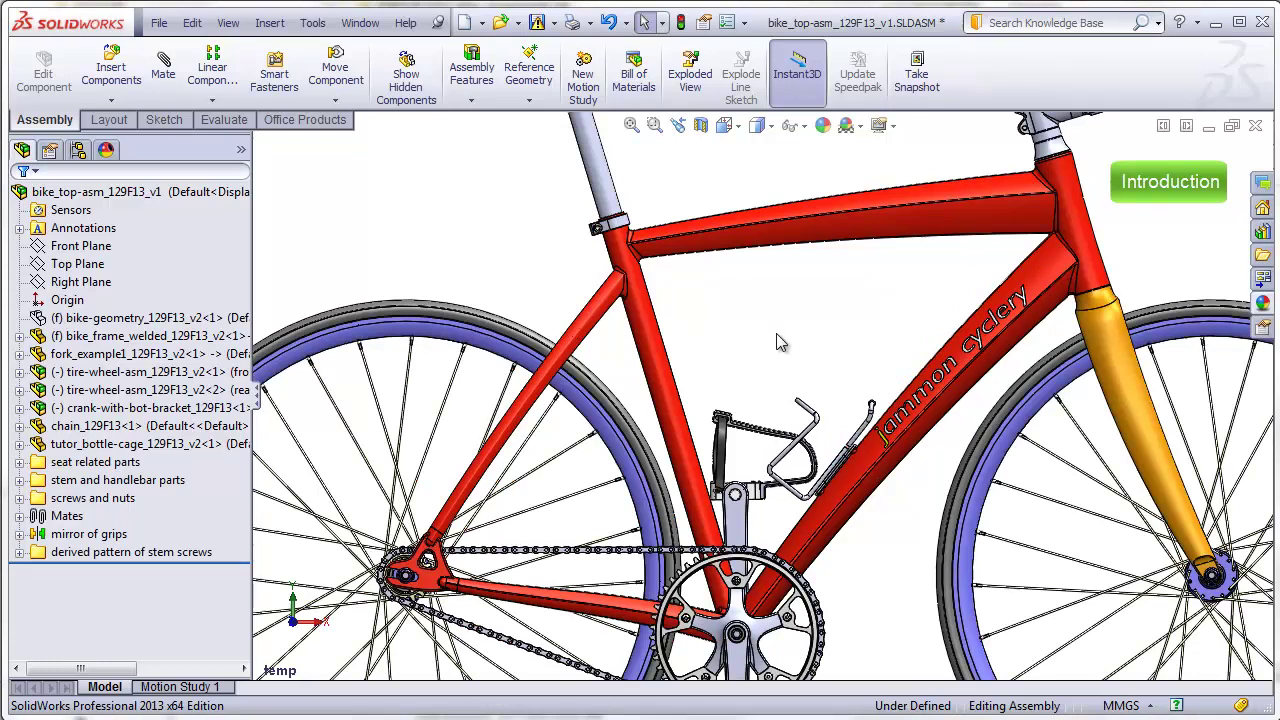
# In the welded frame part's front view, examine each frame part inserted under STEP 1, from the brake bridge to the top tube
pyautogui.hotkey('ctrl', '1')
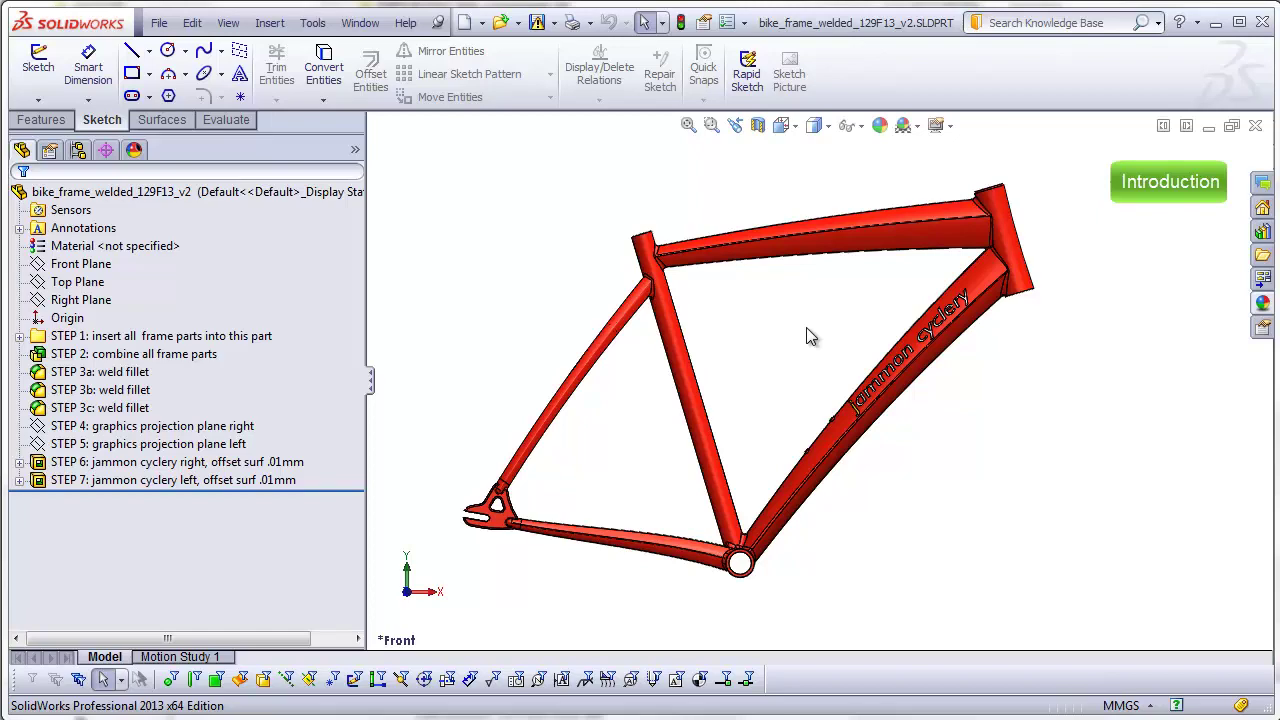
pyautogui.click(20, 337)
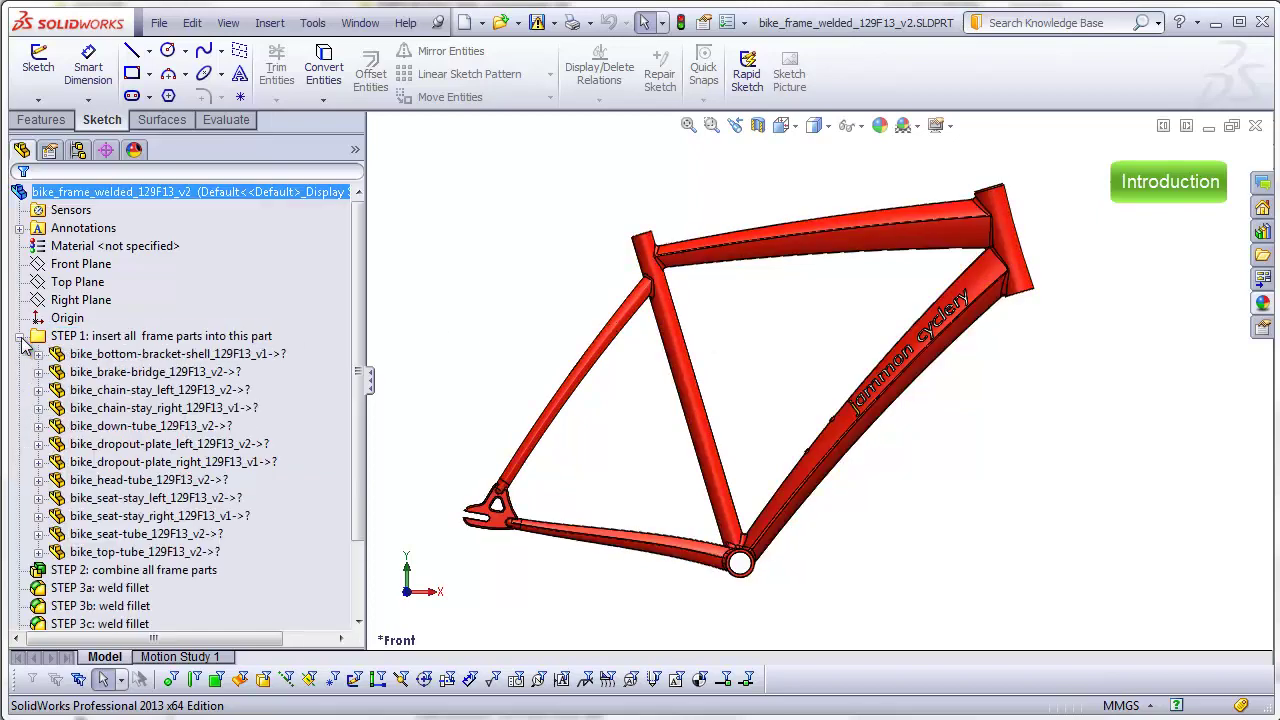
pyautogui.click(97, 375)
pyautogui.click(97, 390)
pyautogui.click(98, 408)
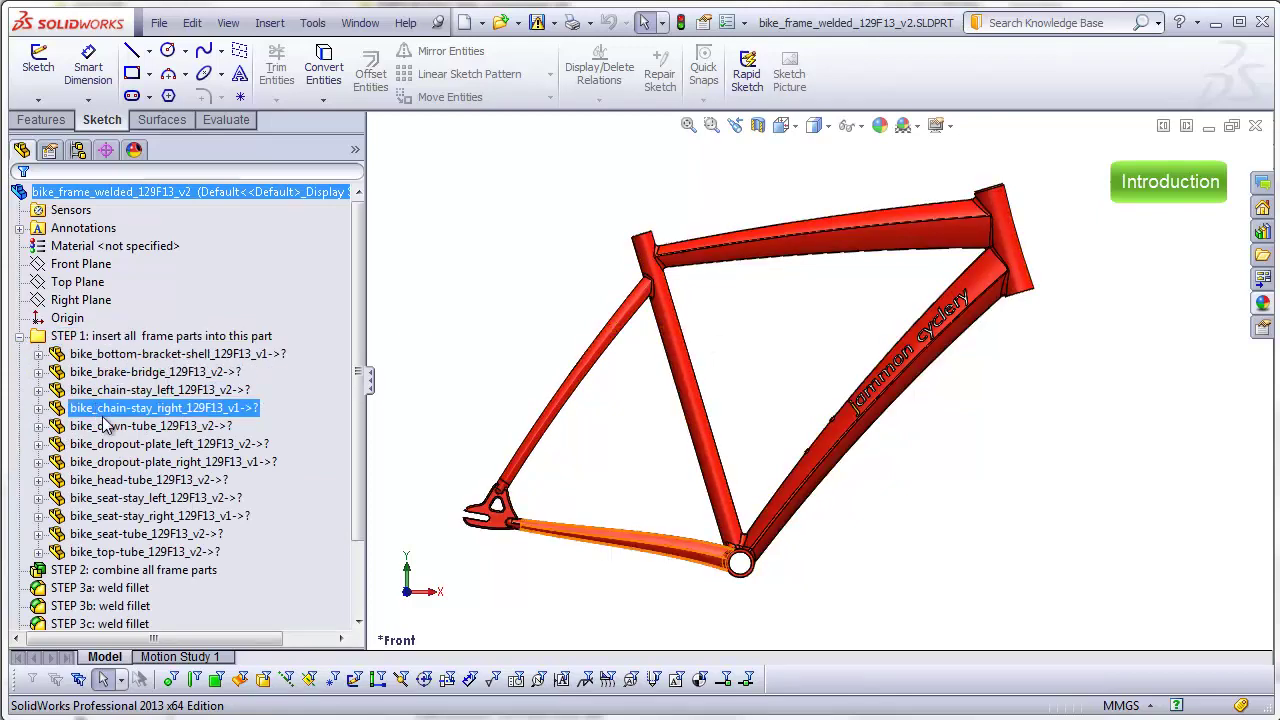
pyautogui.click(101, 427)
pyautogui.click(103, 444)
pyautogui.click(101, 462)
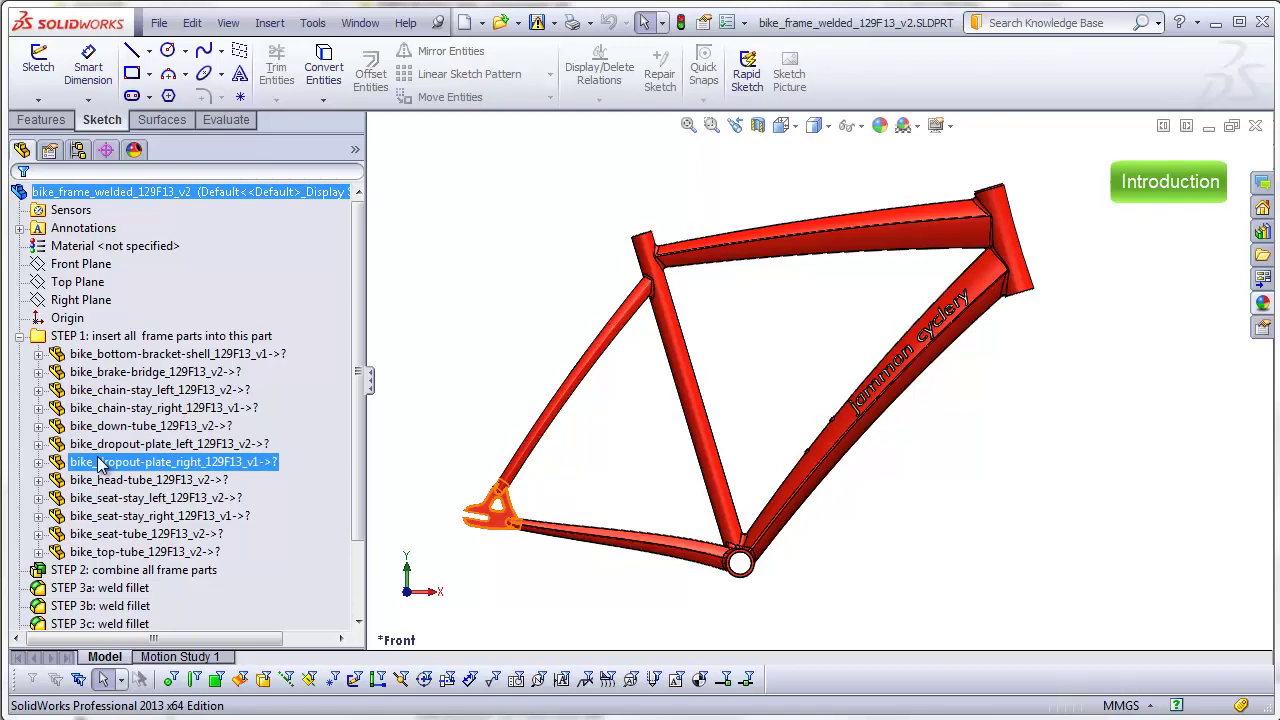
pyautogui.click(97, 481)
pyautogui.click(98, 498)
pyautogui.click(98, 516)
pyautogui.click(97, 534)
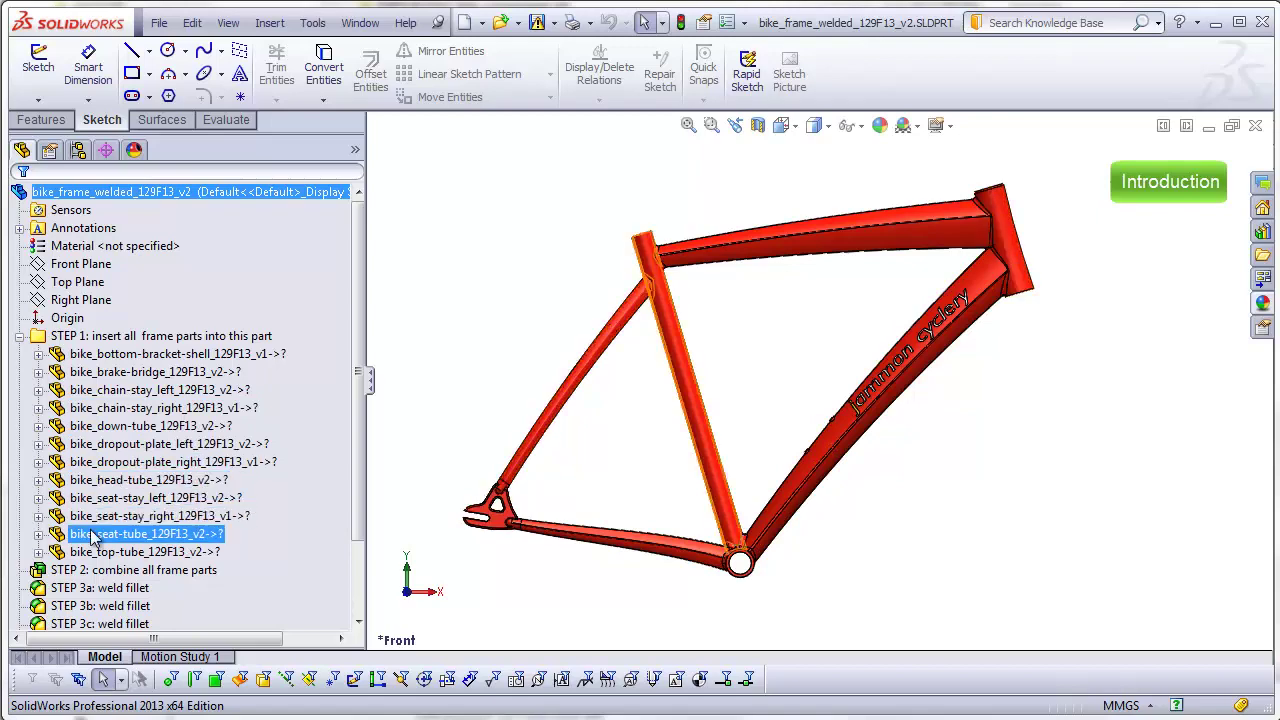
pyautogui.click(94, 553)
pyautogui.press('Escape')
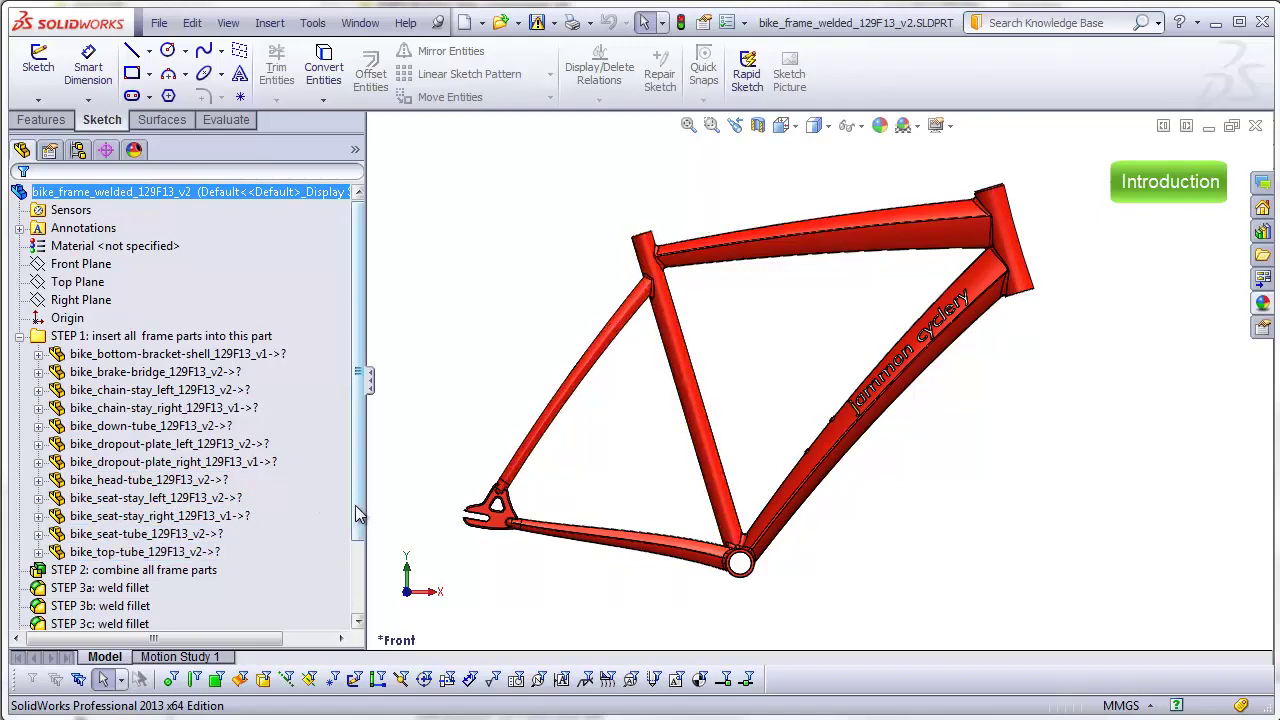
# Roll the welded frame back to just before the STEP 2 combine feature and examine its solid bodies
pyautogui.scroll(-1, 356, 537)
pyautogui.moveTo(356, 537); pyautogui.dragTo(354, 583)
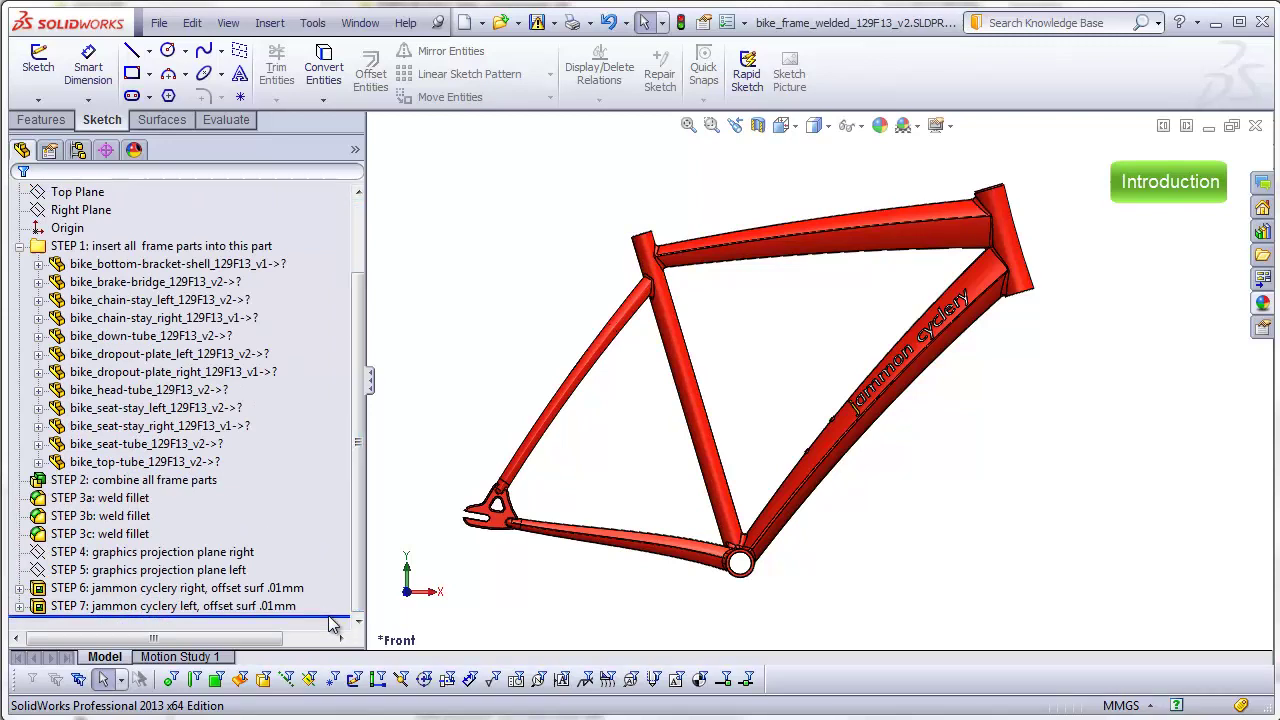
pyautogui.moveTo(338, 612); pyautogui.dragTo(363, 379)
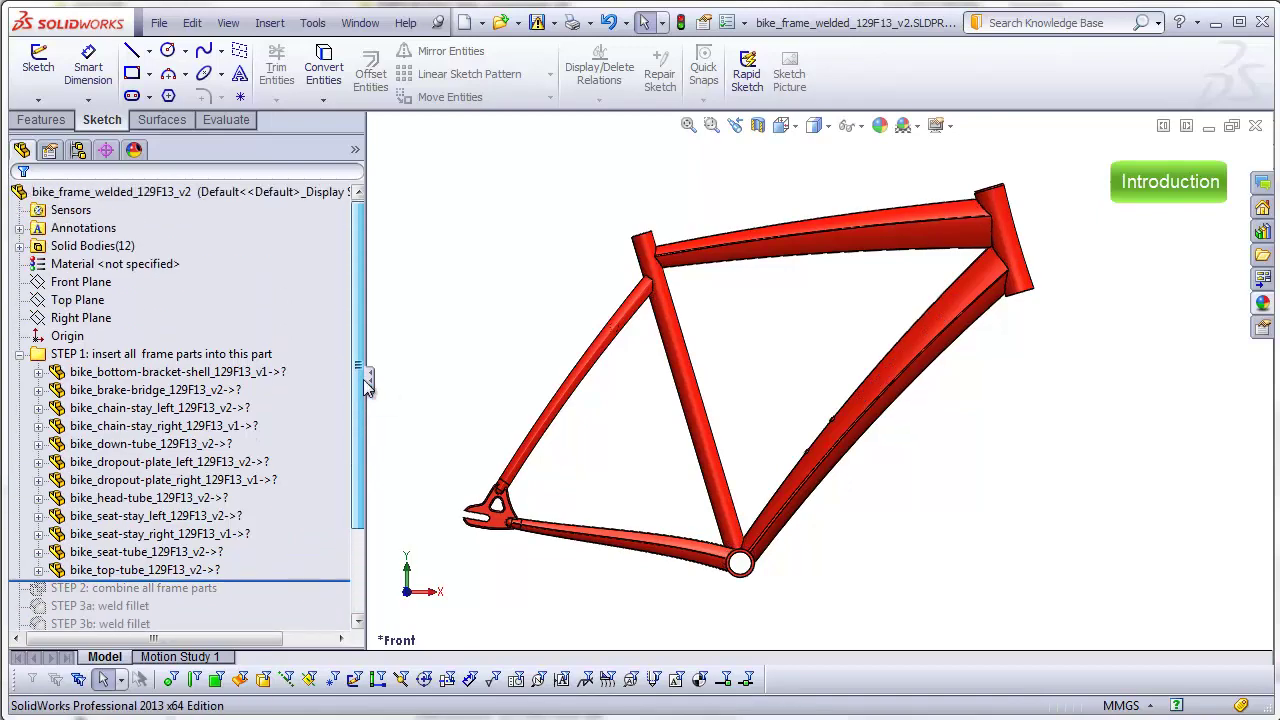
pyautogui.click(88, 248)
pyautogui.click(20, 247)
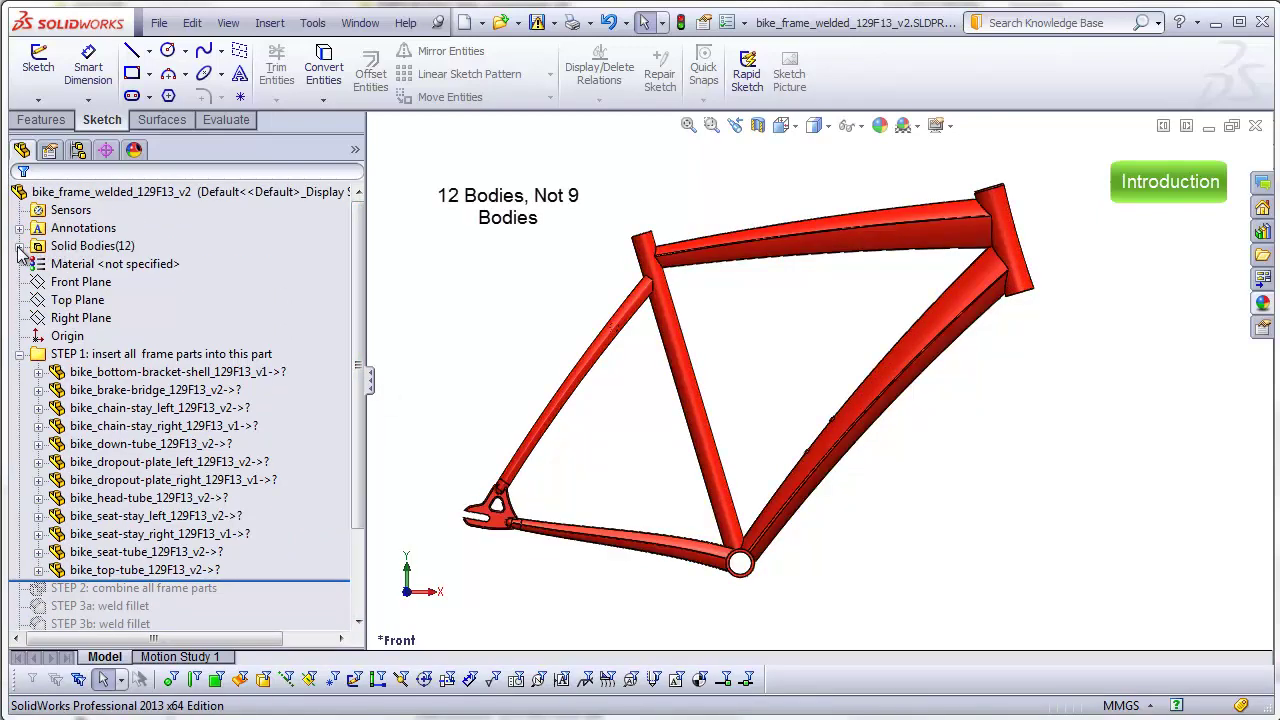
pyautogui.click(20, 246)
# Roll the model forward past STEP 2 and check the feature tree after the frame parts are combined
pyautogui.moveTo(357, 460); pyautogui.dragTo(363, 548)
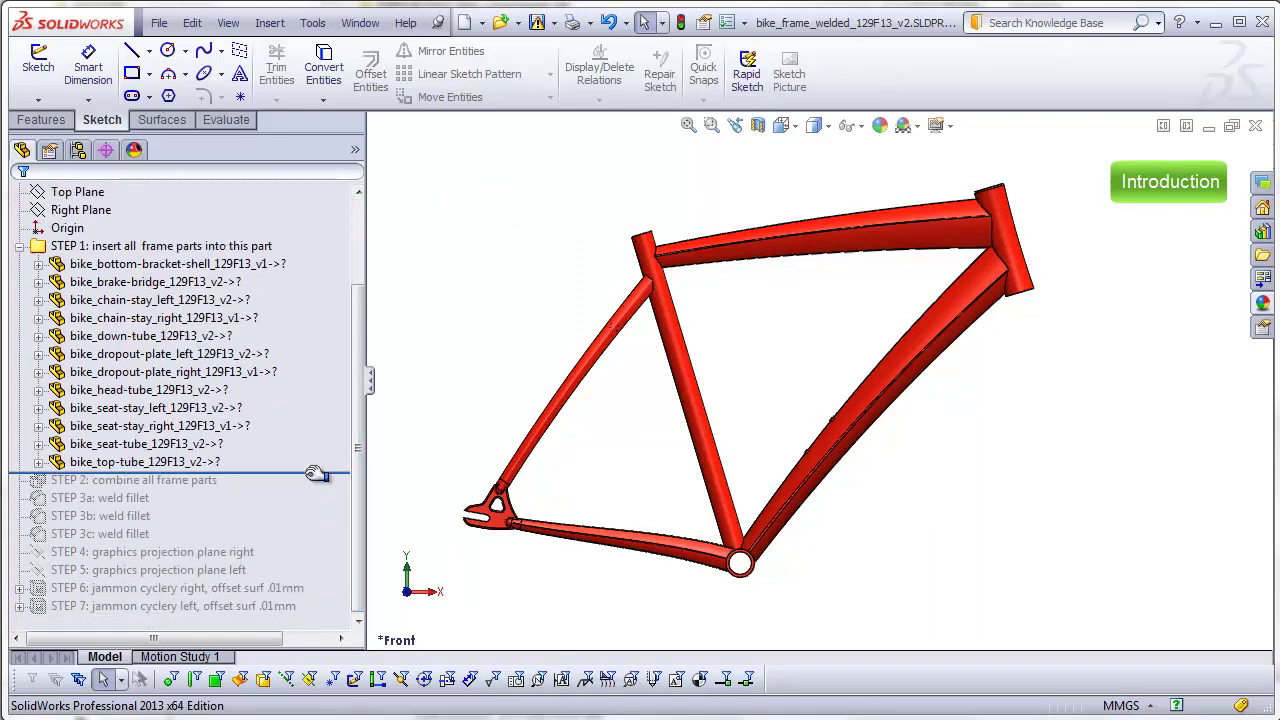
pyautogui.moveTo(310, 472); pyautogui.dragTo(361, 435)
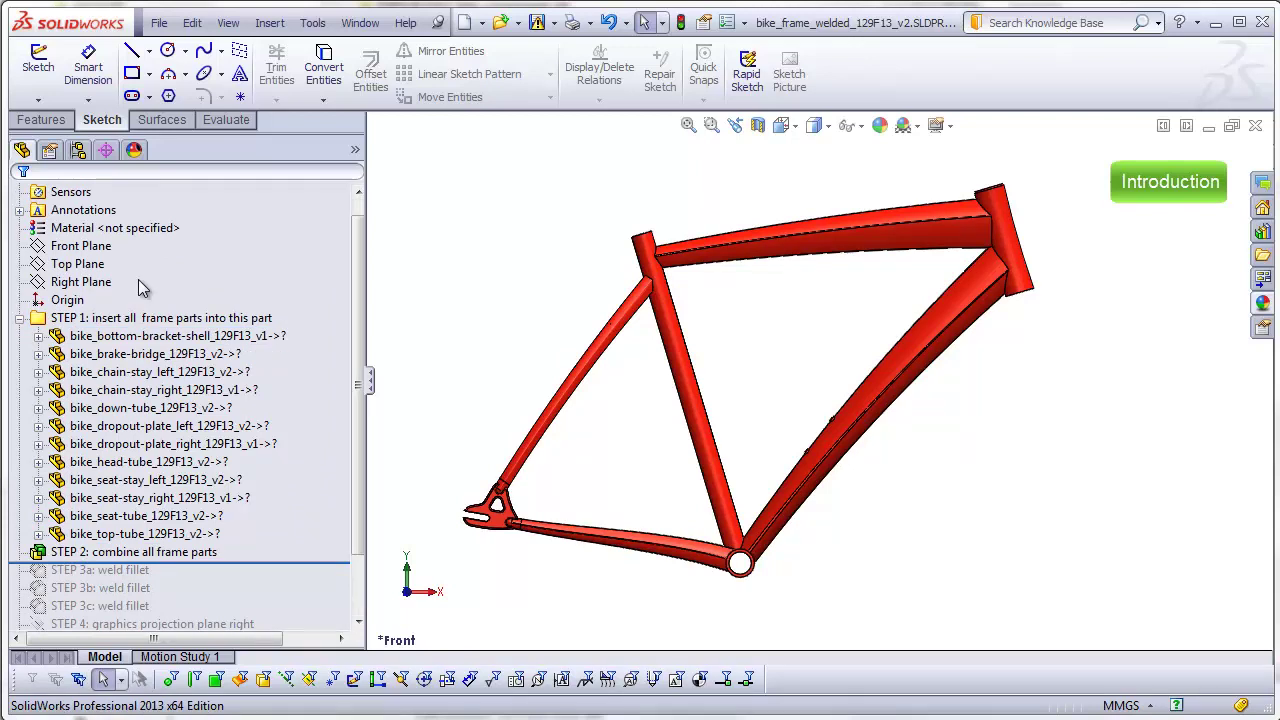
pyautogui.moveTo(355, 297); pyautogui.dragTo(368, 384)
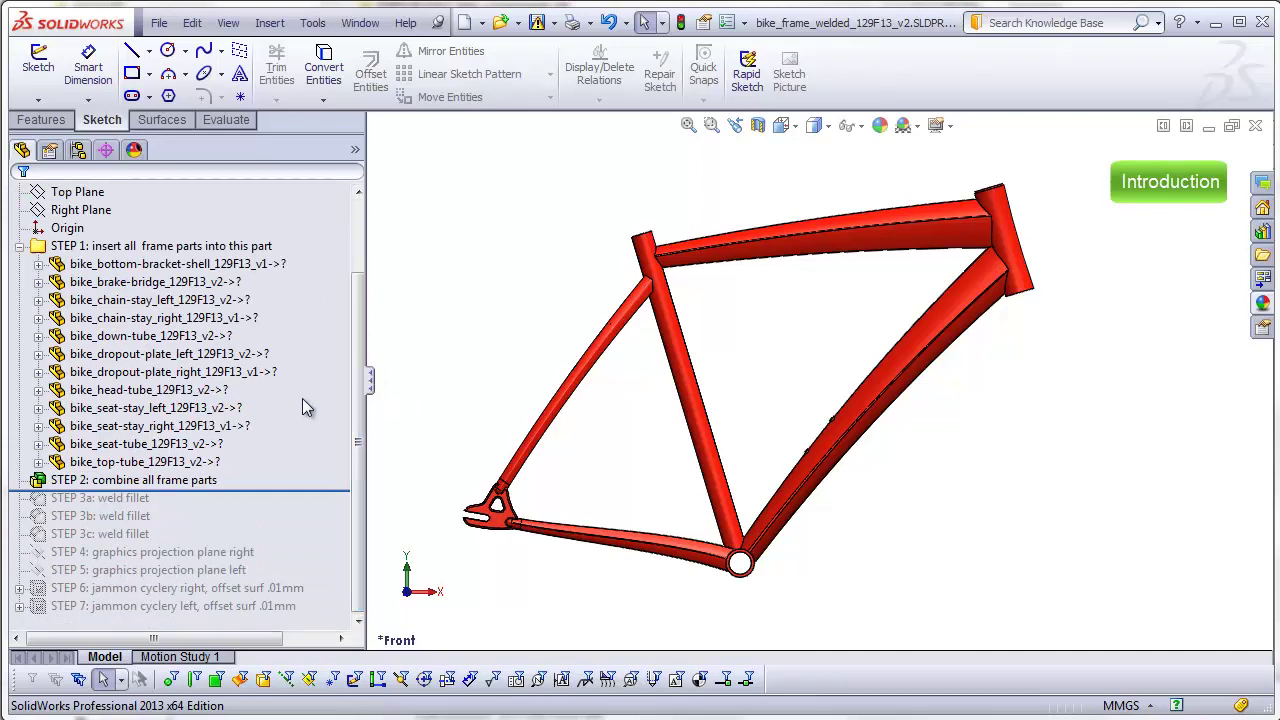
# Roll forward past weld fillets 3a to 3c, examine them at the head tube joints, and return to the front view
pyautogui.moveTo(330, 490); pyautogui.dragTo(320, 550)
pyautogui.scroll(-8, 1005, 225)
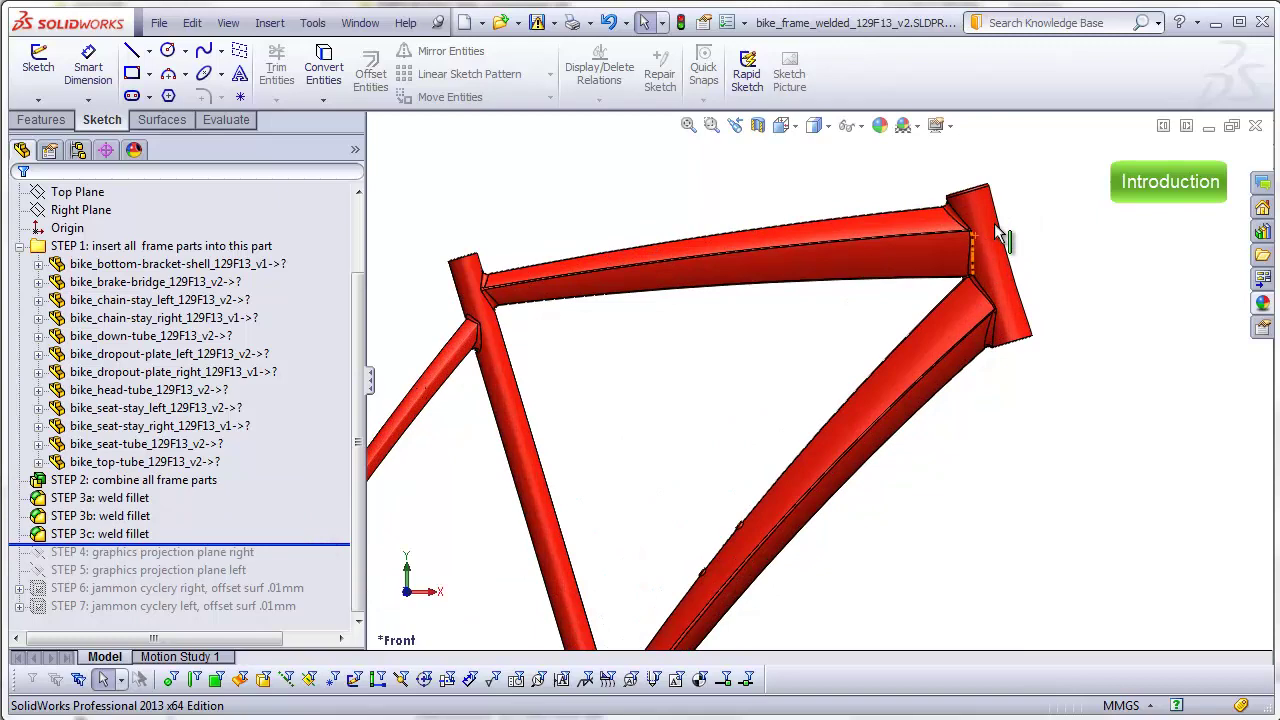
pyautogui.moveTo(928, 316); pyautogui.dragTo(951, 351, button='middle')
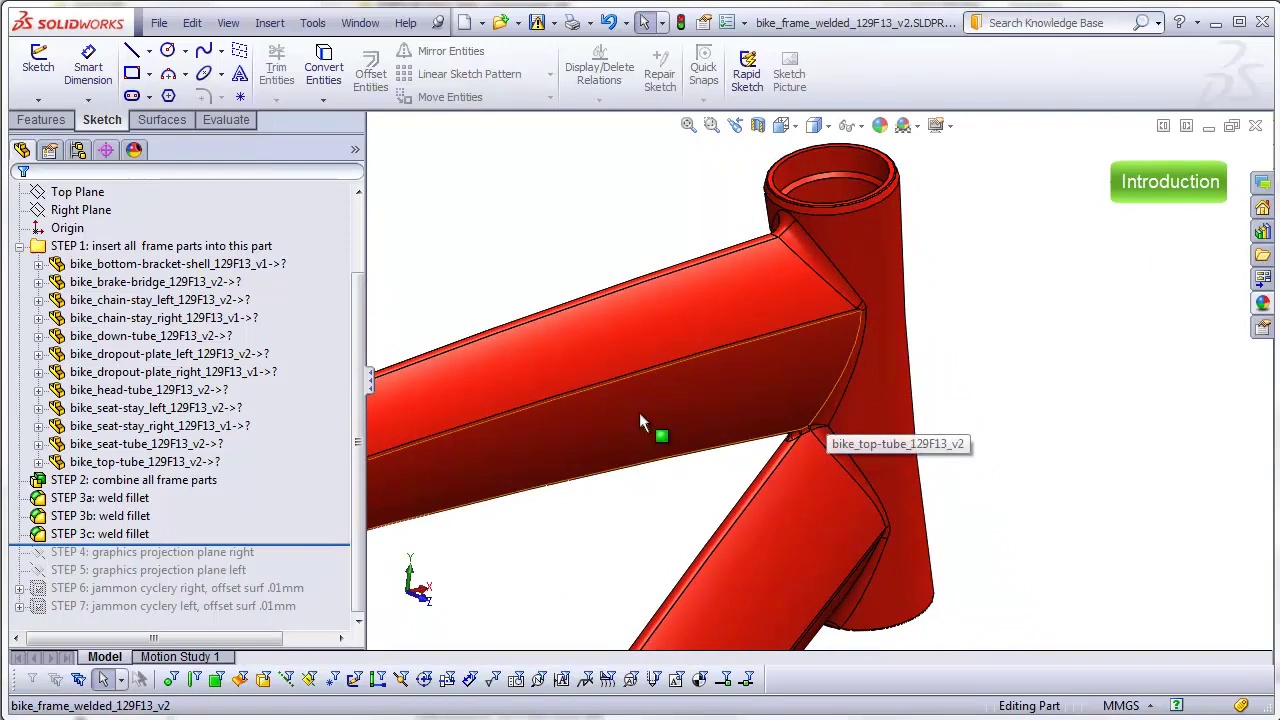
pyautogui.click(797, 127)
pyautogui.click(809, 201)
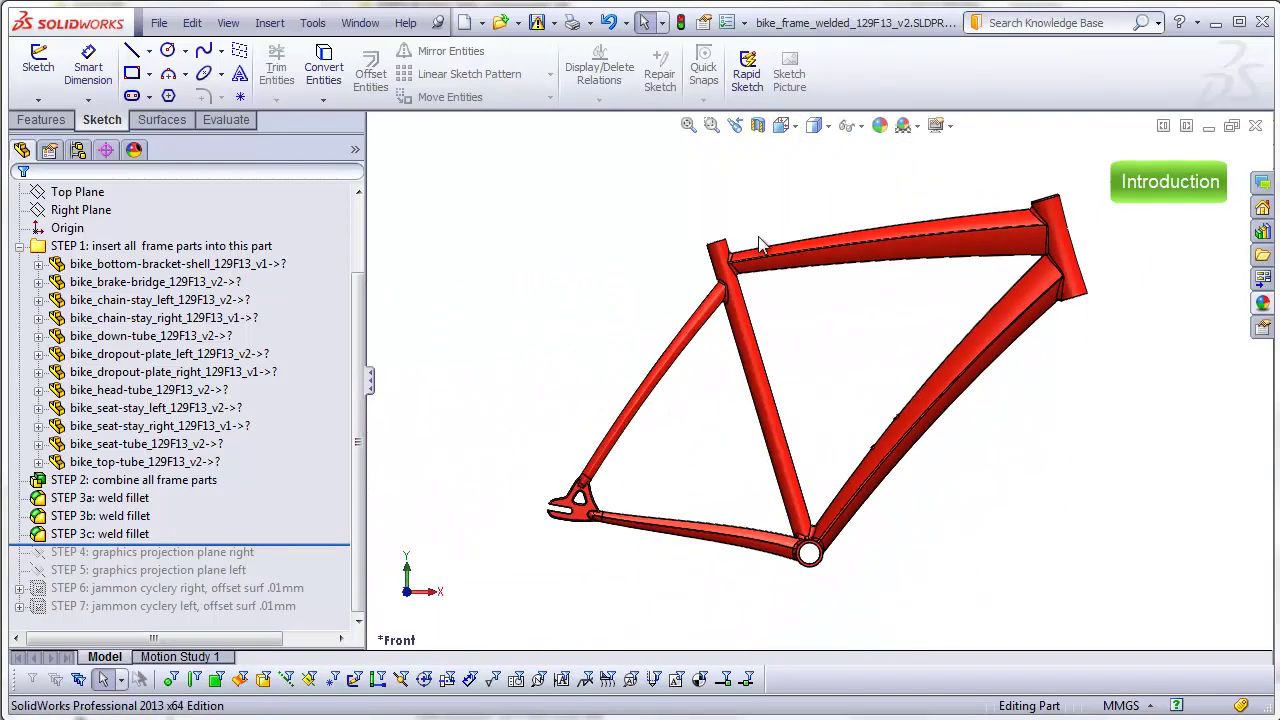
# Roll forward through STEP 7, examining the graphics projection planes and the jammon cyclery lettering on the down tube
pyautogui.moveTo(330, 546); pyautogui.dragTo(405, 588)
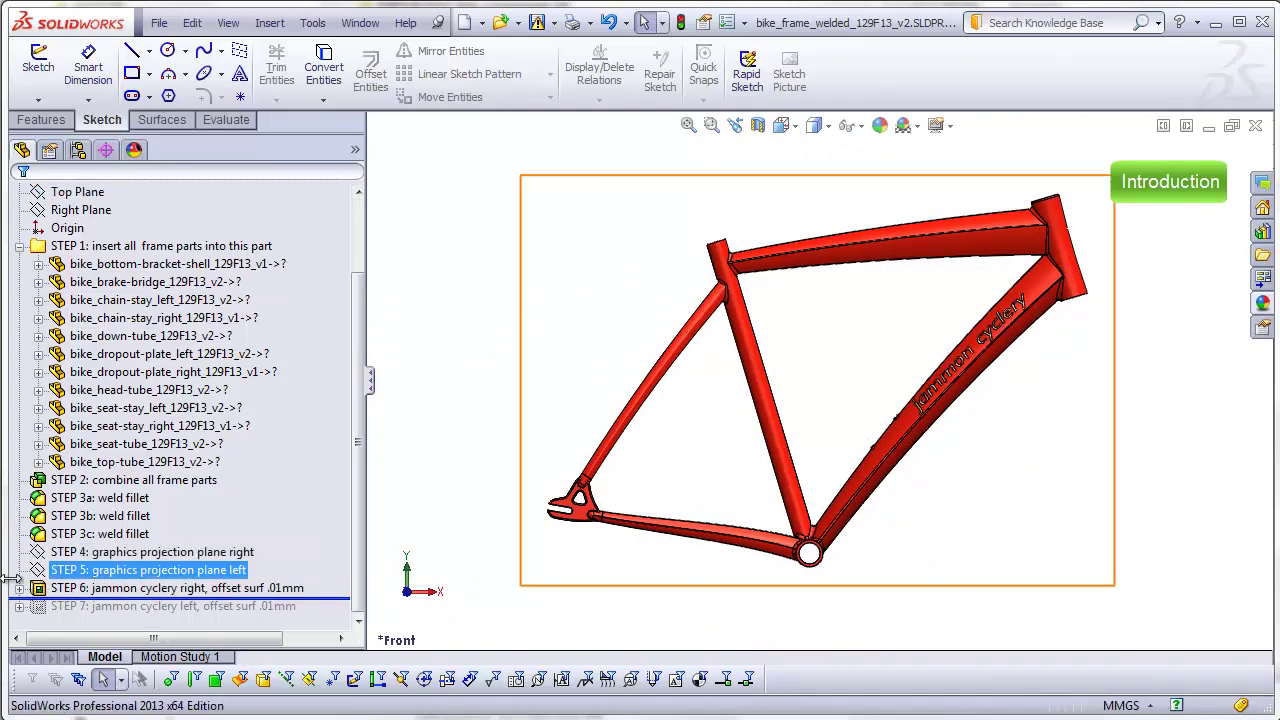
pyautogui.moveTo(697, 530); pyautogui.dragTo(522, 545, button='middle')
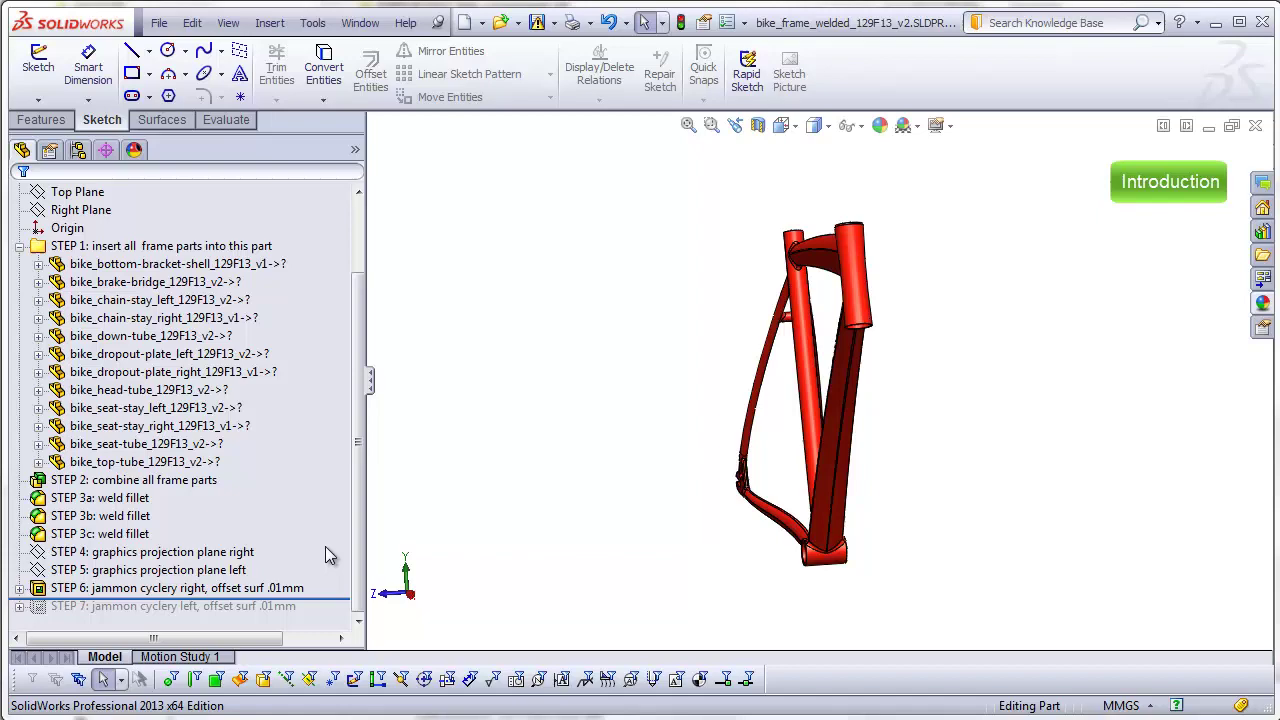
pyautogui.click(150, 552)
pyautogui.moveTo(708, 488); pyautogui.dragTo(940, 425, button='middle')
pyautogui.scroll(-5, 945, 428)
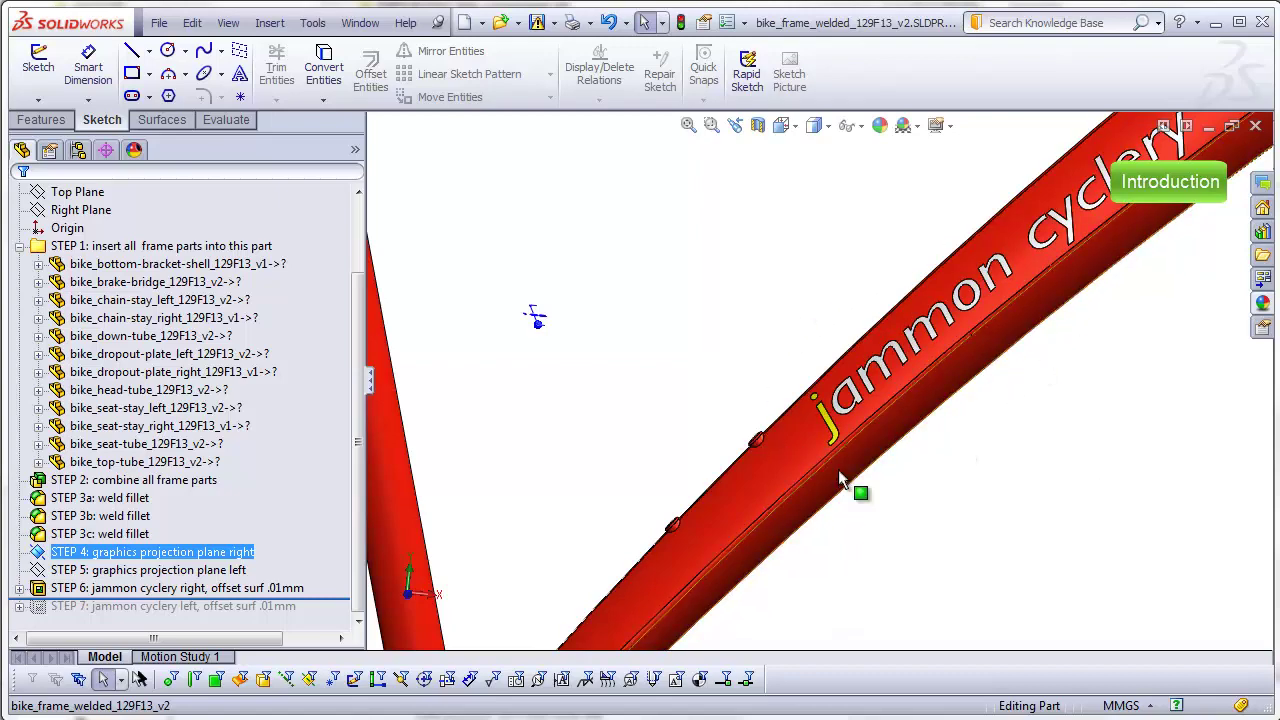
pyautogui.moveTo(789, 470)
pyautogui.mouseDown(button='middle')
pyautogui.moveTo(816, 478)
pyautogui.moveTo(642, 472)
pyautogui.moveTo(636, 488)
pyautogui.mouseUp(button='middle')
pyautogui.press('f')
pyautogui.moveTo(345, 598); pyautogui.dragTo(324, 614)
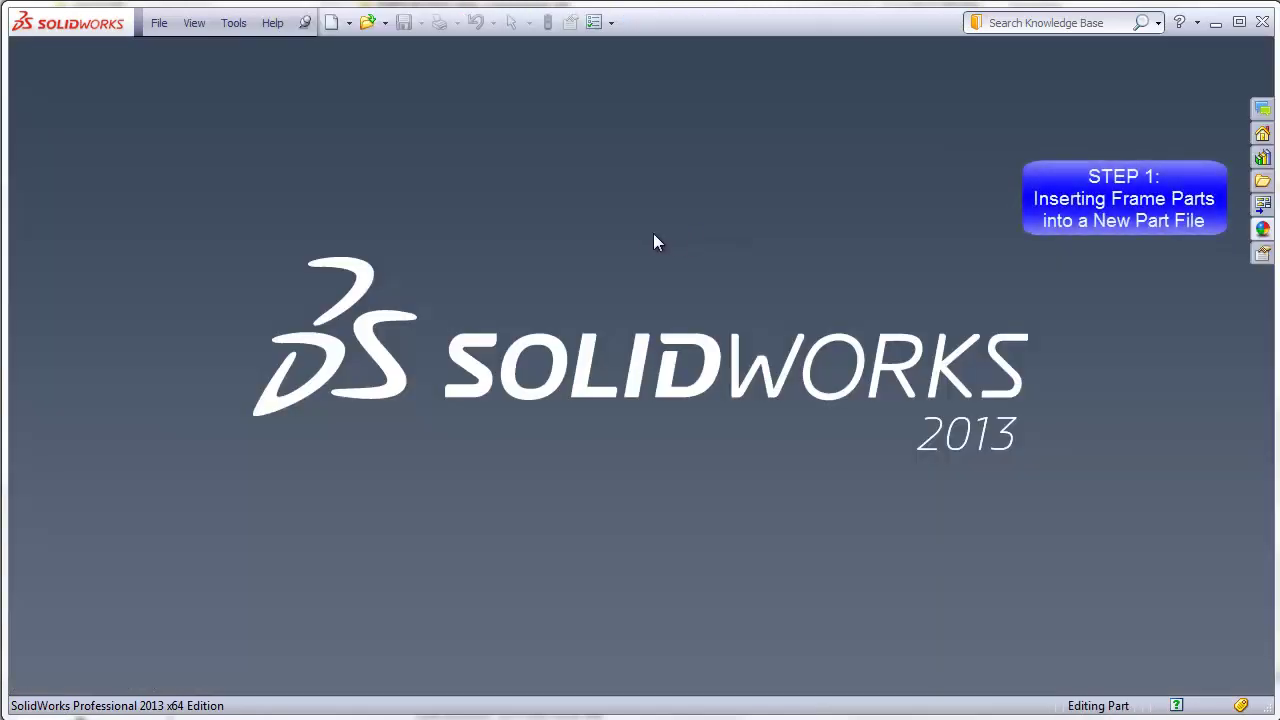
# Create a new document from the Part template
pyautogui.click(159, 22)
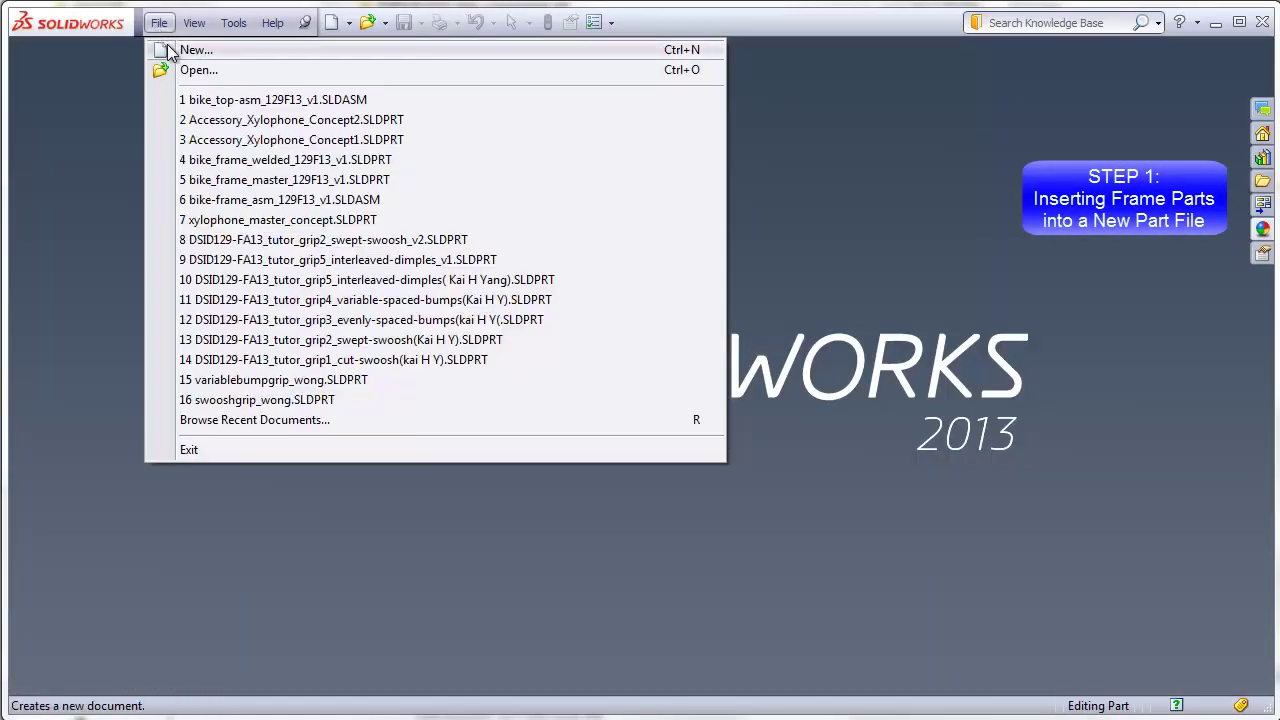
pyautogui.click(168, 46)
pyautogui.click(246, 252)
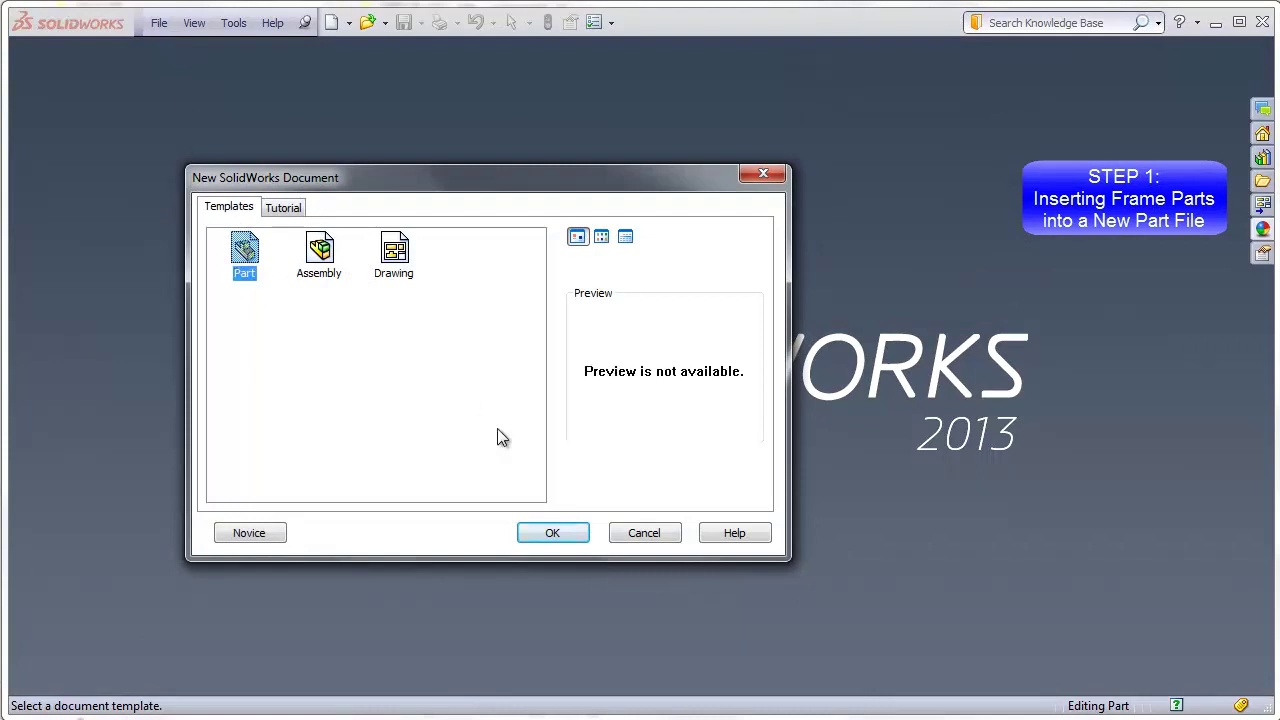
pyautogui.click(554, 534)
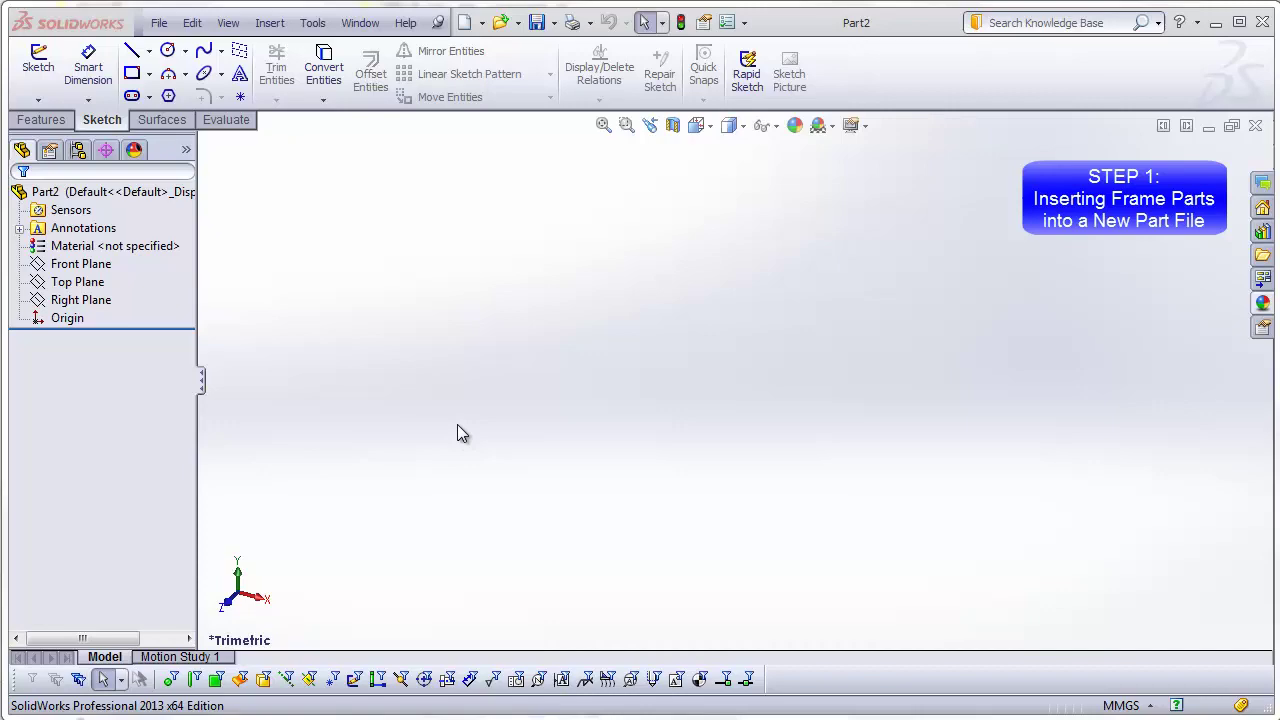
# Insert bike_bottom-bracket-shell_129F13_v1.SLDPRT at the origin, transferring solid bodies only, without planes or unabsorbed sketches, and keeping the link to the original
pyautogui.click(270, 23)
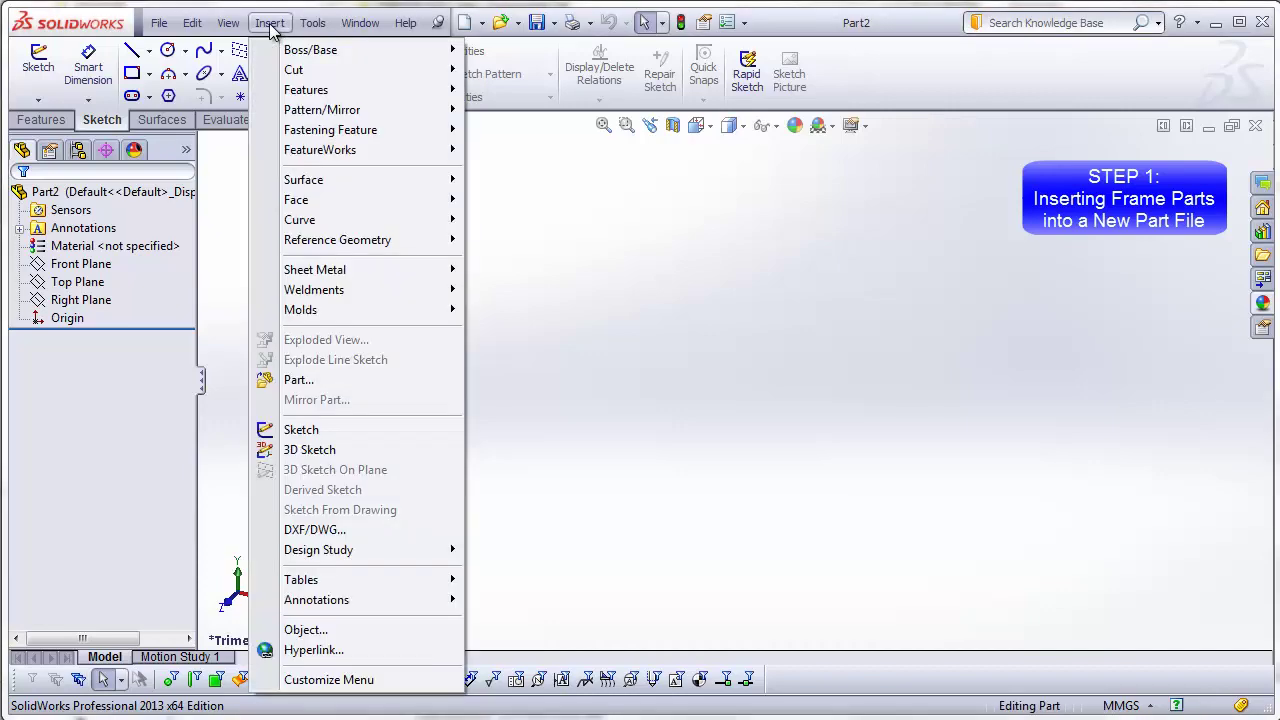
pyautogui.click(316, 378)
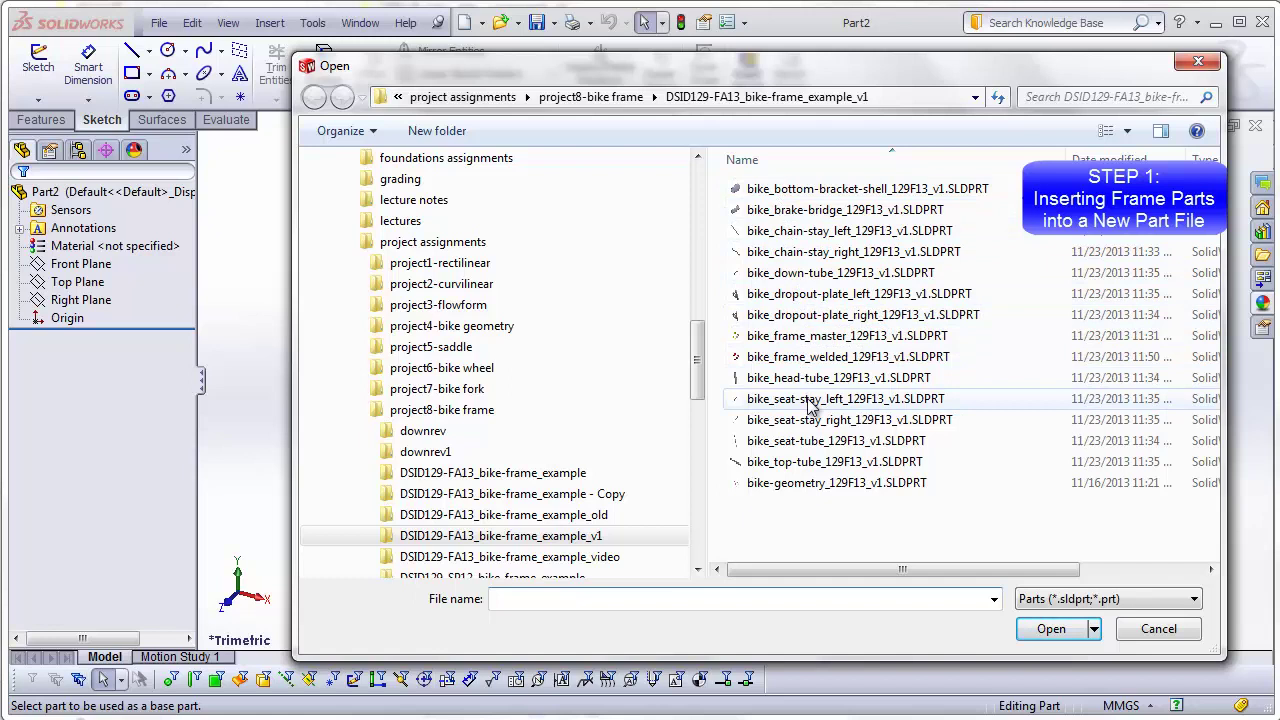
pyautogui.click(797, 190)
pyautogui.click(1040, 630)
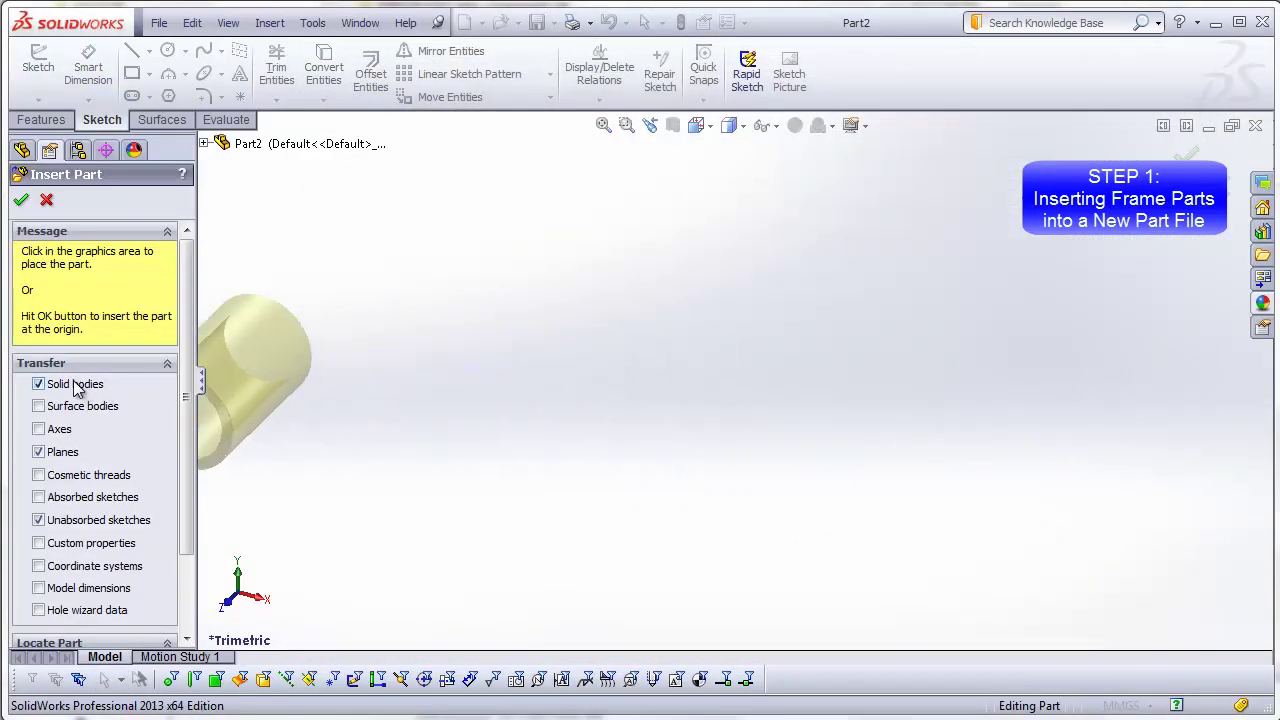
pyautogui.scroll(-2, 189, 427)
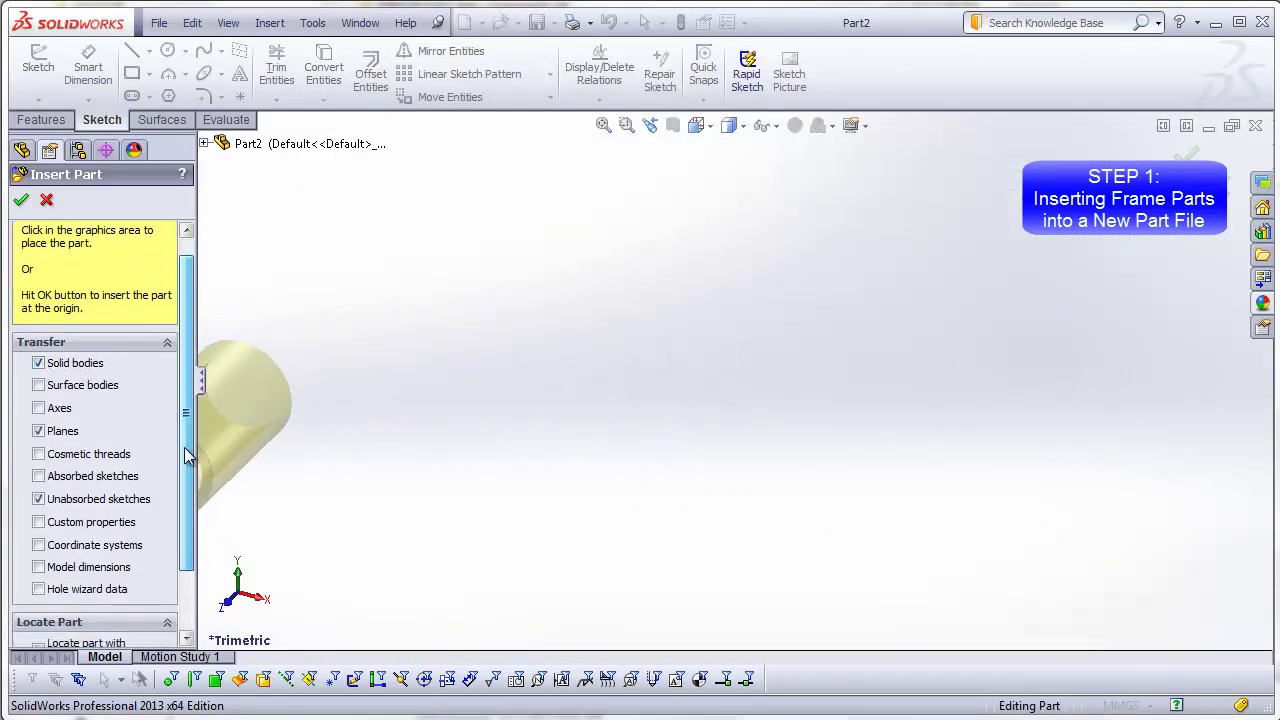
pyautogui.click(39, 390)
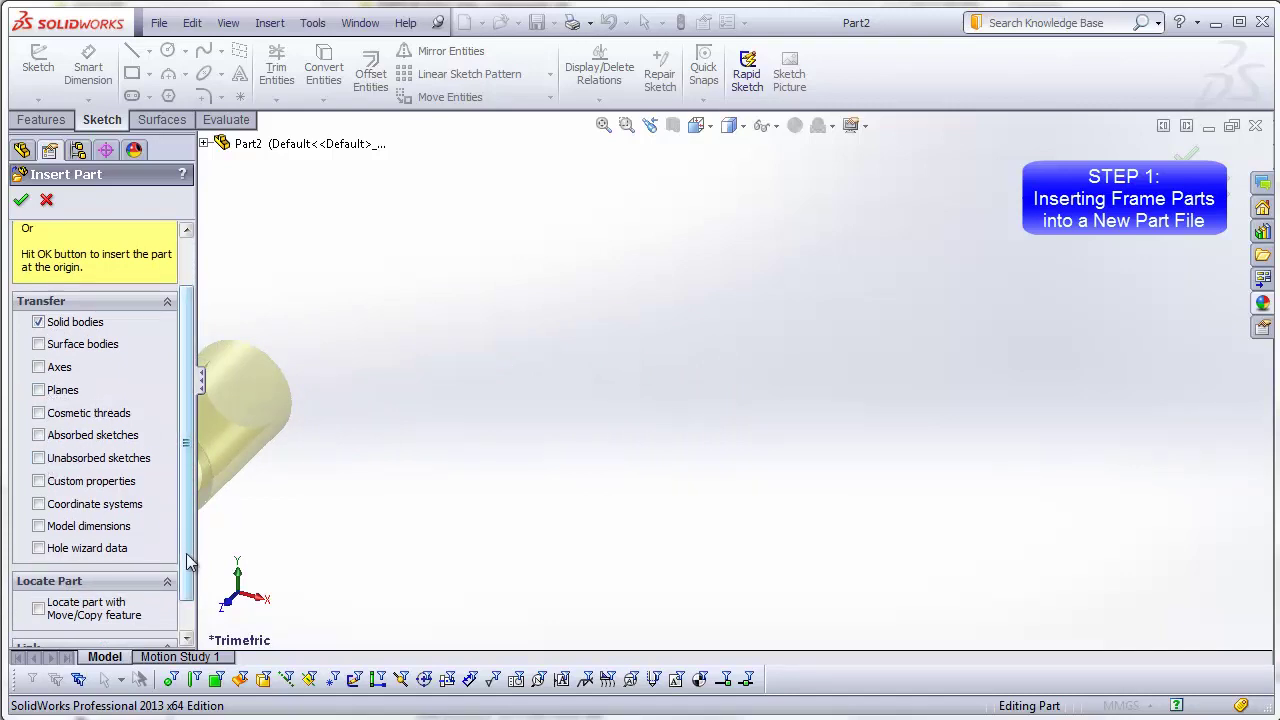
pyautogui.scroll(-1, 188, 557)
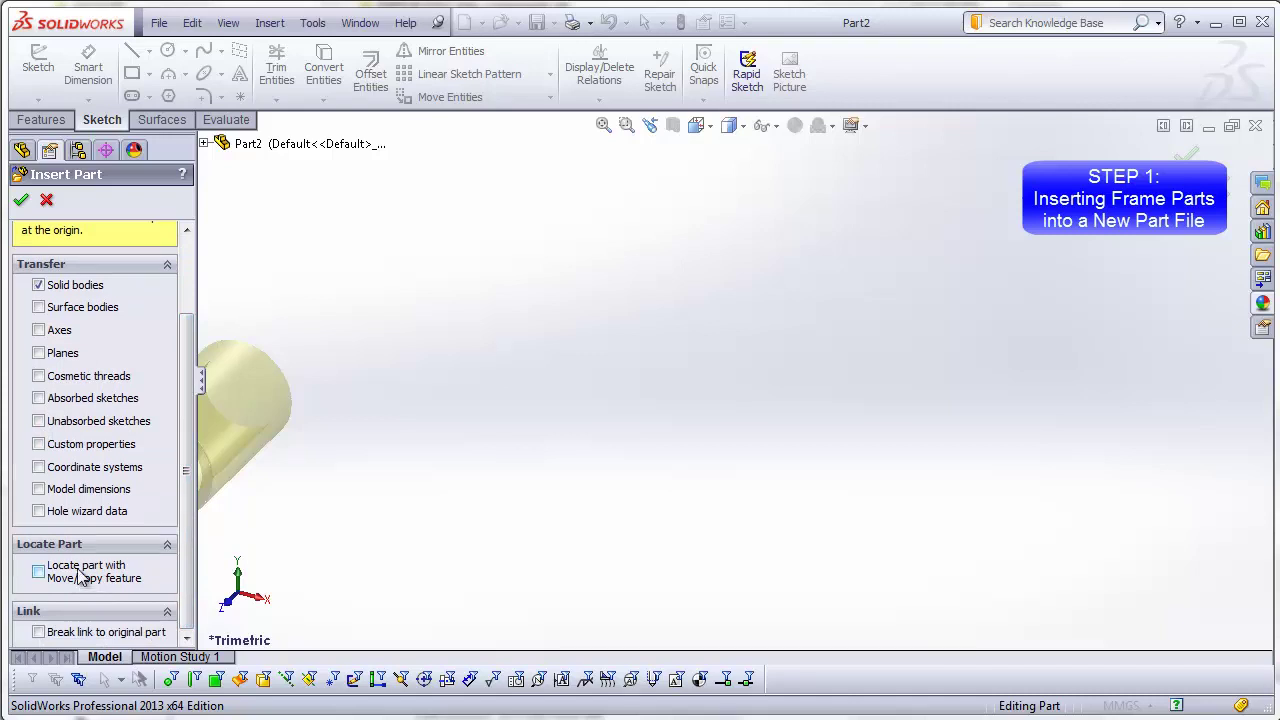
pyautogui.click(22, 203)
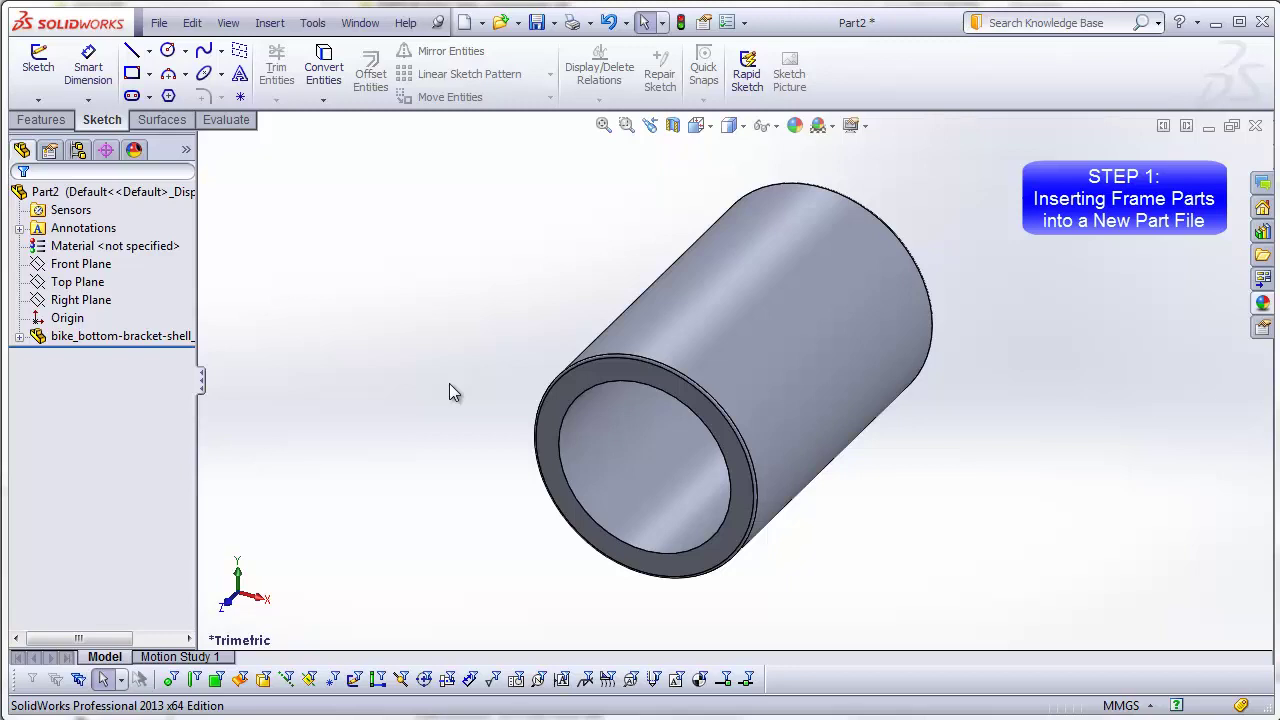
# Insert bike_brake-bridge_129F13_v1.SLDPRT at the origin, transferring solid bodies only
pyautogui.click(270, 23)
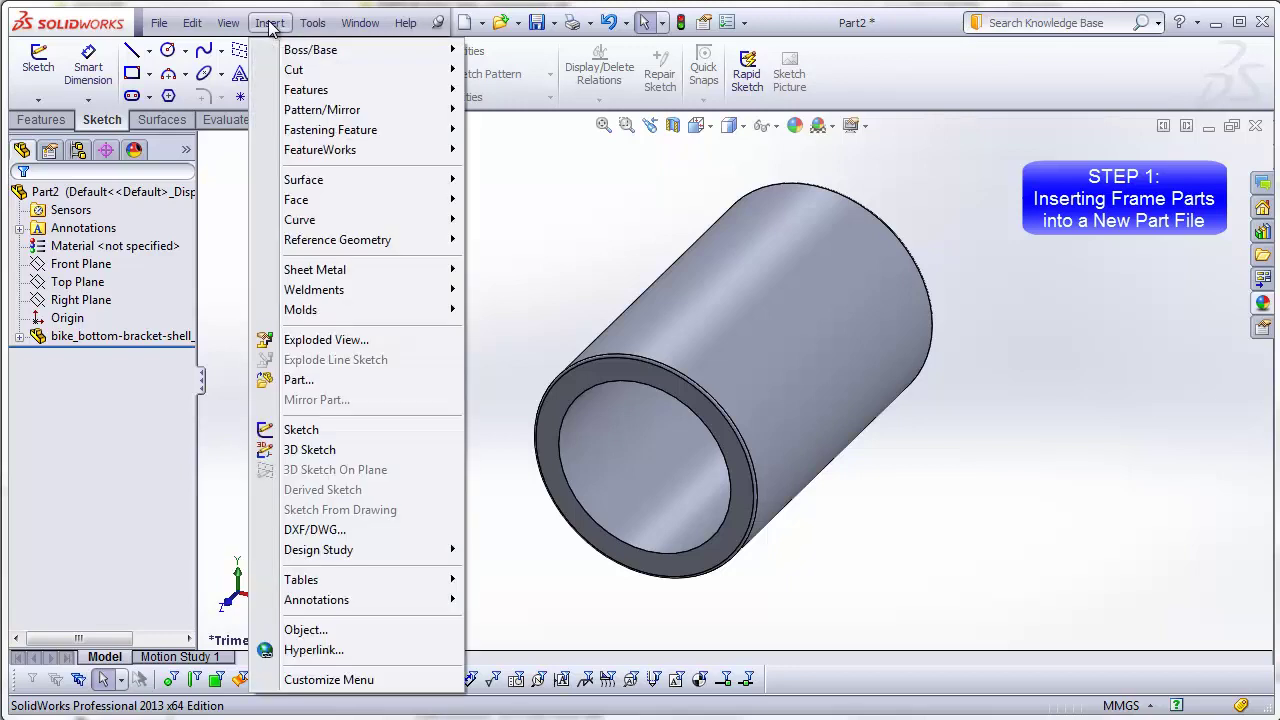
pyautogui.click(305, 380)
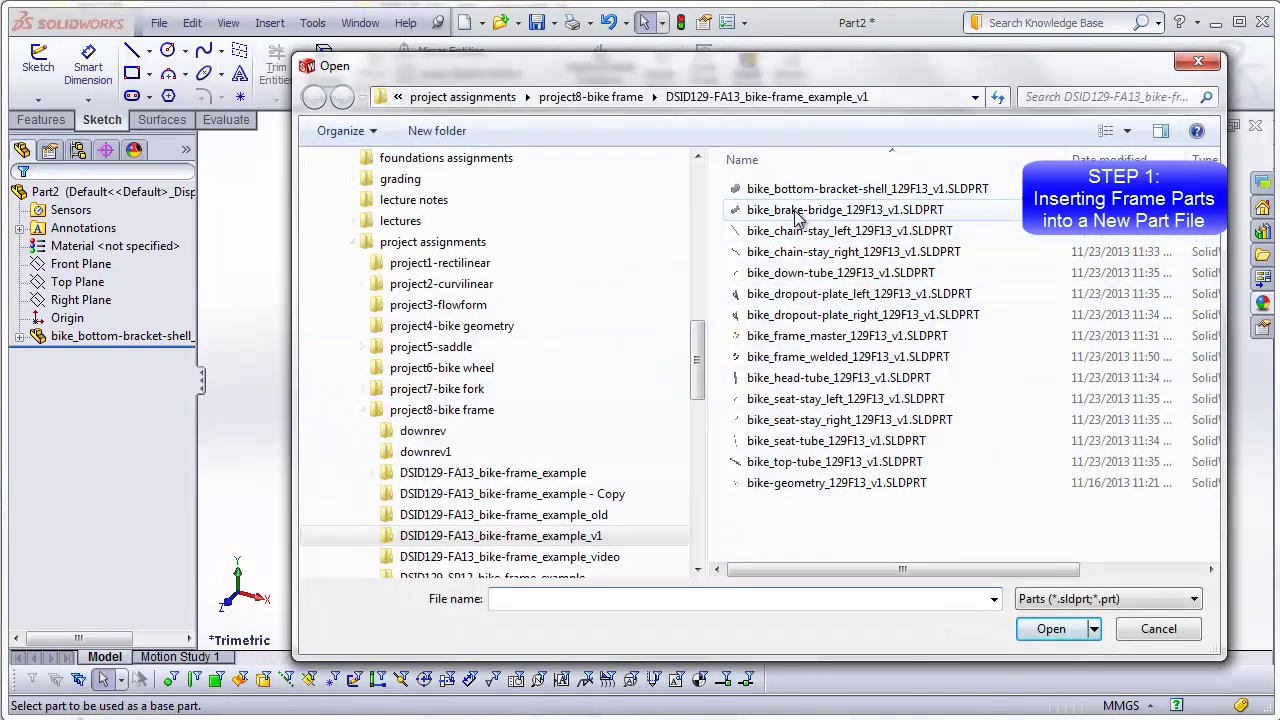
pyautogui.click(820, 210)
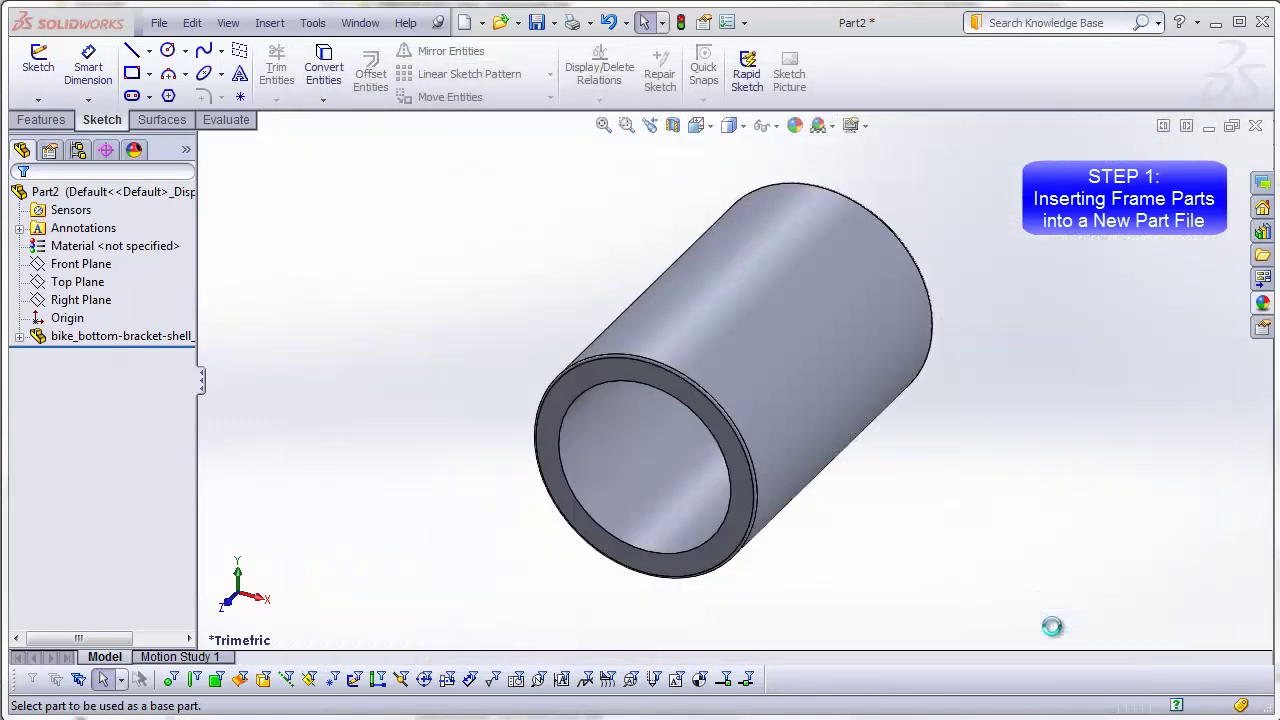
pyautogui.click(1051, 628)
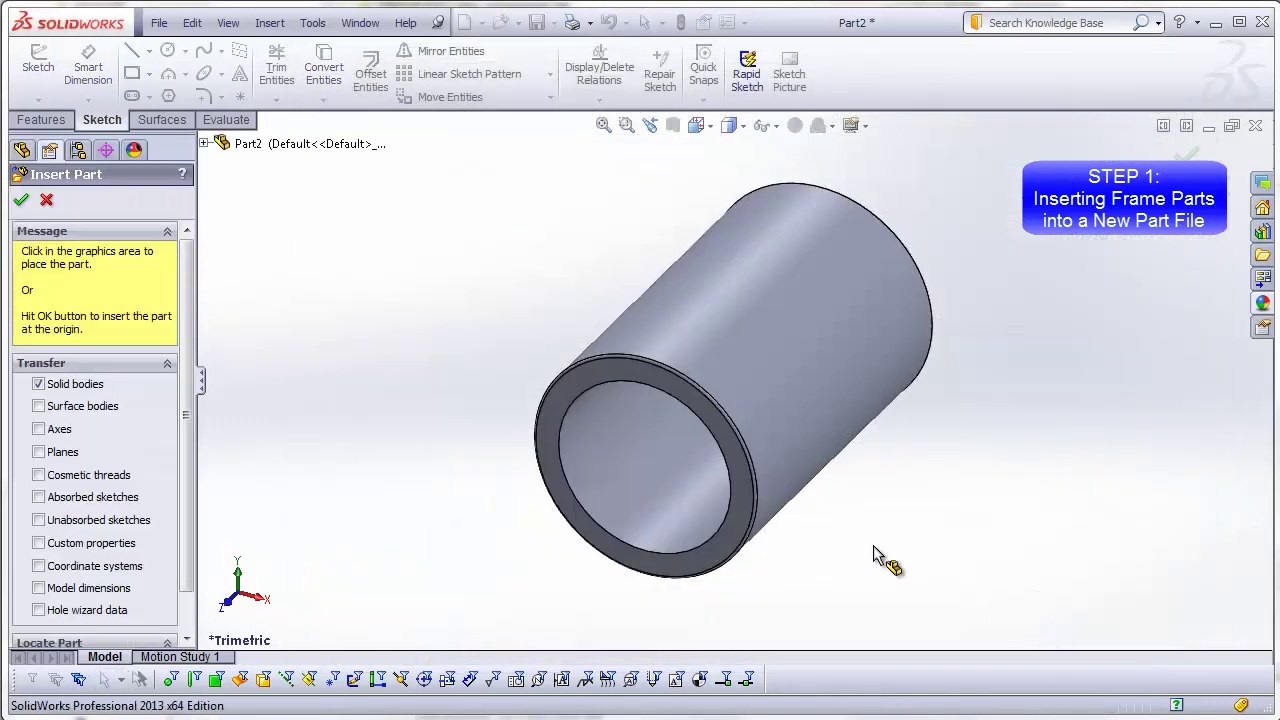
pyautogui.click(21, 199)
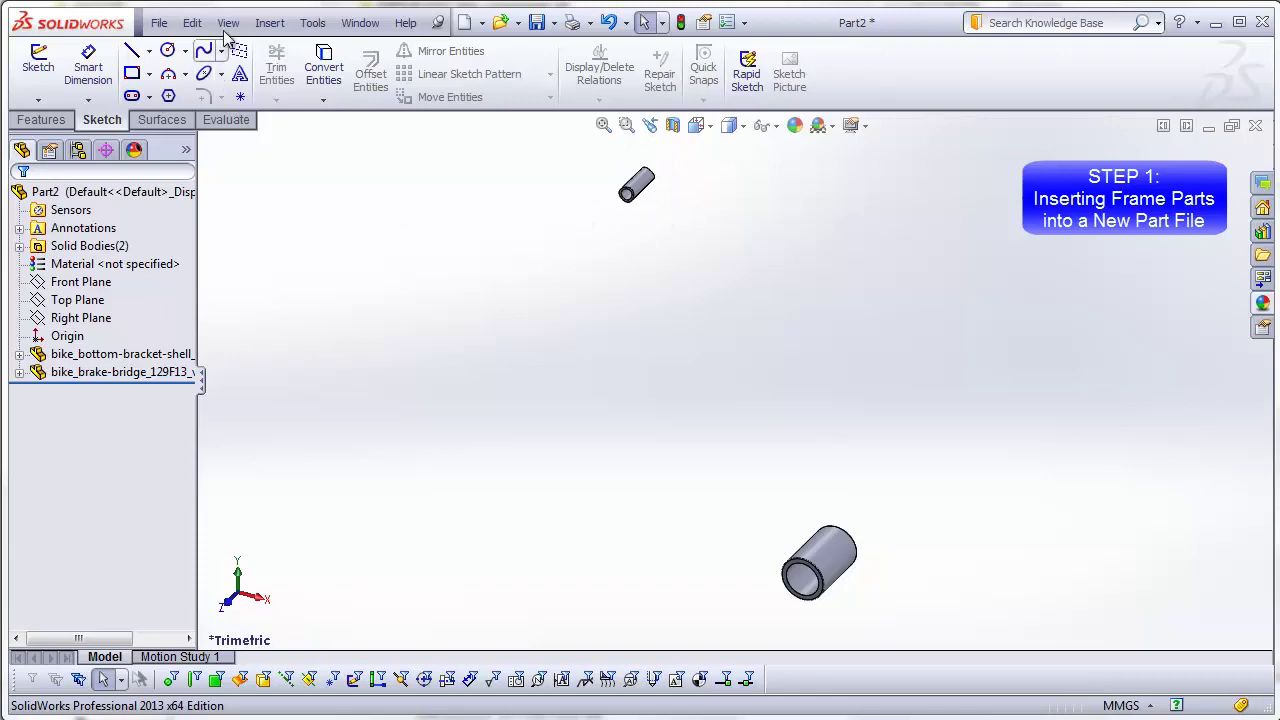
# Insert bike_chain-stay_left_129F13_v1.SLDPRT at the origin with only its solid bodies
pyautogui.click(269, 22)
pyautogui.click(300, 380)
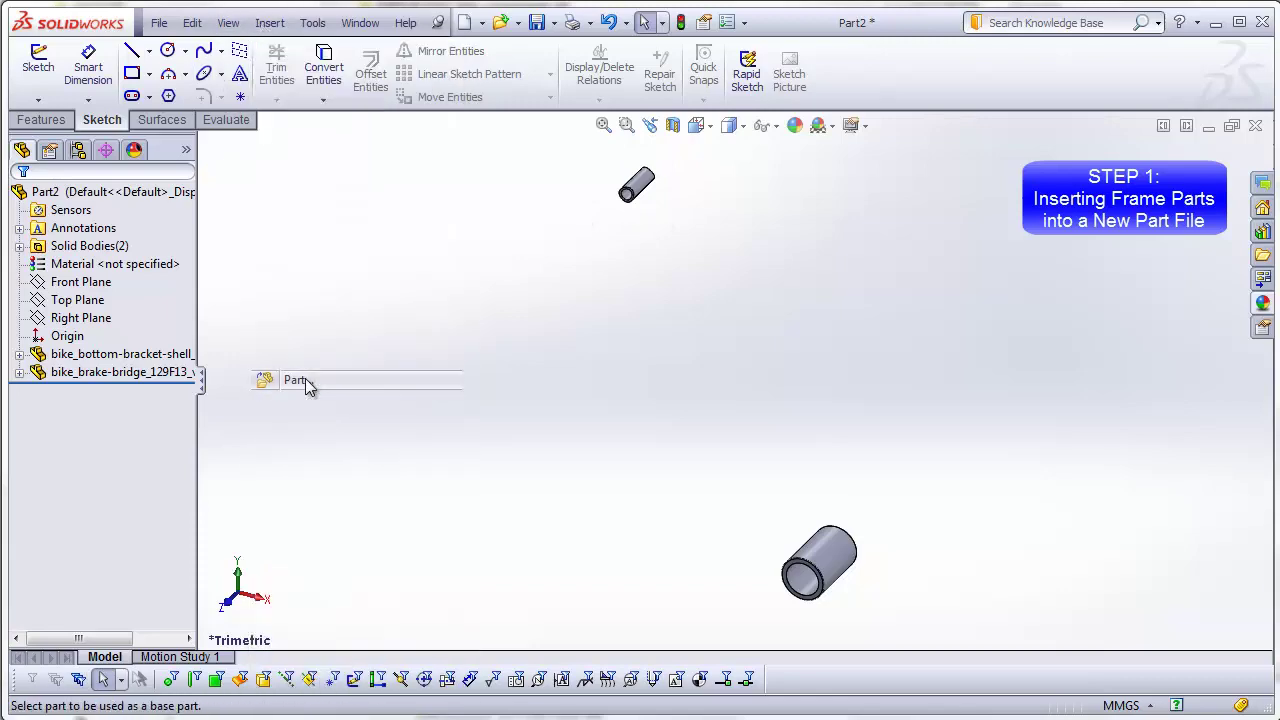
pyautogui.click(848, 231)
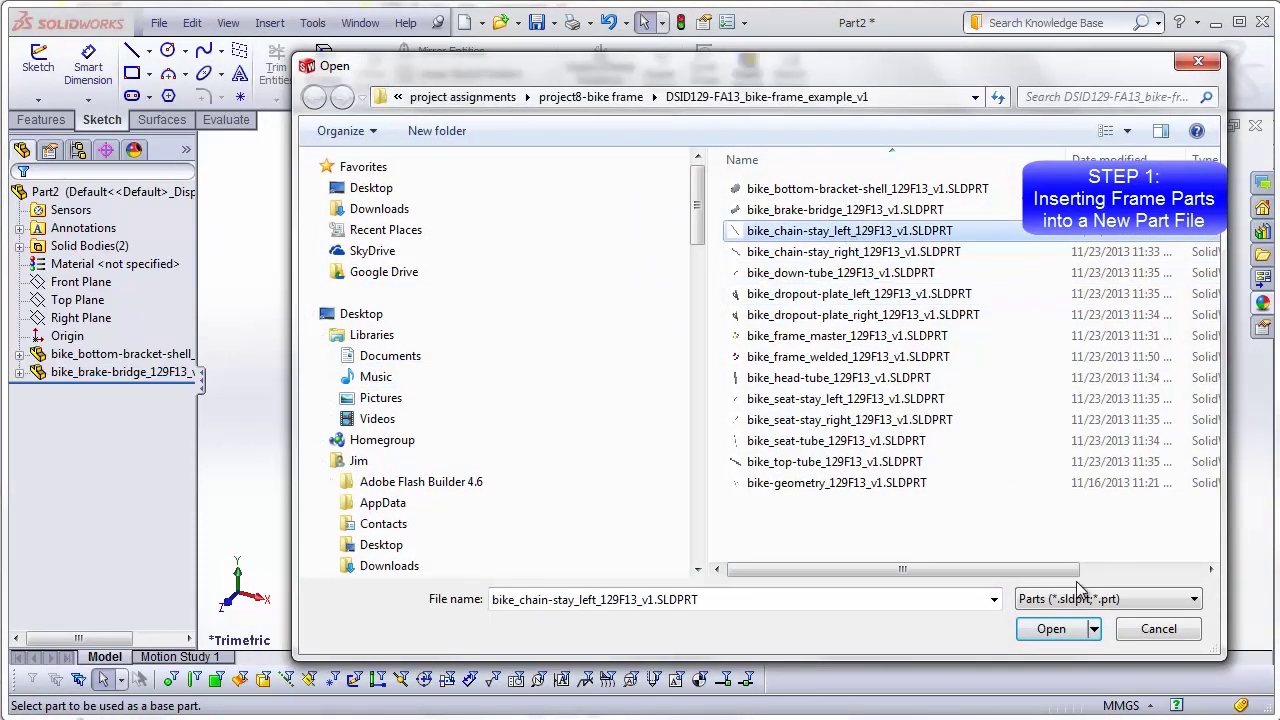
pyautogui.click(1051, 628)
pyautogui.click(21, 200)
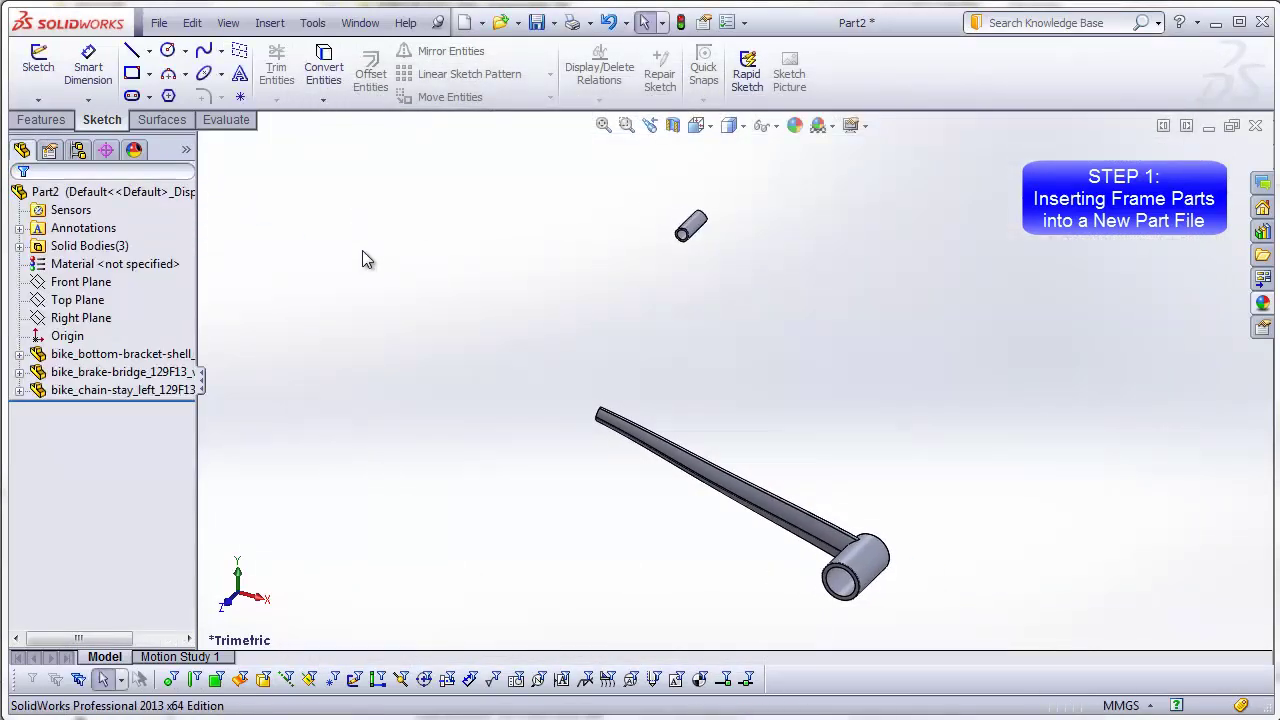
# Insert bike_chain-stay_right_129F13_v1.SLDPRT at the origin, again transferring only solid bodies
pyautogui.click(269, 22)
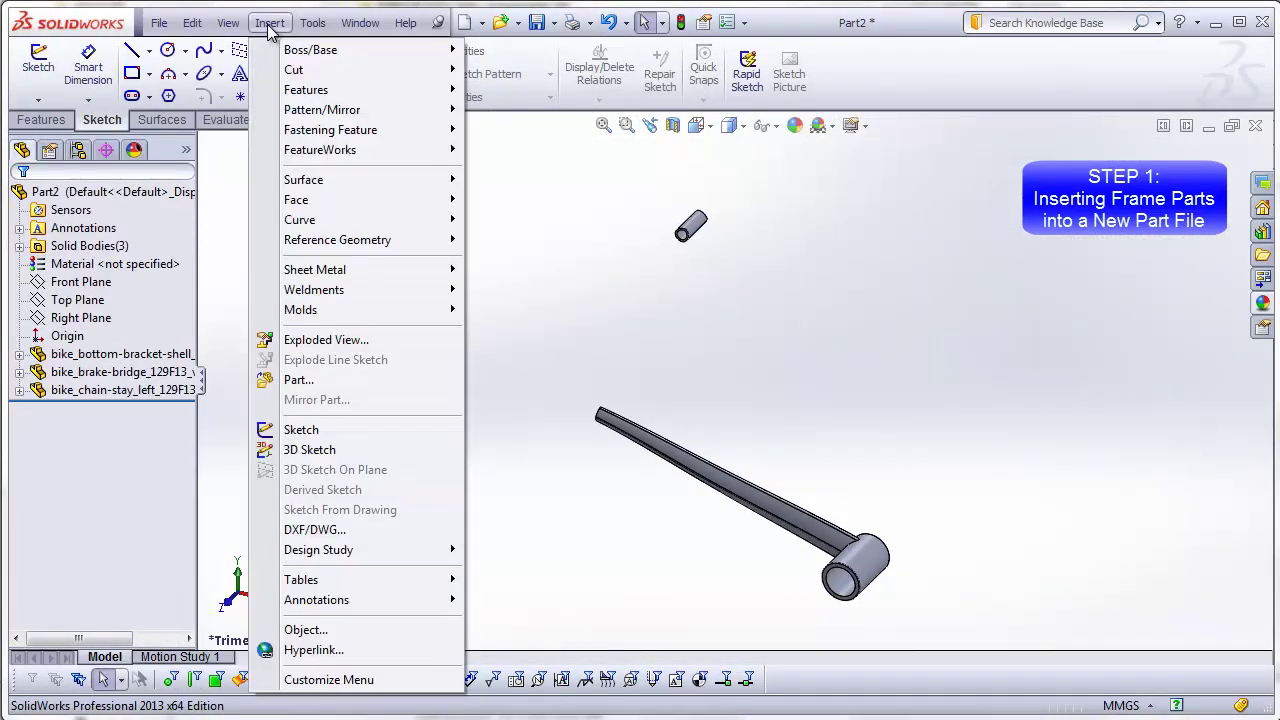
pyautogui.click(312, 381)
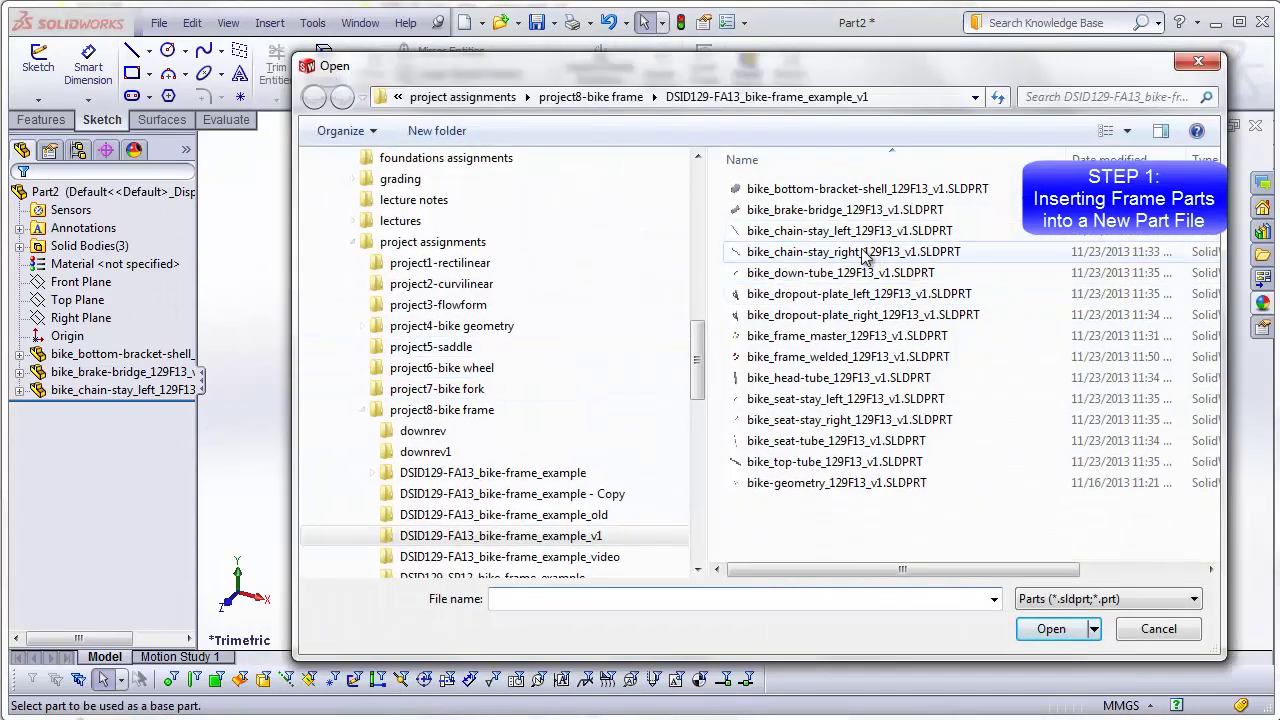
pyautogui.click(866, 251)
pyautogui.click(1051, 628)
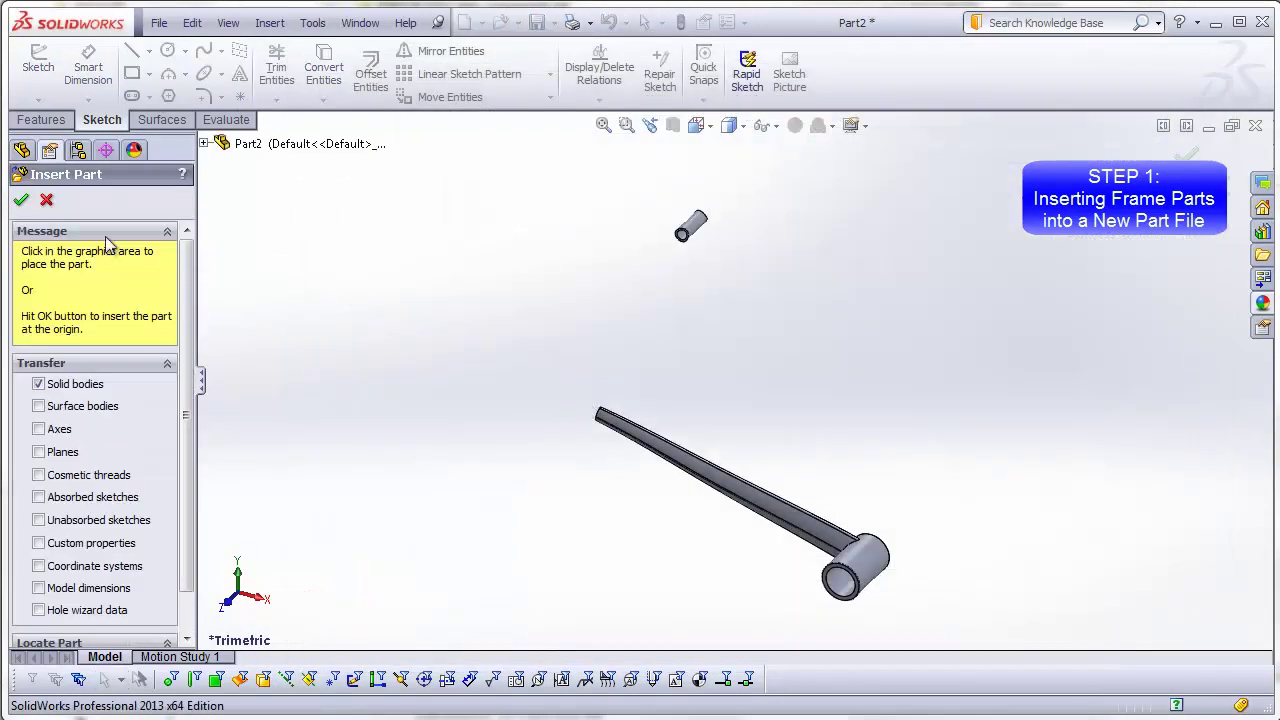
pyautogui.click(22, 196)
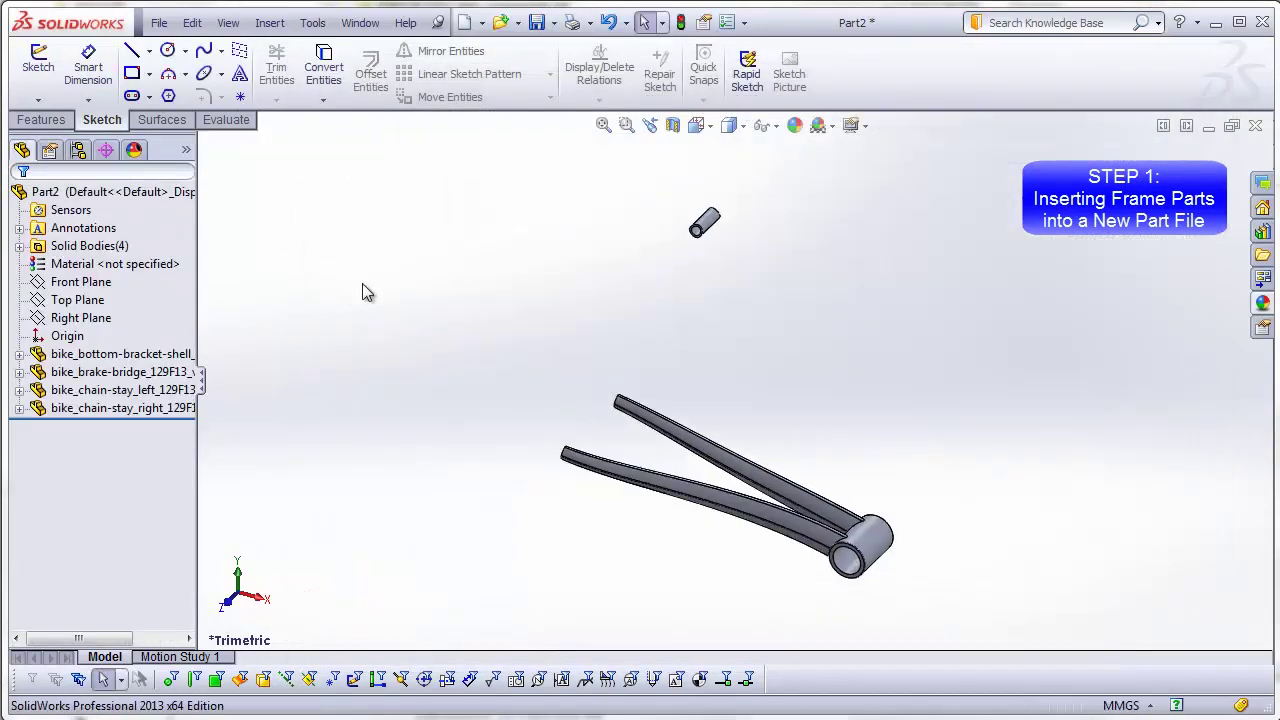
# Insert bike_down-tube_129F13_v1.SLDPRT at the origin
pyautogui.click(268, 22)
pyautogui.click(300, 381)
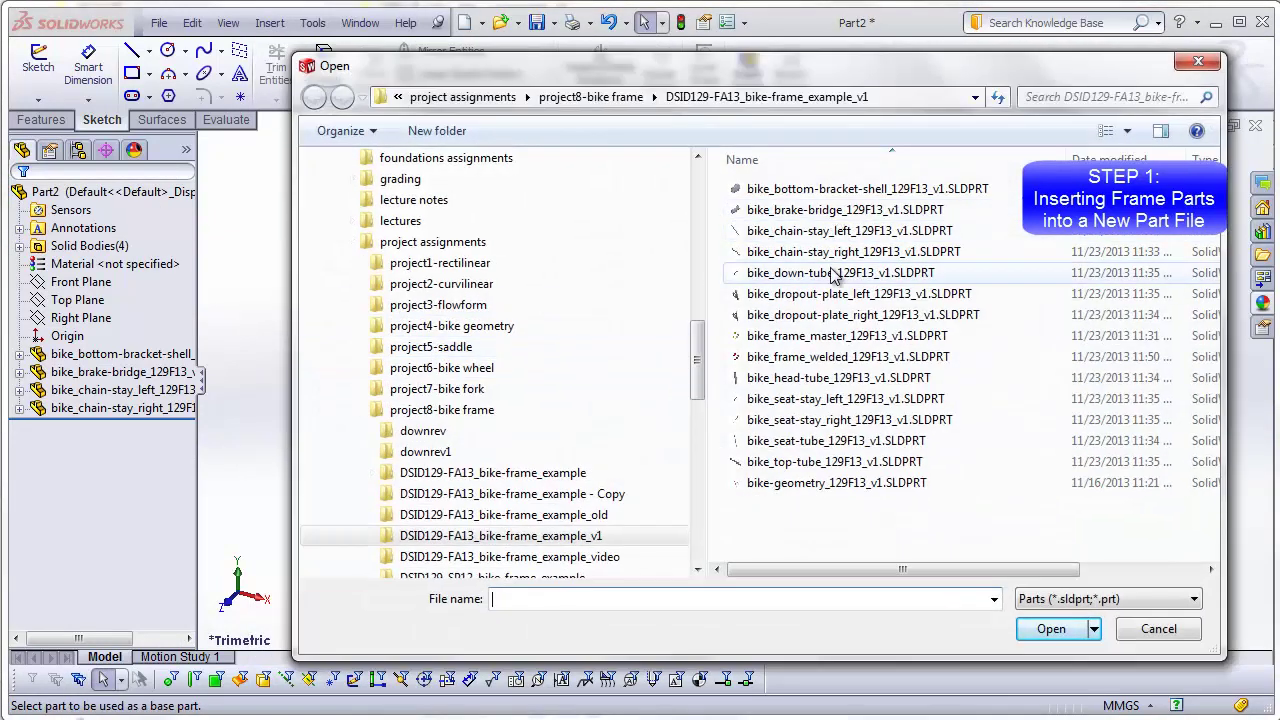
pyautogui.doubleClick(833, 273)
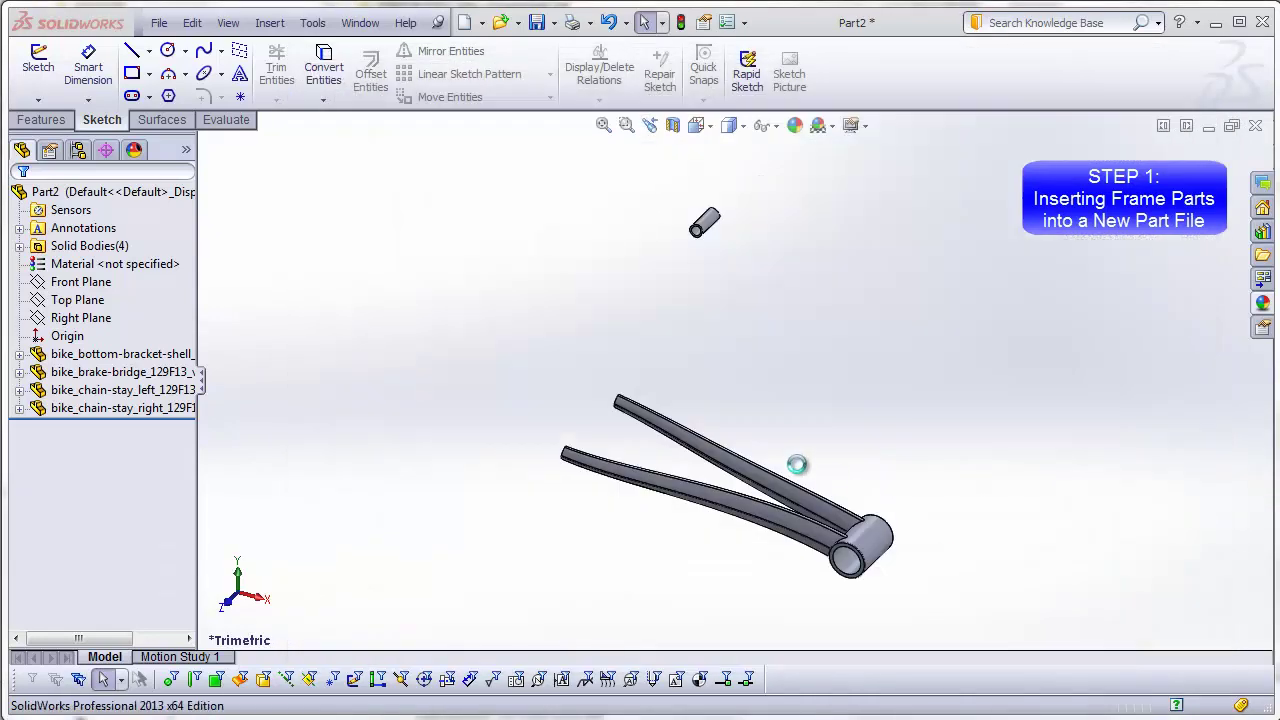
pyautogui.click(21, 199)
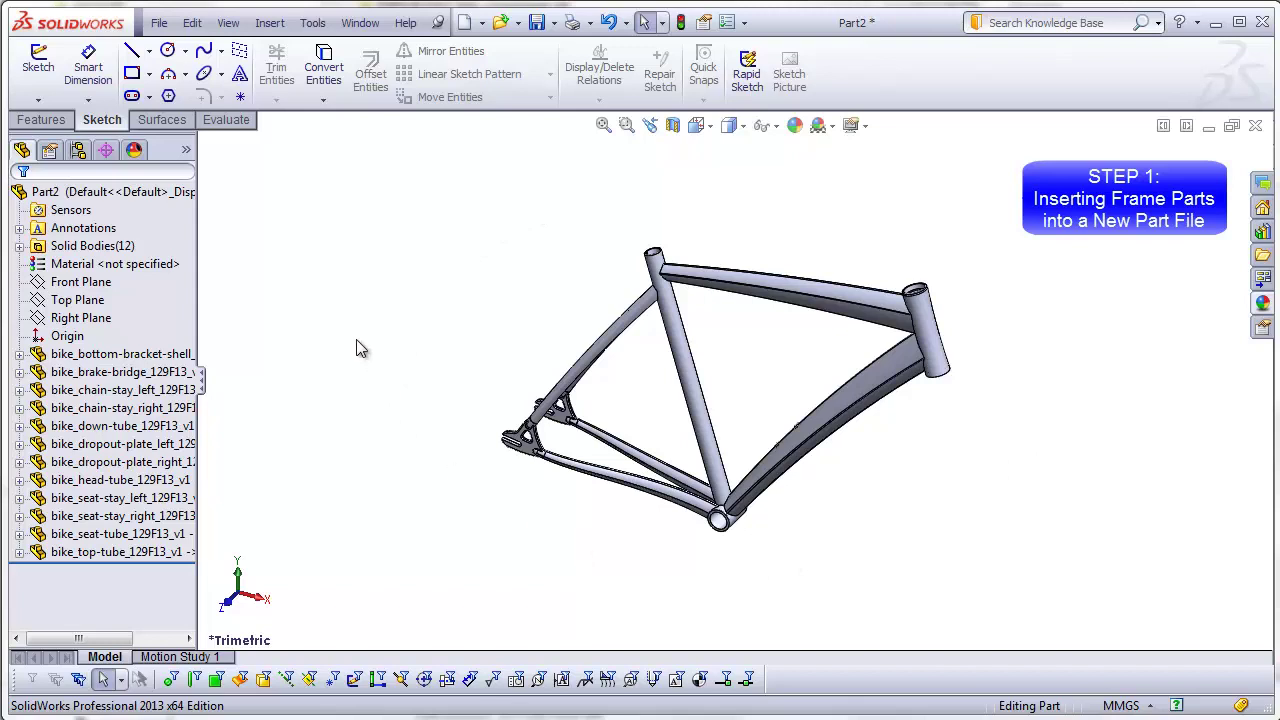
# Expand the Solid Bodies folder and widen the feature tree to examine the names of the frame bodies
pyautogui.click(92, 247)
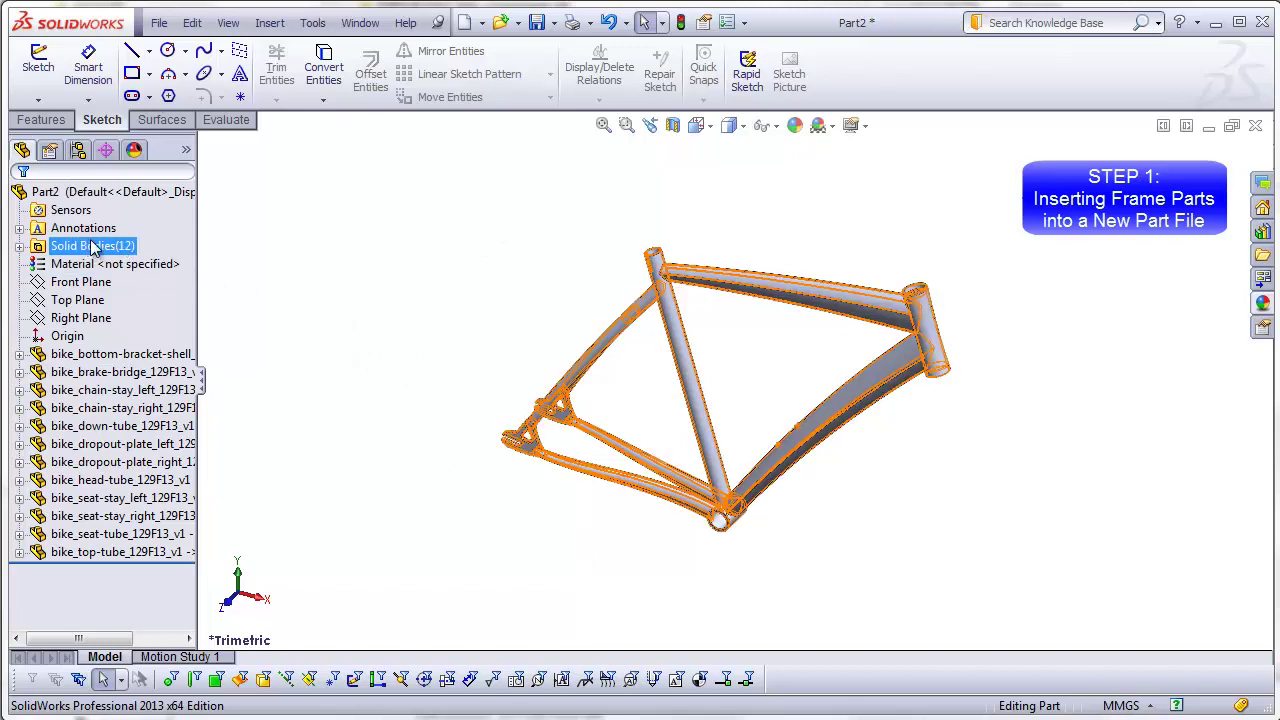
pyautogui.click(19, 246)
pyautogui.moveTo(199, 265); pyautogui.dragTo(277, 272)
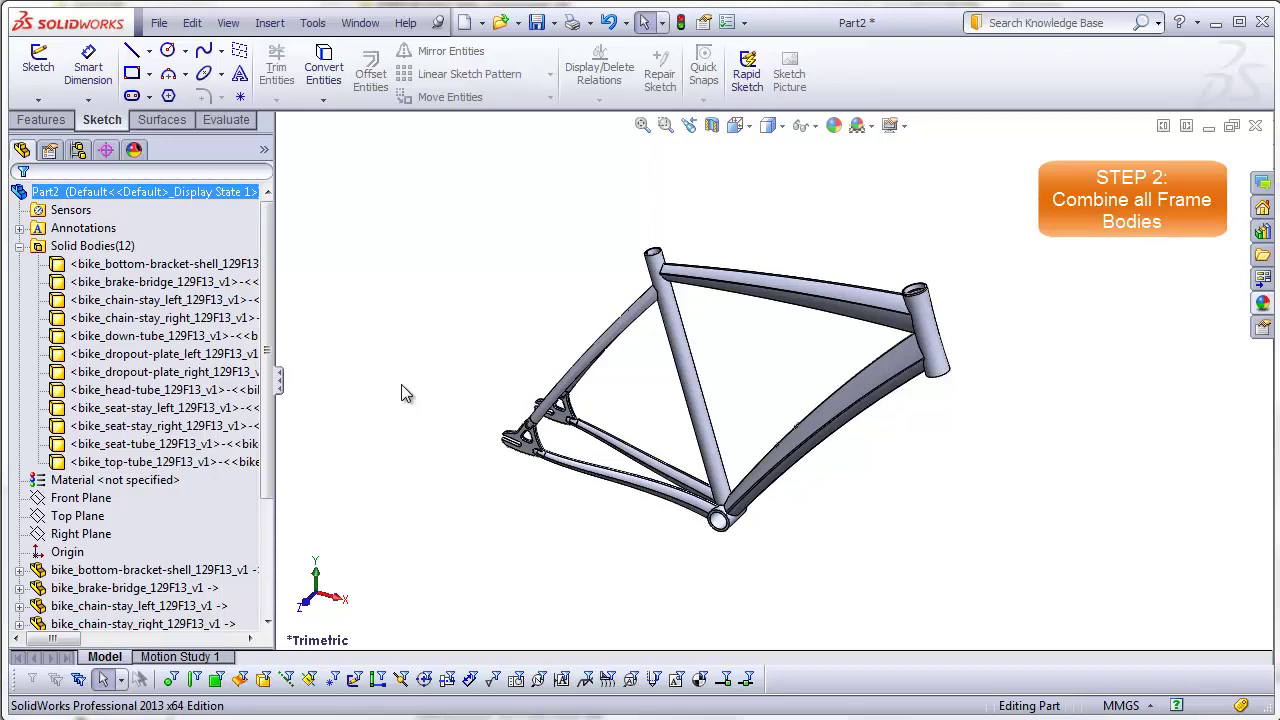
# Combine all solid bodies, from the bottom bracket shell through the top tube, using the Add operation
pyautogui.click(128, 266)
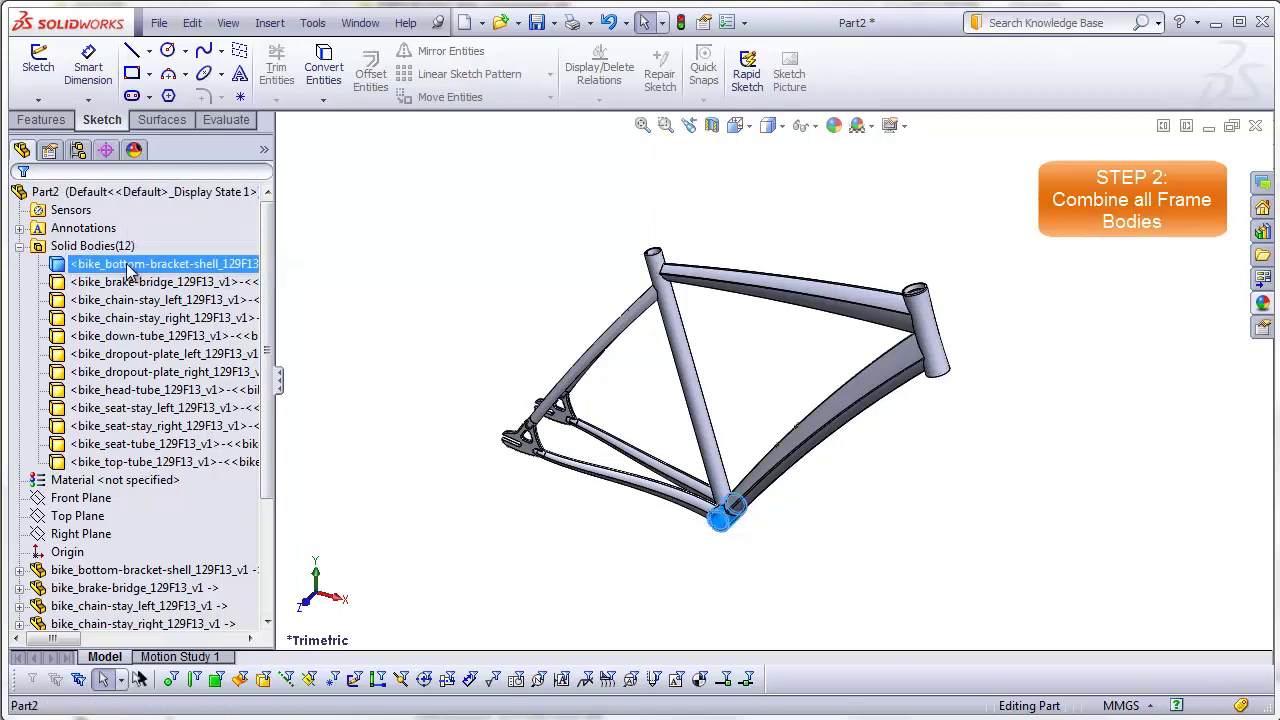
pyautogui.keyDown('shift'); pyautogui.click(157, 463); pyautogui.keyUp('shift')
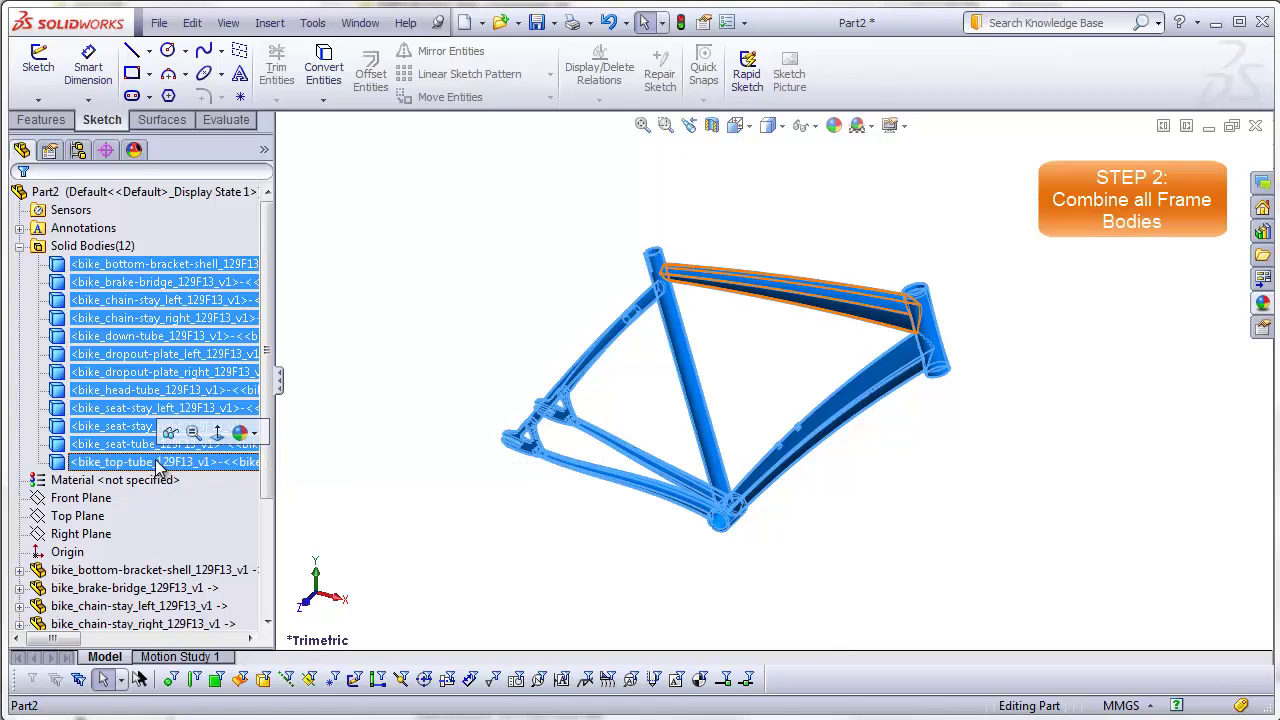
pyautogui.rightClick(157, 467)
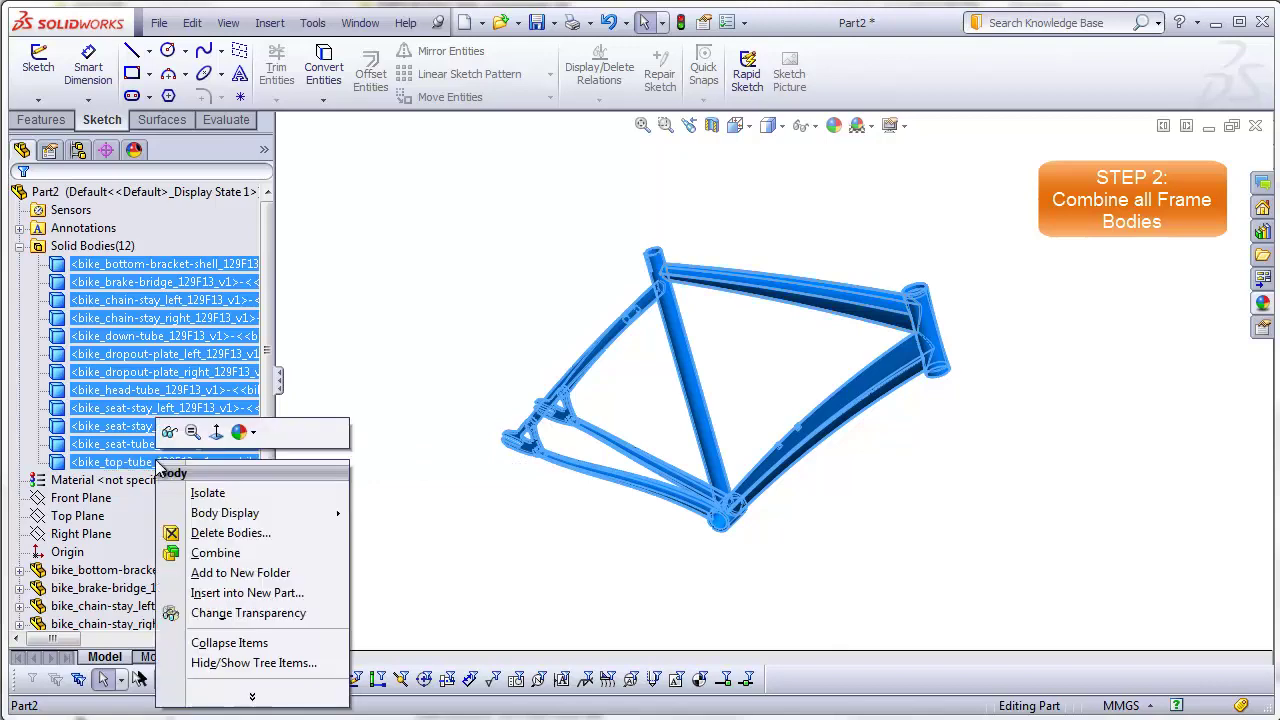
pyautogui.click(215, 553)
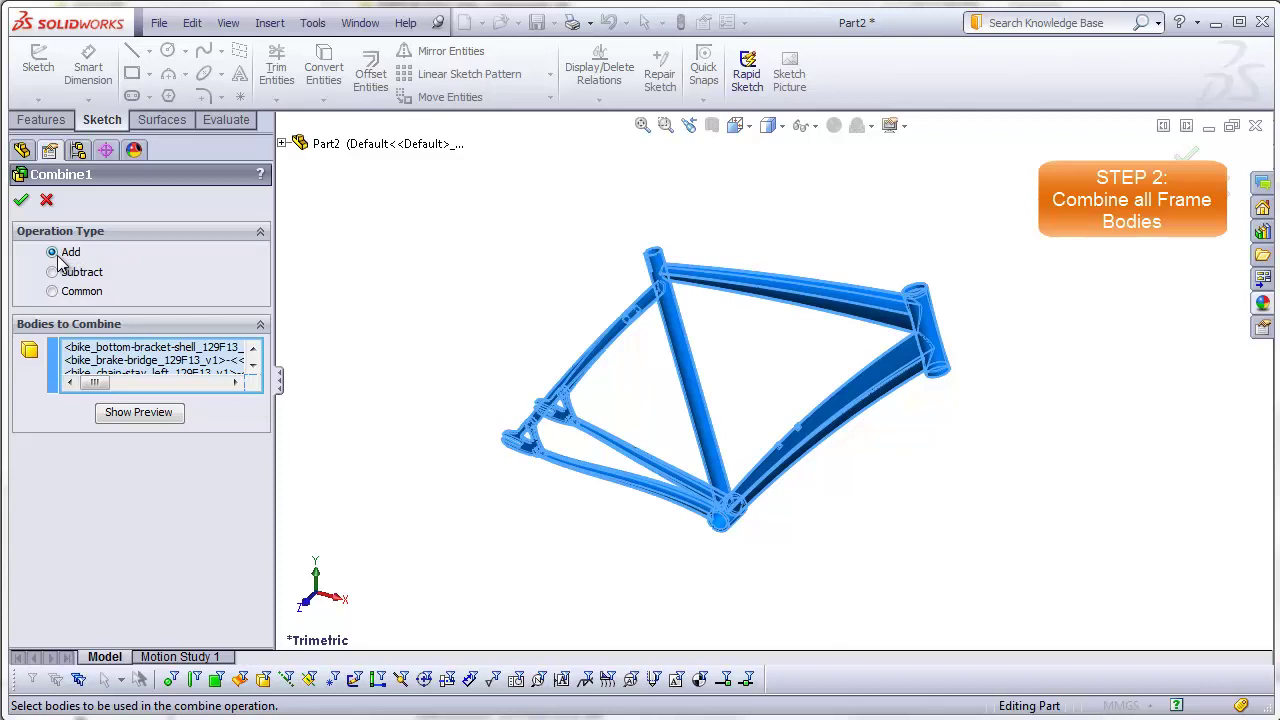
pyautogui.click(21, 199)
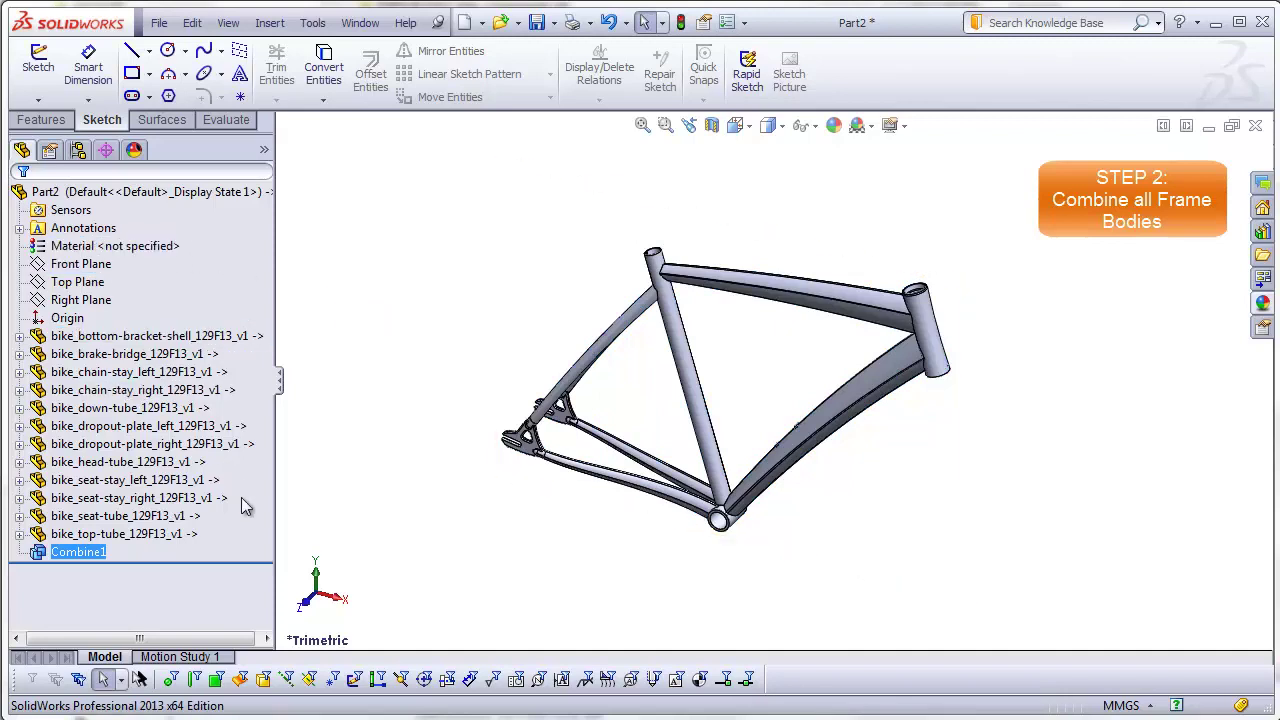
pyautogui.click(345, 545)
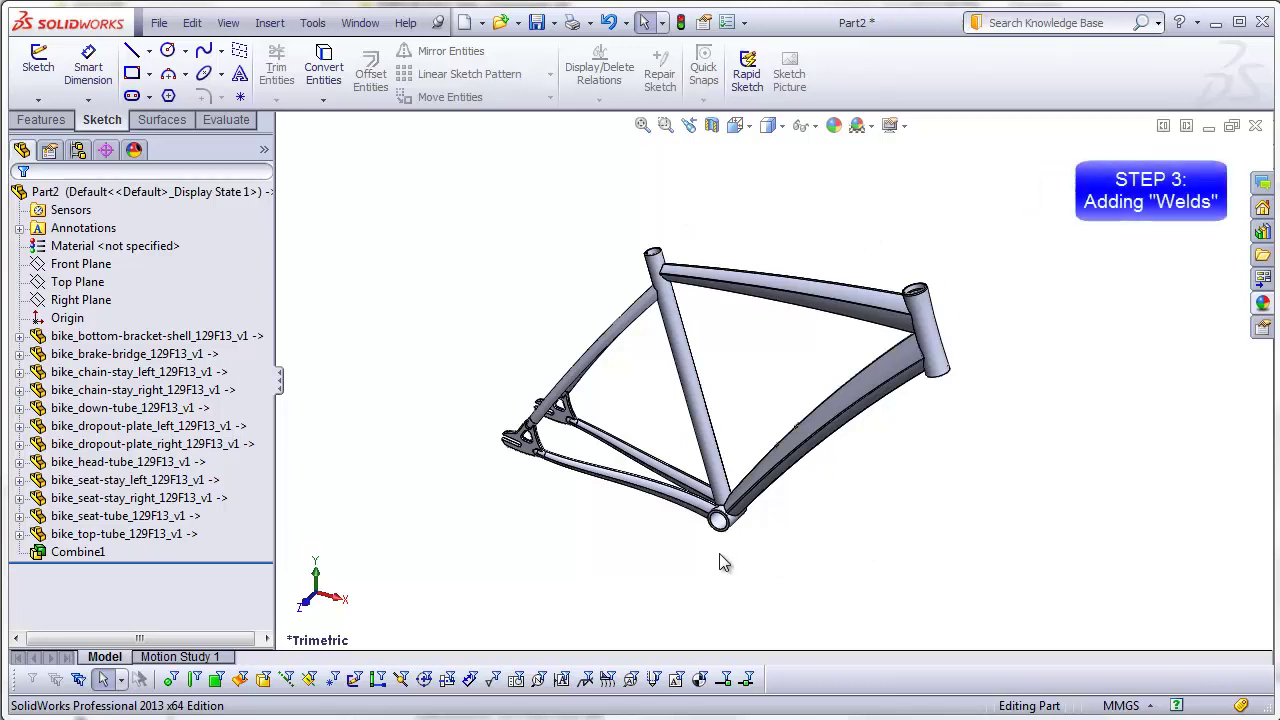
# Start a constant-radius fillet on the edges where the top tube and the down tube meet the head tube
pyautogui.moveTo(833, 528); pyautogui.dragTo(930, 500, button='middle')
pyautogui.scroll(-10, 938, 283)
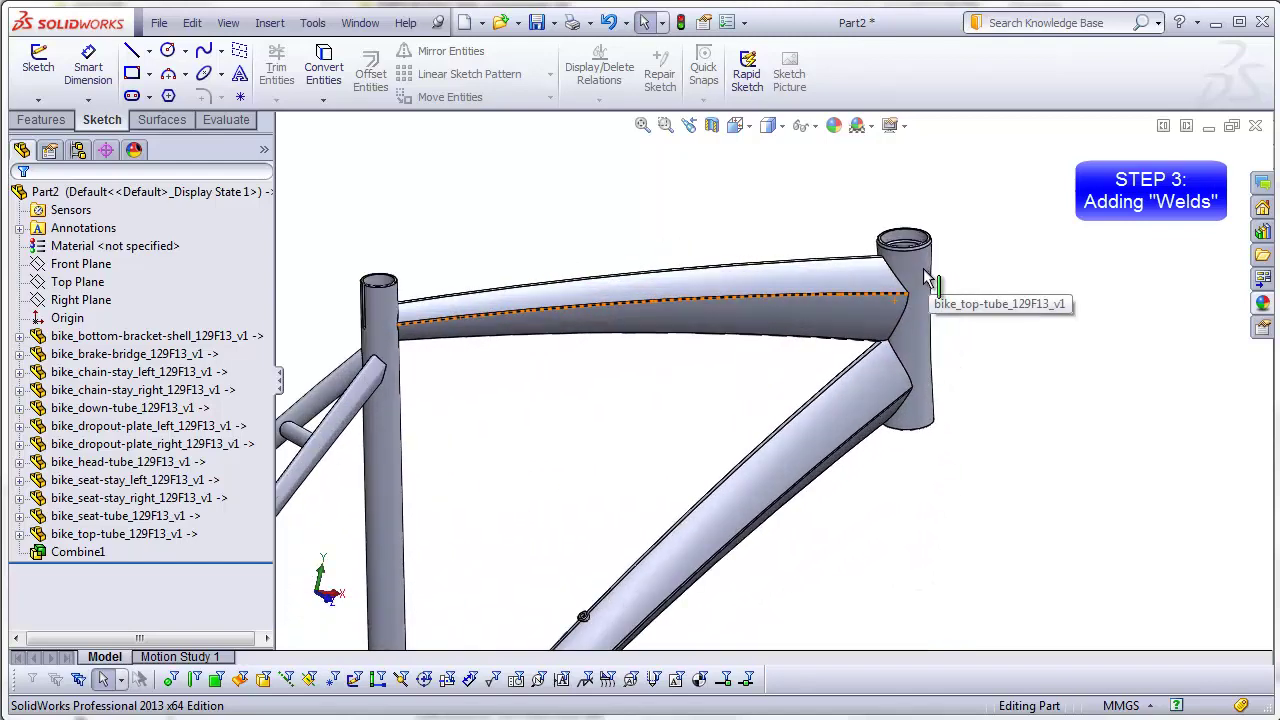
pyautogui.moveTo(890, 343)
pyautogui.mouseDown(button='middle')
pyautogui.moveTo(857, 274)
pyautogui.moveTo(886, 349)
pyautogui.mouseUp(button='middle')
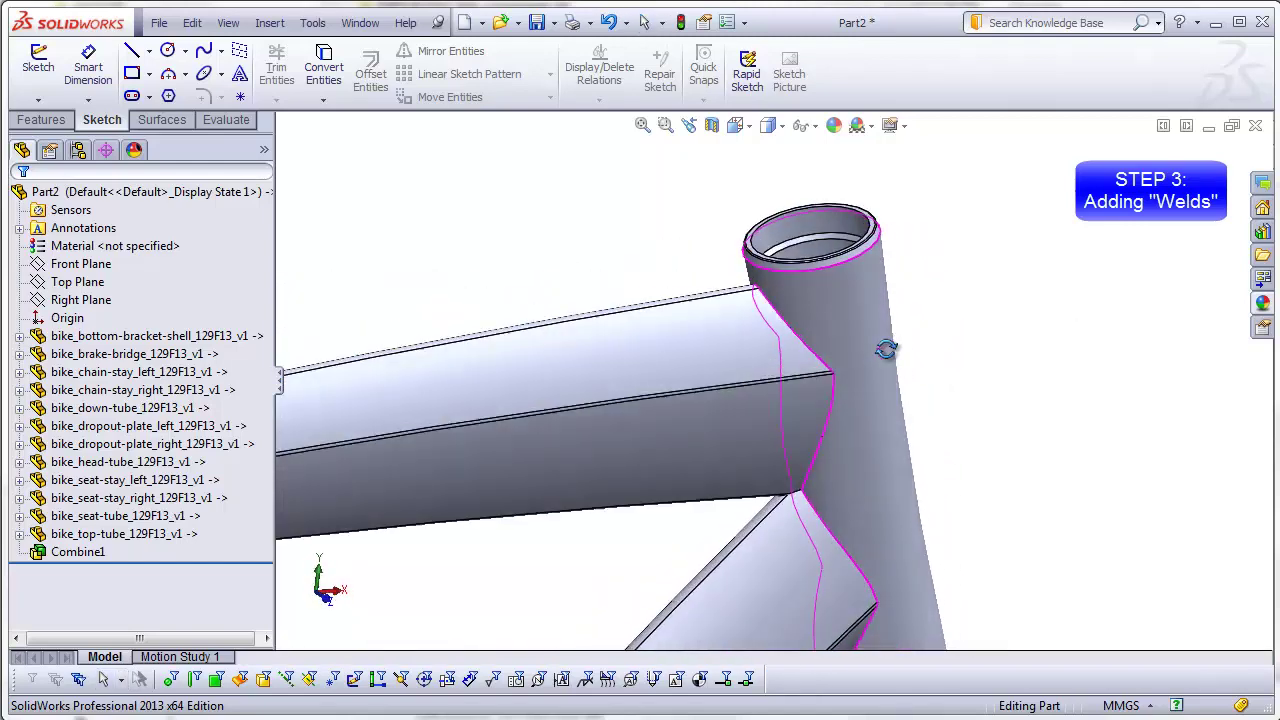
pyautogui.press('Down')
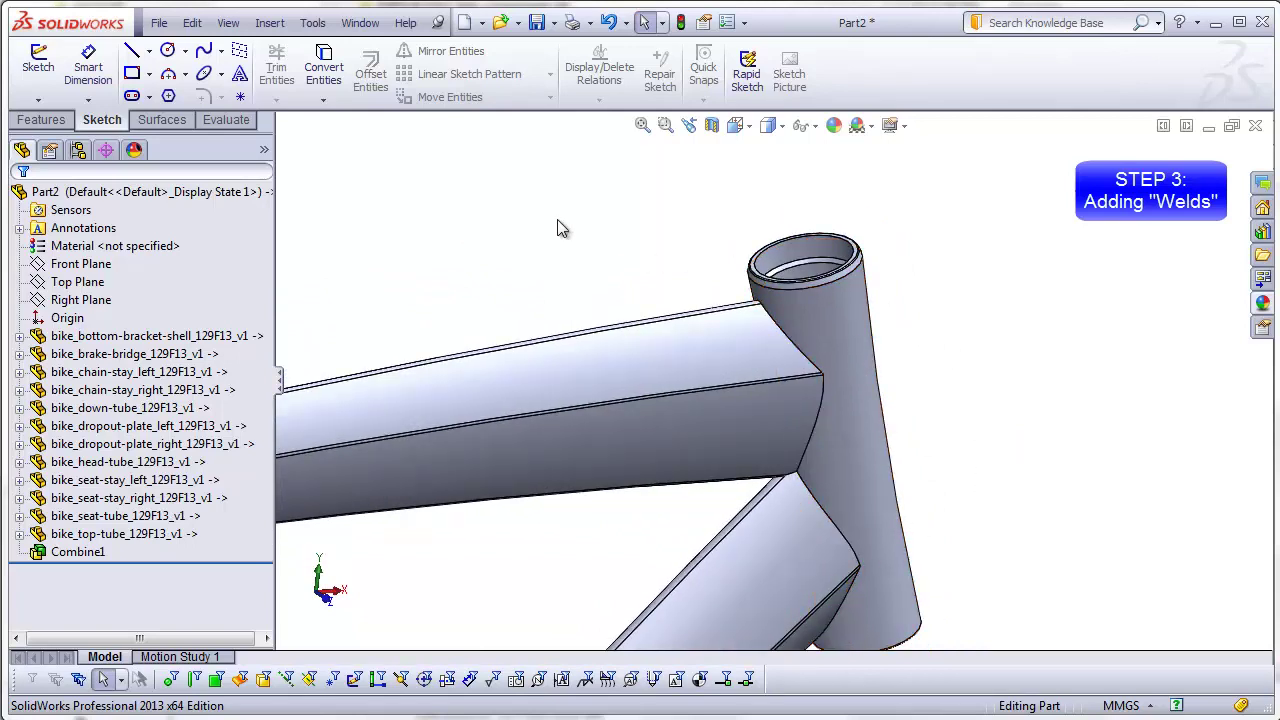
pyautogui.click(41, 120)
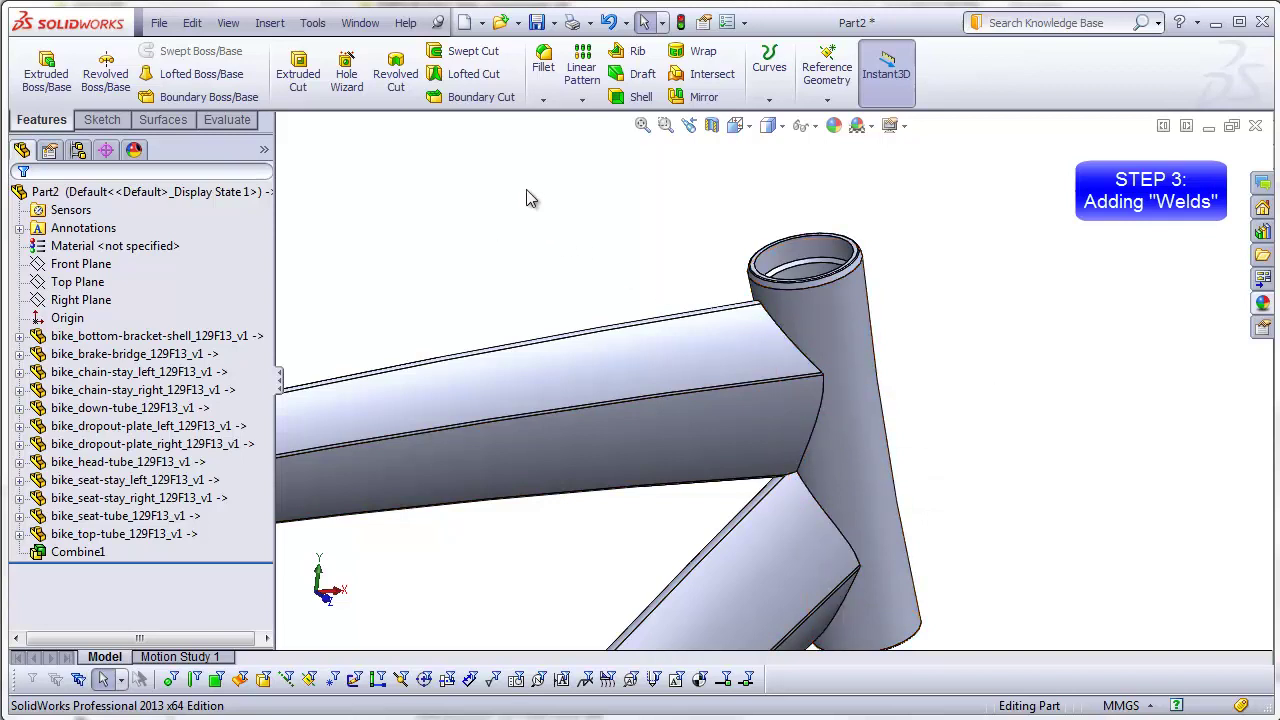
pyautogui.click(543, 62)
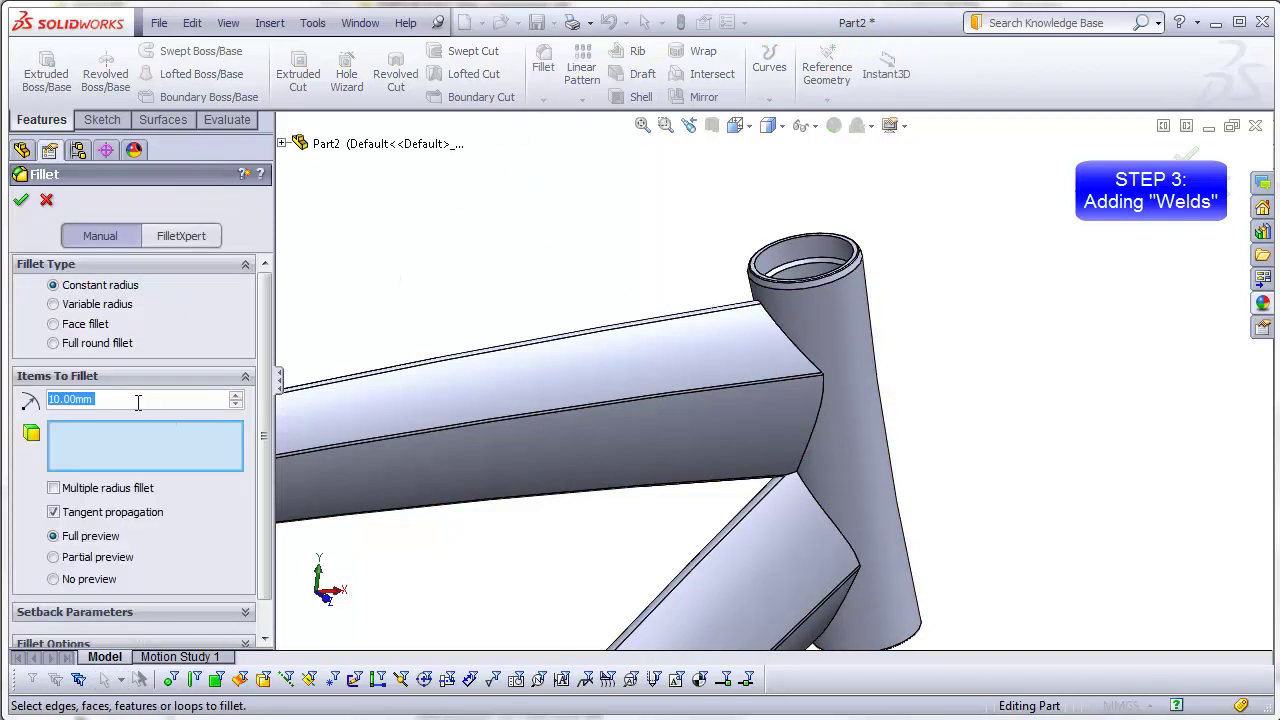
pyautogui.click(795, 345)
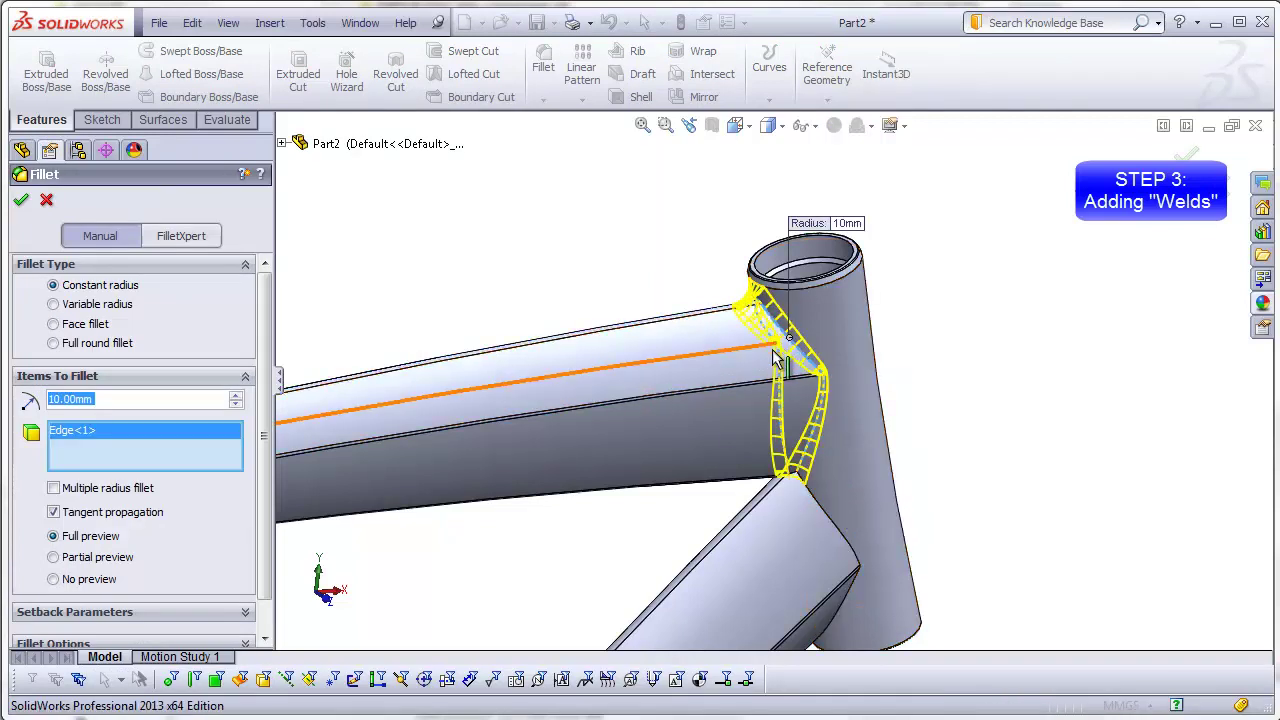
pyautogui.click(820, 508)
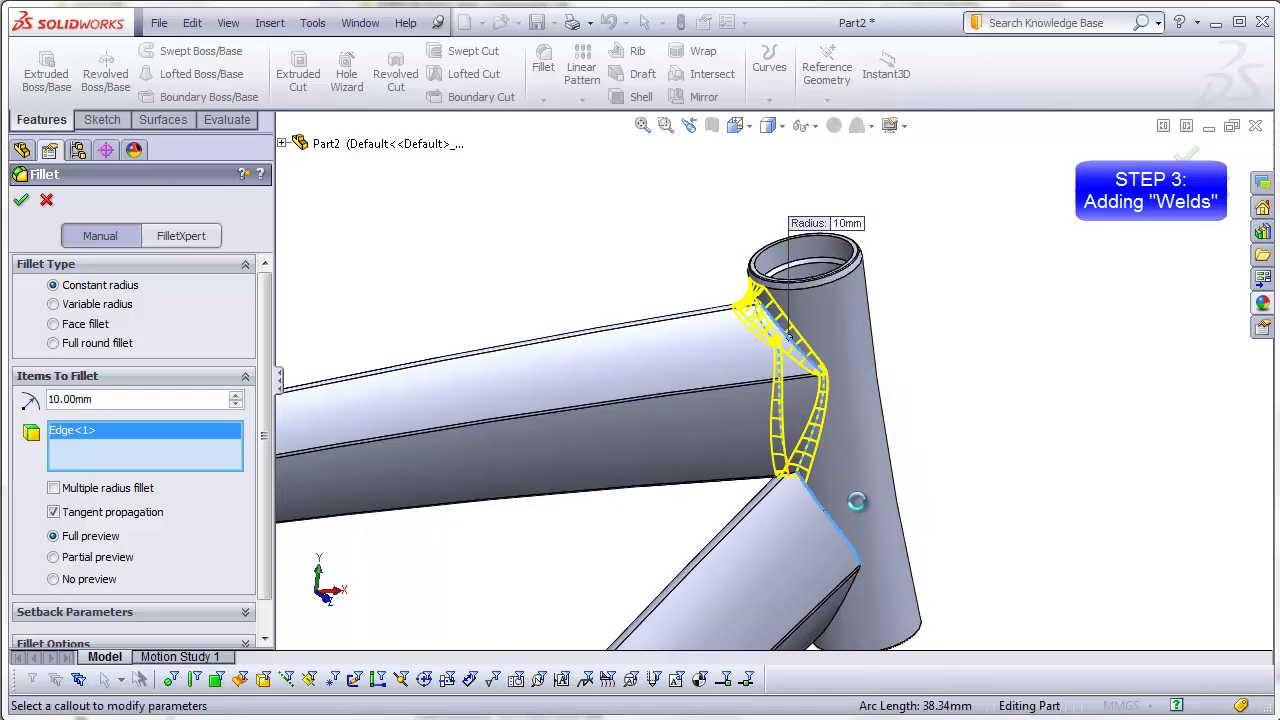
# Set the radius to 6 mm and apply the fillet around the top tube and down tube joints on the head tube
pyautogui.scroll(-5, 737, 300)
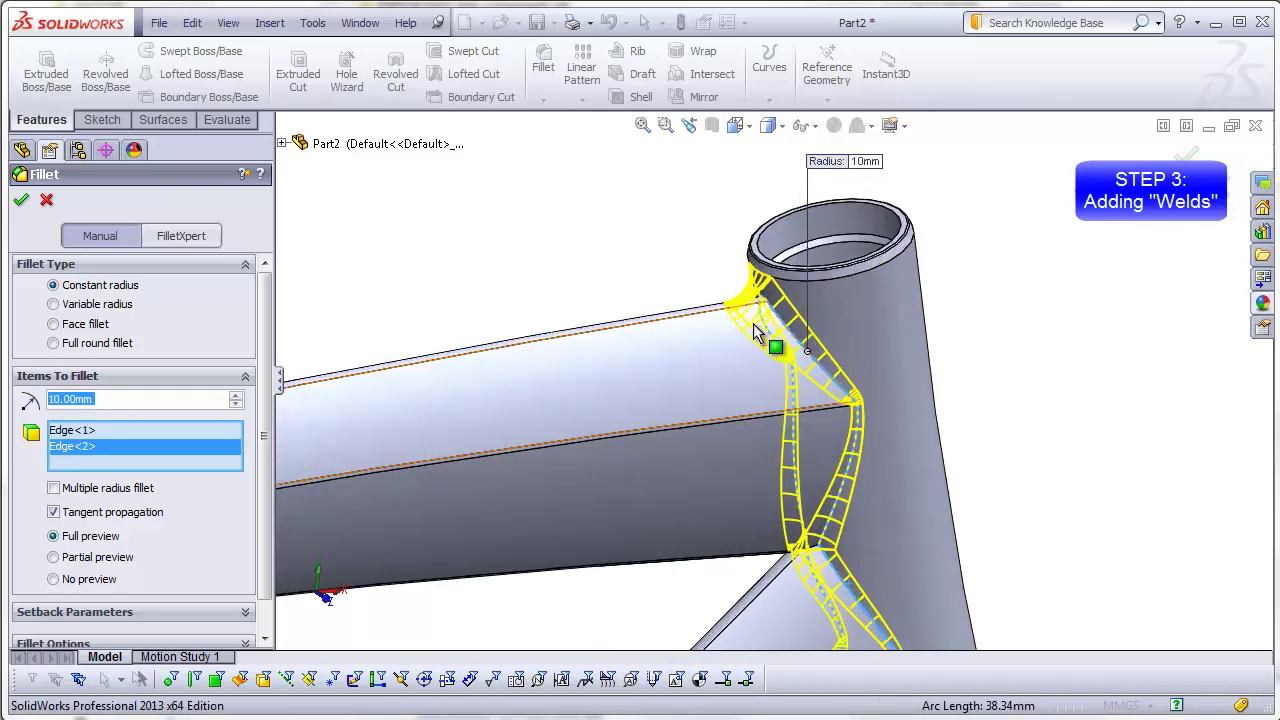
pyautogui.moveTo(737, 300)
pyautogui.mouseDown(button='middle')
pyautogui.moveTo(717, 271)
pyautogui.moveTo(737, 305)
pyautogui.mouseUp(button='middle')
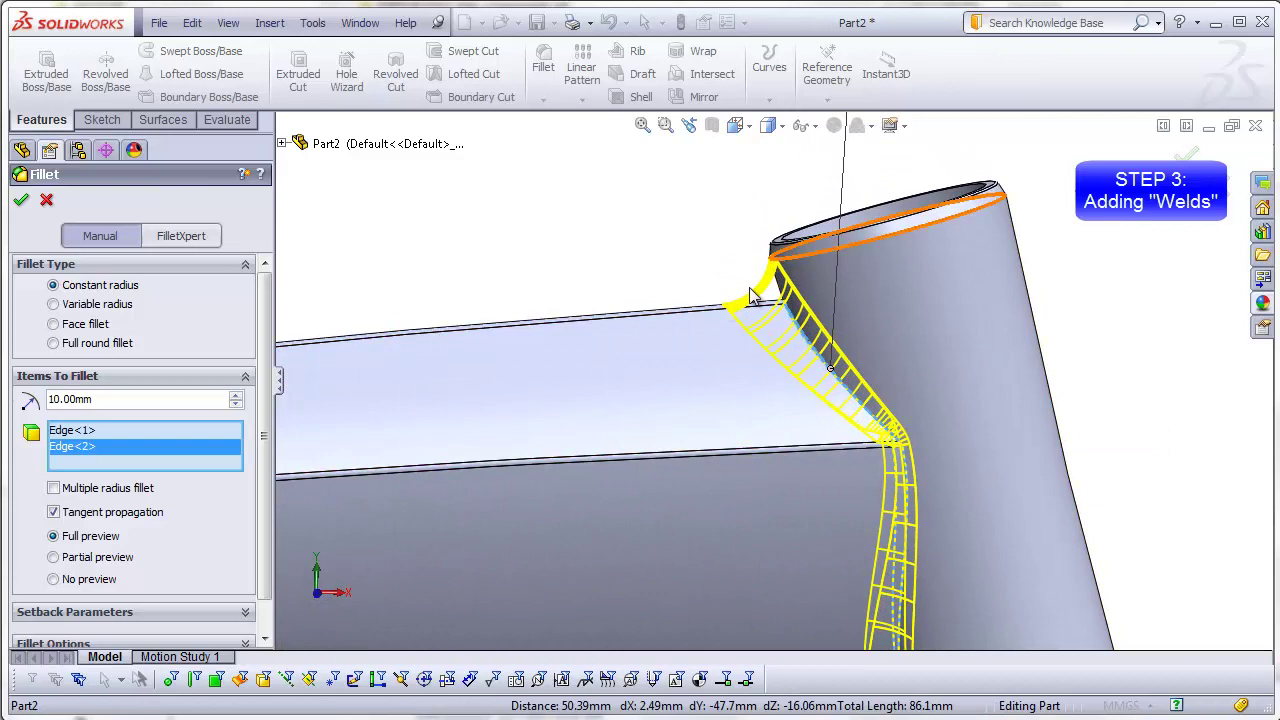
pyautogui.doubleClick(104, 399)
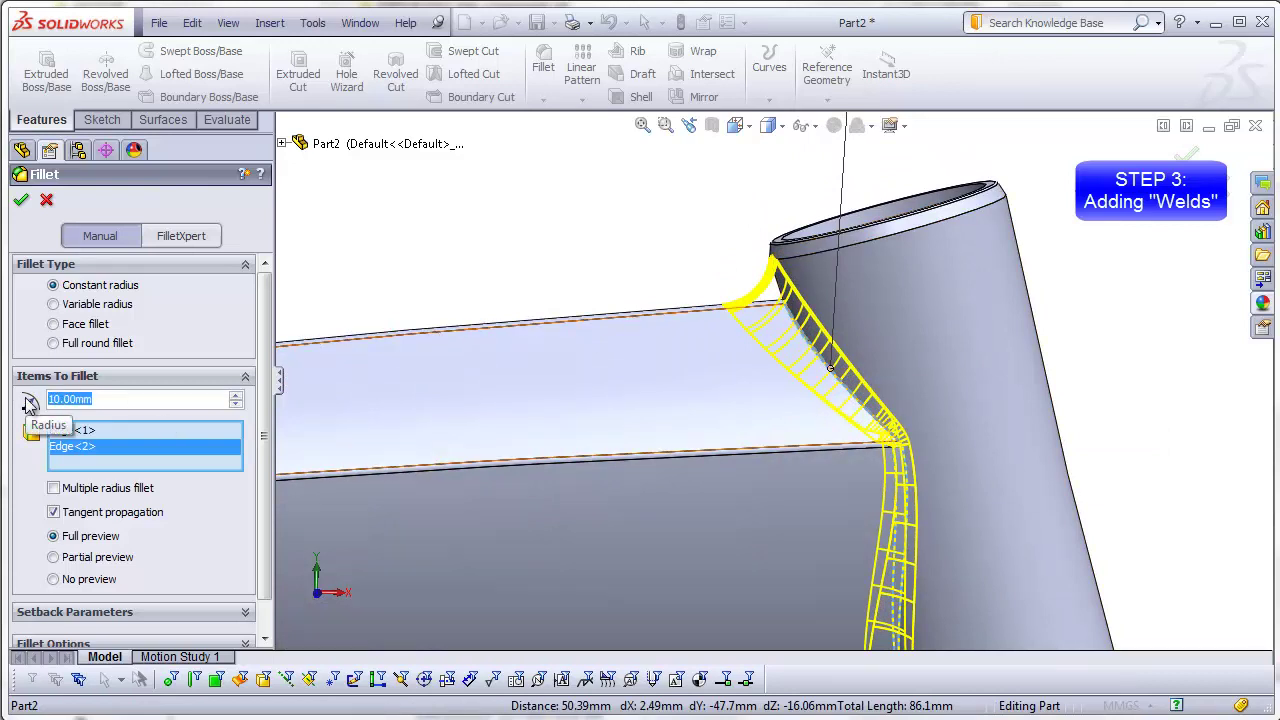
pyautogui.write('6')
pyautogui.press('Return')
pyautogui.scroll(3, 750, 570)
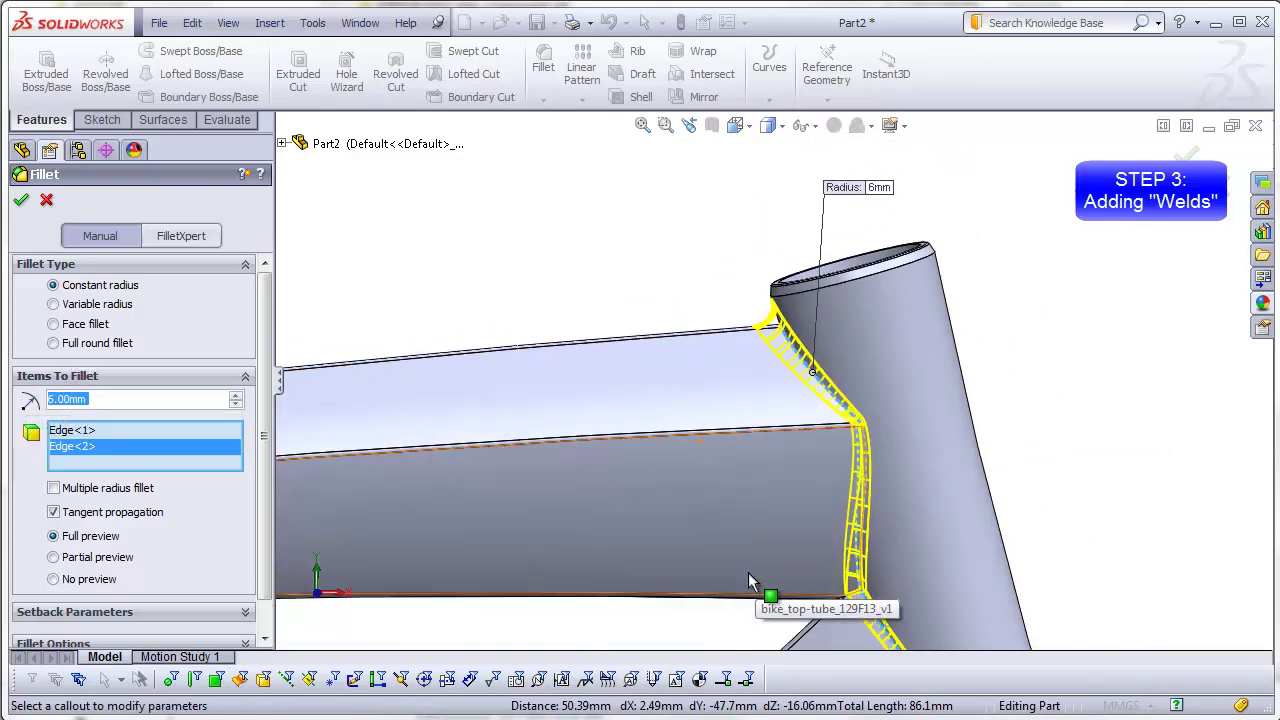
pyautogui.click(423, 443)
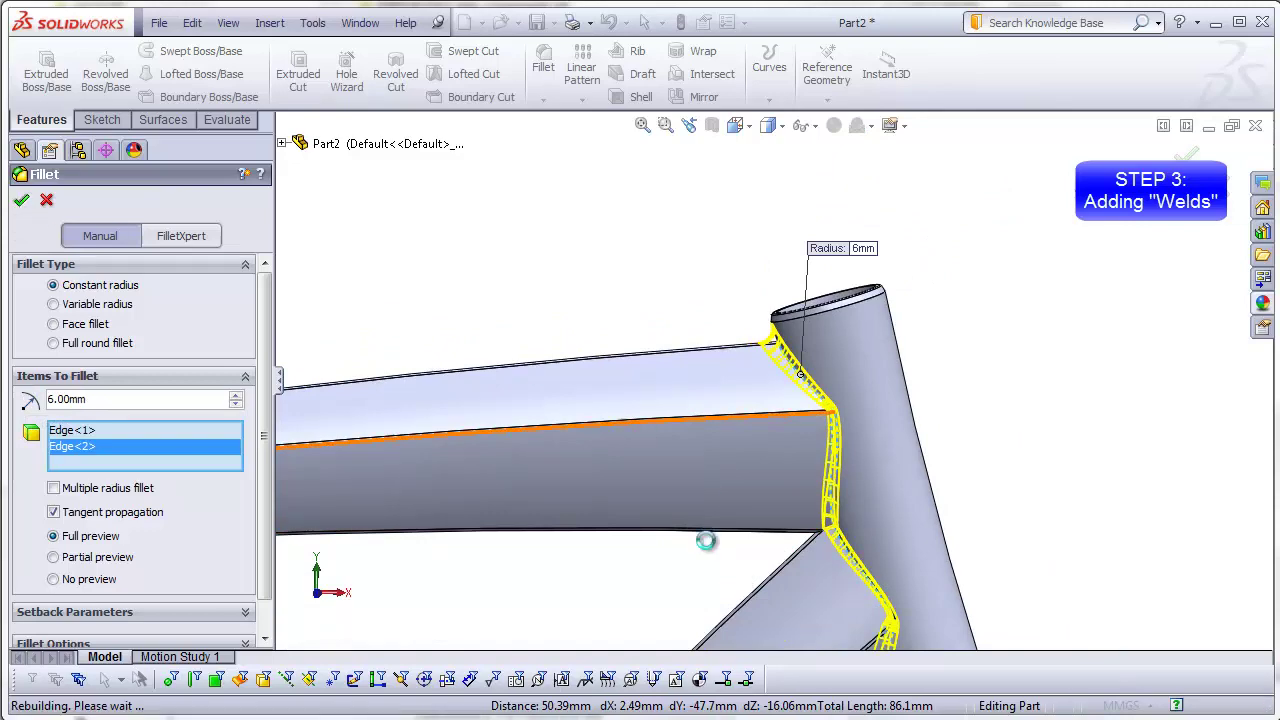
pyautogui.press('Return')
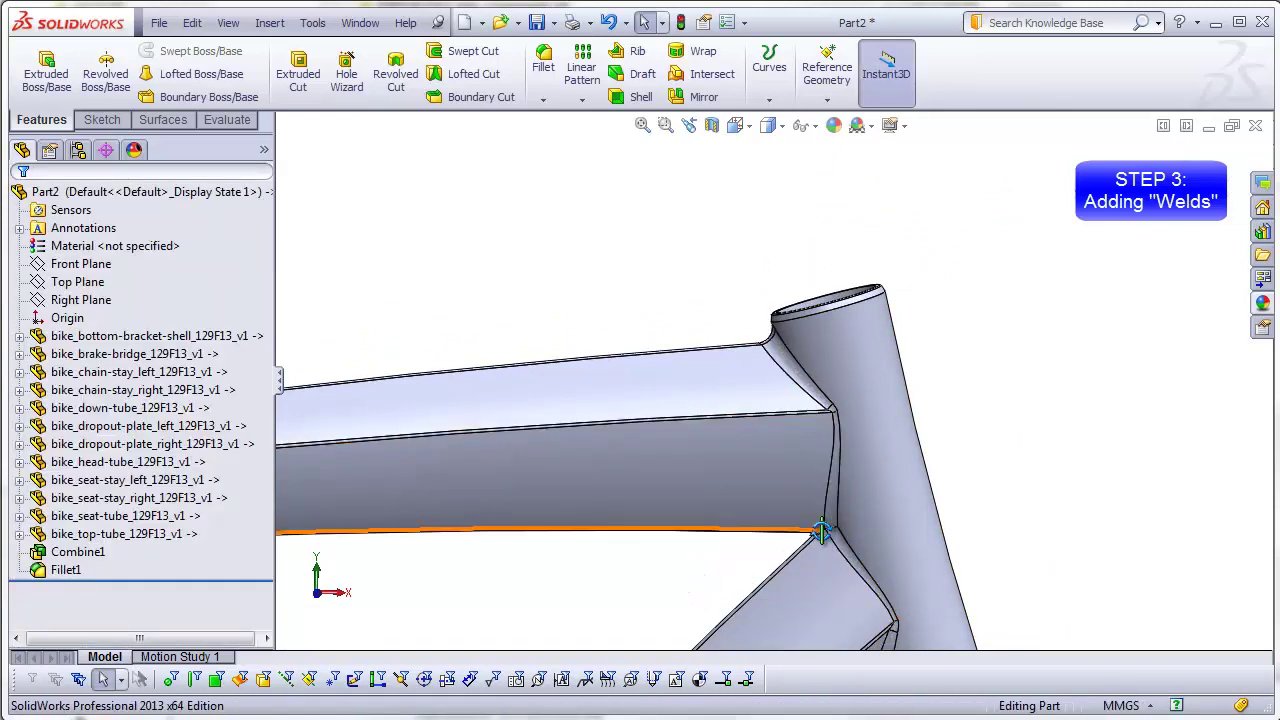
# Add a 6 mm constant-radius fillet along the short edge between the top tube's underside and the down tube at the head tube
pyautogui.scroll(-6, 881, 500)
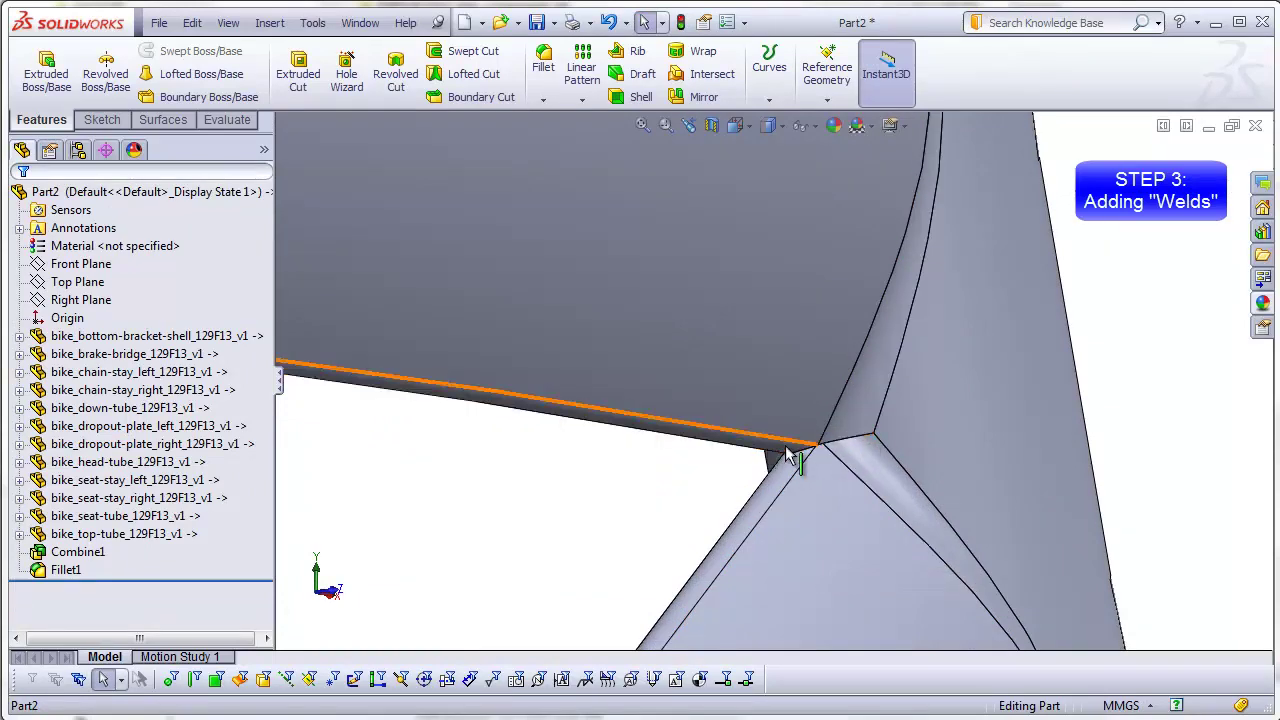
pyautogui.moveTo(785, 468); pyautogui.dragTo(730, 490, button='middle')
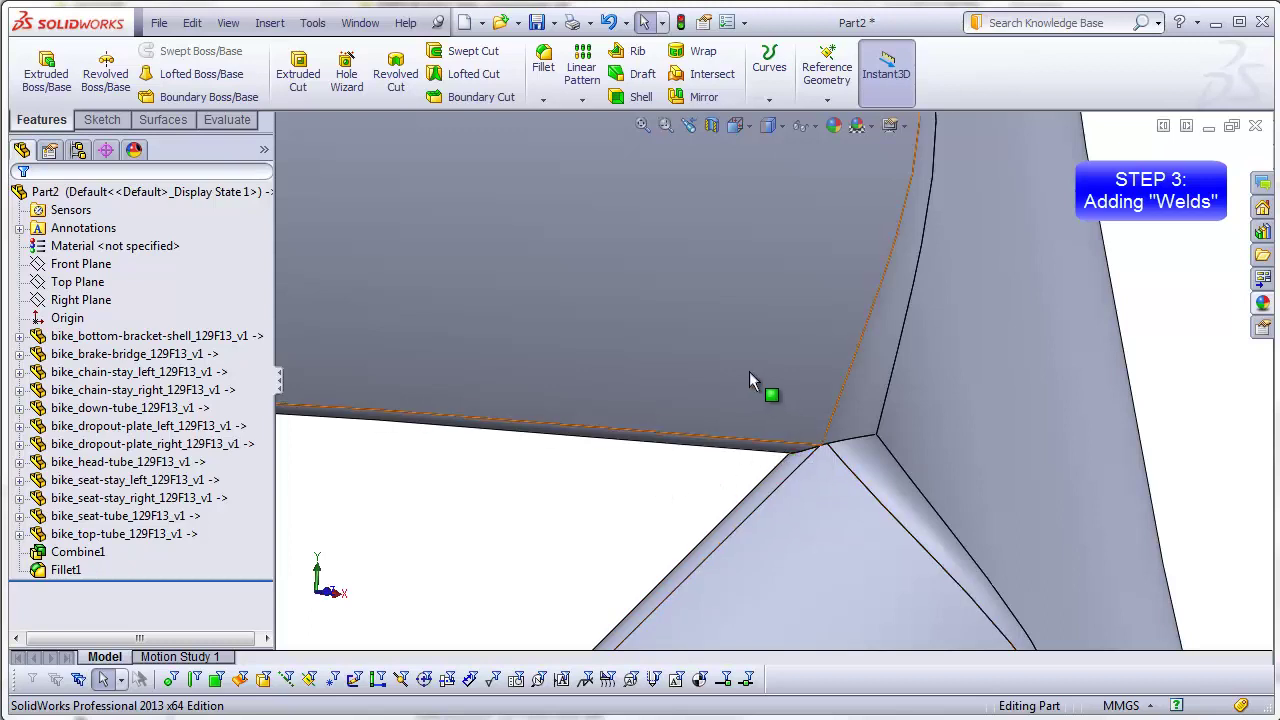
pyautogui.click(543, 62)
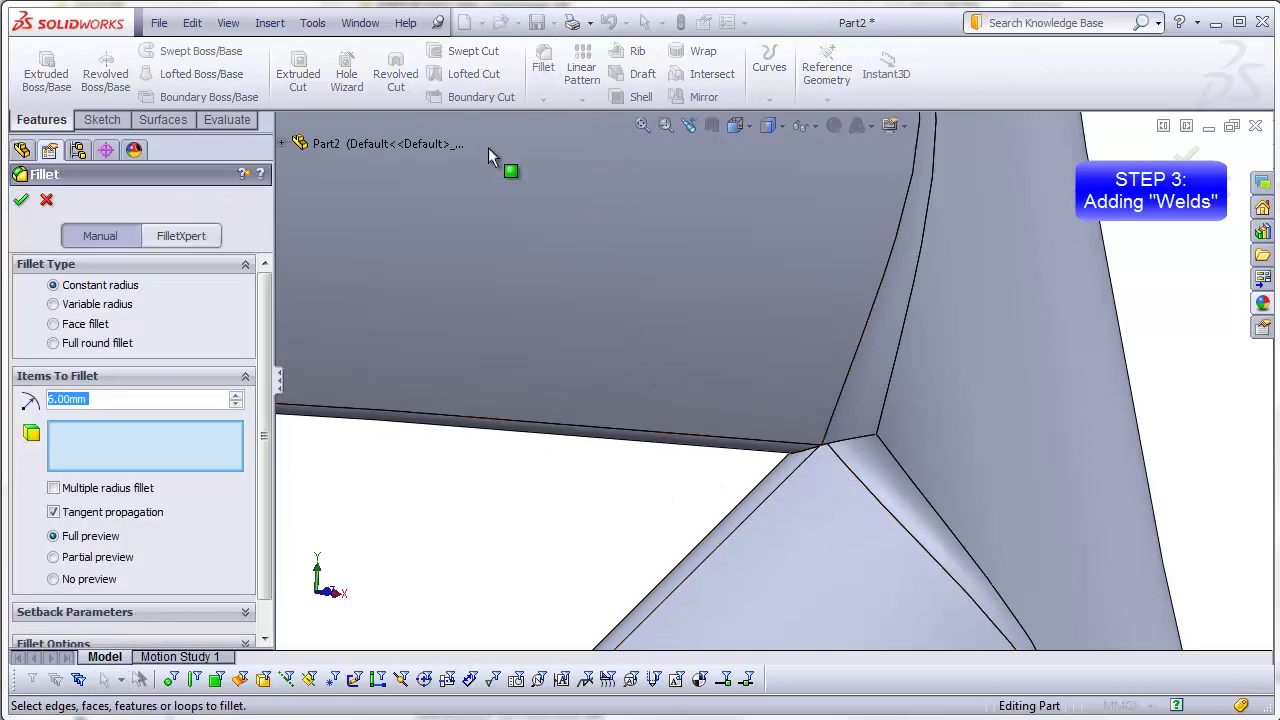
pyautogui.click(806, 452)
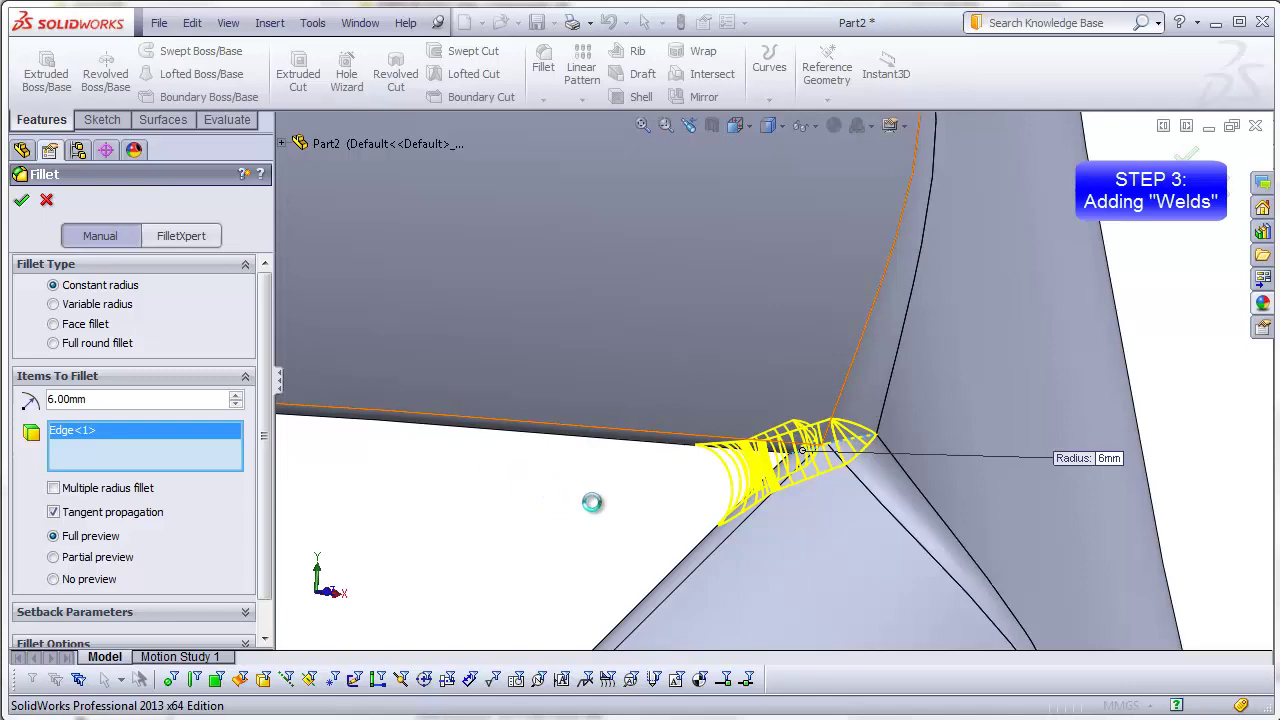
# Start a 6 mm constant-radius fillet on the edges where the top tube and both seat stays meet the seat tube
pyautogui.hotkey('ctrl', '1')
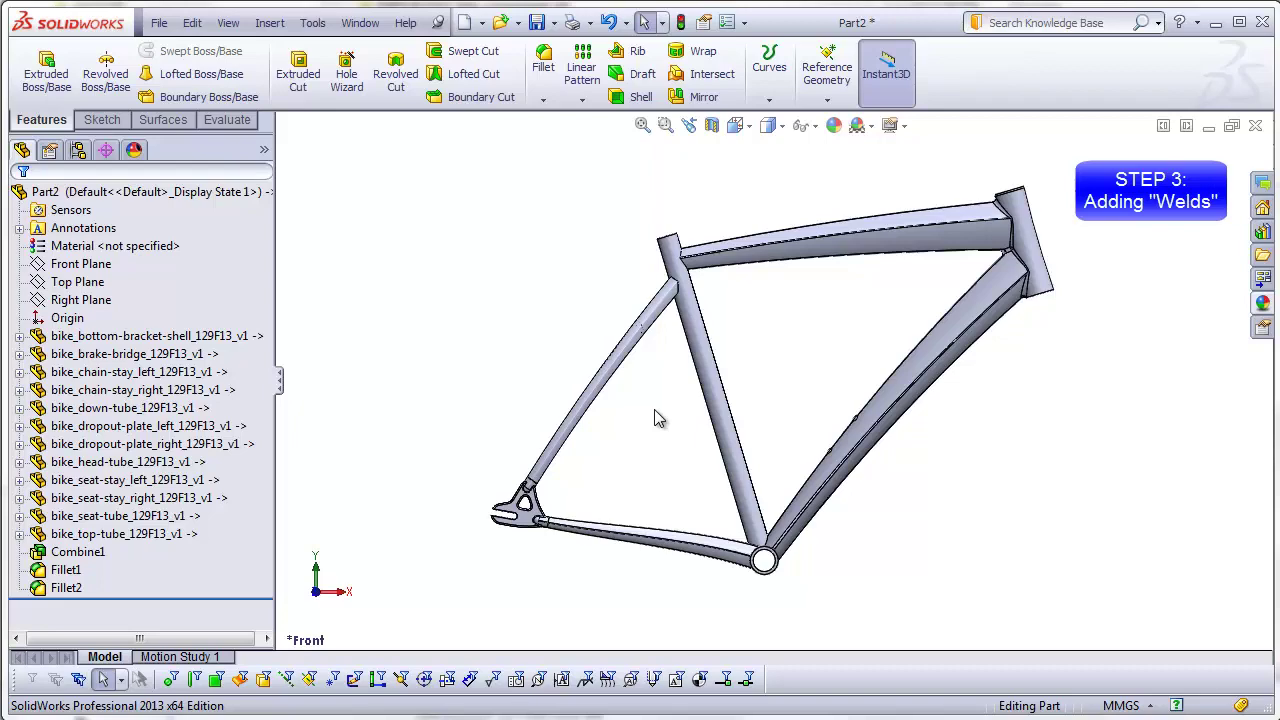
pyautogui.scroll(-5, 703, 302)
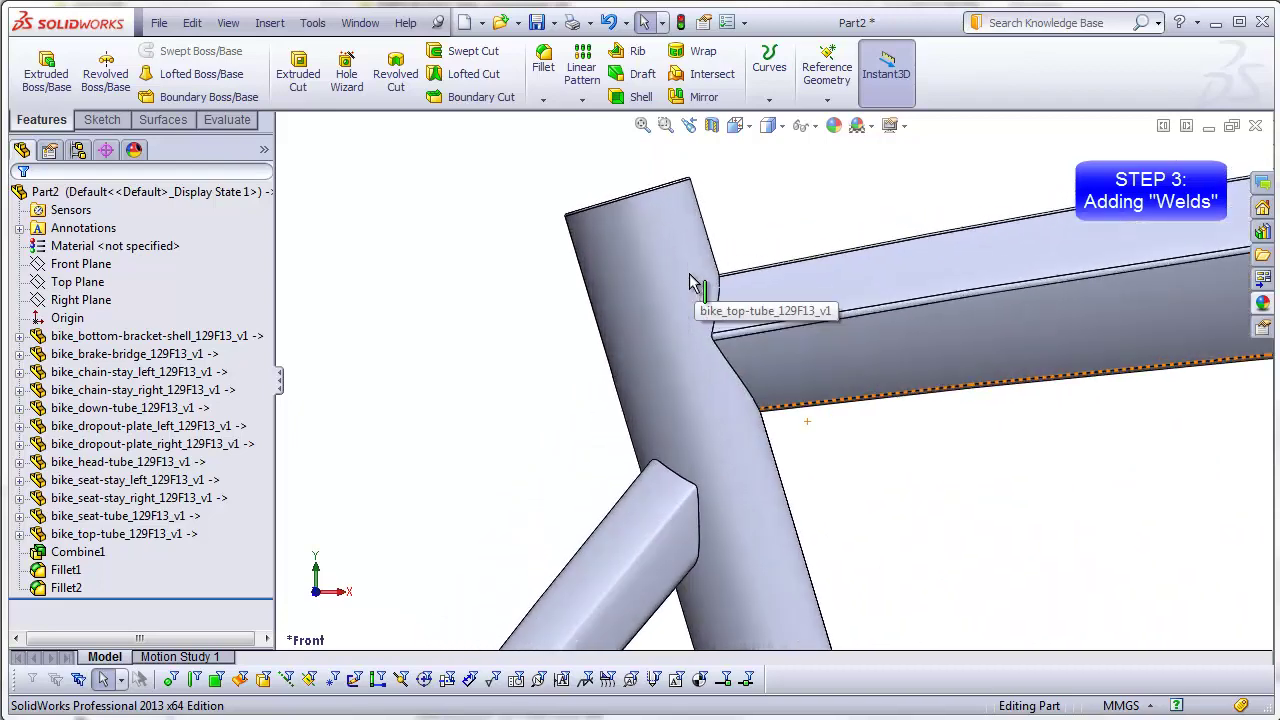
pyautogui.click(543, 66)
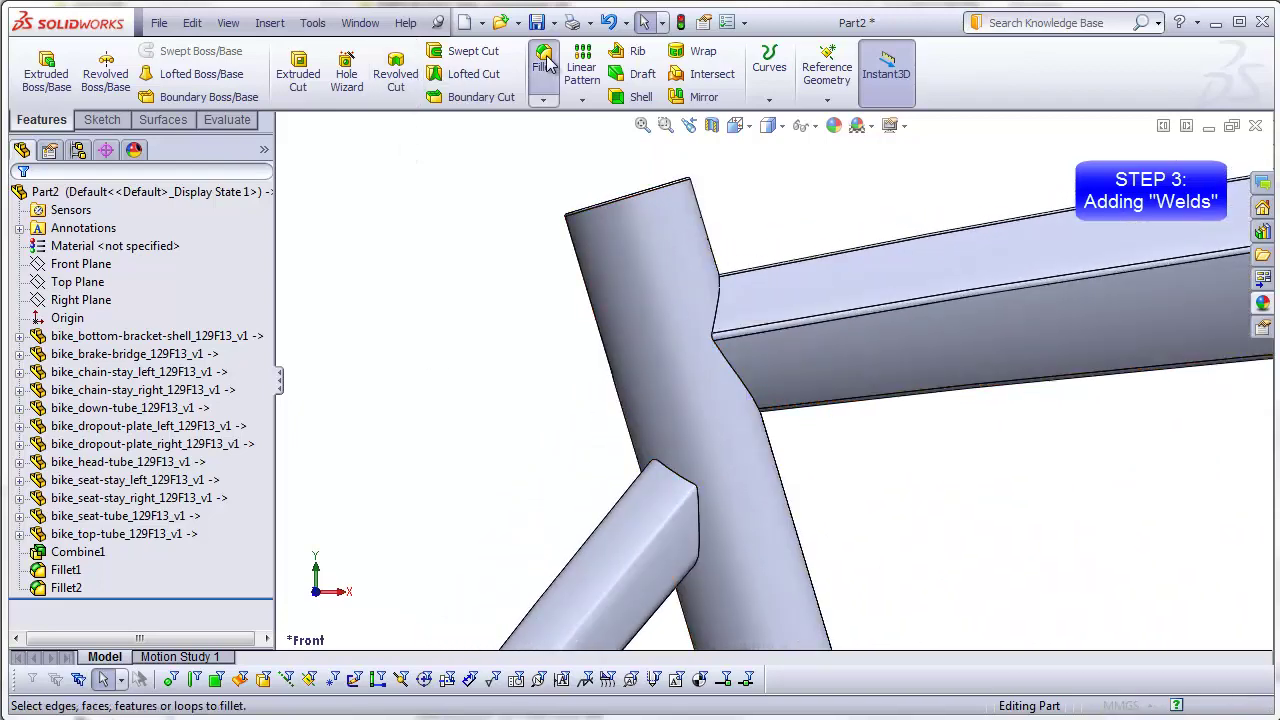
pyautogui.click(720, 286)
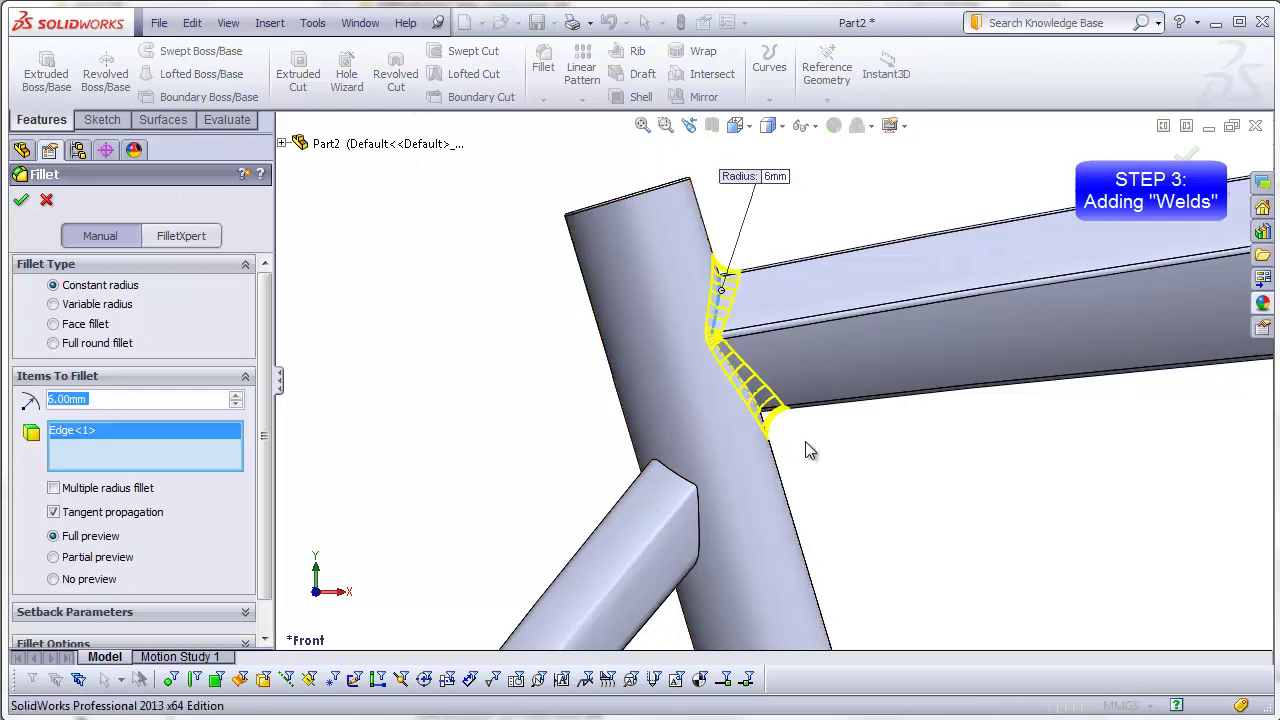
pyautogui.moveTo(790, 425); pyautogui.dragTo(895, 478, button='middle')
pyautogui.scroll(-3, 740, 560)
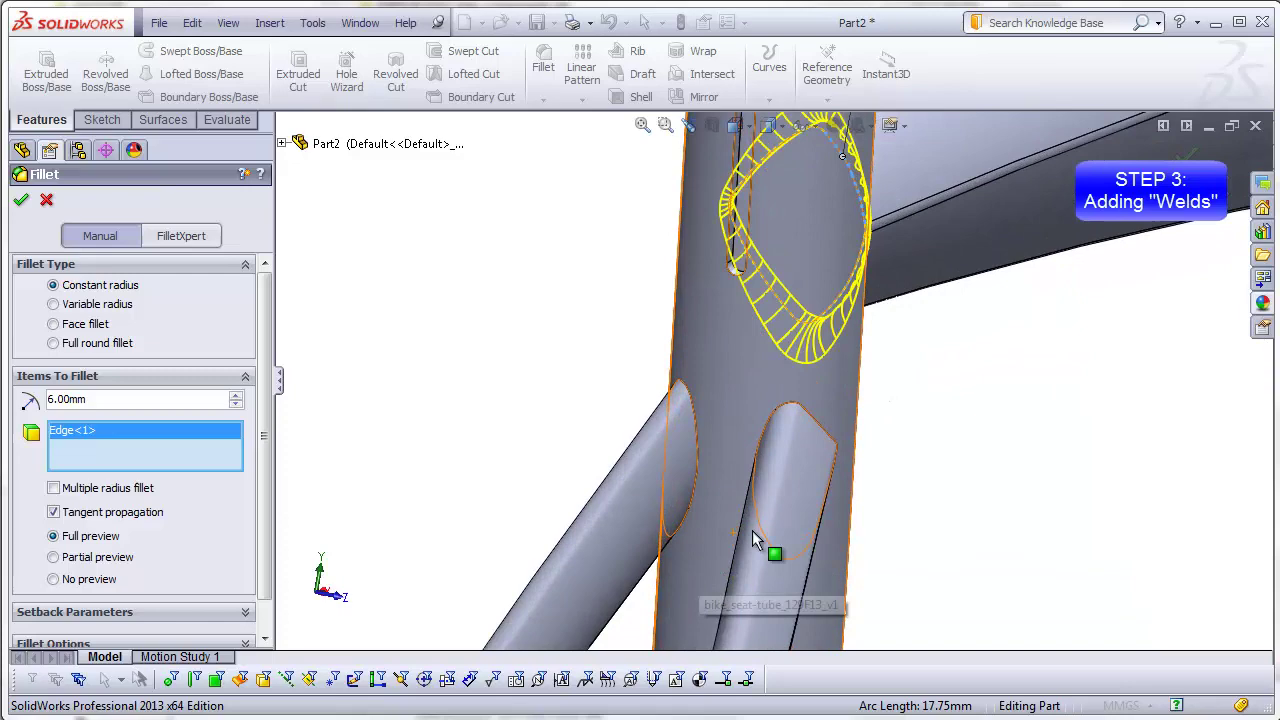
pyautogui.click(820, 428)
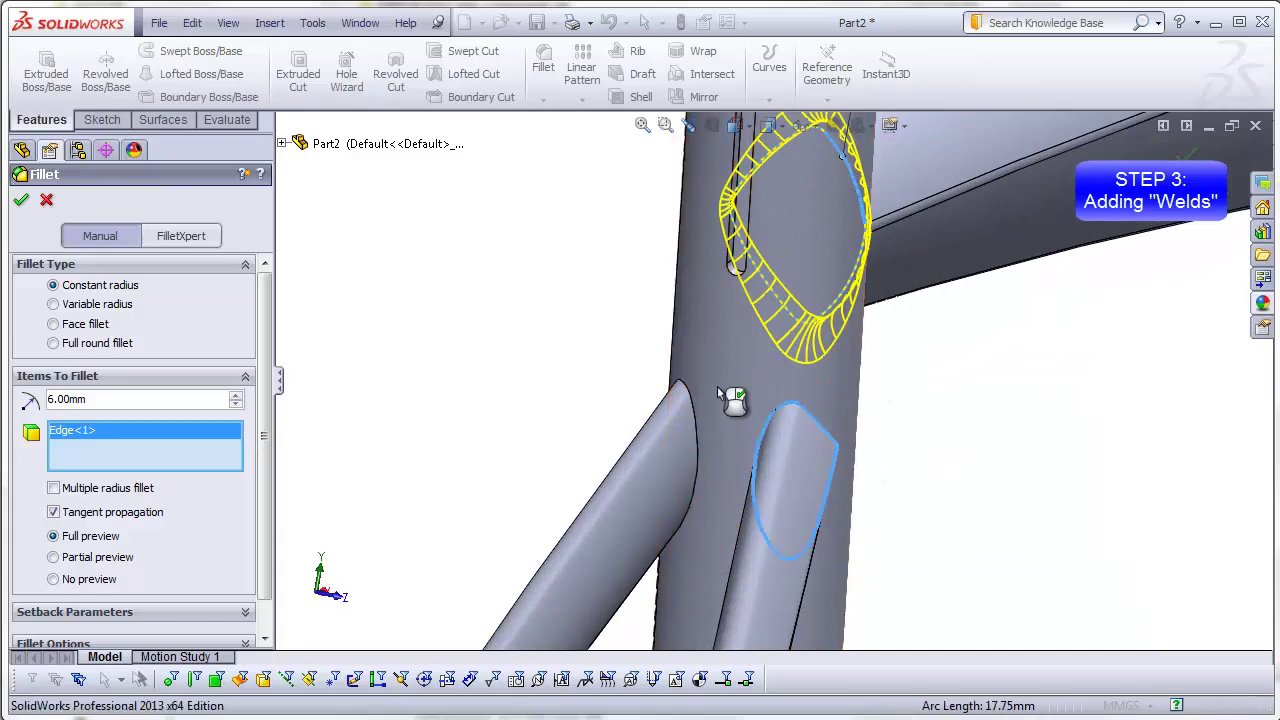
pyautogui.click(692, 409)
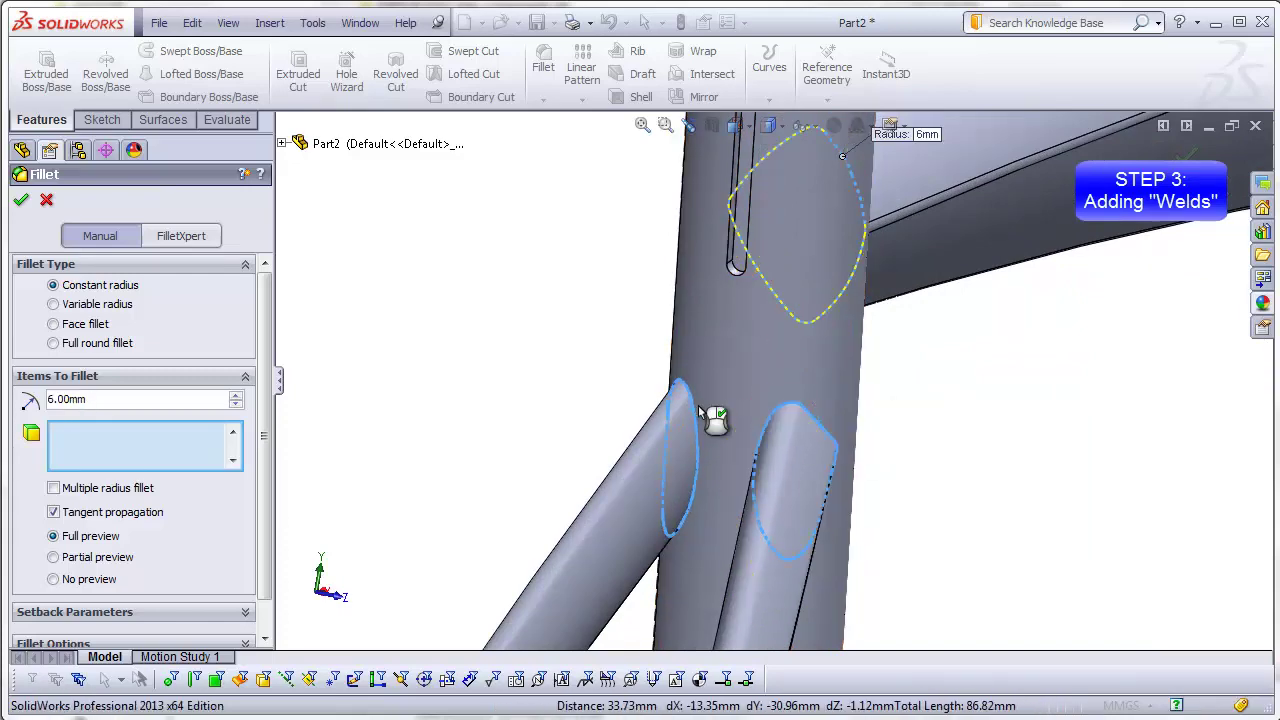
# Add the edges at both ends of the brake bridge to the fillet selection and apply the 6 mm fillet
pyautogui.moveTo(698, 405); pyautogui.dragTo(818, 320, button='middle')
pyautogui.scroll(3, 721, 399)
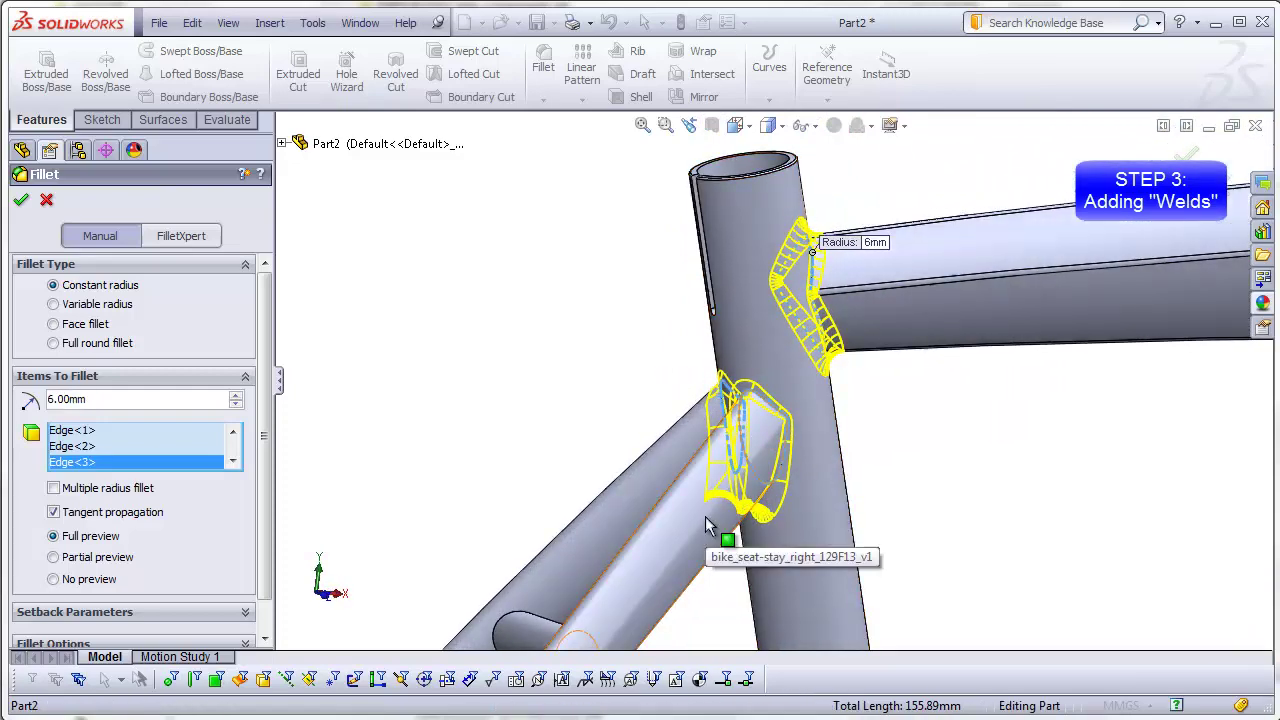
pyautogui.moveTo(706, 527); pyautogui.dragTo(630, 524, button='middle')
pyautogui.scroll(-4, 630, 524)
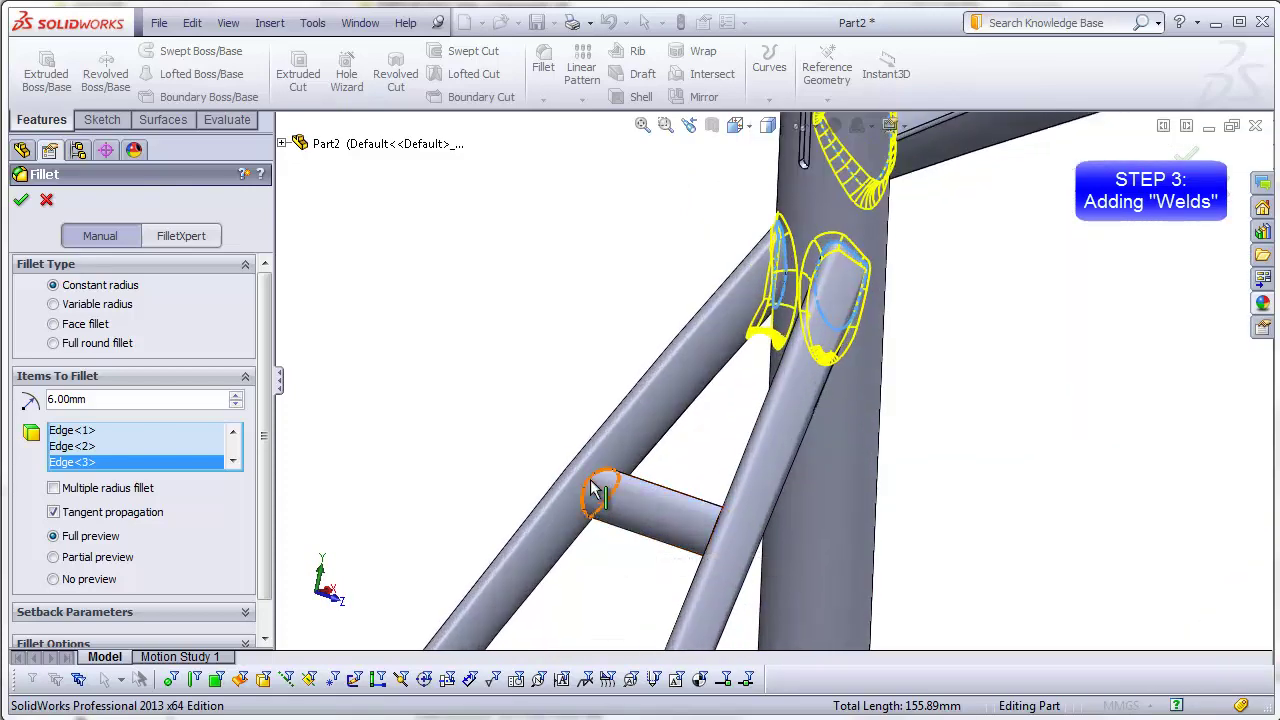
pyautogui.click(593, 490)
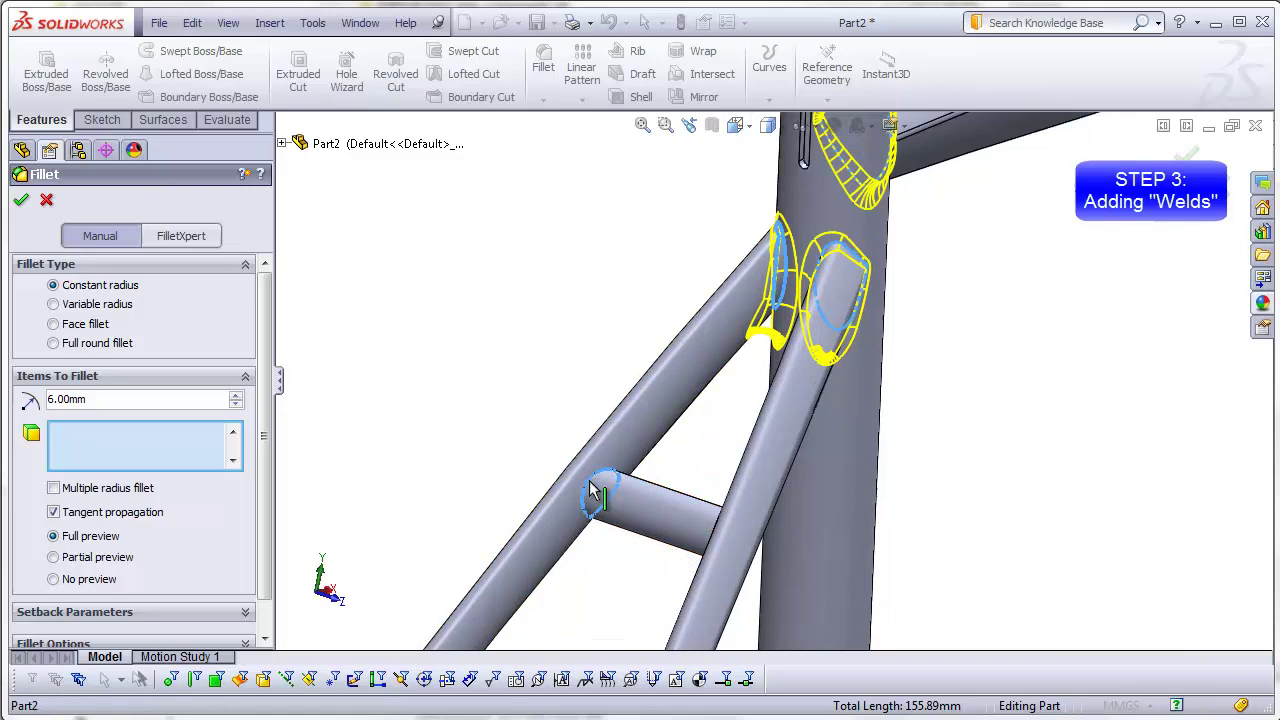
pyautogui.moveTo(632, 583); pyautogui.dragTo(666, 534, button='middle')
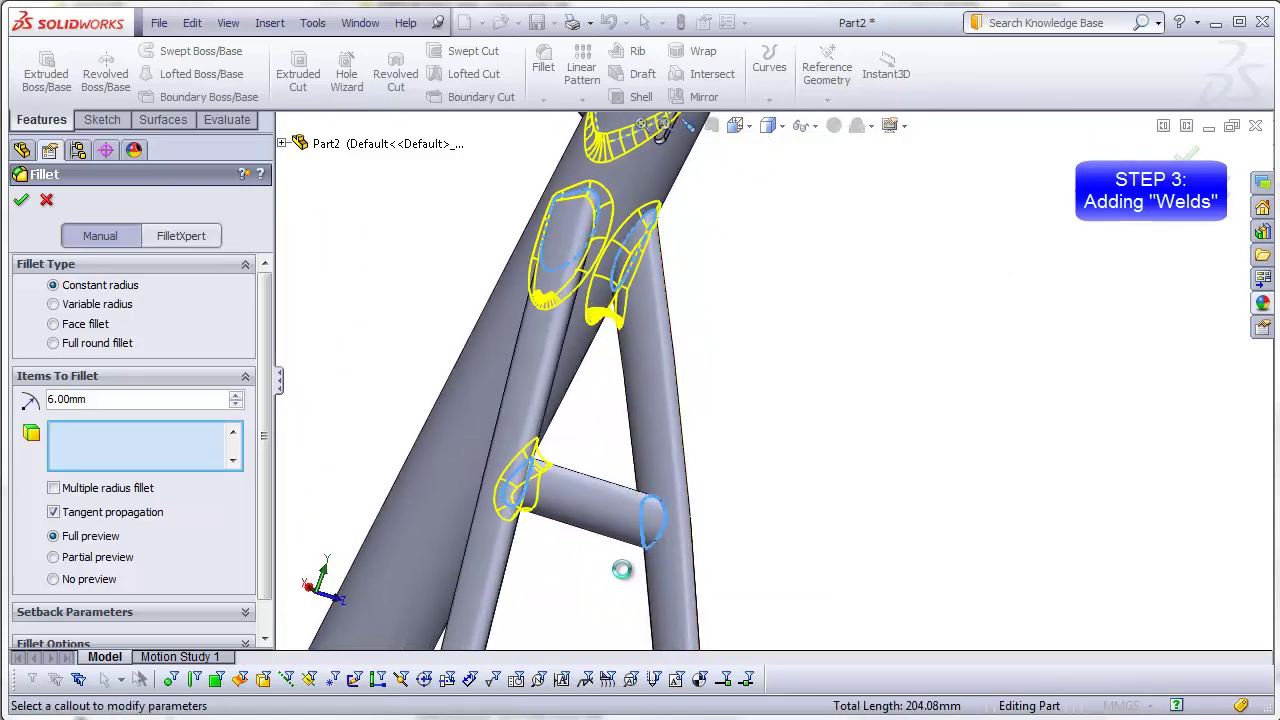
pyautogui.moveTo(608, 586); pyautogui.dragTo(560, 545, button='middle')
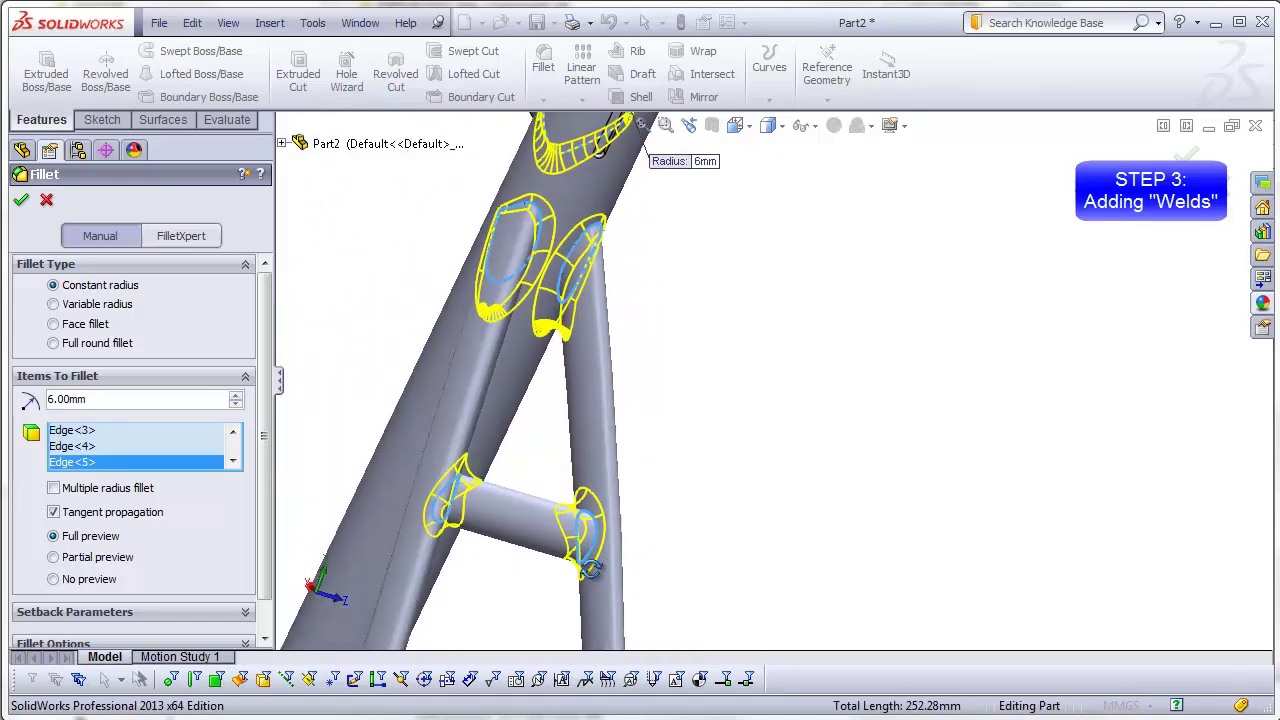
pyautogui.click(21, 200)
# Fillet the edge where the seat tube meets the down tube above the bottom bracket shell with a 6 mm radius
pyautogui.hotkey('ctrl', '1')
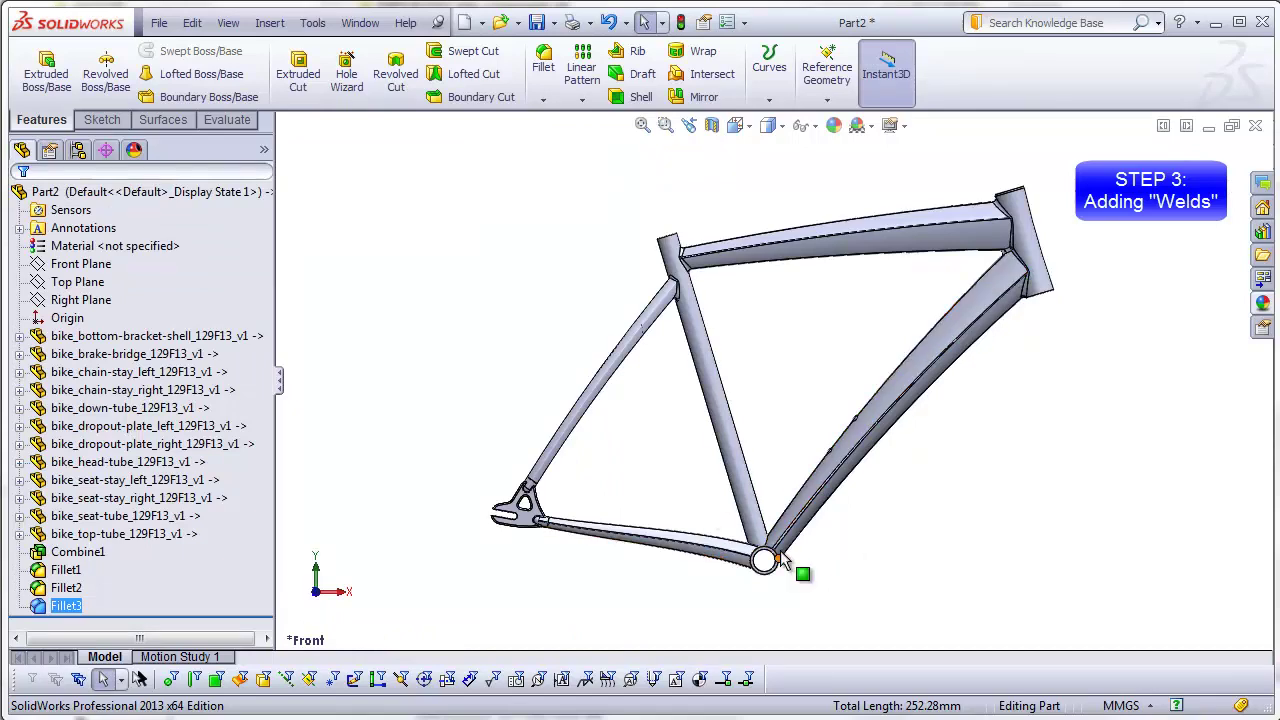
pyautogui.scroll(-6, 783, 561)
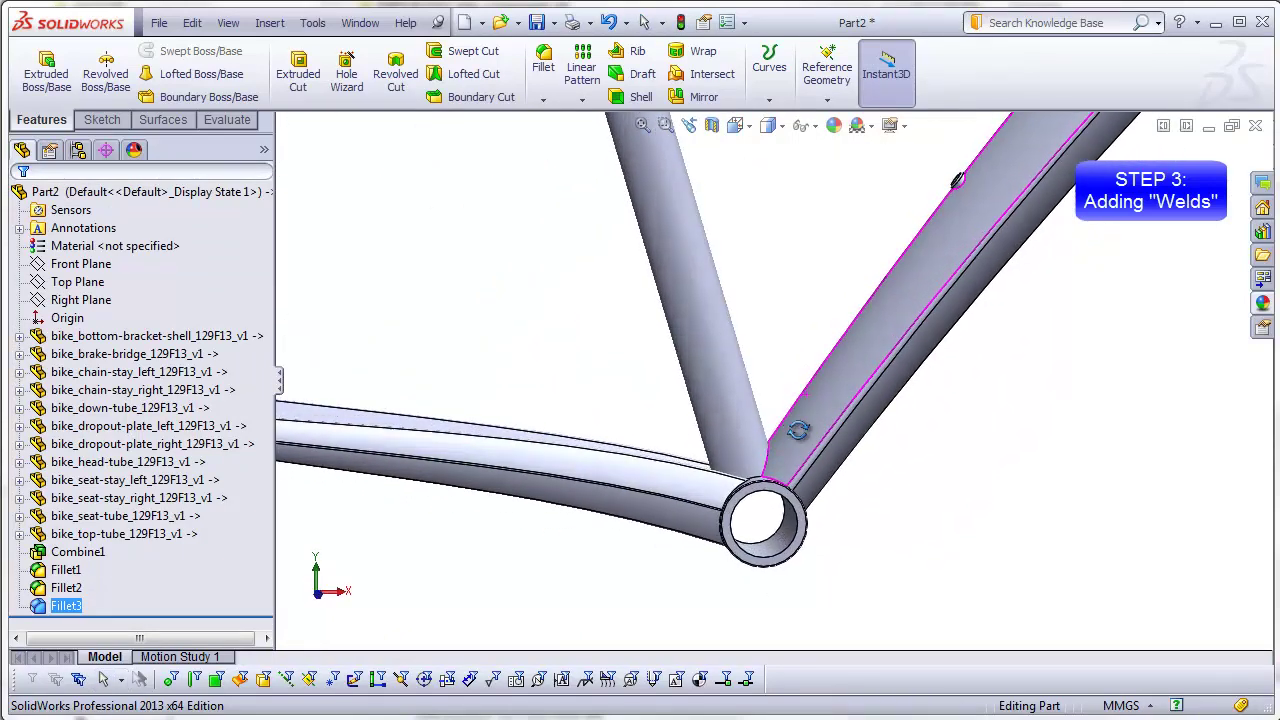
pyautogui.moveTo(798, 430); pyautogui.dragTo(872, 527, button='middle')
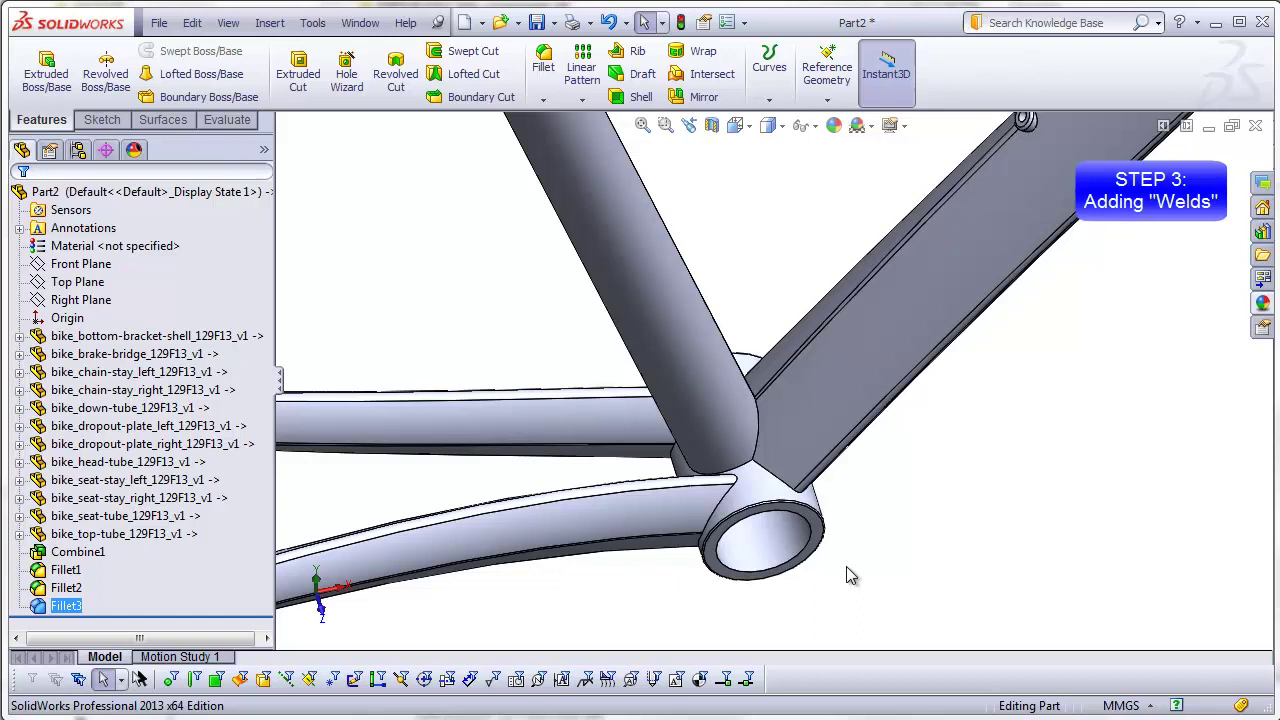
pyautogui.click(543, 62)
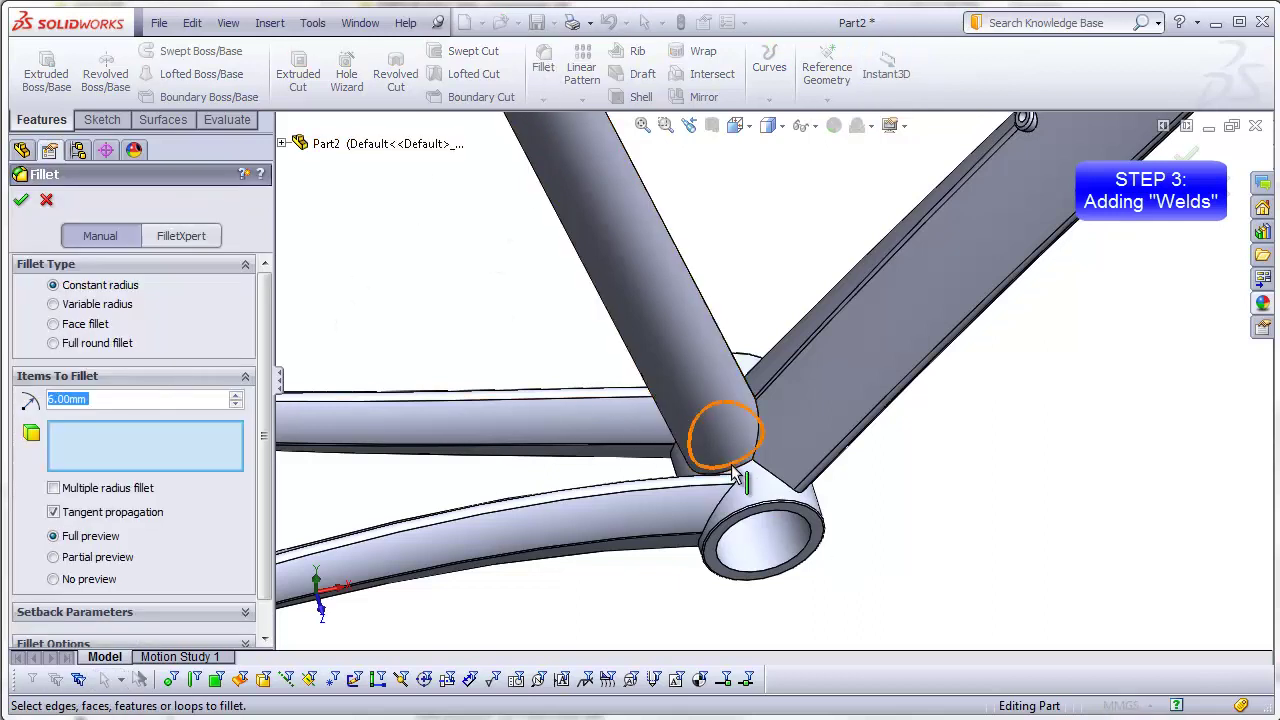
pyautogui.scroll(-1, 779, 441)
pyautogui.moveTo(779, 441); pyautogui.dragTo(762, 409, button='middle')
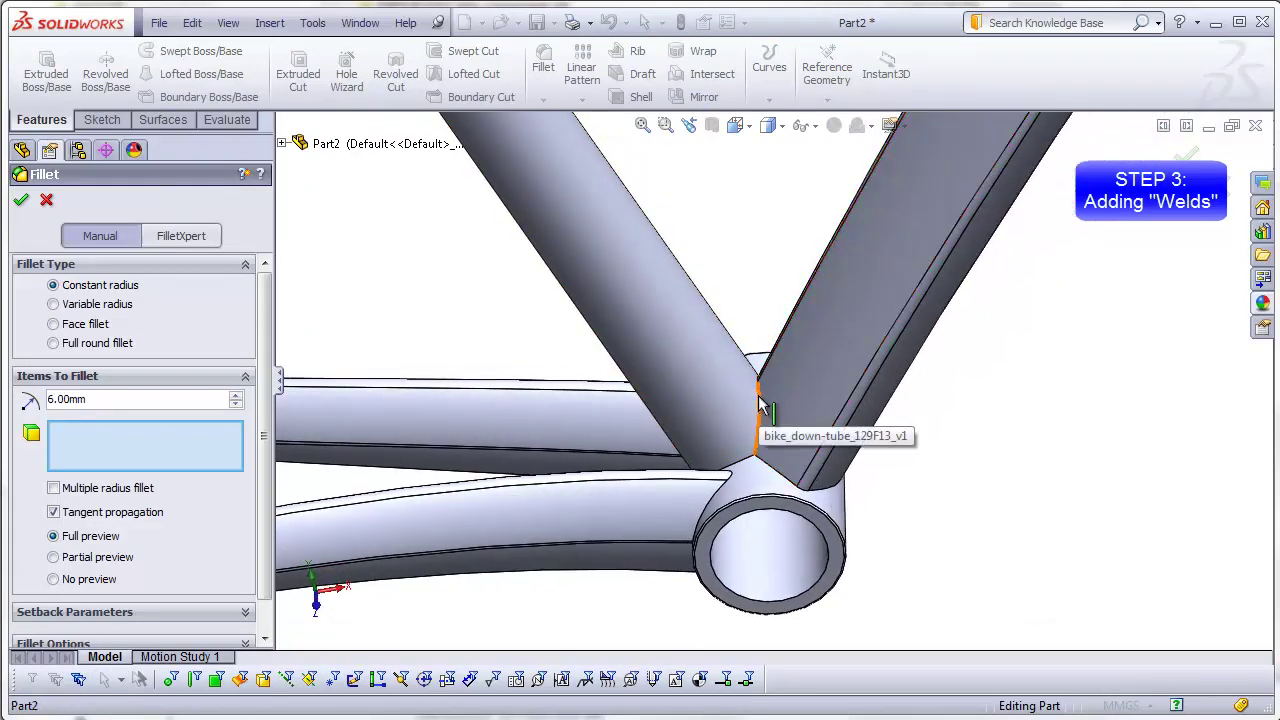
pyautogui.click(760, 405)
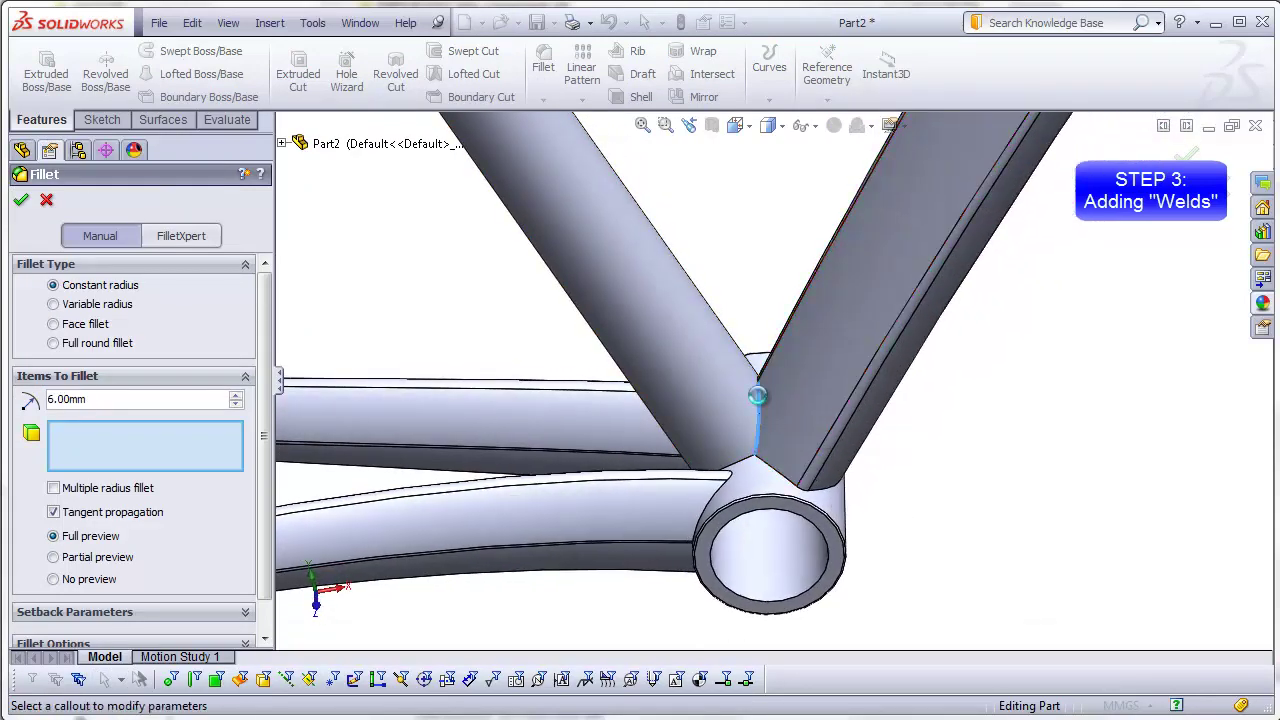
pyautogui.click(21, 203)
# Add a 6 mm fillet along the tangent edges where the down tube and seat tube meet the bottom bracket shell
pyautogui.press('Return')
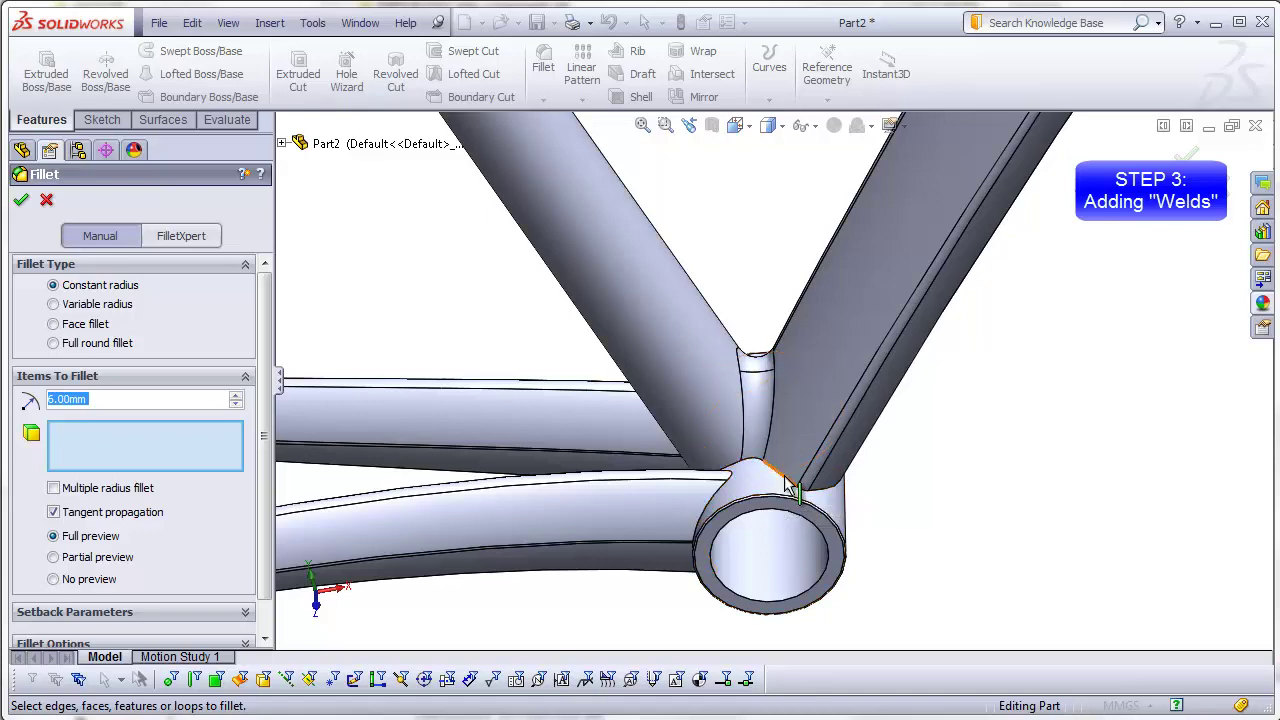
pyautogui.moveTo(909, 486); pyautogui.dragTo(950, 500, button='middle')
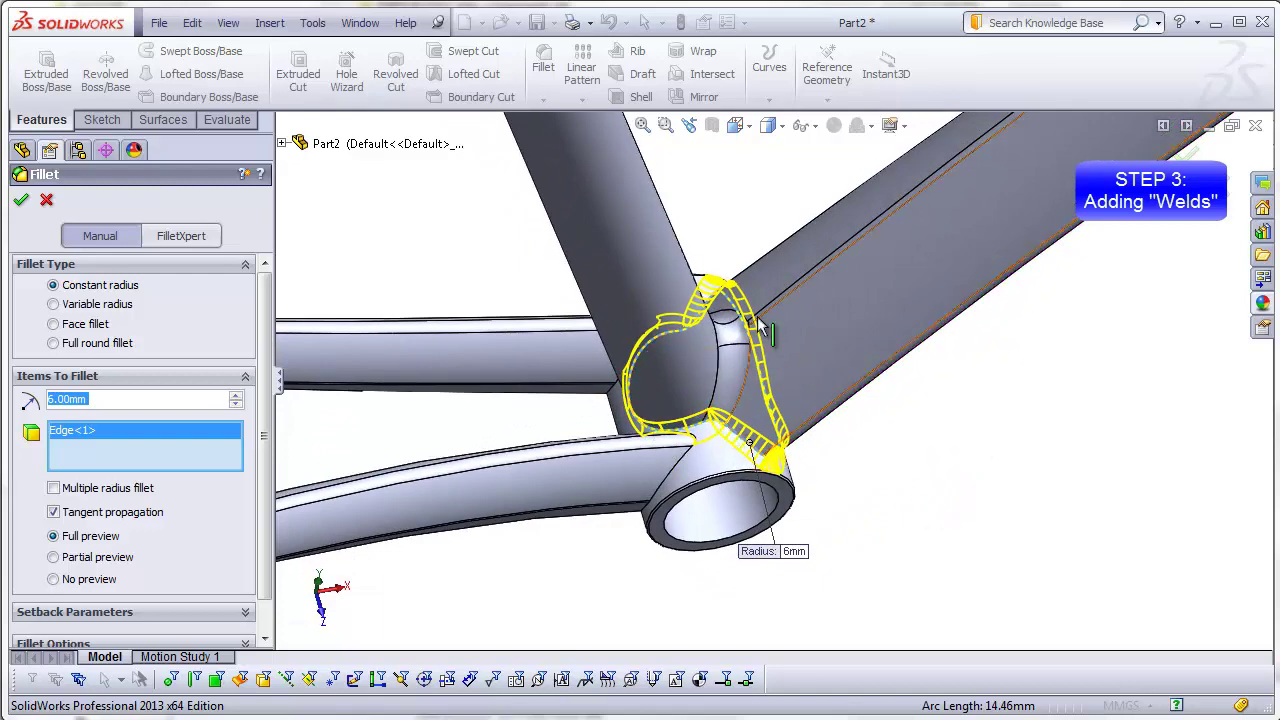
pyautogui.press('Return')
# Add a 6 mm fillet along the edges where both chain stays meet the bottom bracket shell
pyautogui.moveTo(843, 500); pyautogui.dragTo(837, 523, button='middle')
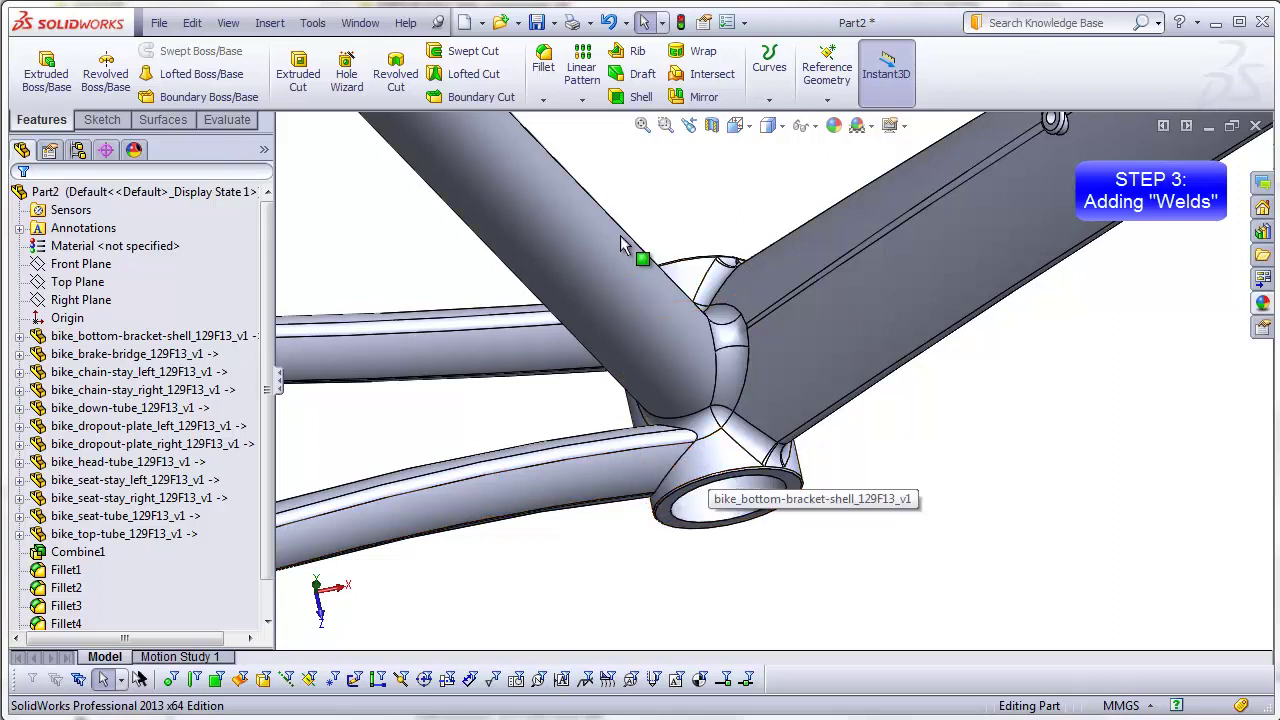
pyautogui.click(543, 62)
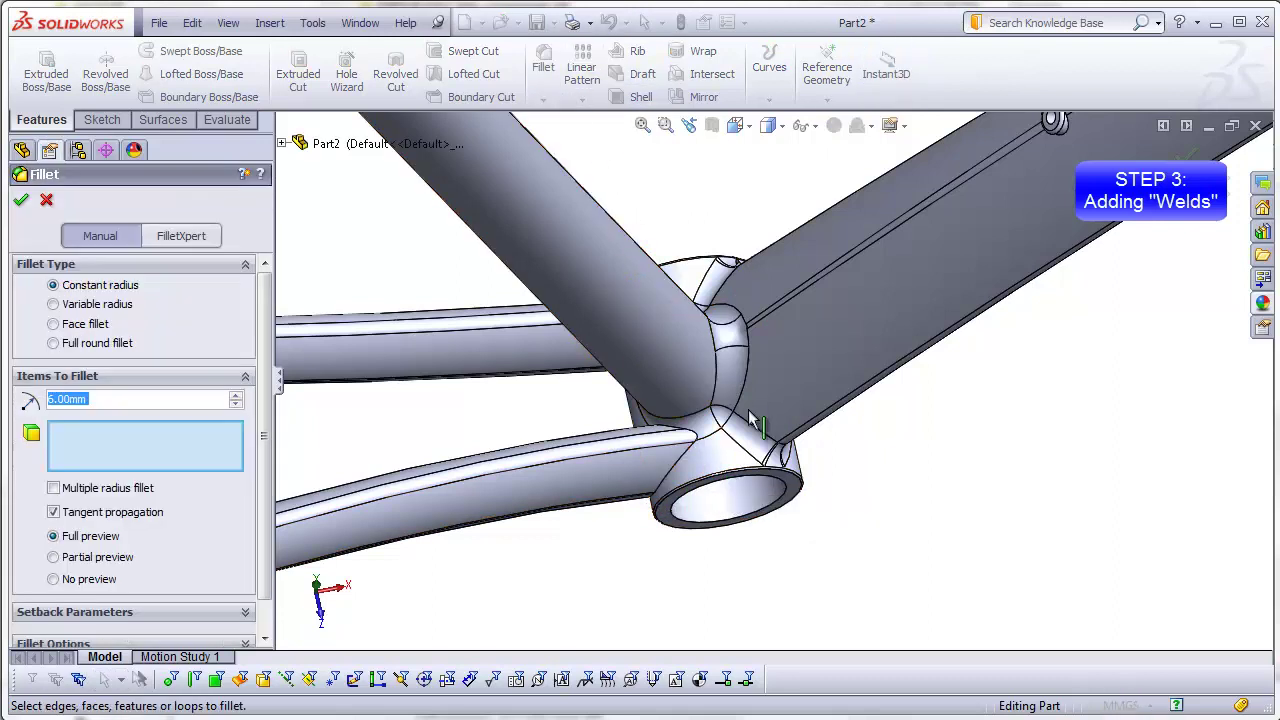
pyautogui.click(679, 479)
pyautogui.click(671, 503)
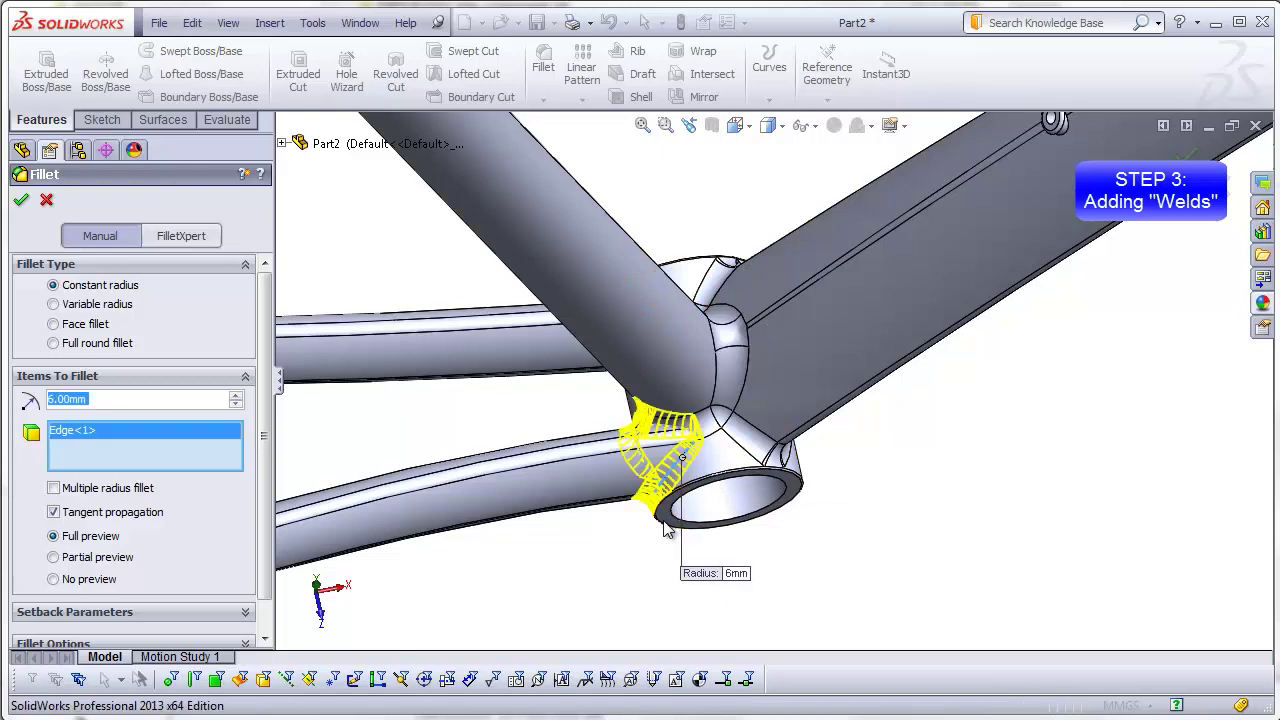
pyautogui.moveTo(671, 503)
pyautogui.mouseDown(button='middle')
pyautogui.moveTo(652, 437)
pyautogui.moveTo(675, 510)
pyautogui.mouseUp(button='middle')
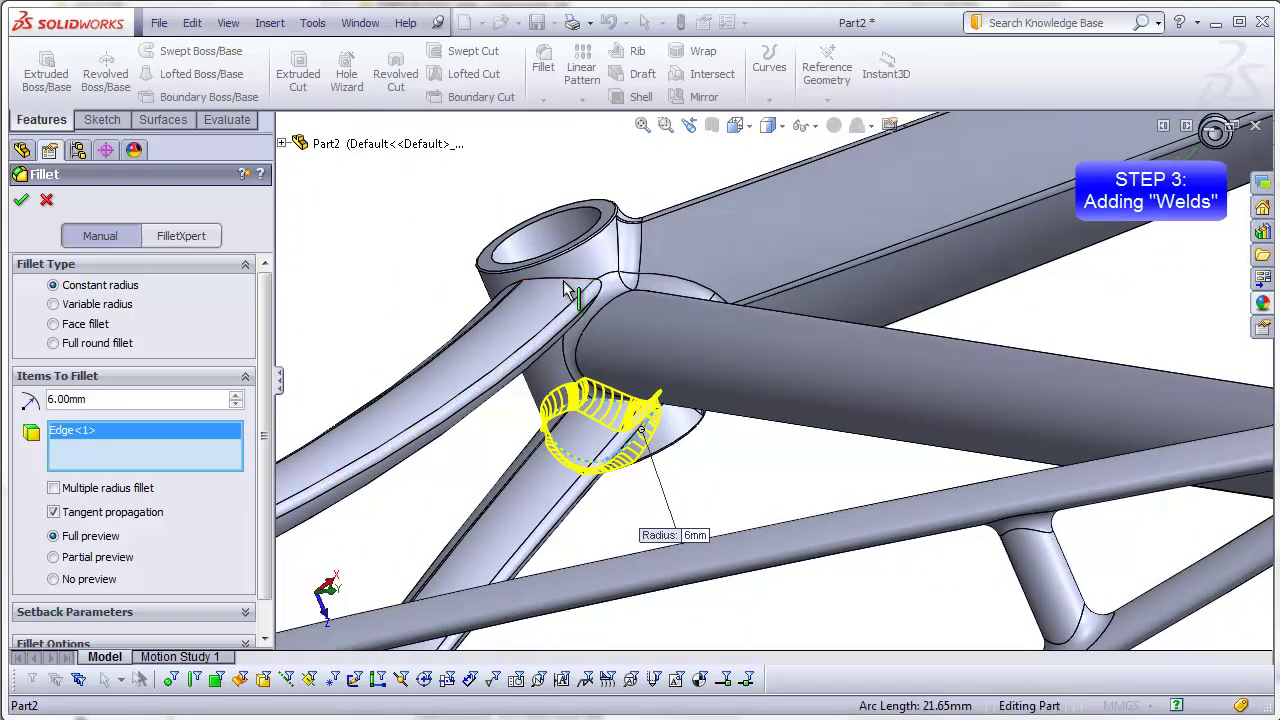
pyautogui.moveTo(768, 574); pyautogui.dragTo(795, 585, button='middle')
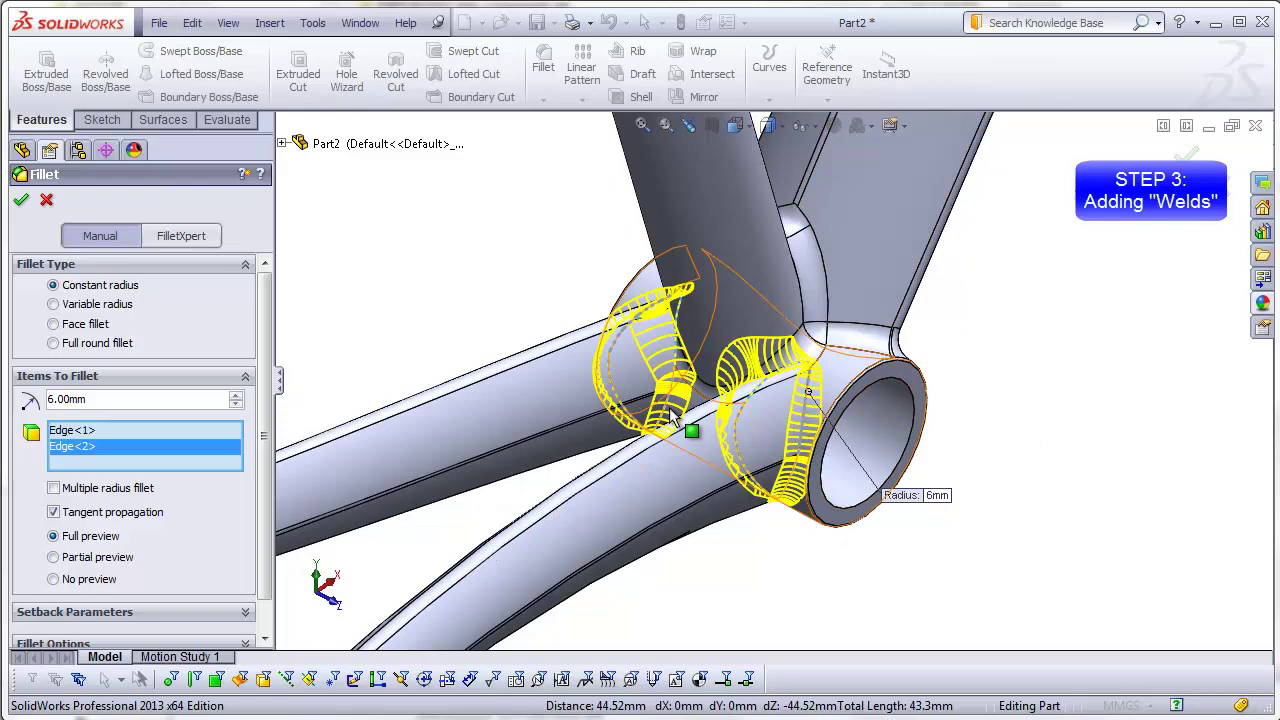
pyautogui.moveTo(806, 567); pyautogui.dragTo(830, 585, button='middle')
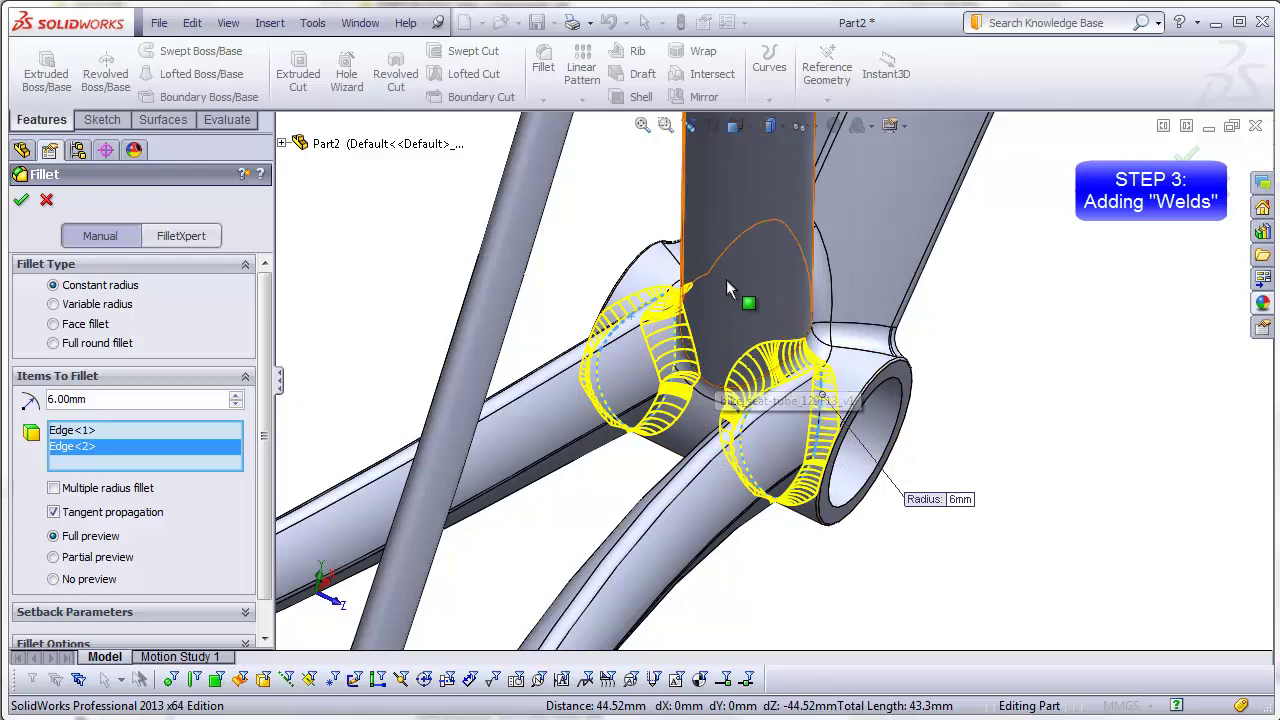
pyautogui.click(23, 203)
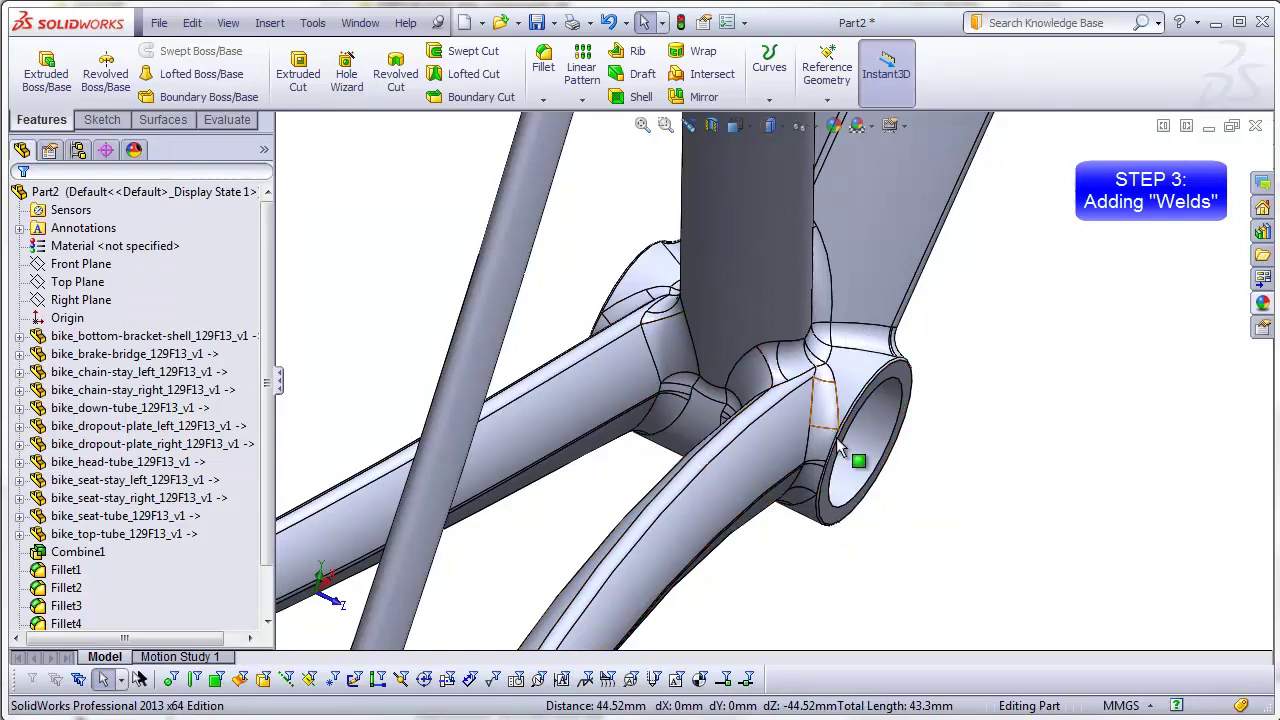
# Display the model shaded without edges to examine the fillets around the bottom bracket shell
pyautogui.moveTo(840, 450); pyautogui.dragTo(823, 299, button='middle')
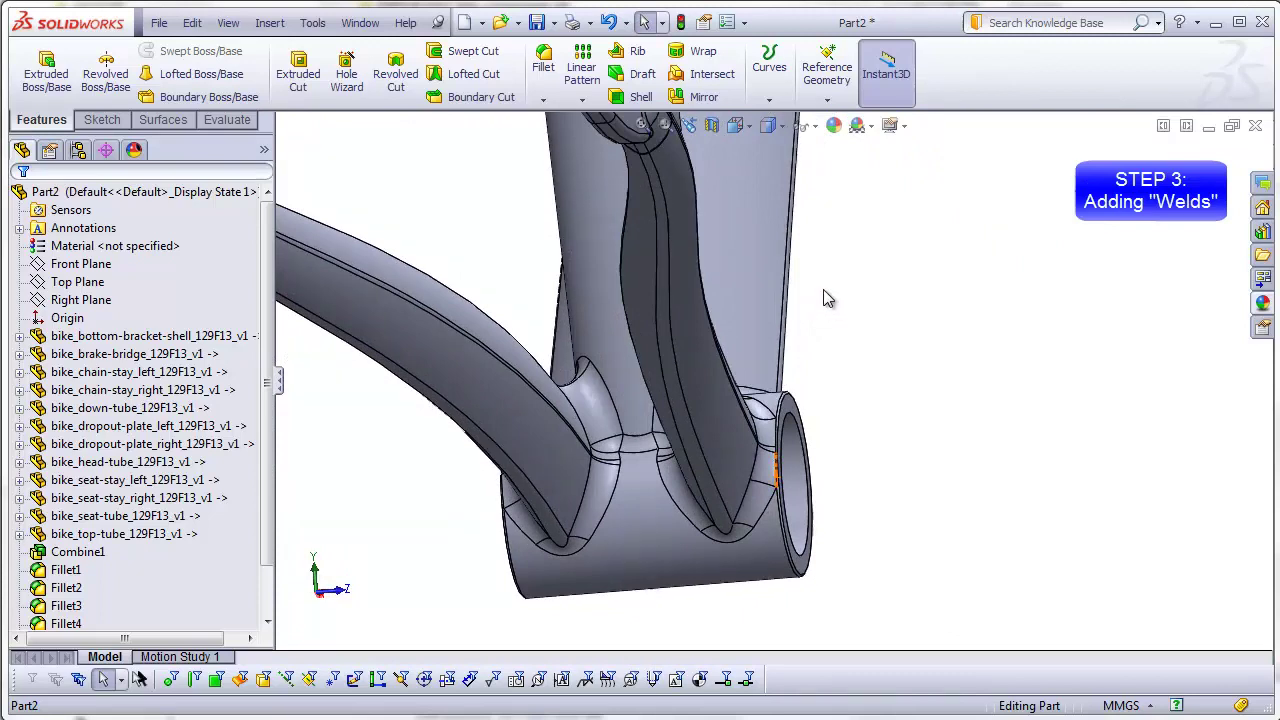
pyautogui.click(769, 125)
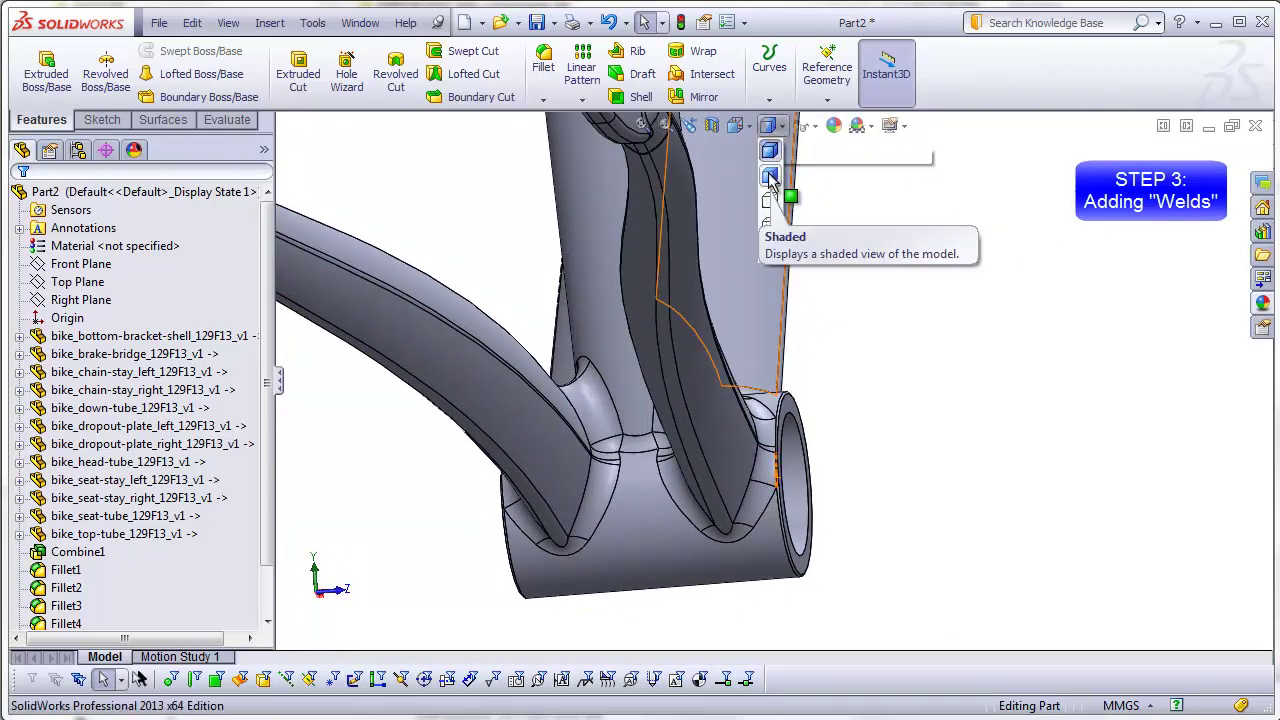
pyautogui.click(770, 178)
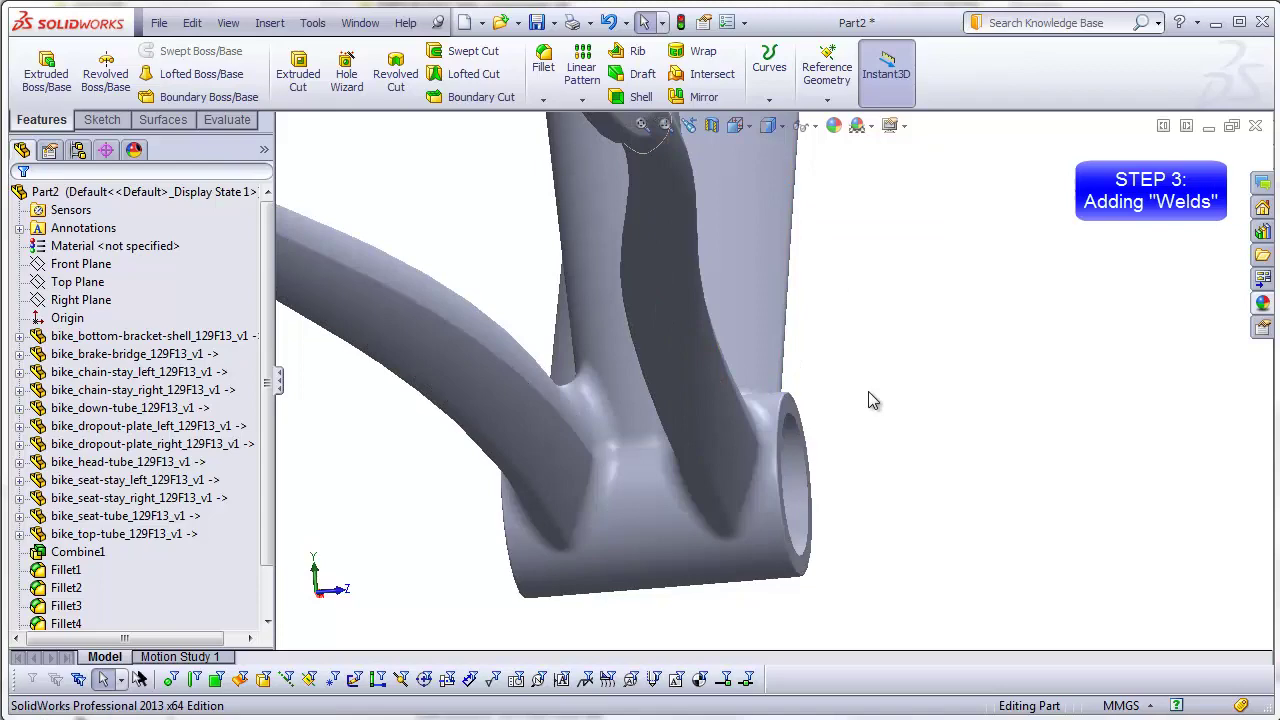
# Start a sketch on the thin end face of the right chain stay where it meets the dropout plate
pyautogui.hotkey('ctrl', '1')
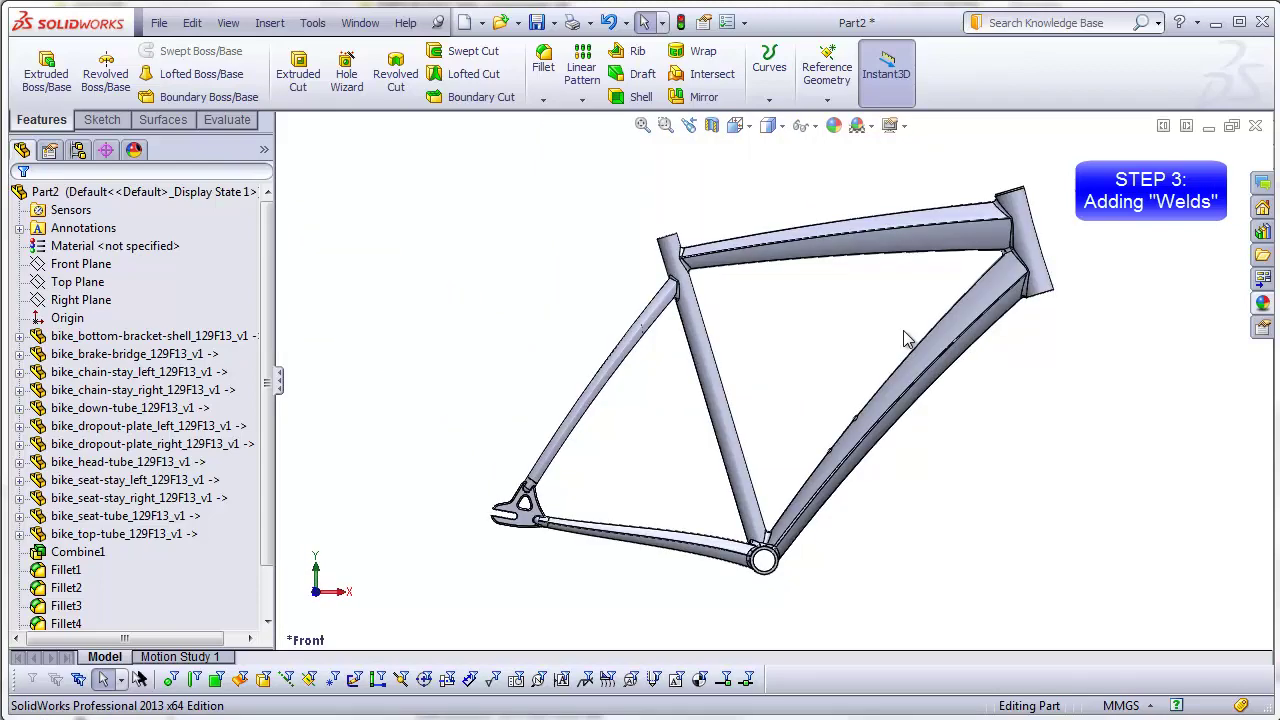
pyautogui.scroll(-6, 537, 522)
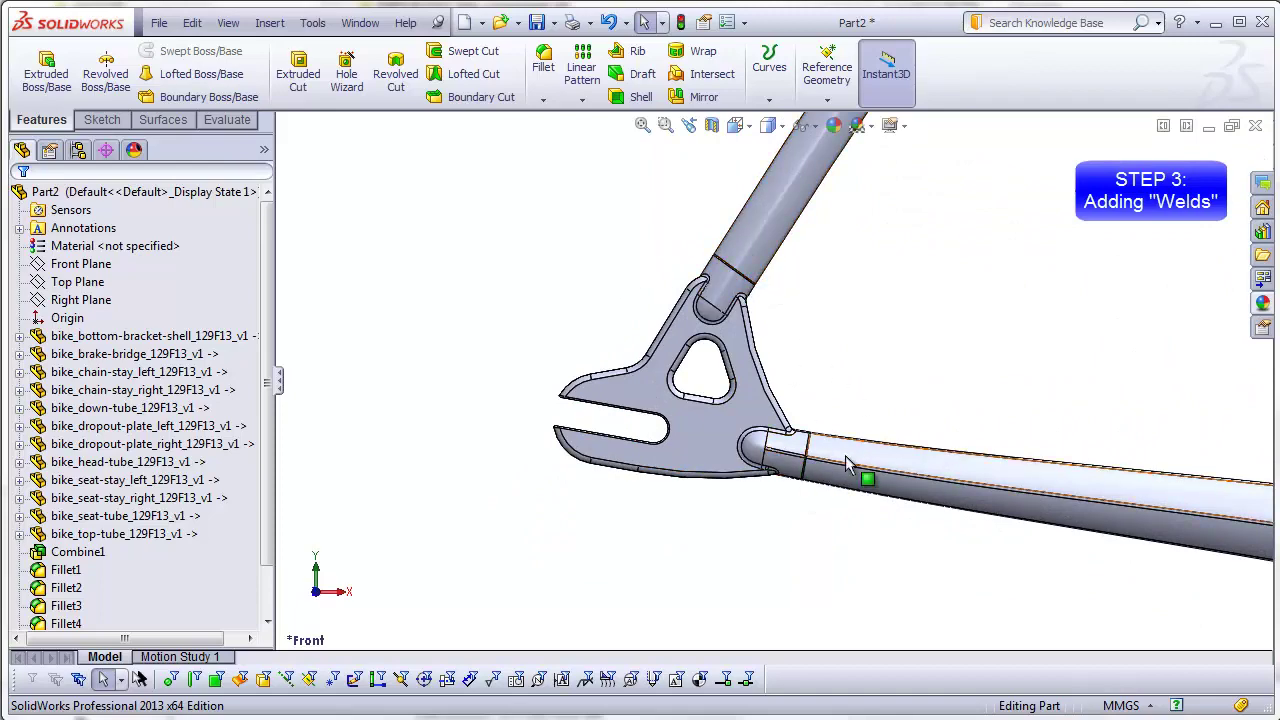
pyautogui.scroll(-4, 826, 447)
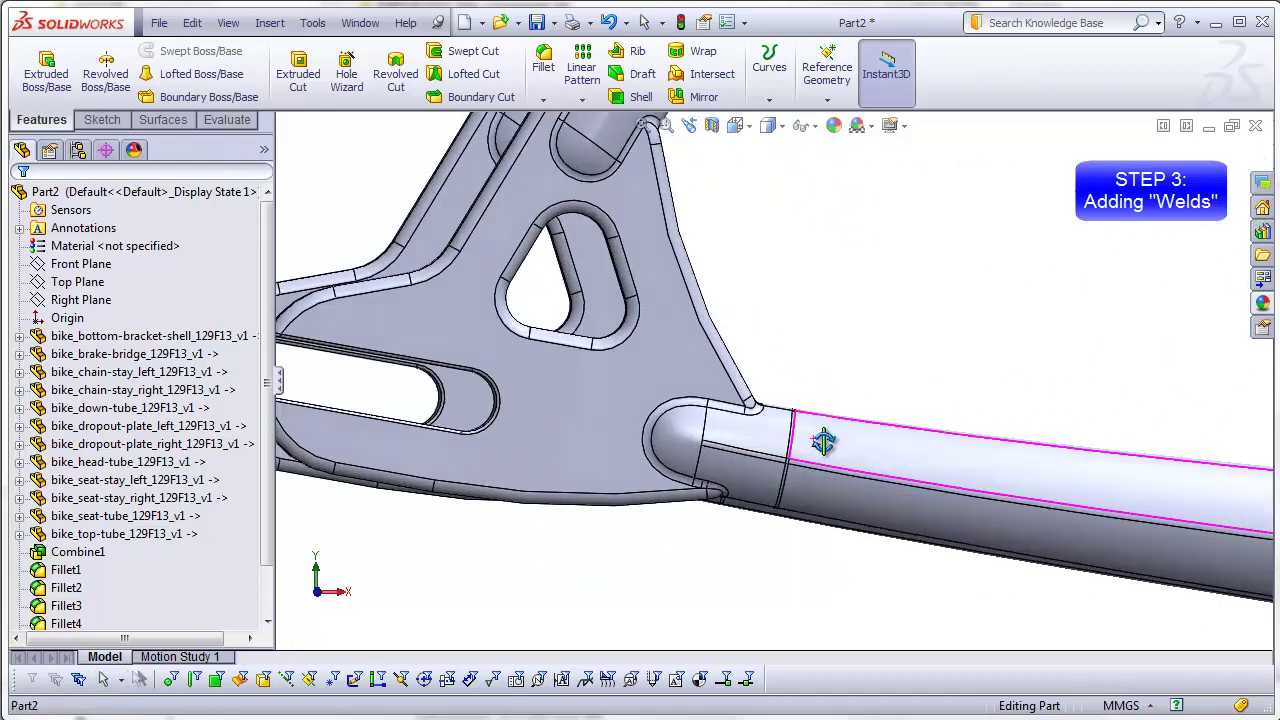
pyautogui.moveTo(823, 443); pyautogui.dragTo(847, 531, button='middle')
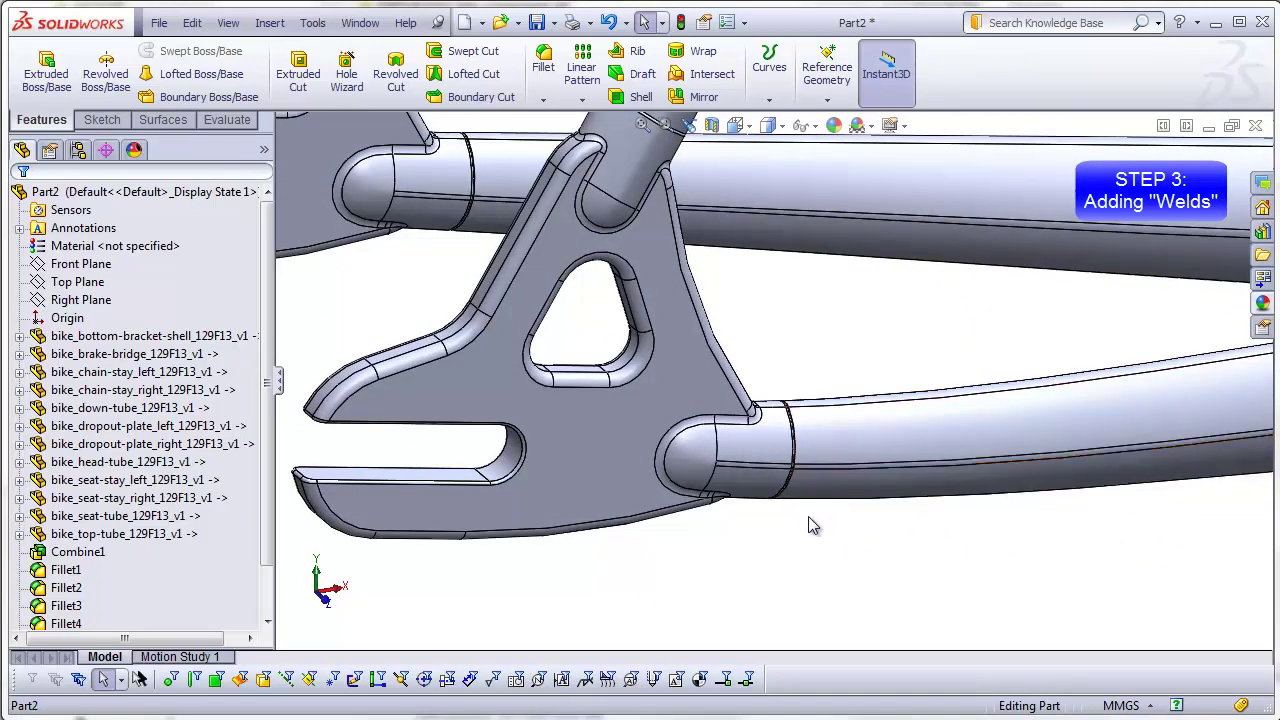
pyautogui.scroll(-1, 800, 452)
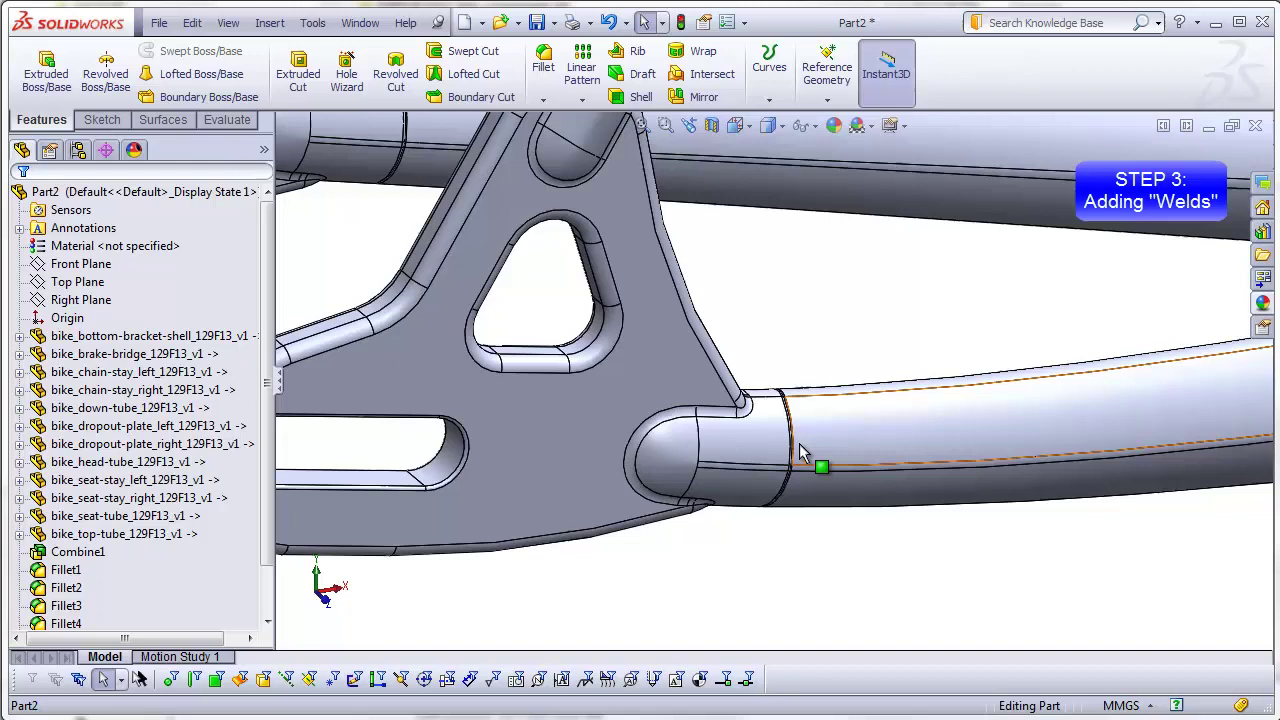
pyautogui.scroll(-2, 800, 452)
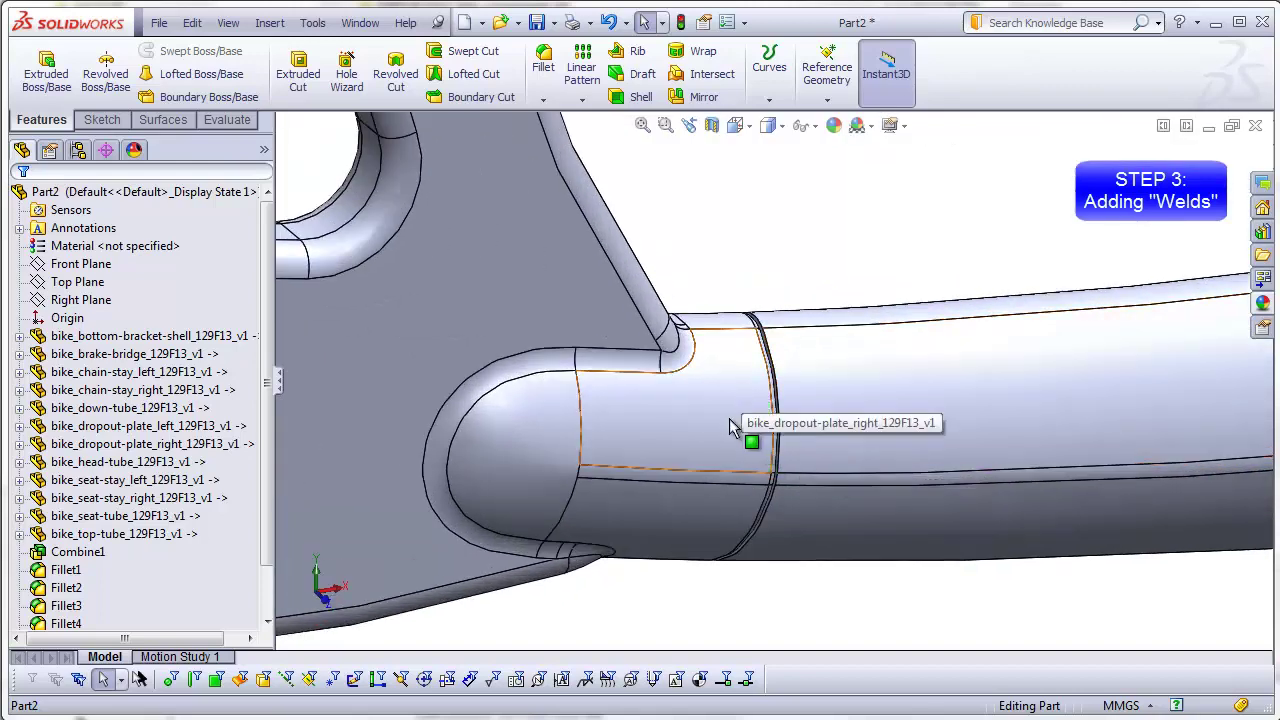
pyautogui.scroll(-3, 732, 424)
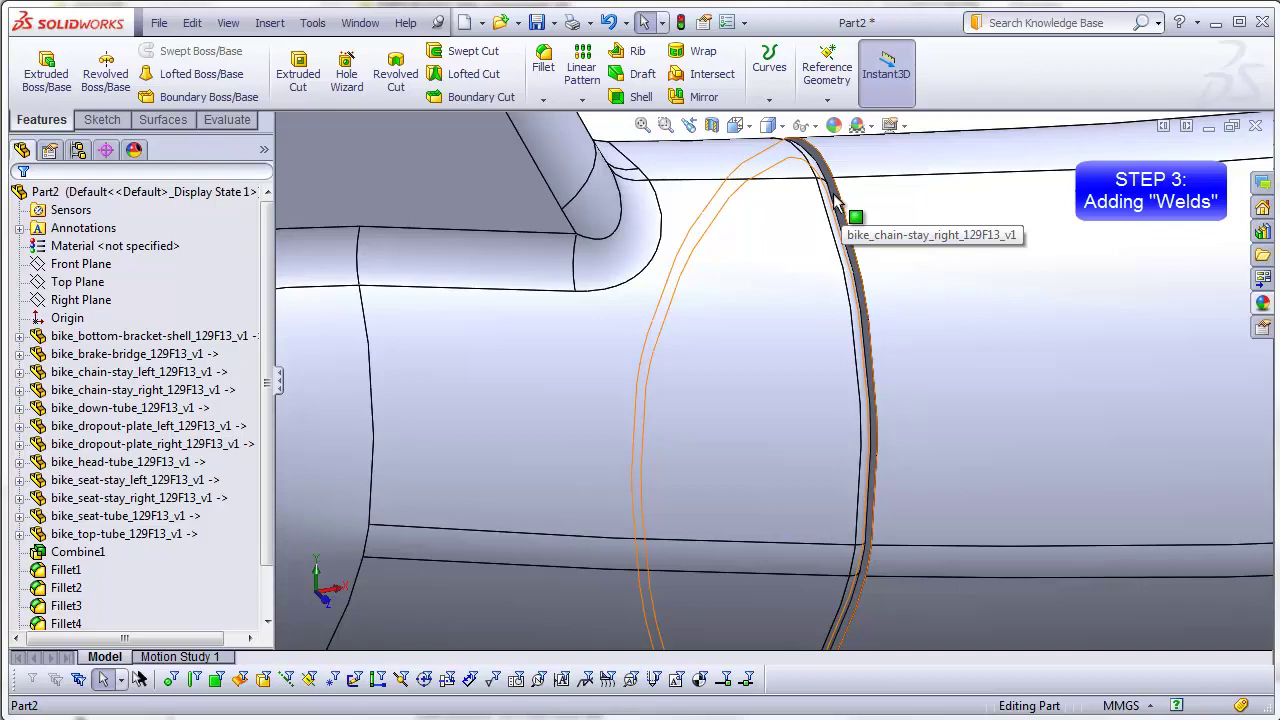
pyautogui.click(835, 200)
pyautogui.scroll(3, 866, 428)
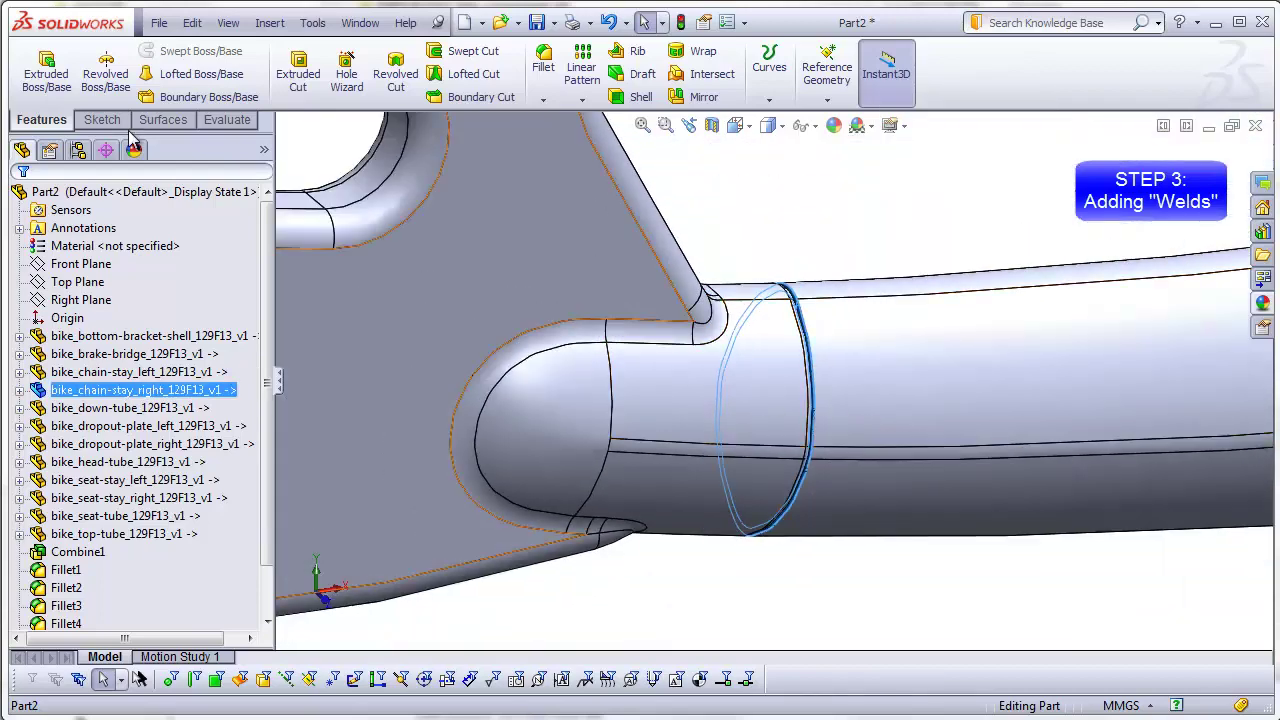
pyautogui.click(101, 120)
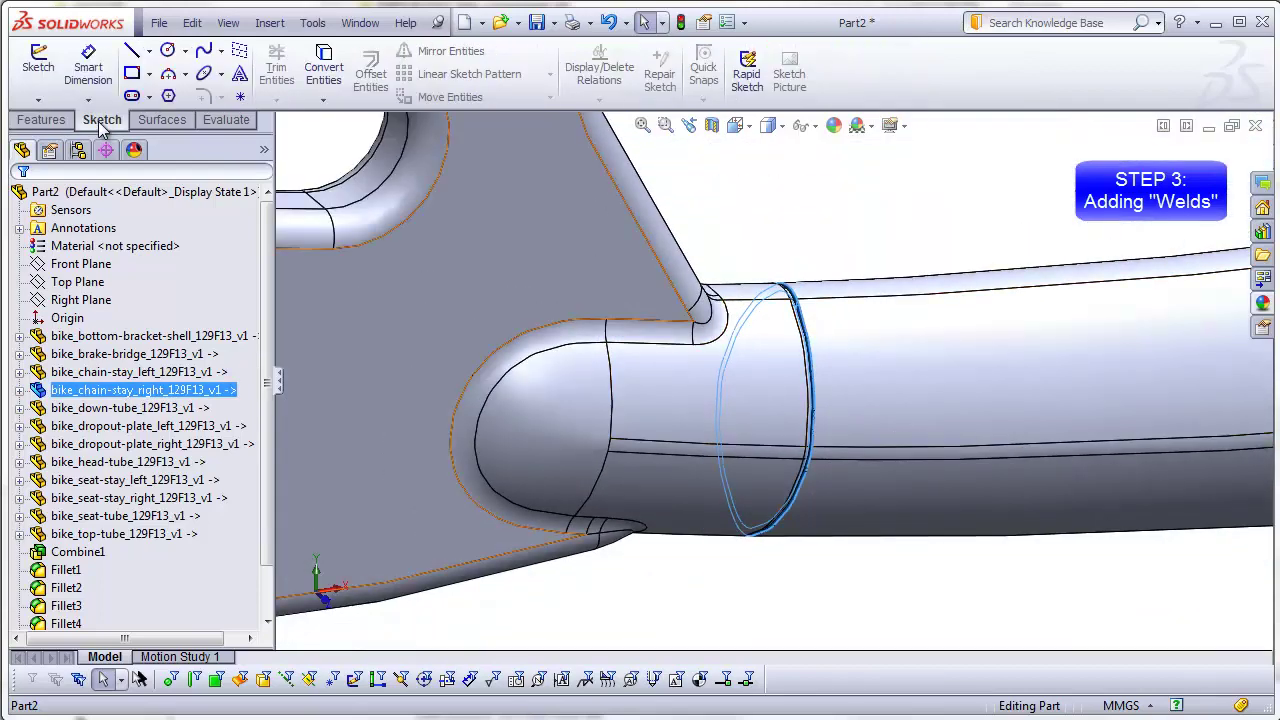
pyautogui.click(38, 67)
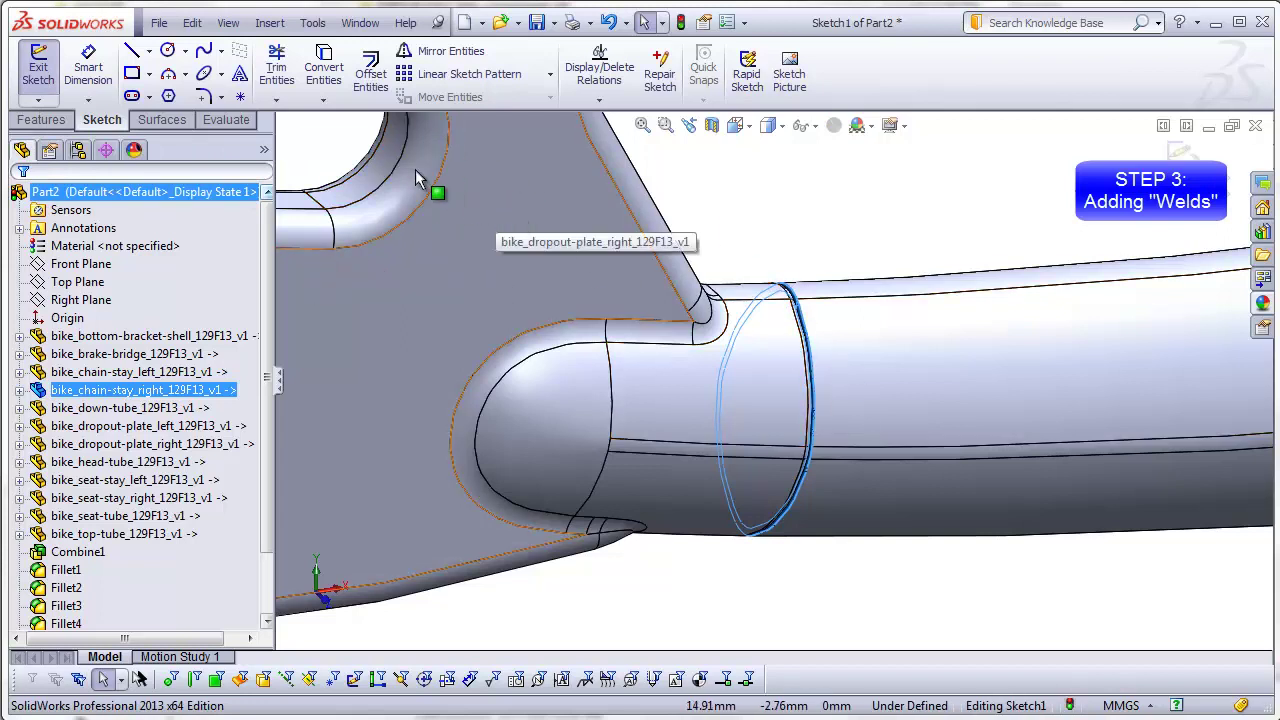
# Offset the outline of the selected chain stay end face outward by 1 mm
pyautogui.click(370, 80)
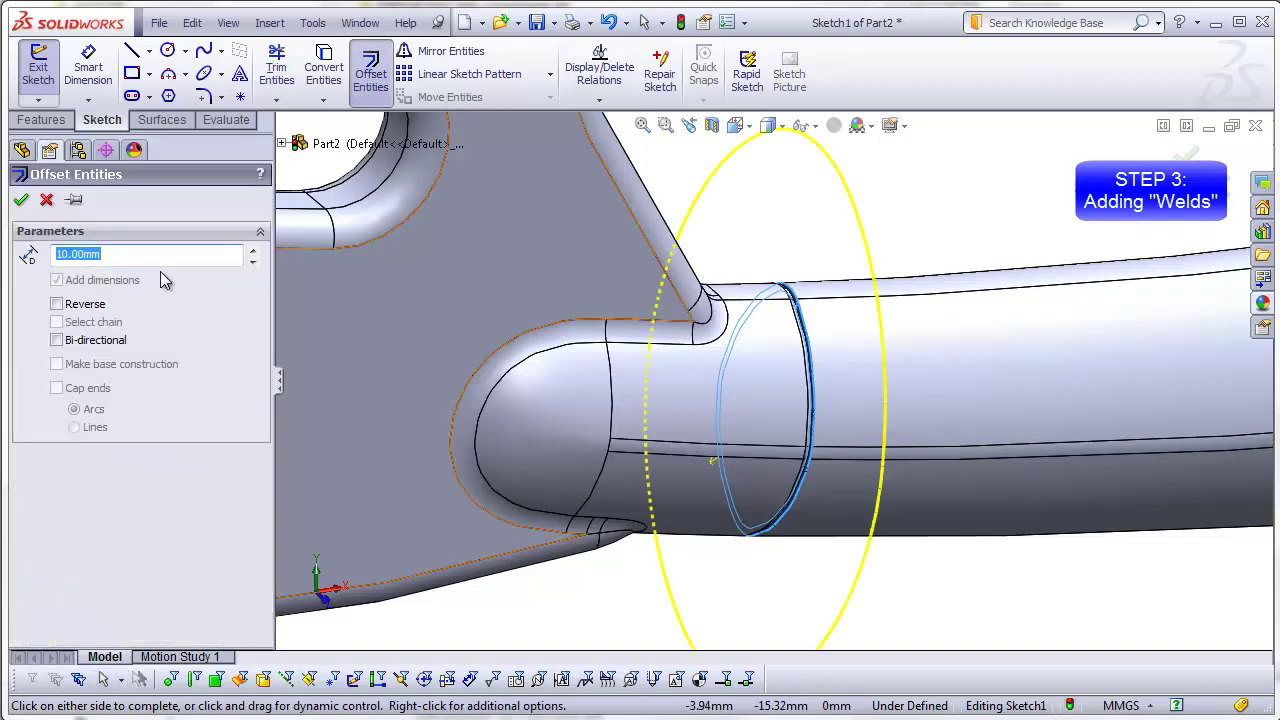
pyautogui.write('1')
pyautogui.press('Return')
pyautogui.click(20, 200)
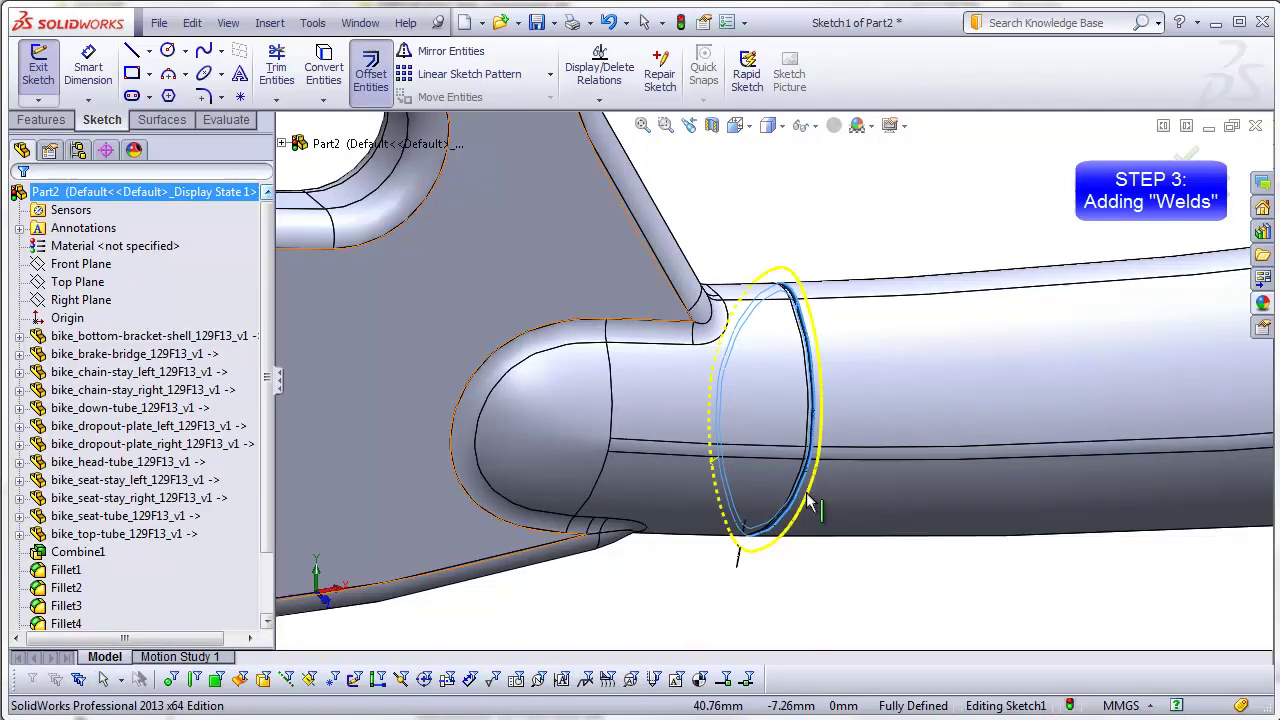
# Extrude the offset profile 6 mm from the mid plane as a separate body, with Merge result turned off
pyautogui.moveTo(830, 545)
pyautogui.mouseDown(button='middle')
pyautogui.moveTo(808, 523)
pyautogui.moveTo(811, 538)
pyautogui.mouseUp(button='middle')
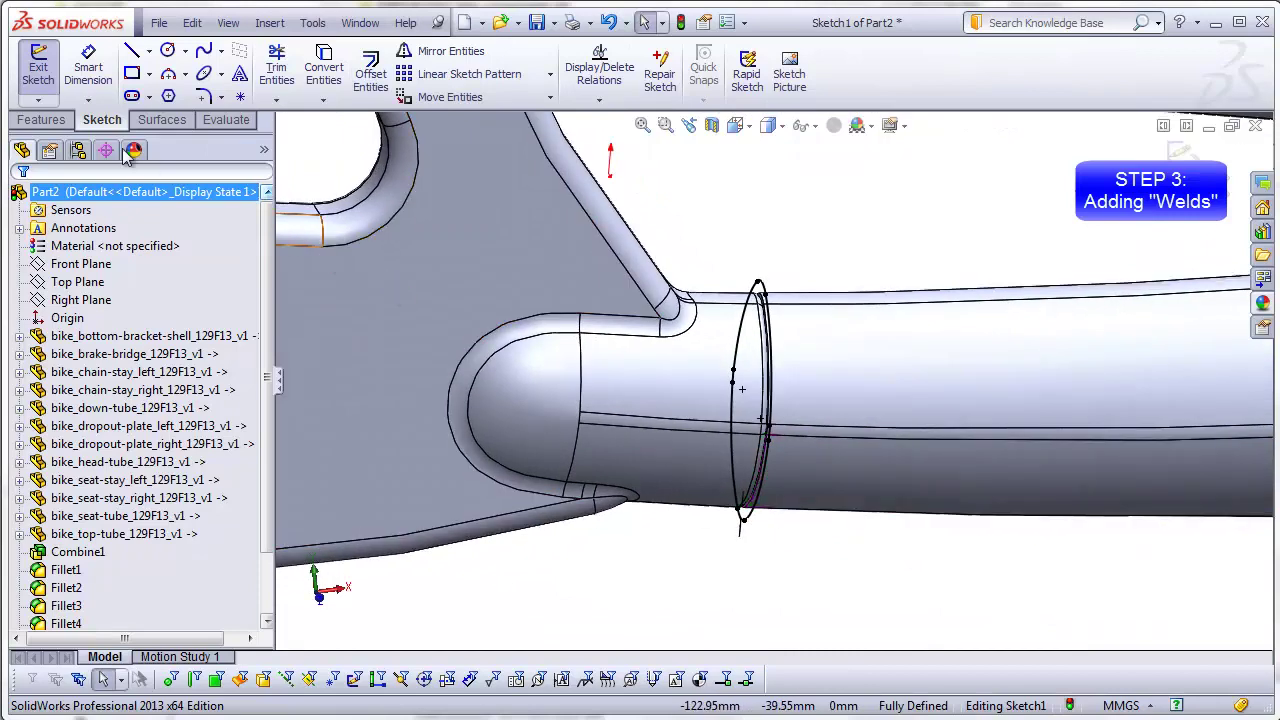
pyautogui.click(41, 119)
pyautogui.click(47, 72)
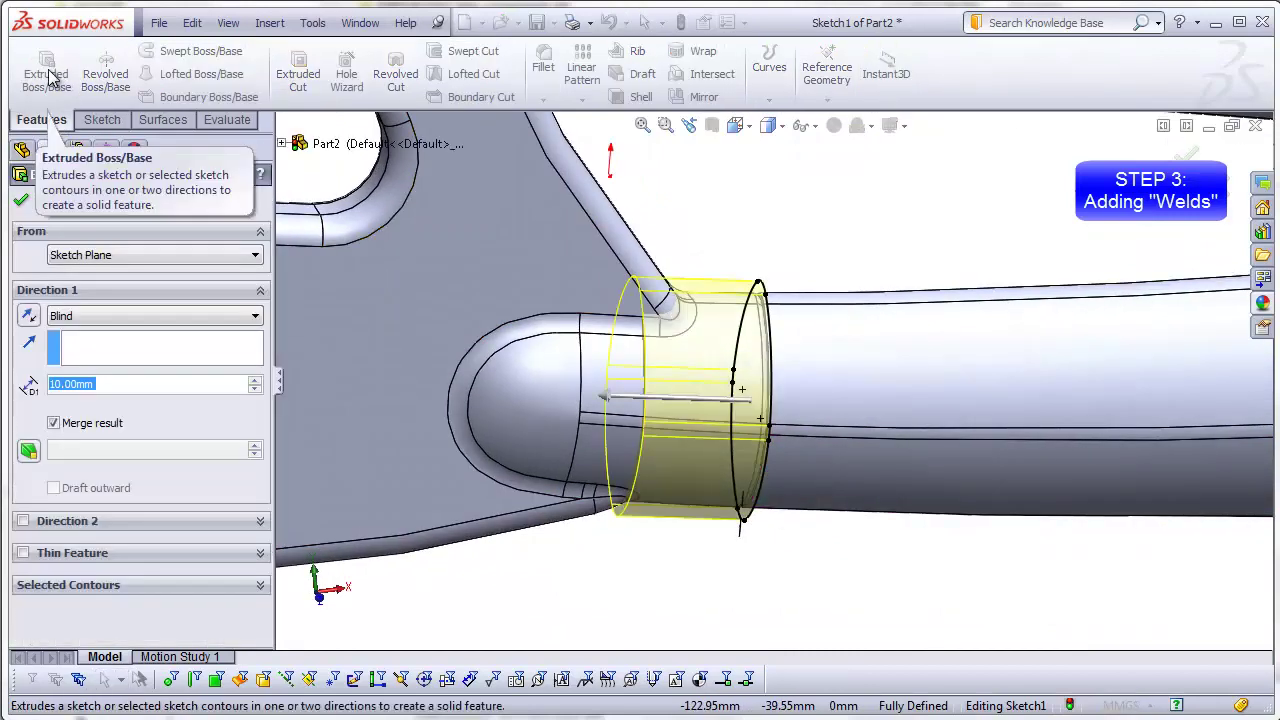
pyautogui.click(137, 316)
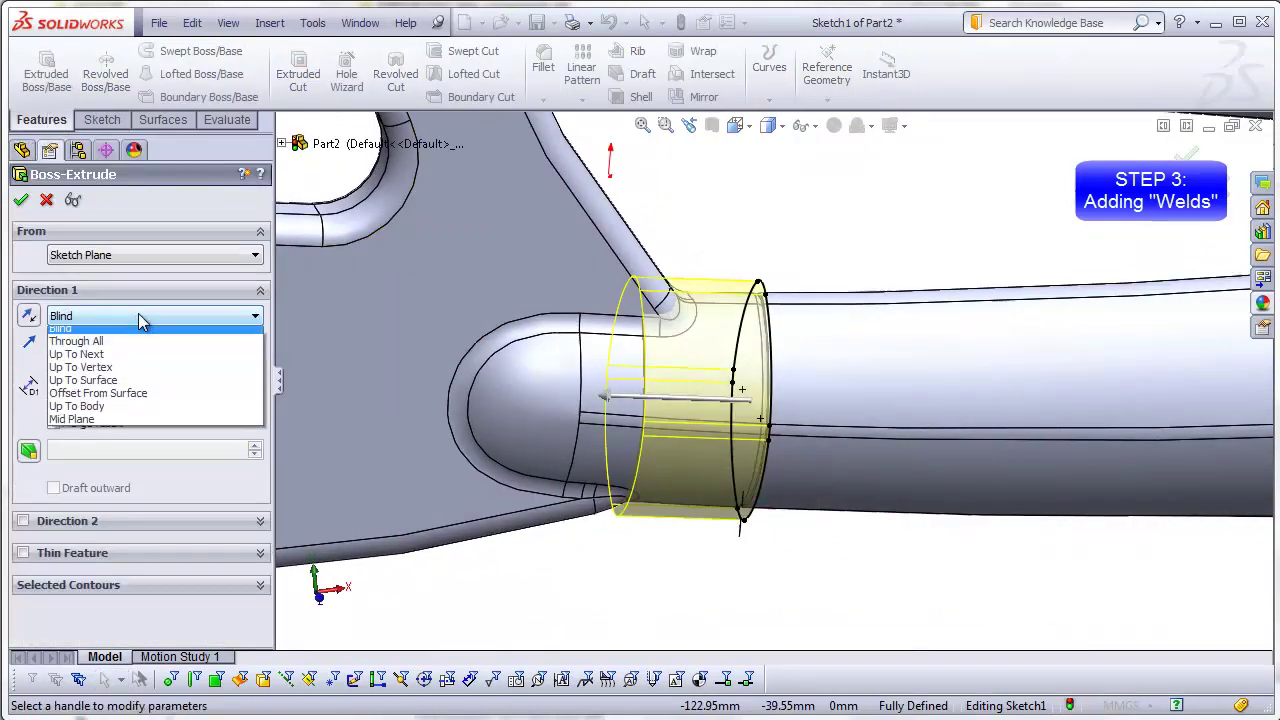
pyautogui.click(137, 425)
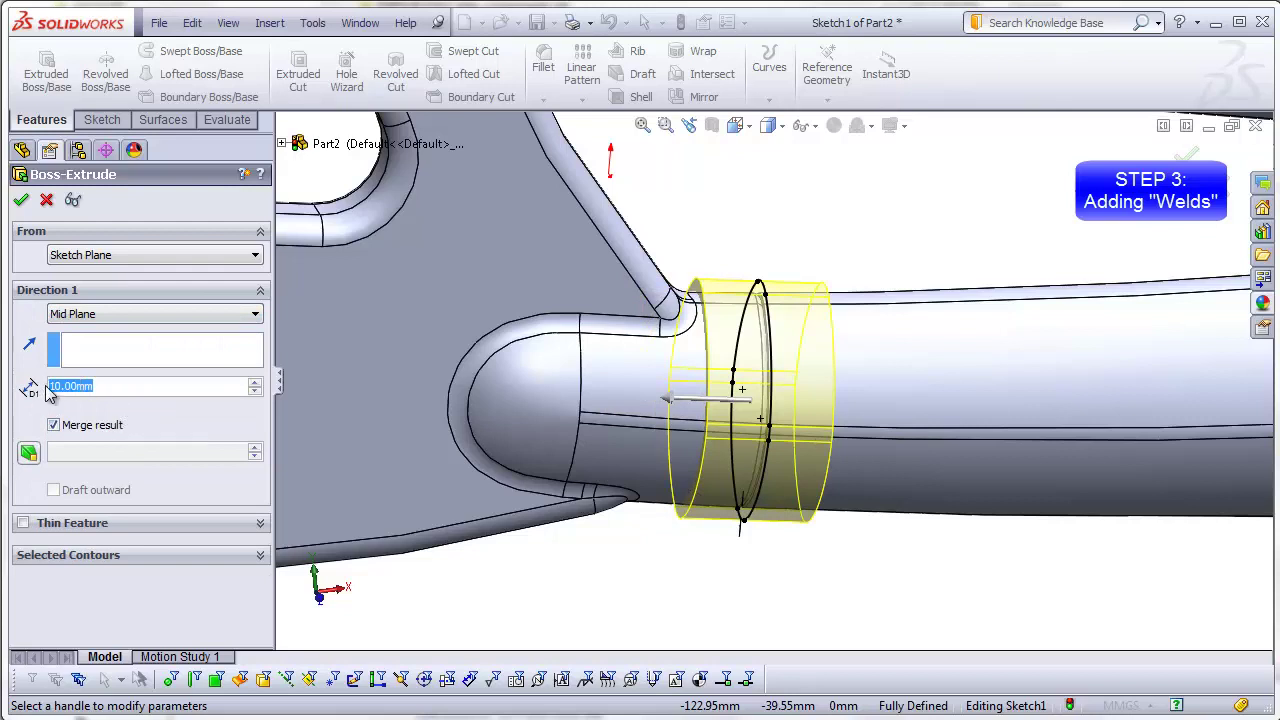
pyautogui.write('5')
pyautogui.press('Return')
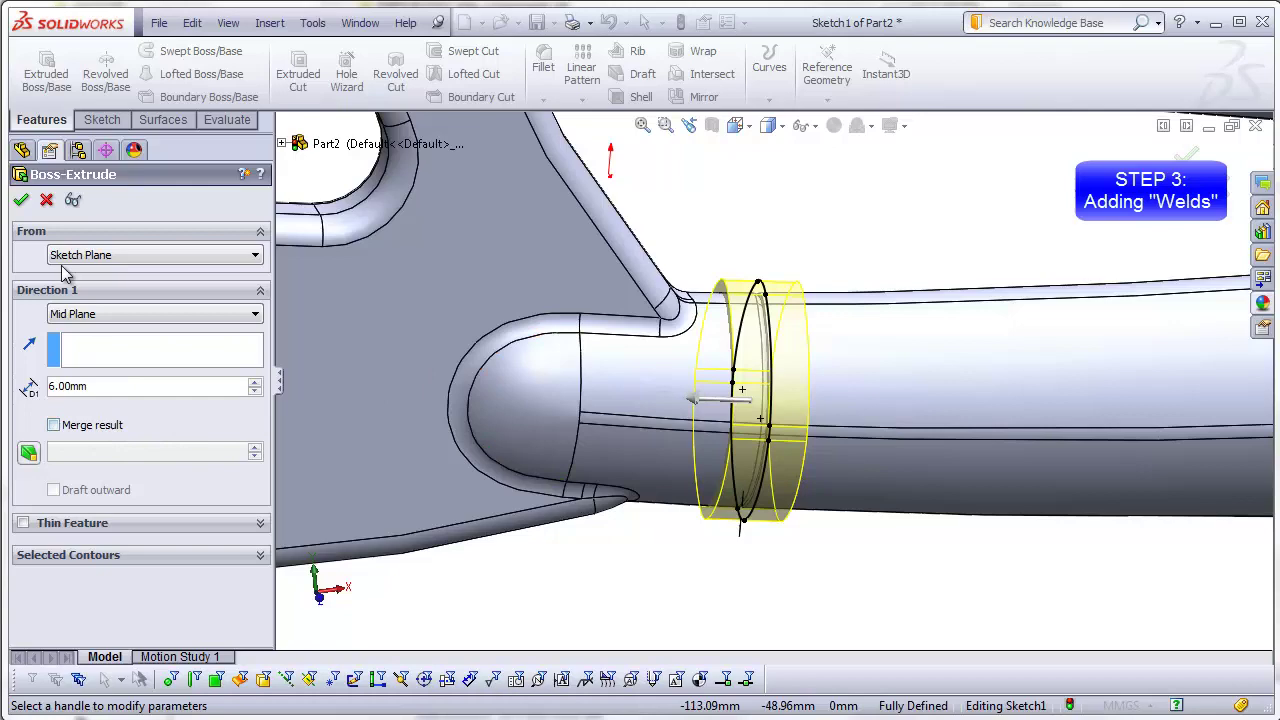
pyautogui.click(21, 201)
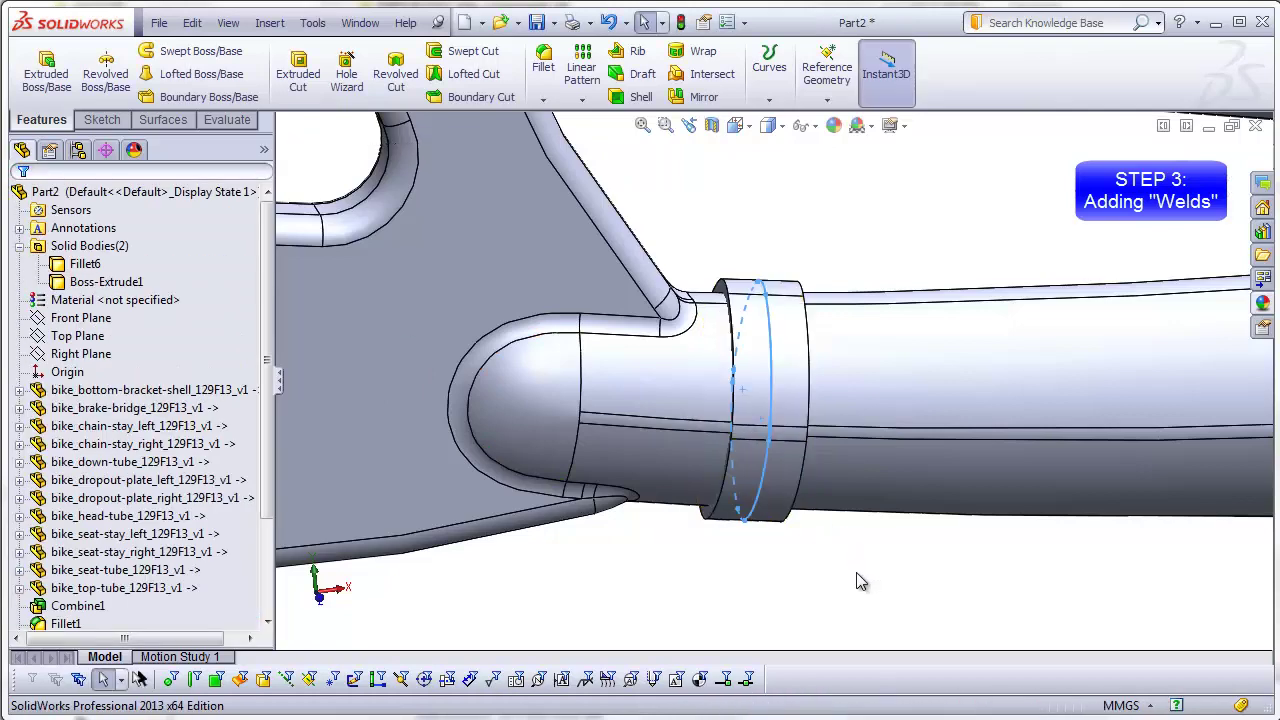
# Round both end faces of the extruded ring on the right chain stay with a 3 mm constant-radius fillet
pyautogui.click(545, 62)
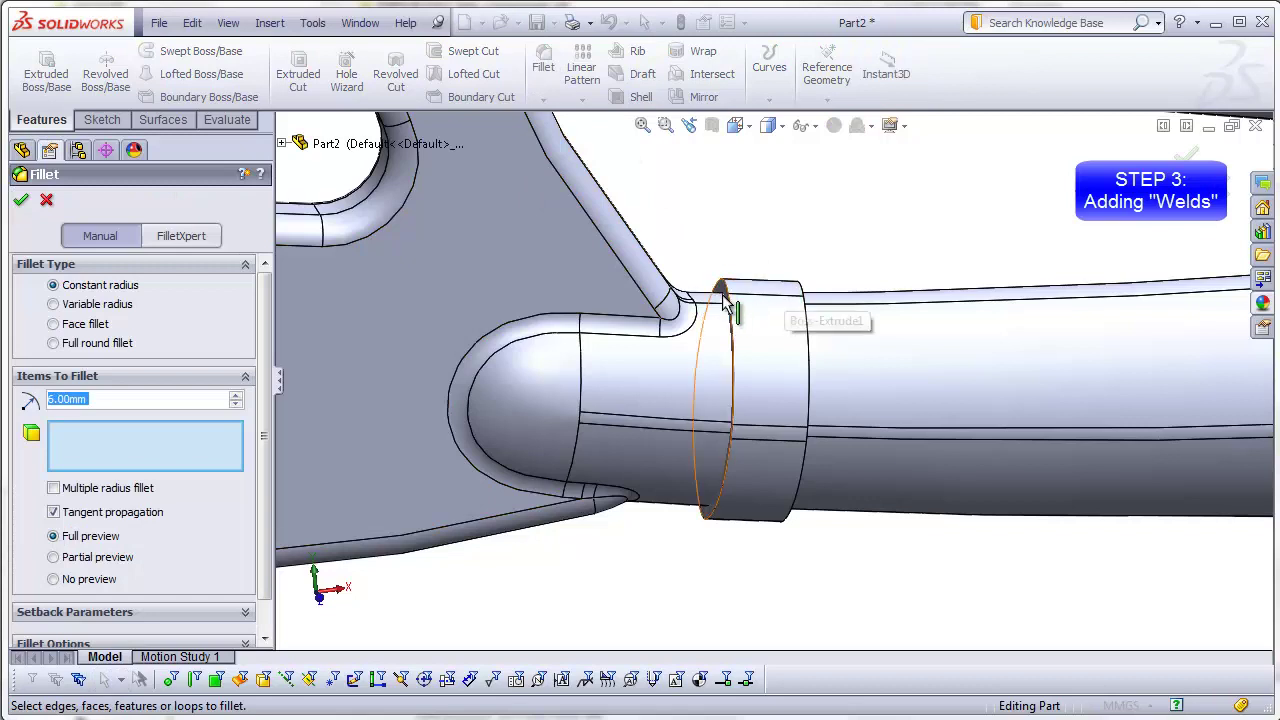
pyautogui.moveTo(724, 302)
pyautogui.mouseDown(button='middle')
pyautogui.moveTo(665, 308)
pyautogui.moveTo(727, 305)
pyautogui.mouseUp(button='middle')
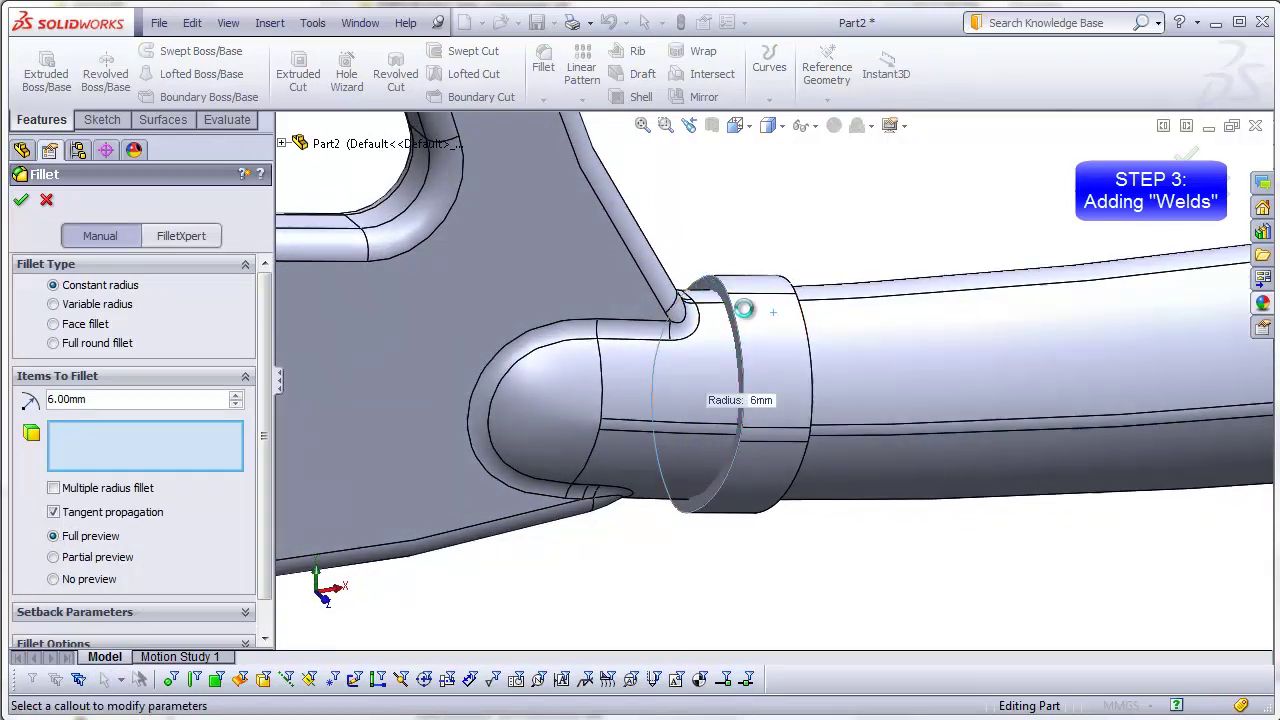
pyautogui.click(744, 309)
pyautogui.moveTo(88, 399); pyautogui.dragTo(30, 404)
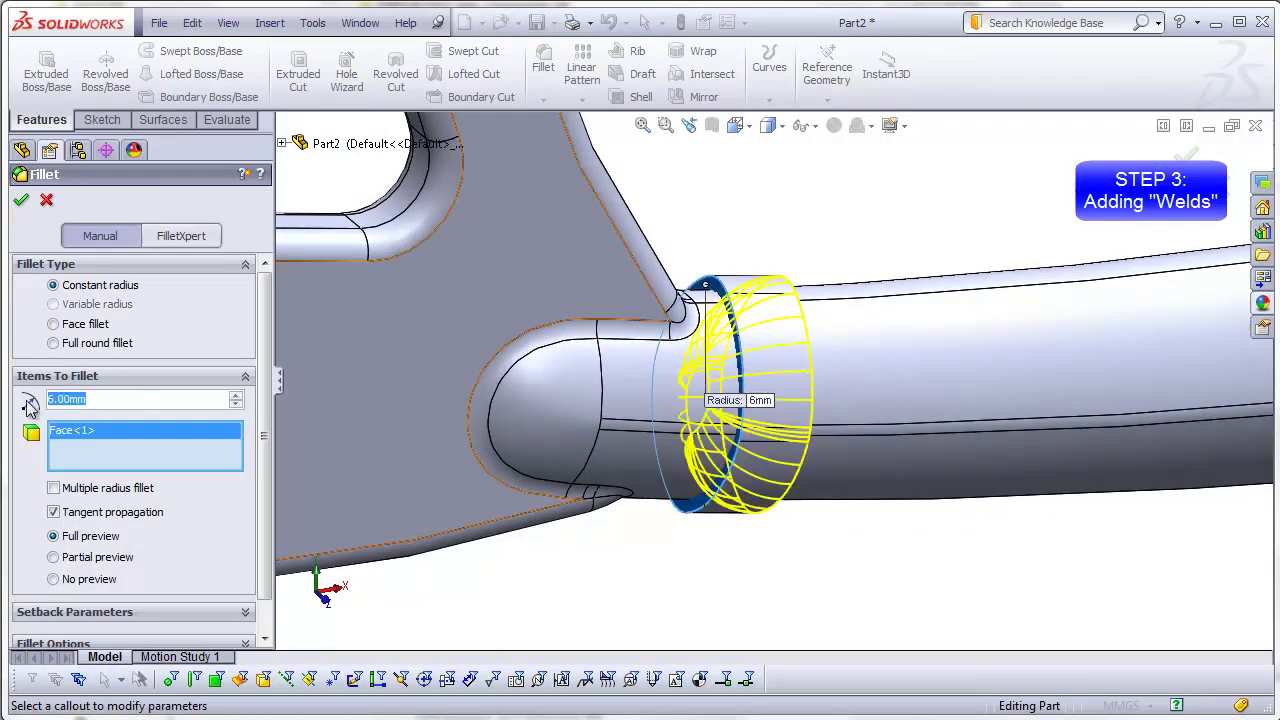
pyautogui.write('3')
pyautogui.press('Return')
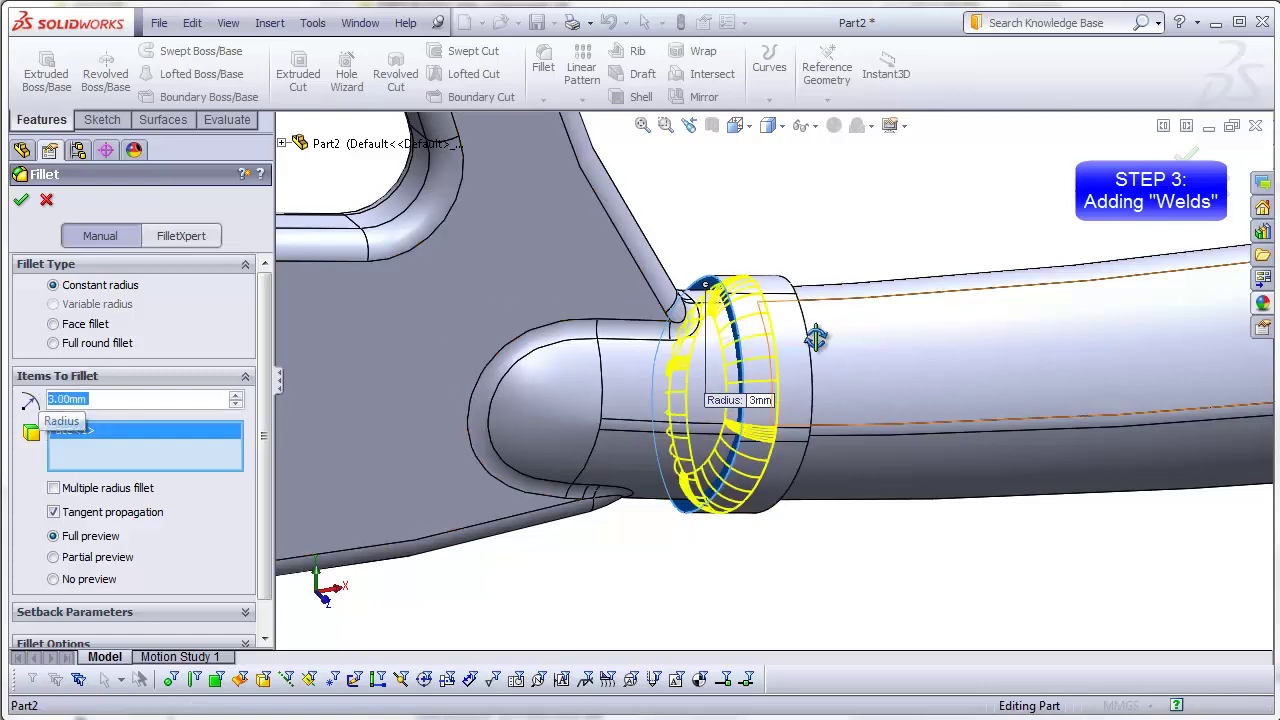
pyautogui.moveTo(820, 334); pyautogui.dragTo(717, 357, button='middle')
pyautogui.scroll(-3, 800, 350)
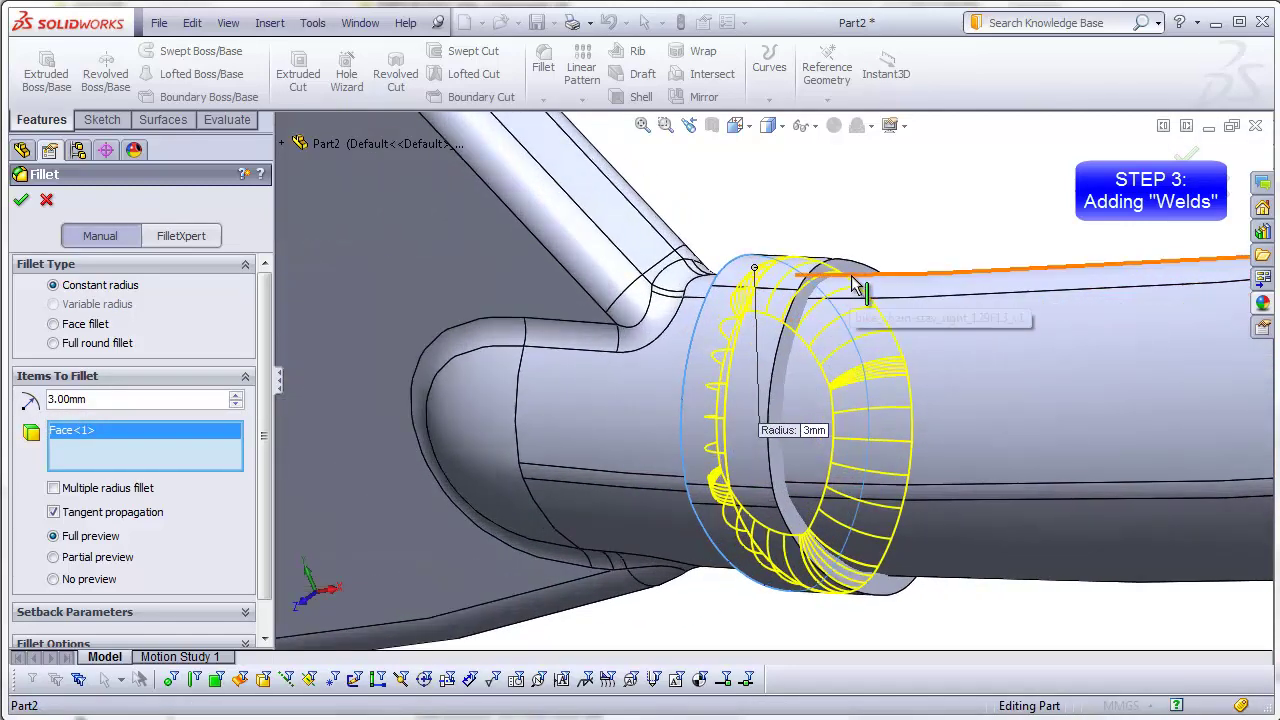
pyautogui.click(837, 337)
pyautogui.moveTo(837, 337); pyautogui.dragTo(866, 355, button='middle')
pyautogui.rightClick(771, 563)
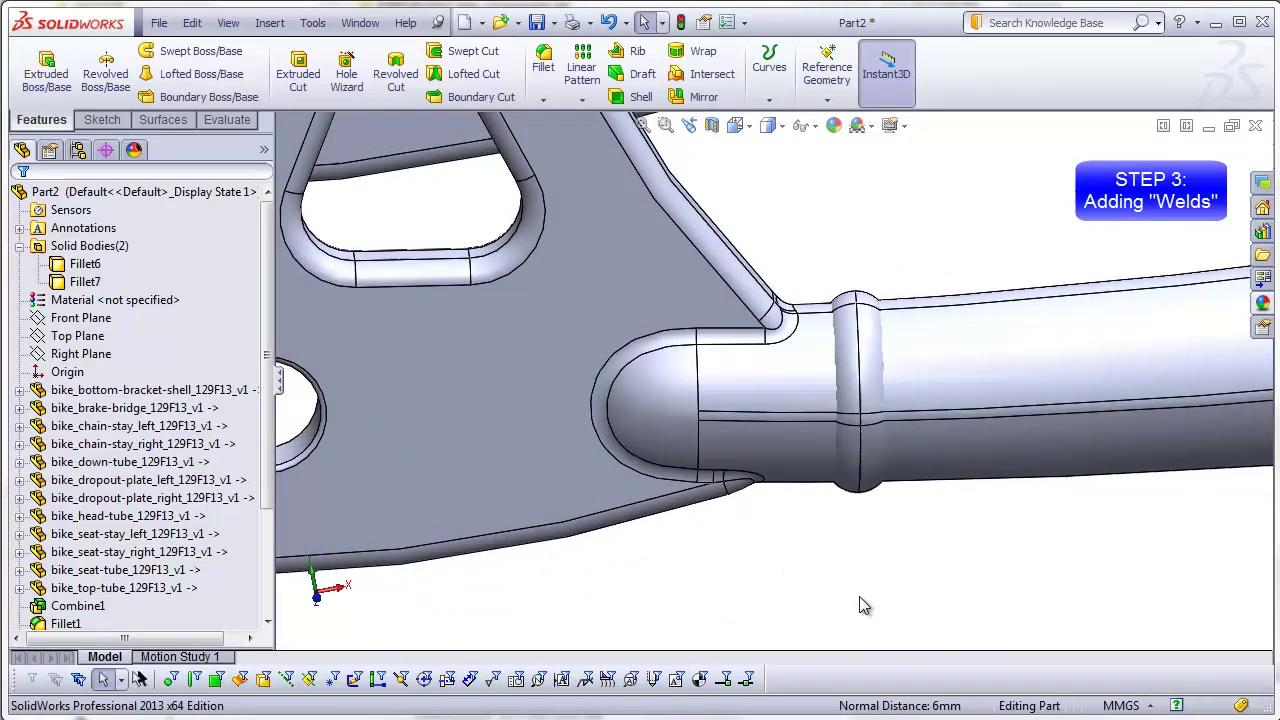
pyautogui.scroll(-3, 893, 428)
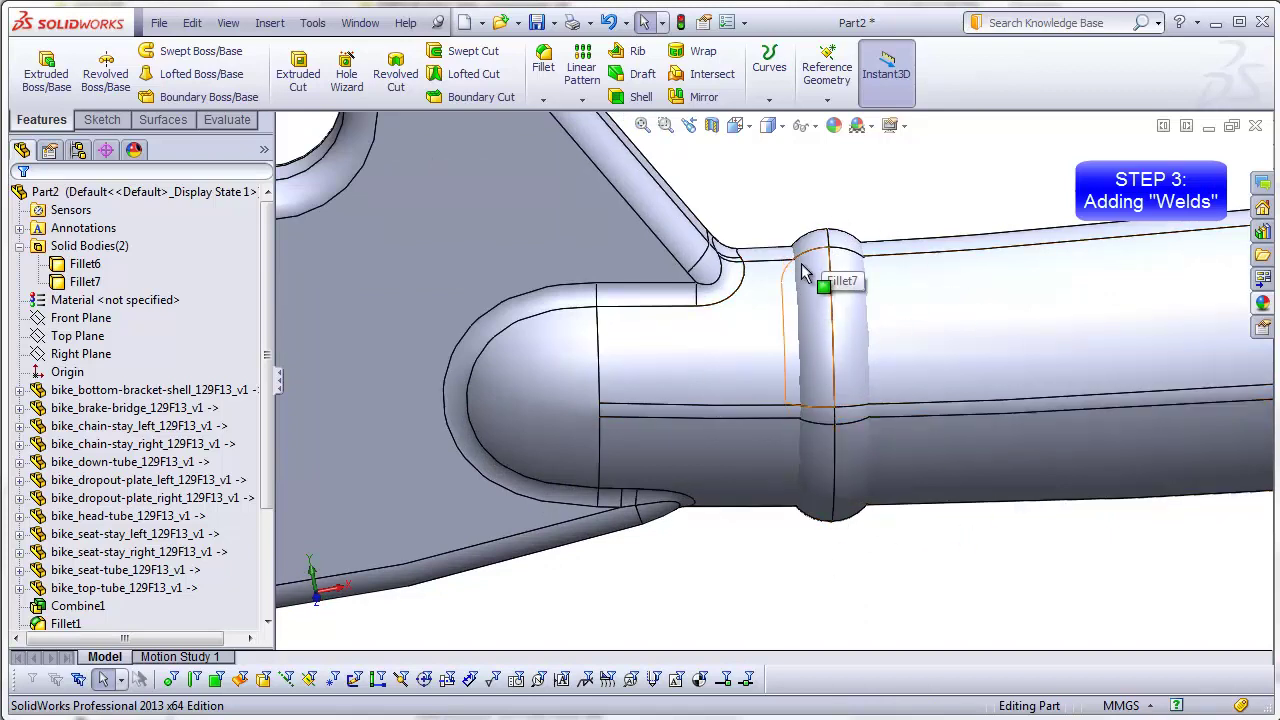
# Combine the rounded weld ring on the right chain stay with the main frame body using the Add operation
pyautogui.scroll(3, 863, 456)
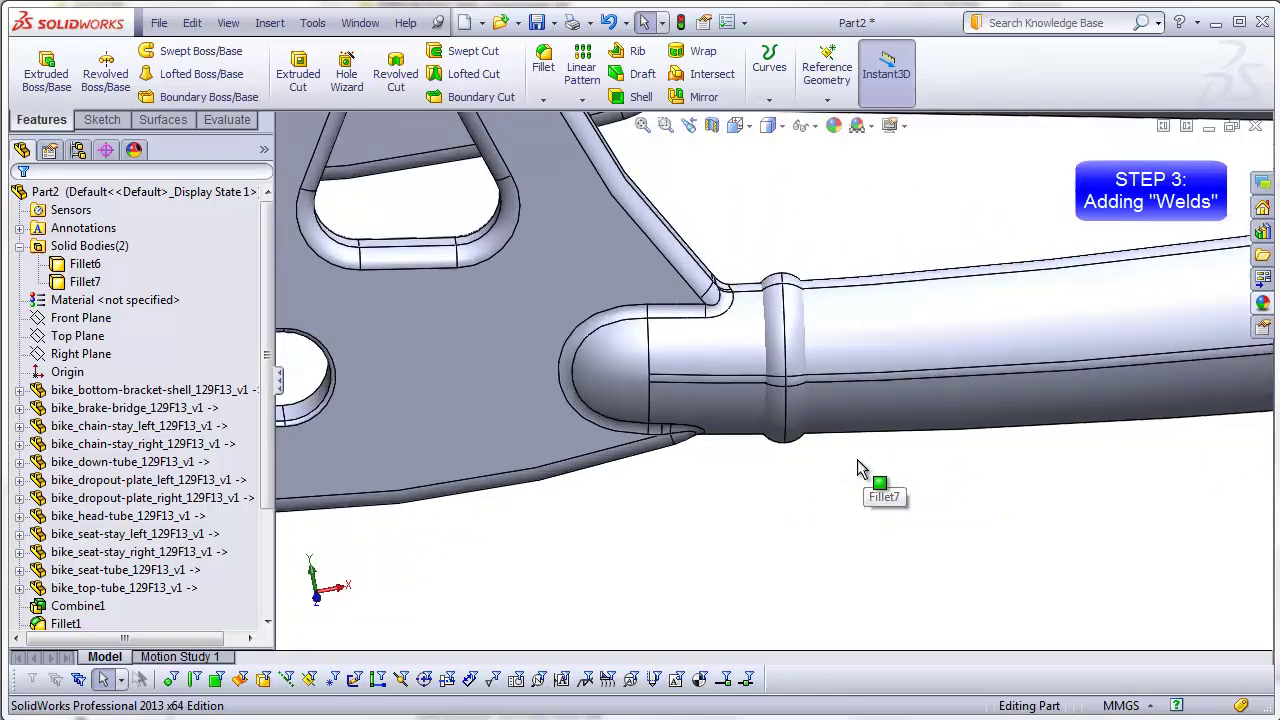
pyautogui.moveTo(857, 459); pyautogui.dragTo(872, 454, button='middle')
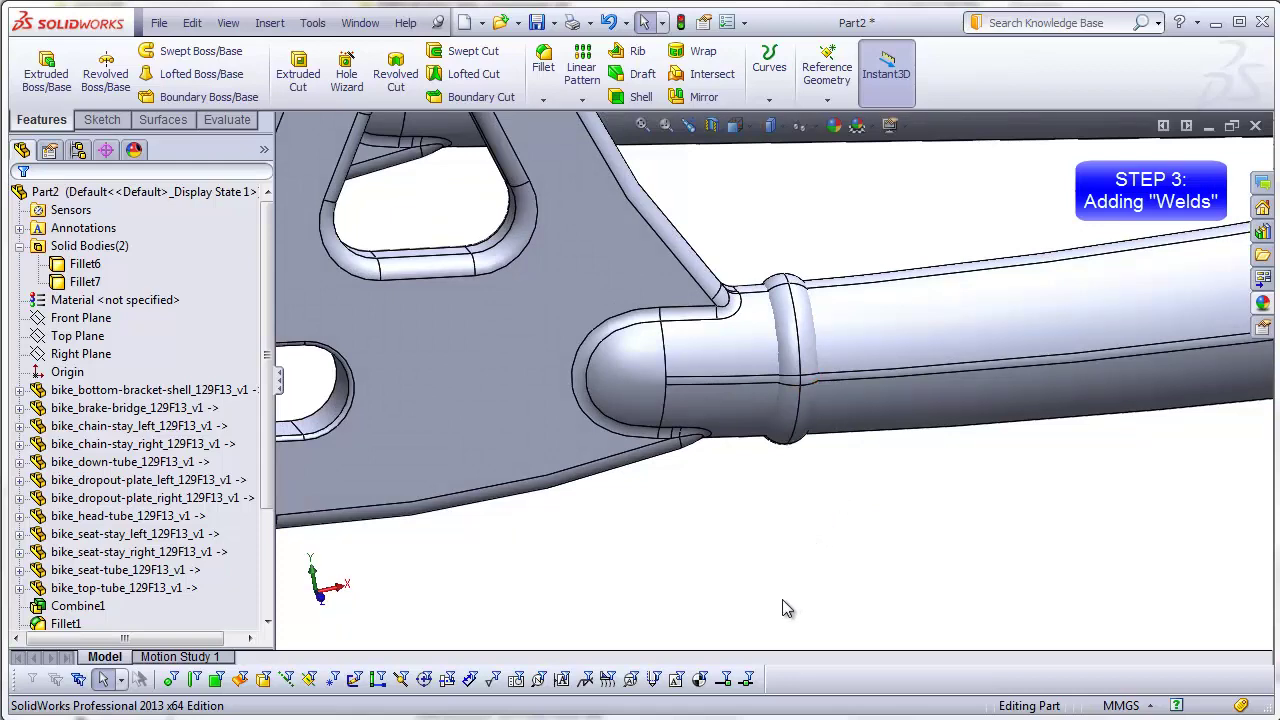
pyautogui.click(268, 24)
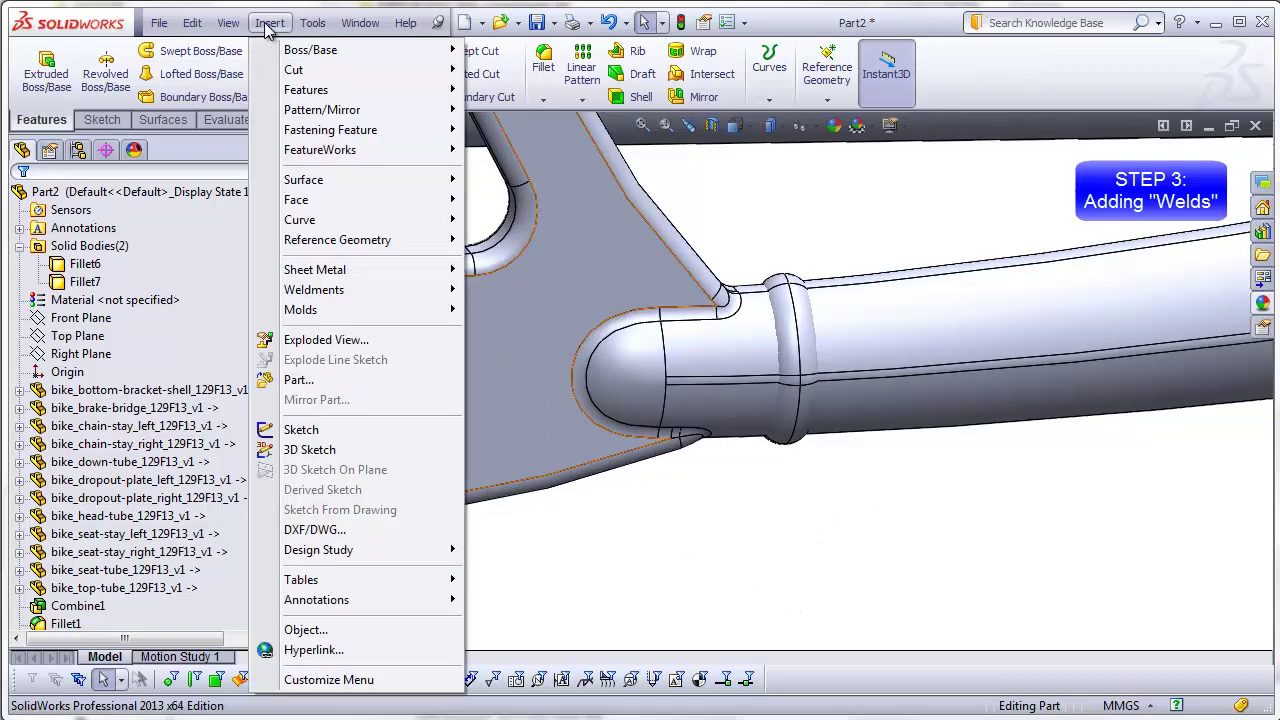
pyautogui.moveTo(306, 88)
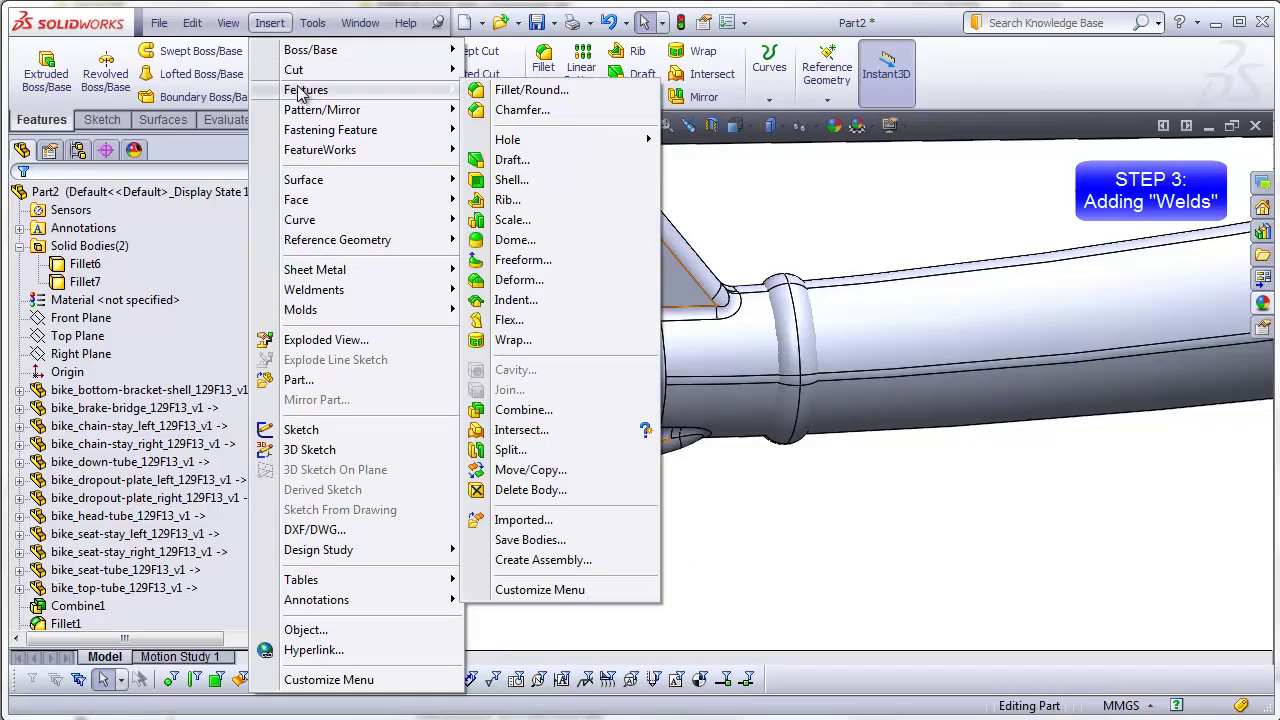
pyautogui.click(505, 412)
pyautogui.click(785, 345)
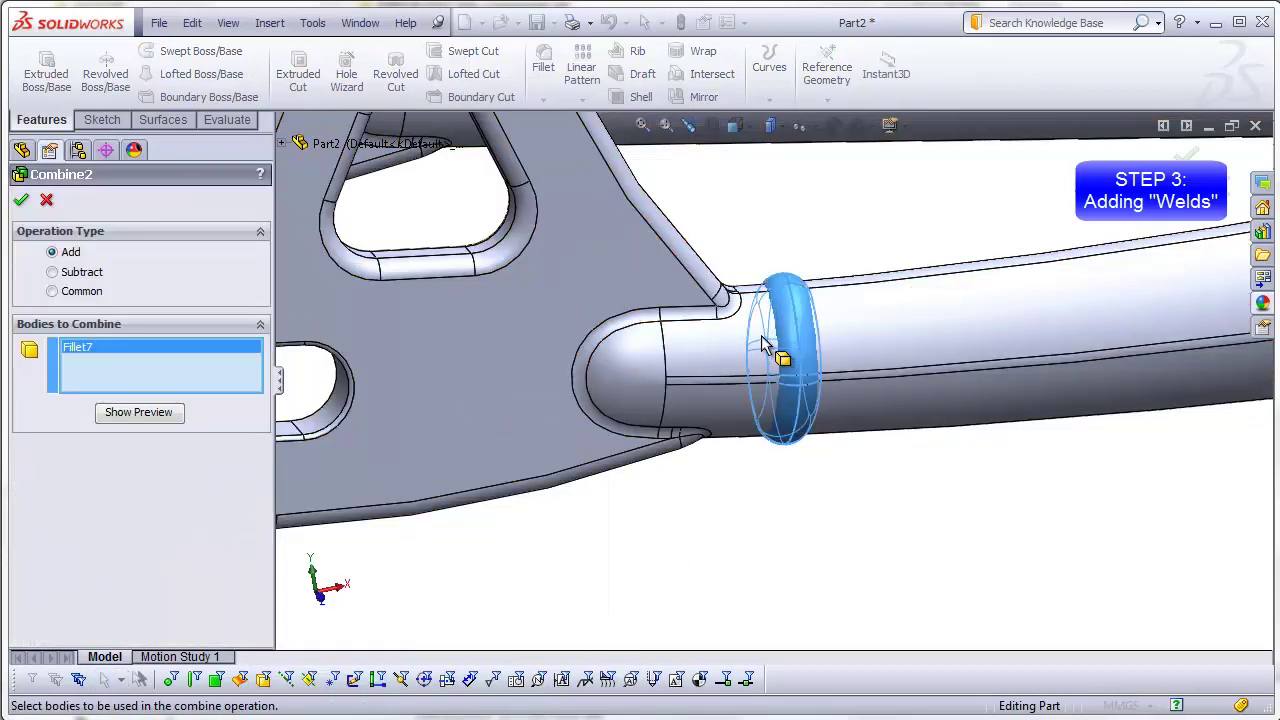
pyautogui.click(730, 345)
pyautogui.click(21, 200)
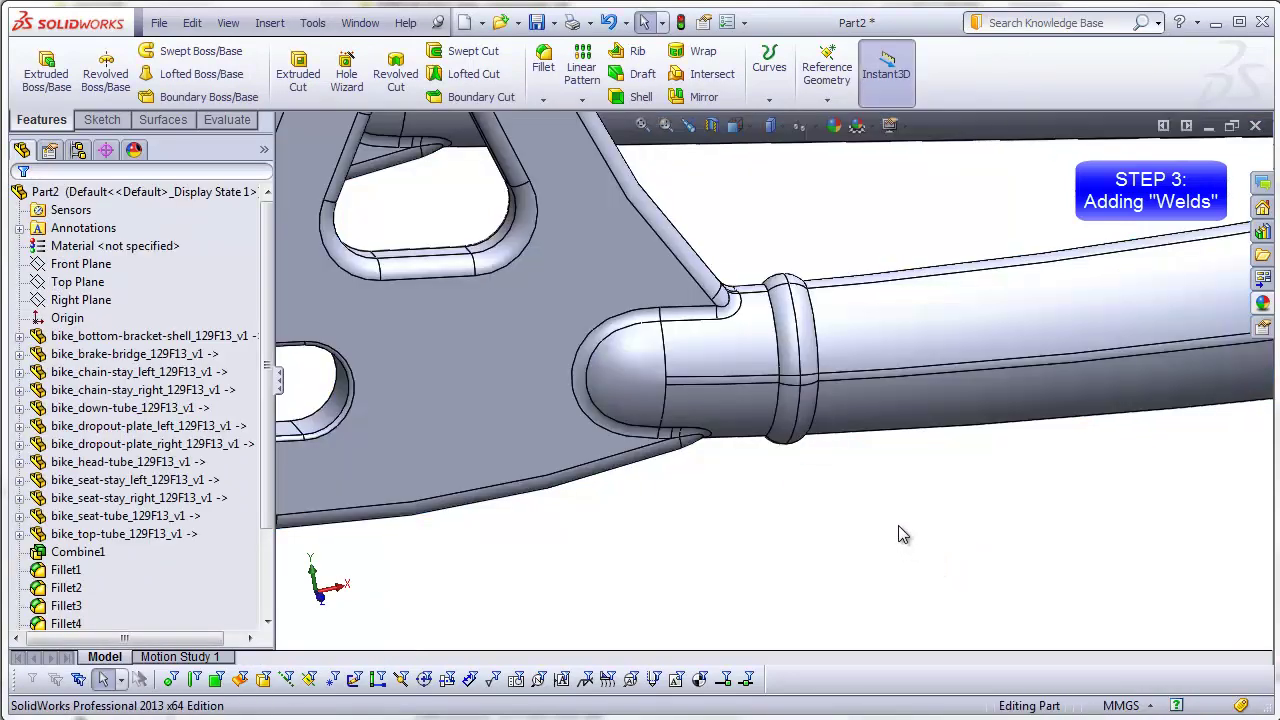
# Create a reference plane offset 100 mm from the Front Plane on the right side of the frame
pyautogui.moveTo(844, 496); pyautogui.dragTo(842, 325, button='middle')
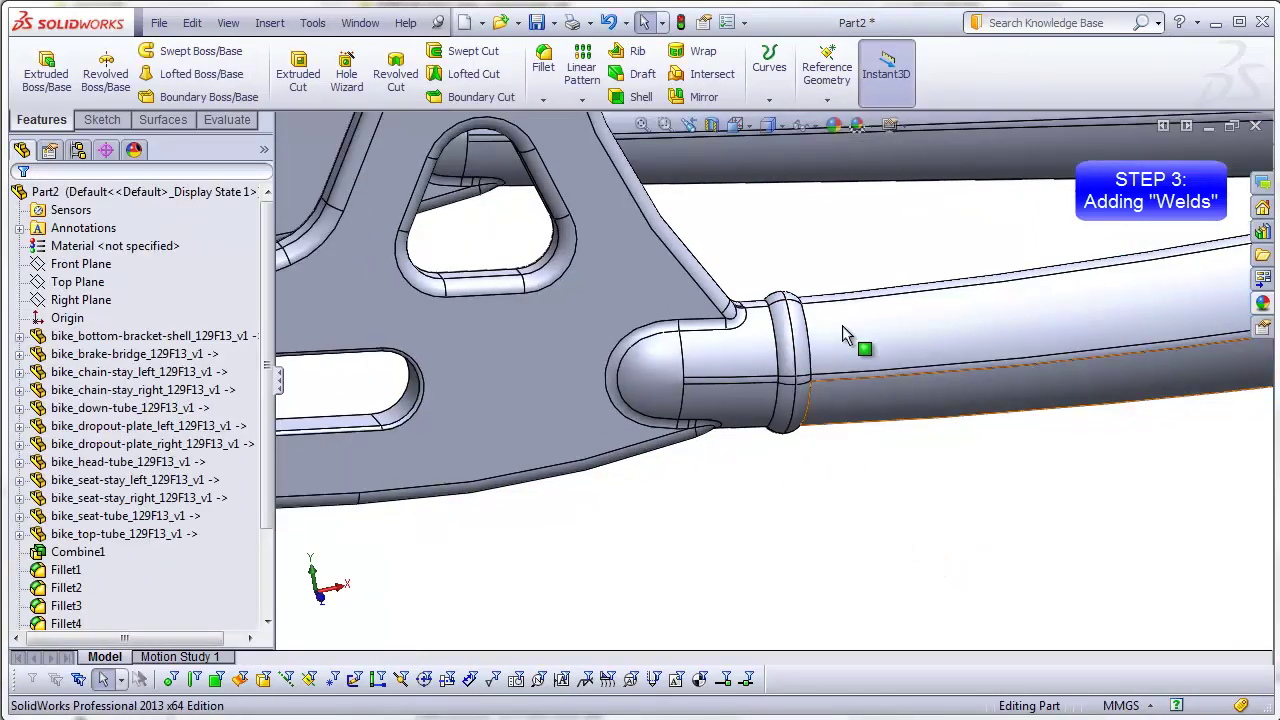
pyautogui.scroll(5, 790, 349)
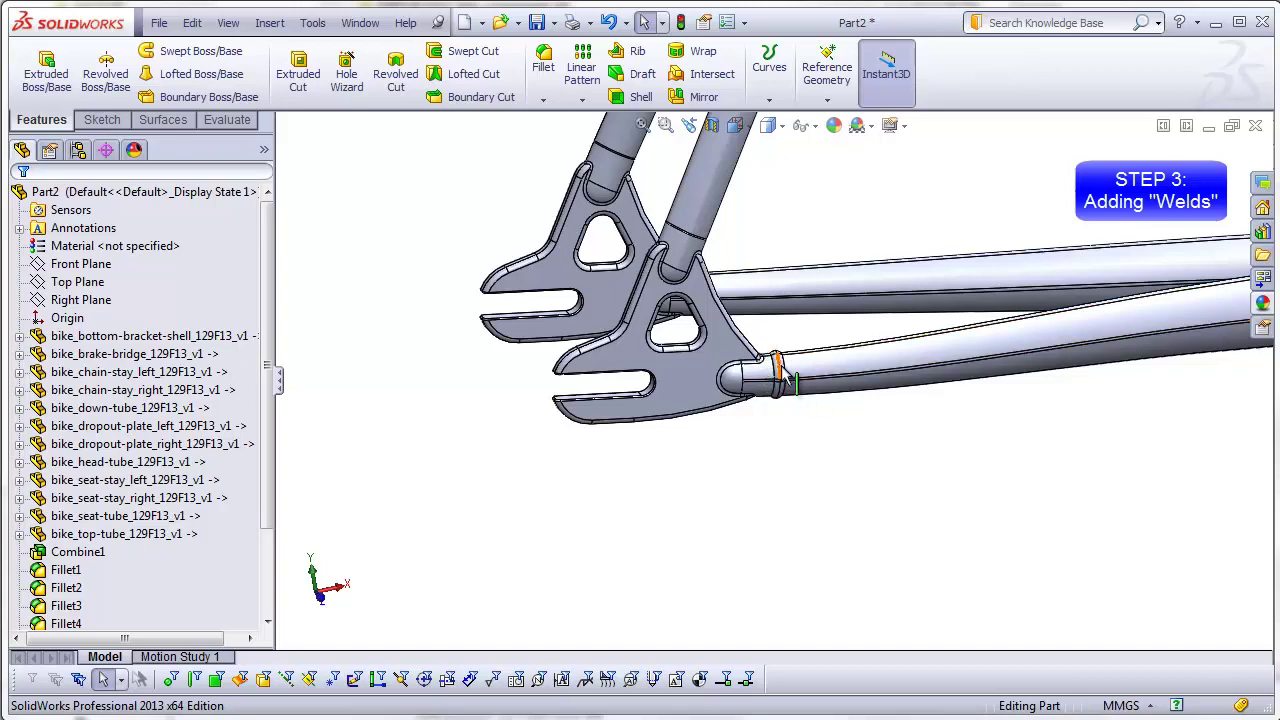
pyautogui.moveTo(787, 378); pyautogui.dragTo(768, 318, button='middle')
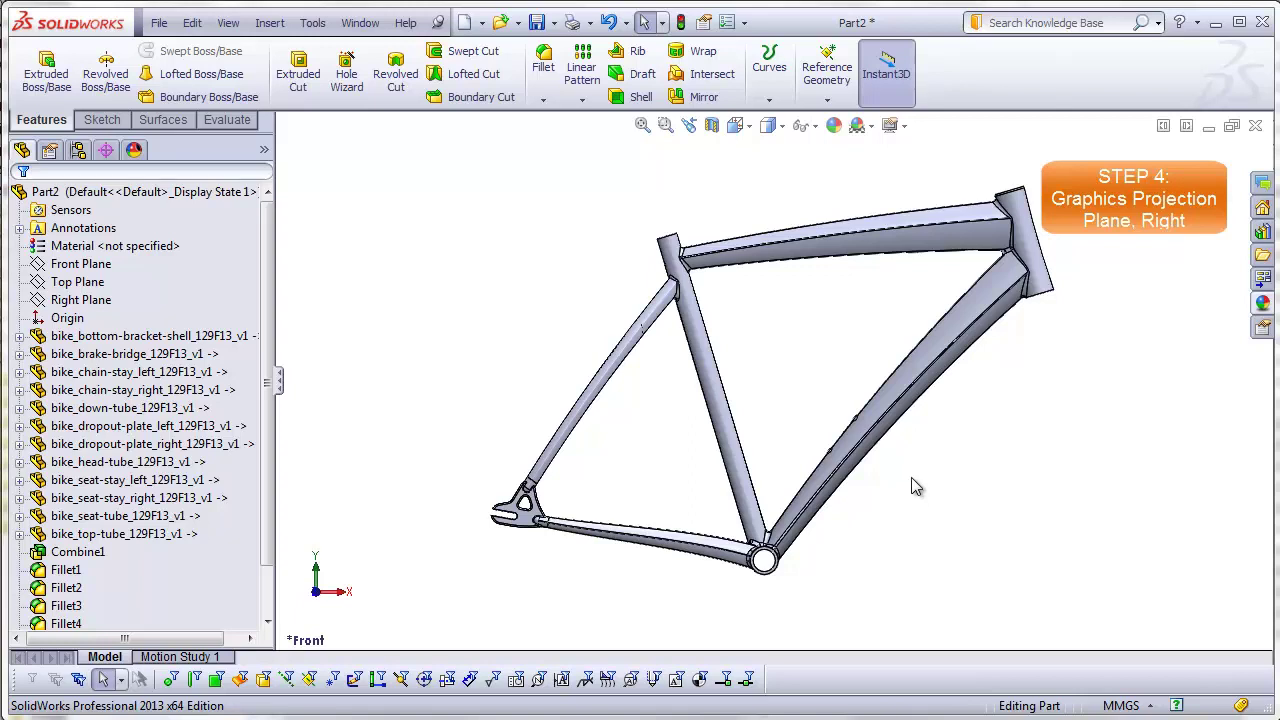
pyautogui.moveTo(1093, 345)
pyautogui.mouseDown(button='middle')
pyautogui.moveTo(1057, 360)
pyautogui.moveTo(1017, 410)
pyautogui.mouseUp(button='middle')
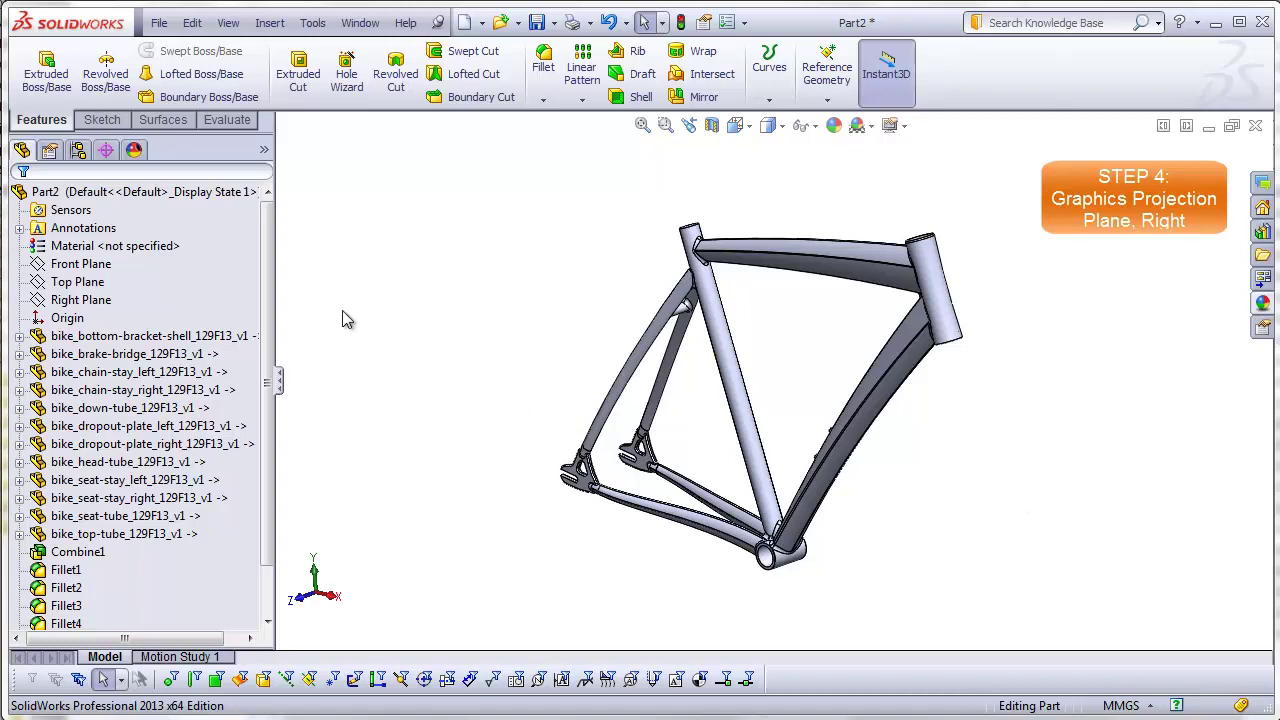
pyautogui.click(104, 266)
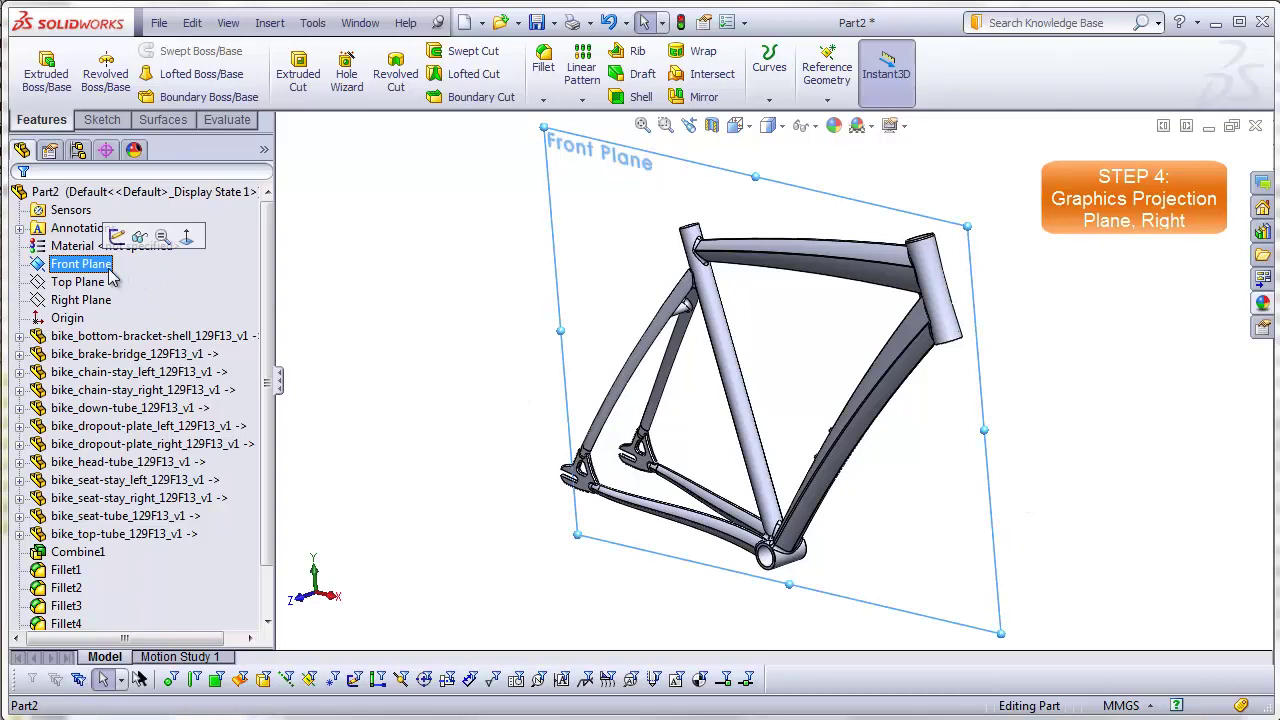
pyautogui.click(827, 99)
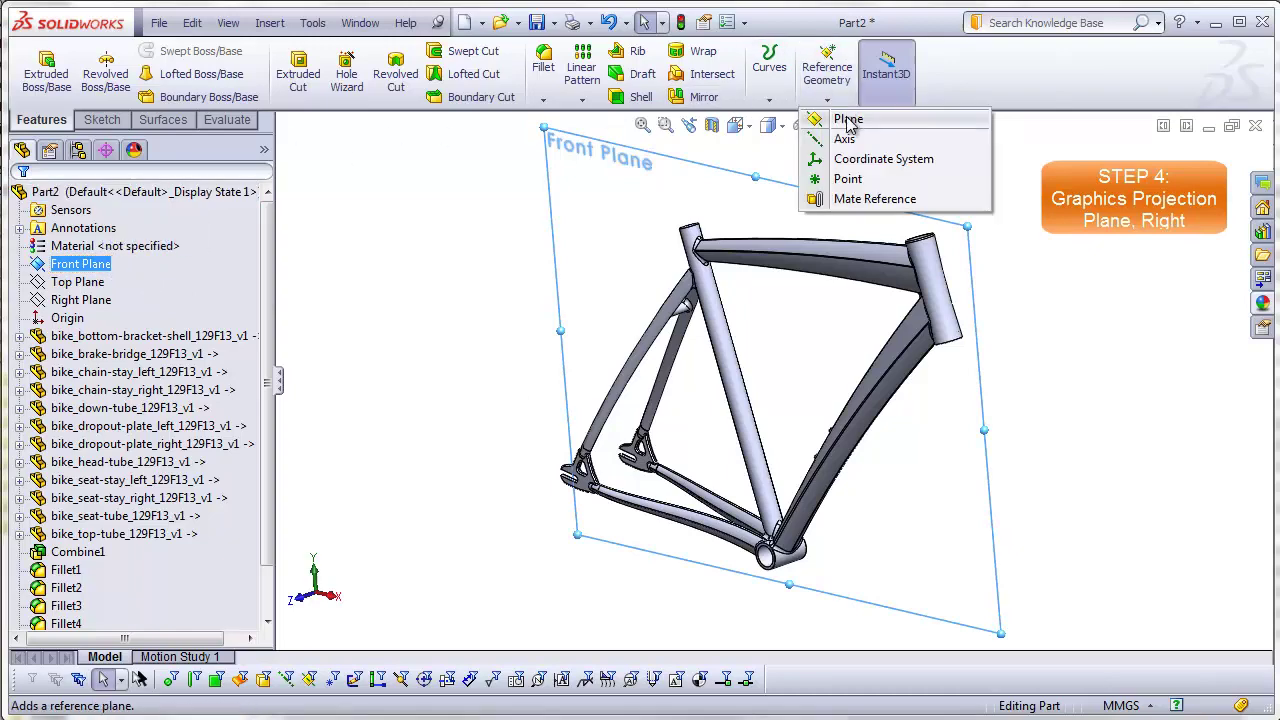
pyautogui.click(847, 120)
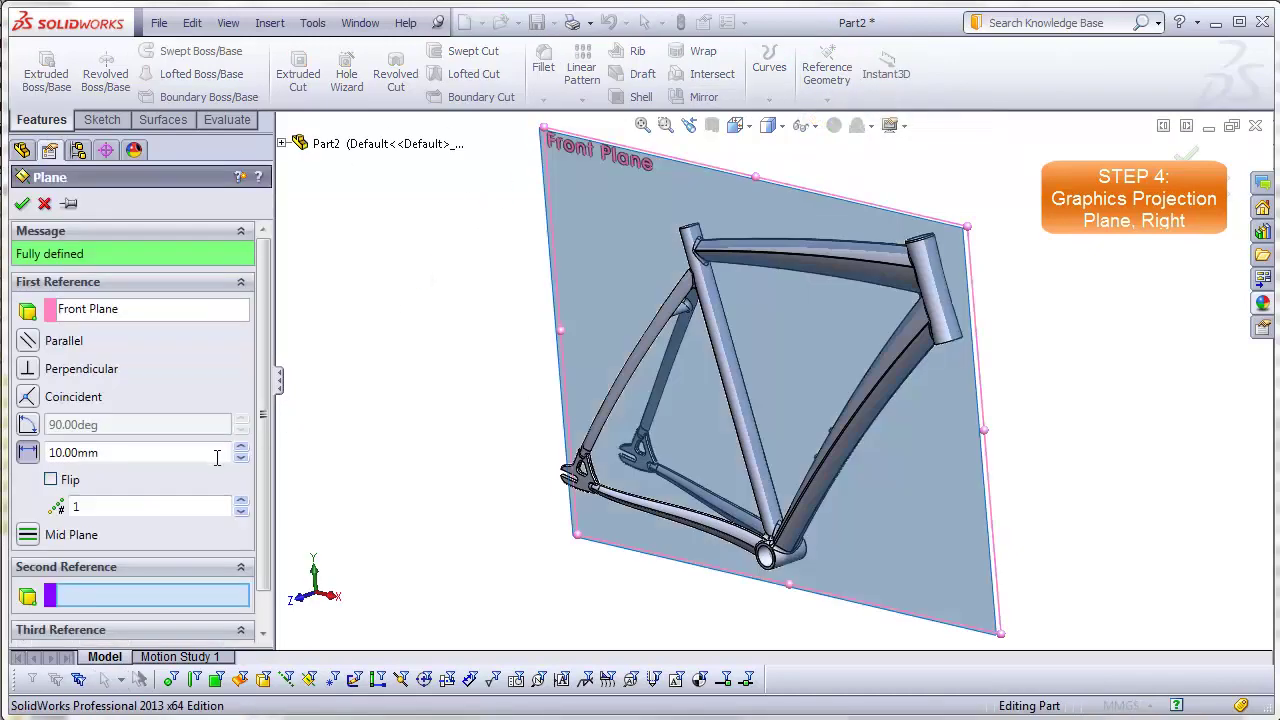
pyautogui.doubleClick(155, 453)
pyautogui.write('100')
pyautogui.press('Return')
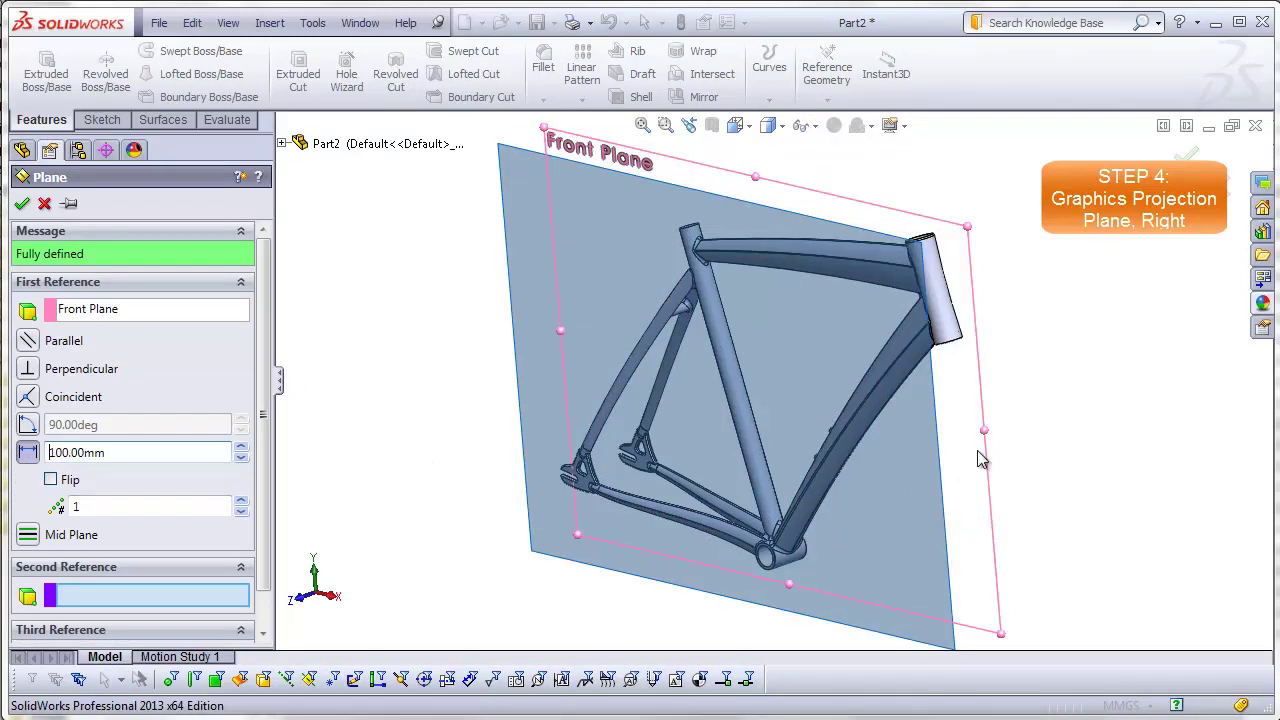
pyautogui.click(21, 203)
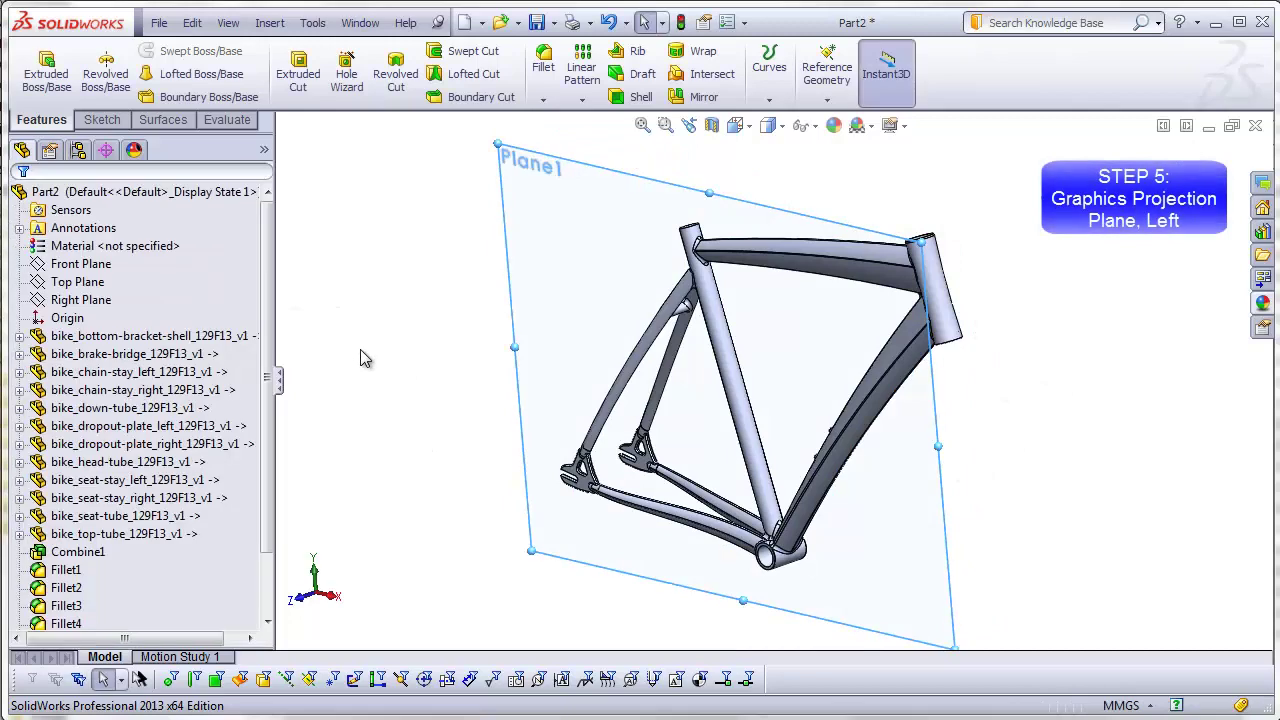
# Create a second reference plane 100 mm from the Front Plane, flipped to the left side of the frame
pyautogui.click(82, 264)
pyautogui.click(827, 80)
pyautogui.click(848, 118)
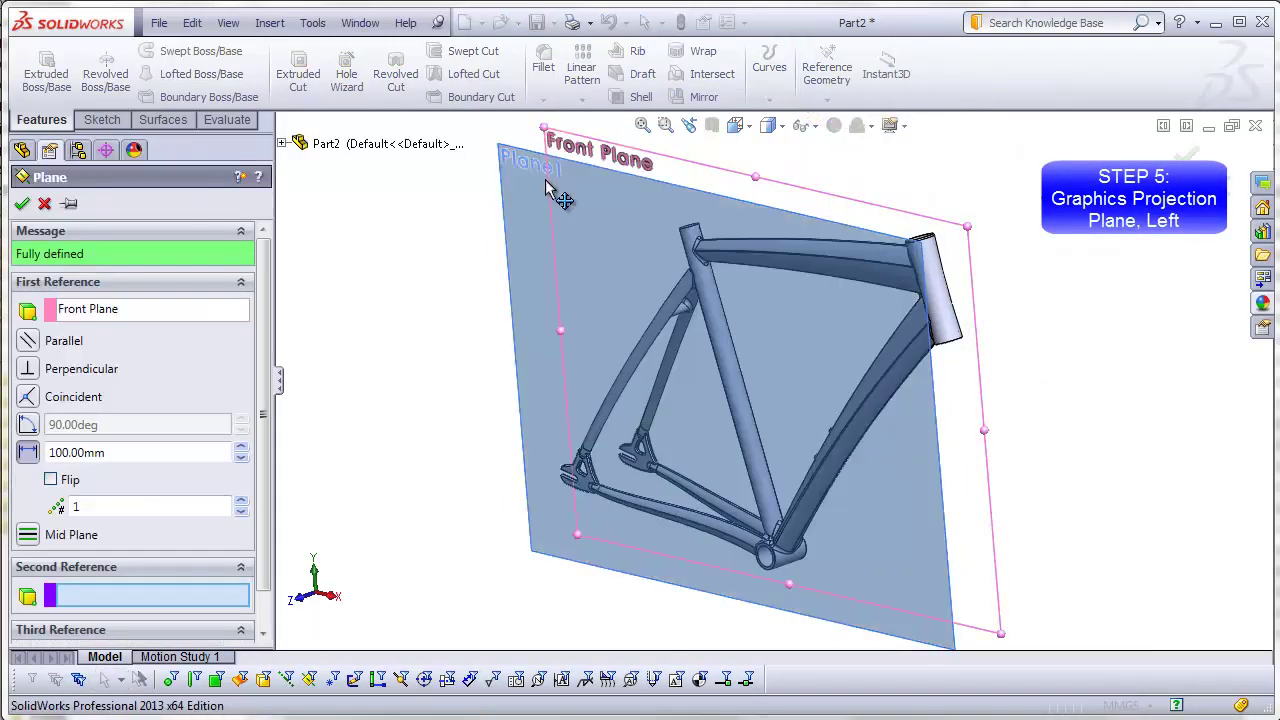
pyautogui.click(50, 479)
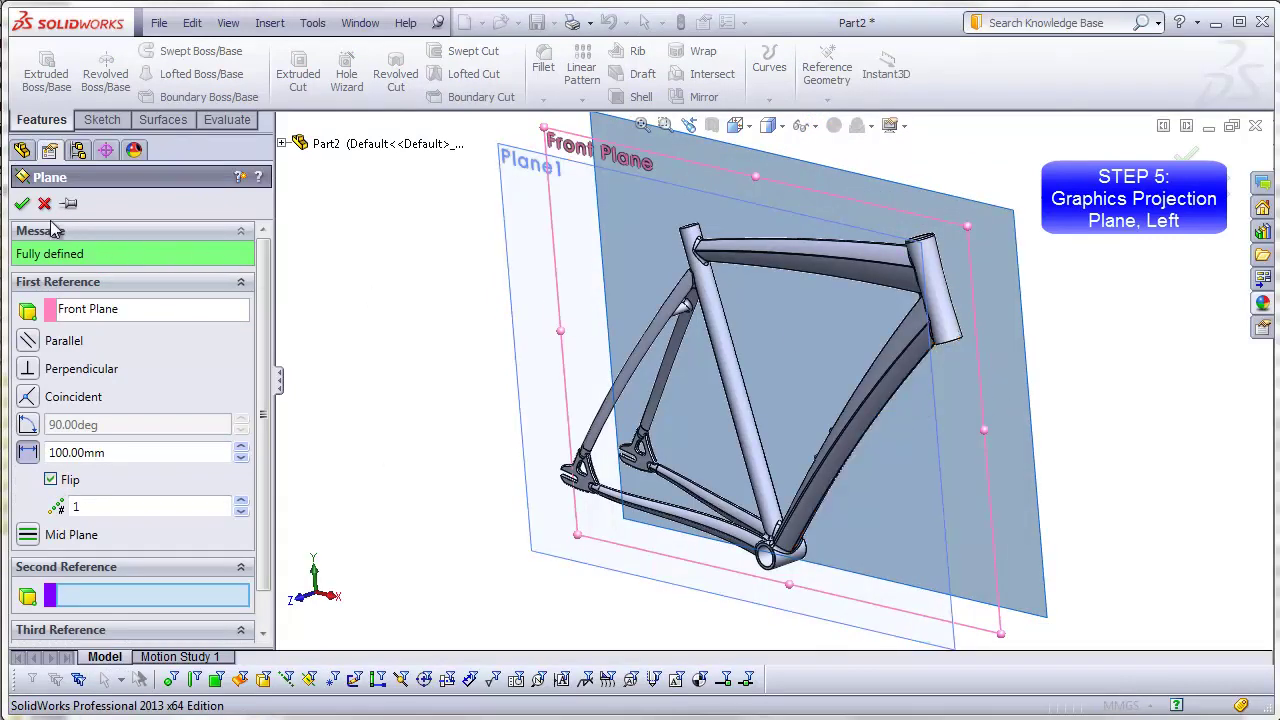
pyautogui.click(22, 204)
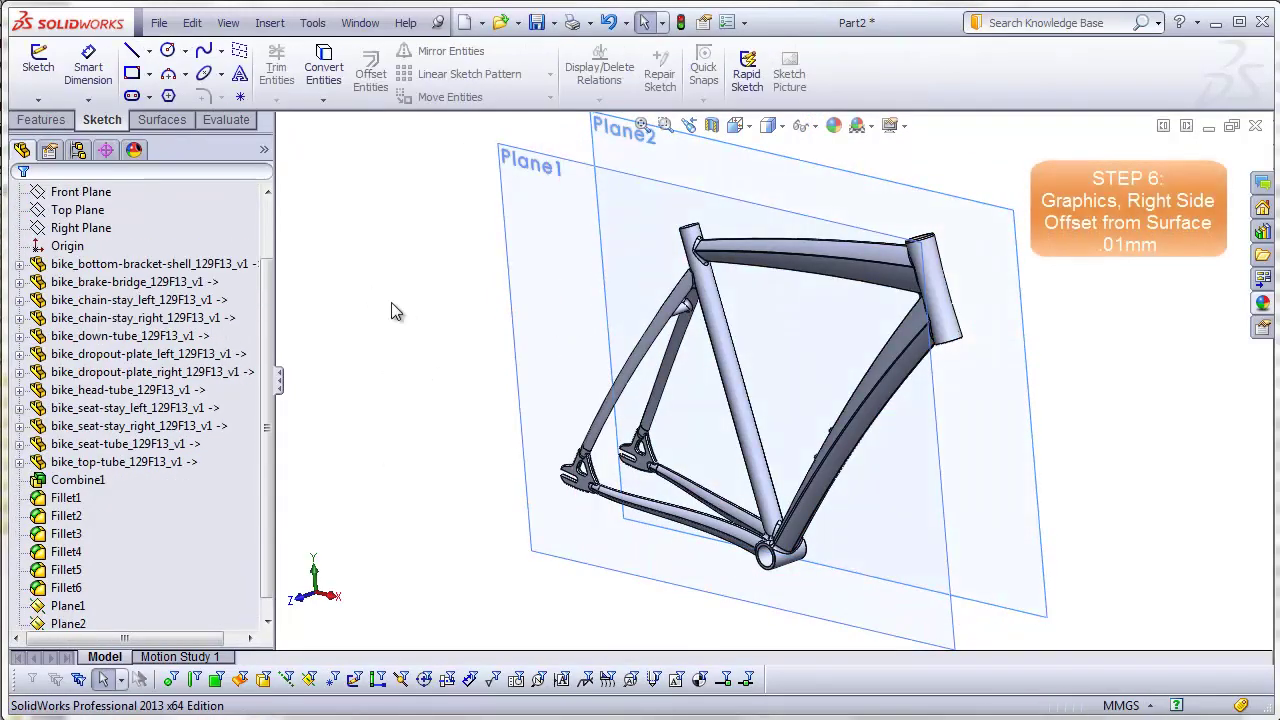
# Start a sketch on Plane1, the right-side projection plane, for the frame graphics
pyautogui.click(540, 260)
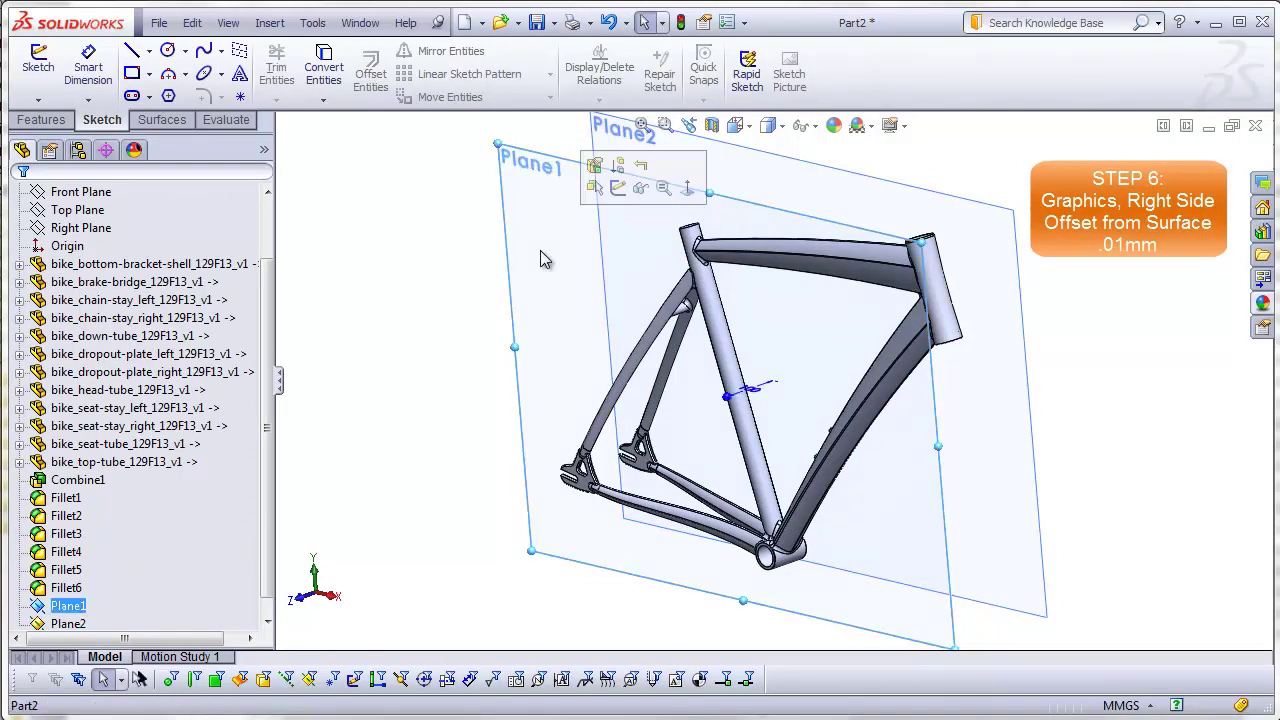
pyautogui.click(39, 68)
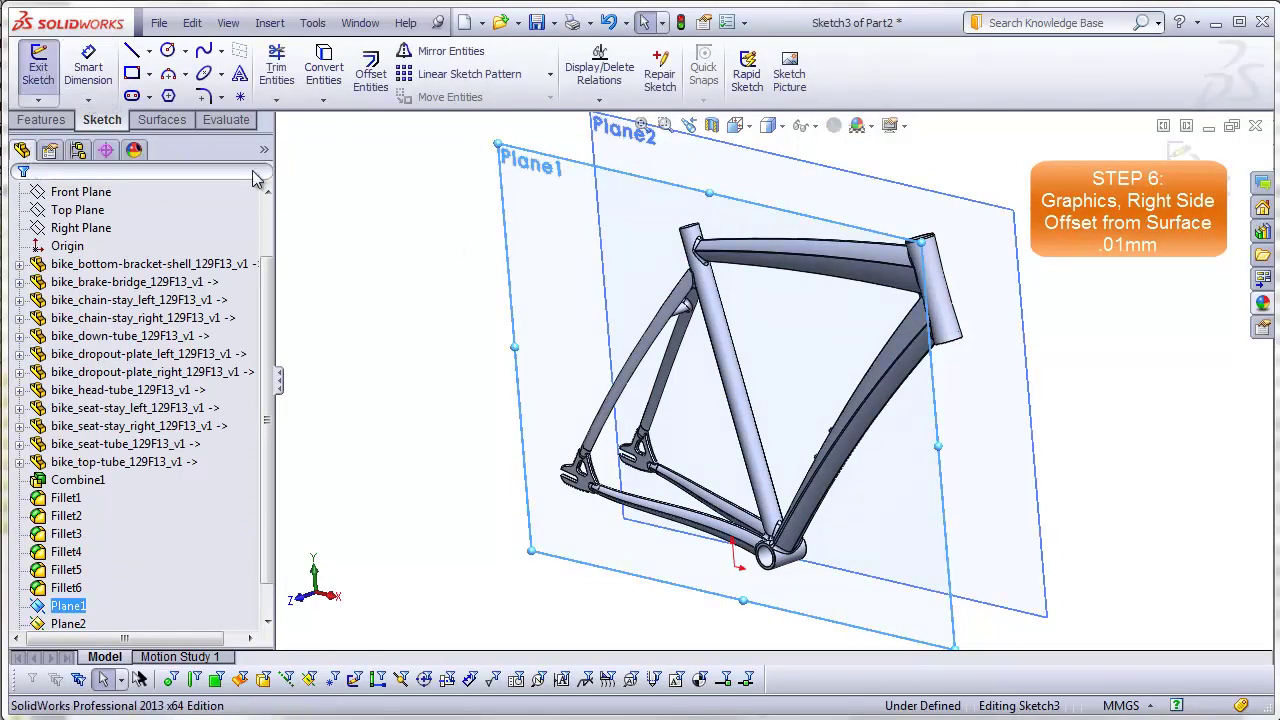
pyautogui.moveTo(770, 126)
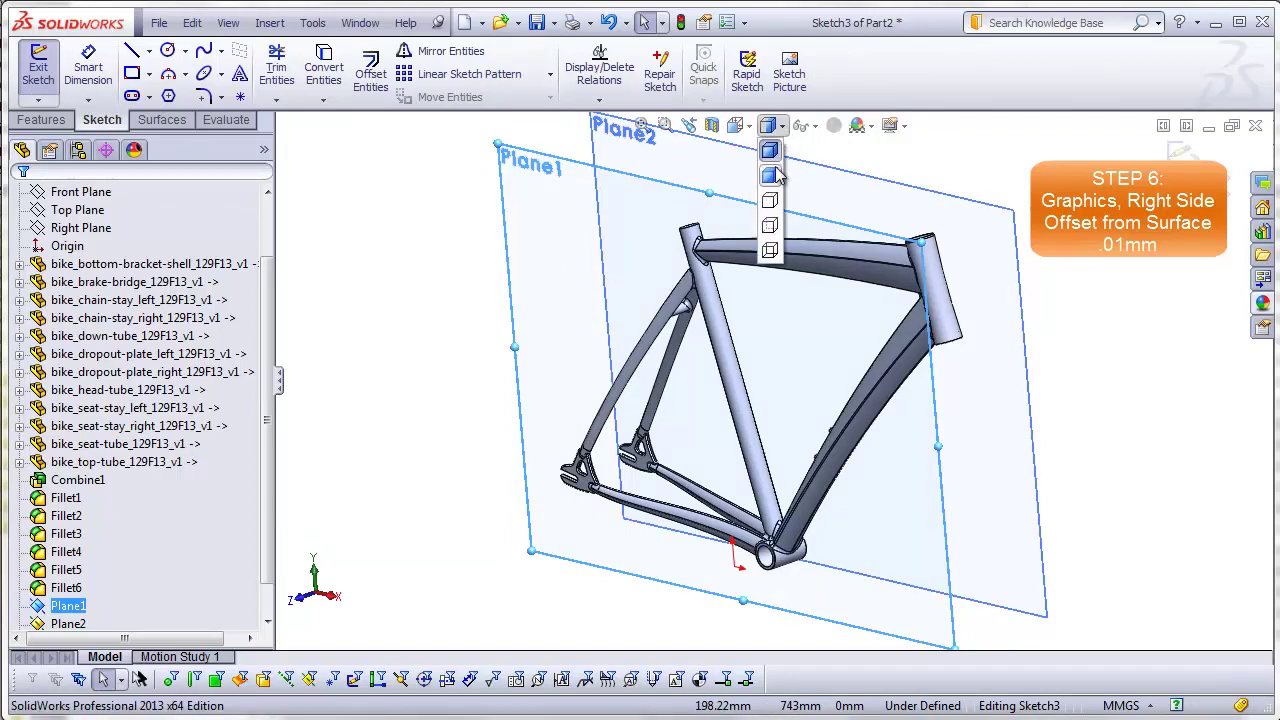
pyautogui.click(776, 176)
pyautogui.click(764, 206)
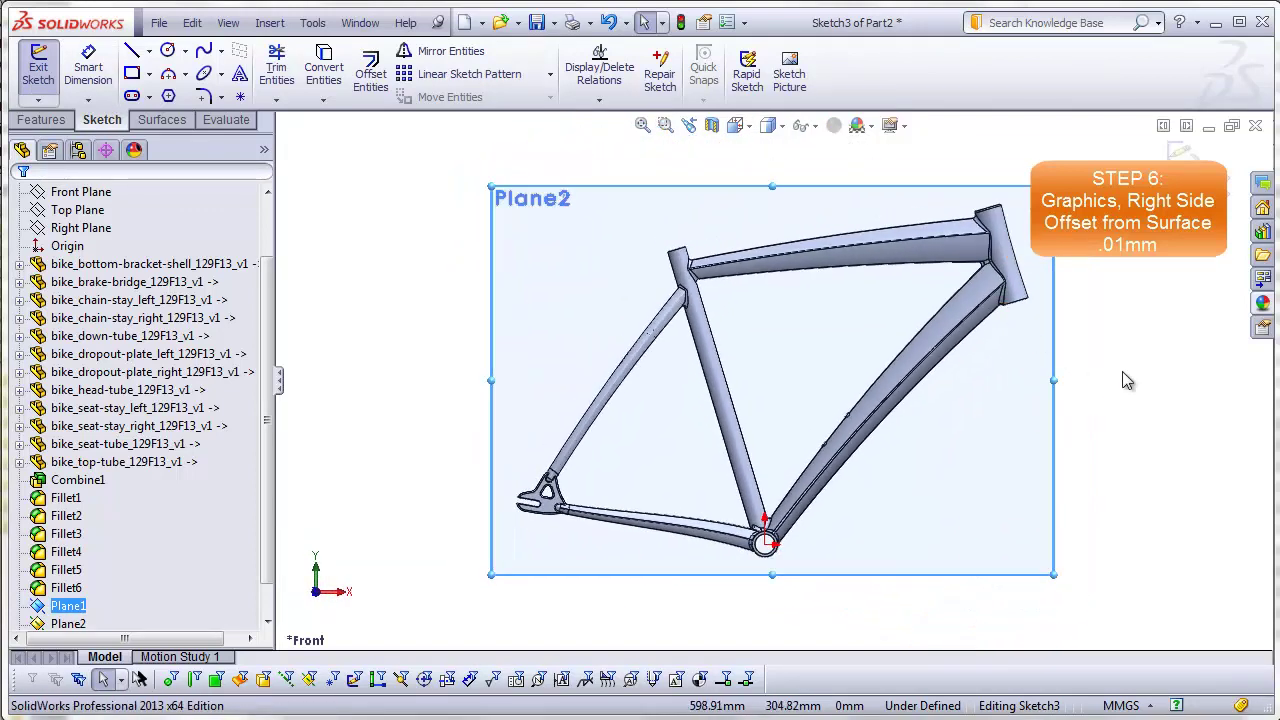
pyautogui.click(1127, 380)
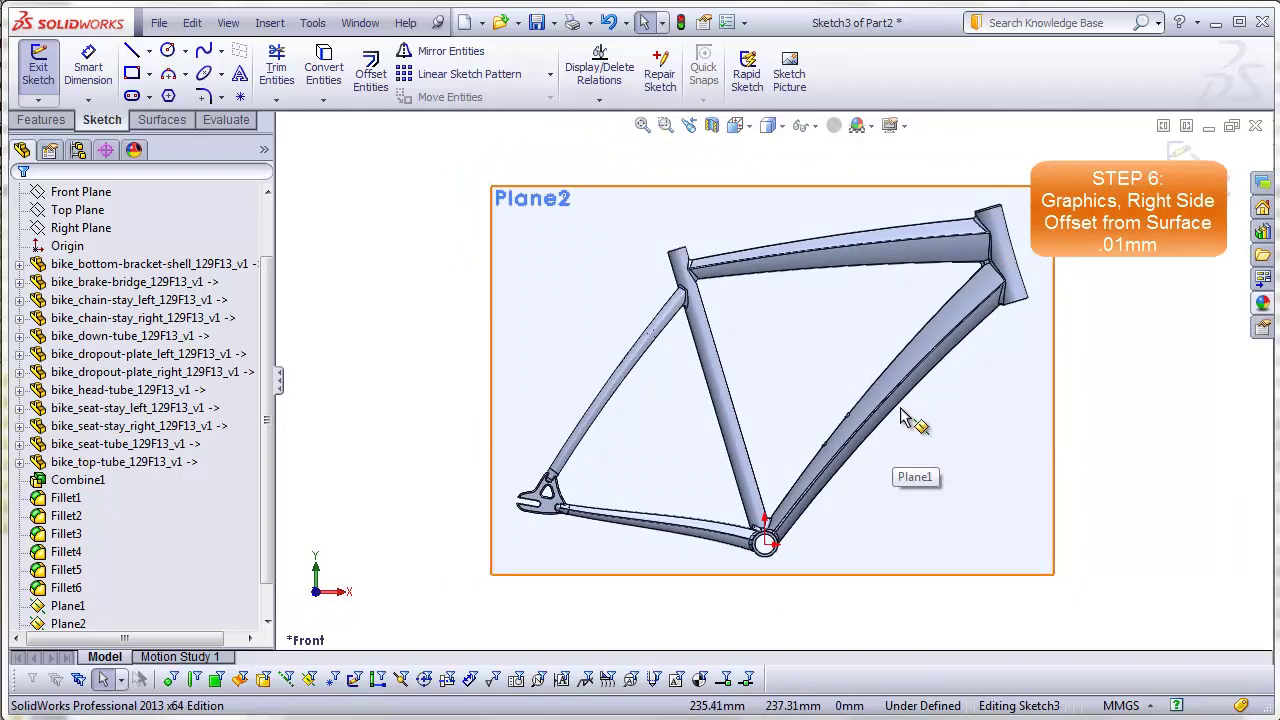
# Offset the long lower edge of the down tube's side face by 10 mm, reversed so the curve lies on that face
pyautogui.scroll(-5, 900, 425)
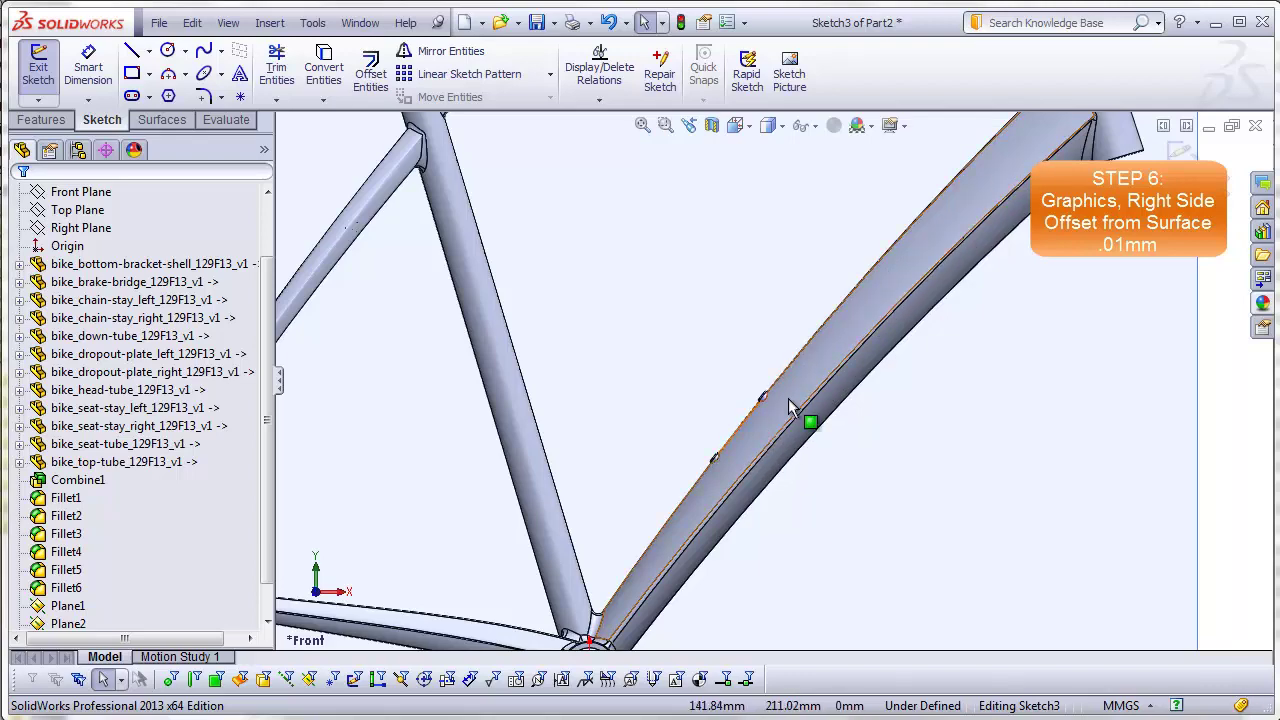
pyautogui.scroll(-2, 739, 415)
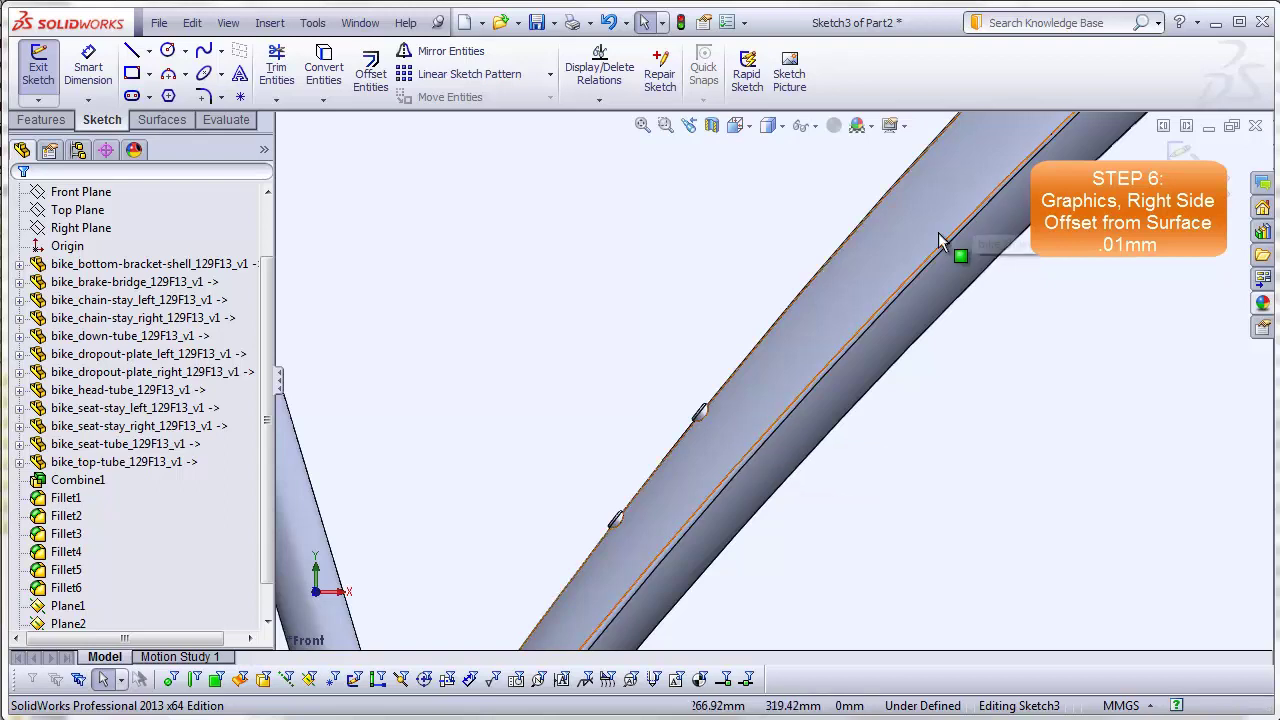
pyautogui.click(778, 428)
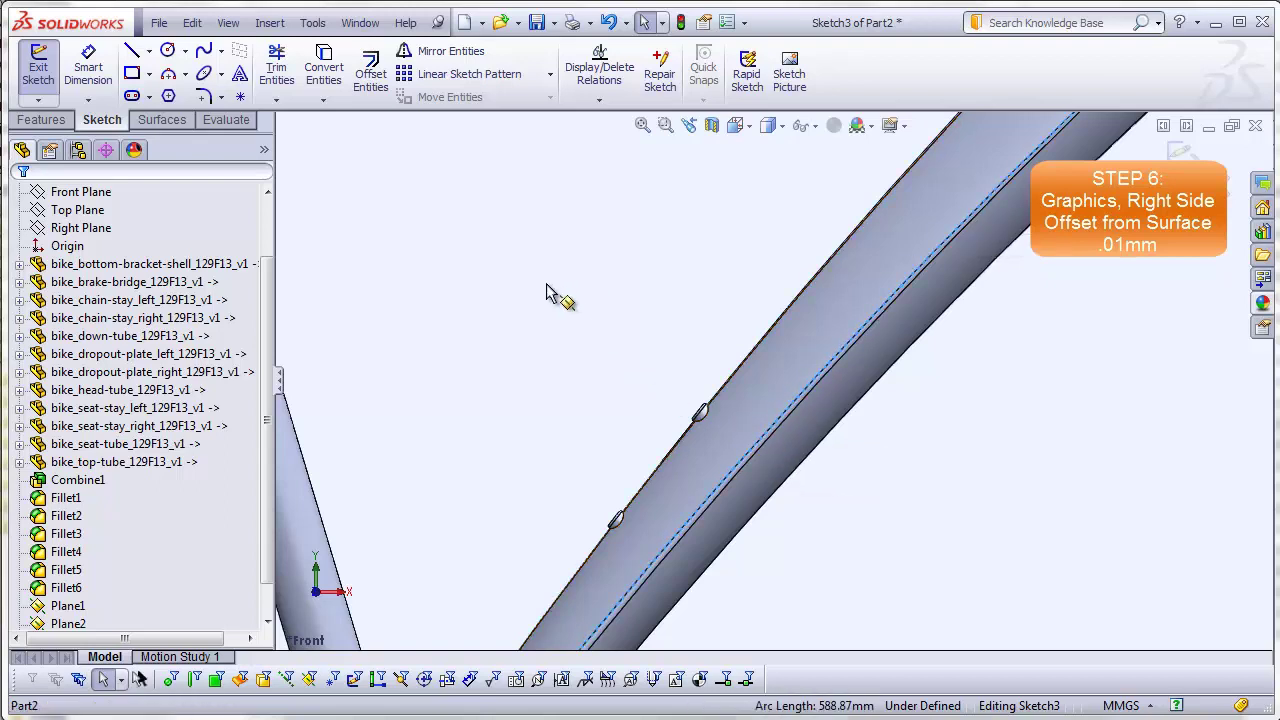
pyautogui.click(370, 73)
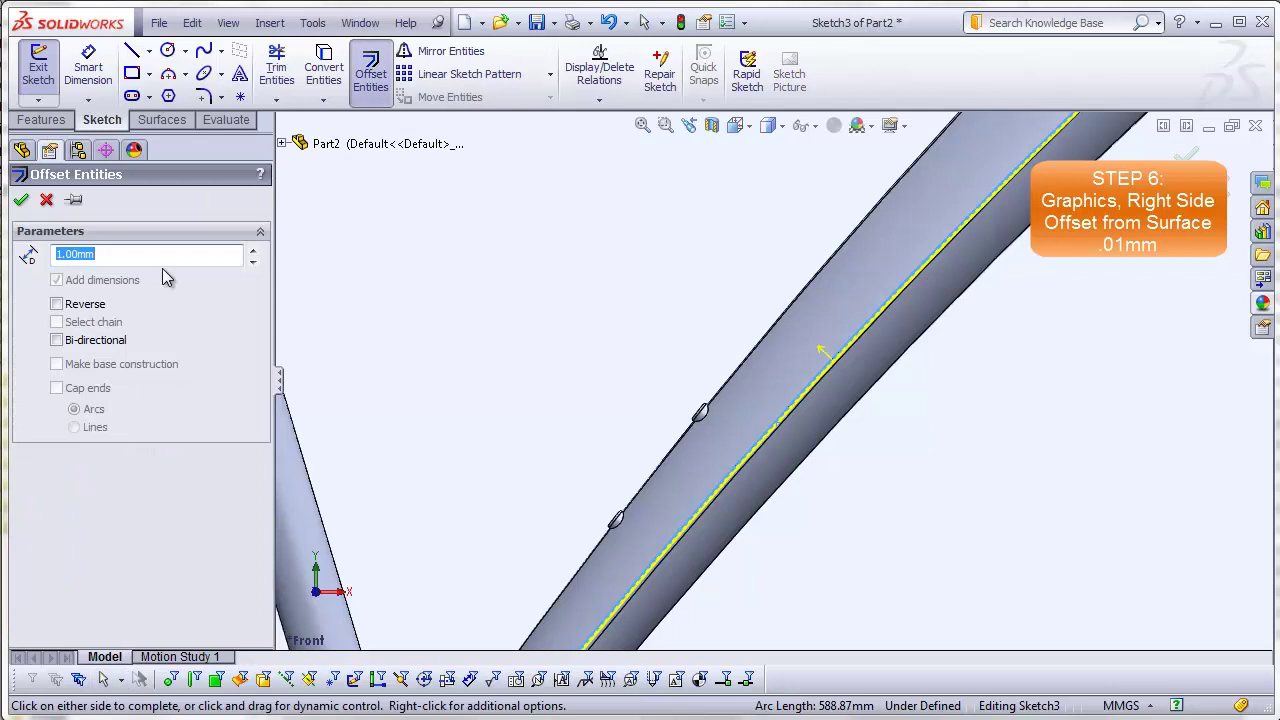
pyautogui.write('10')
pyautogui.press('Return')
pyautogui.click(56, 303)
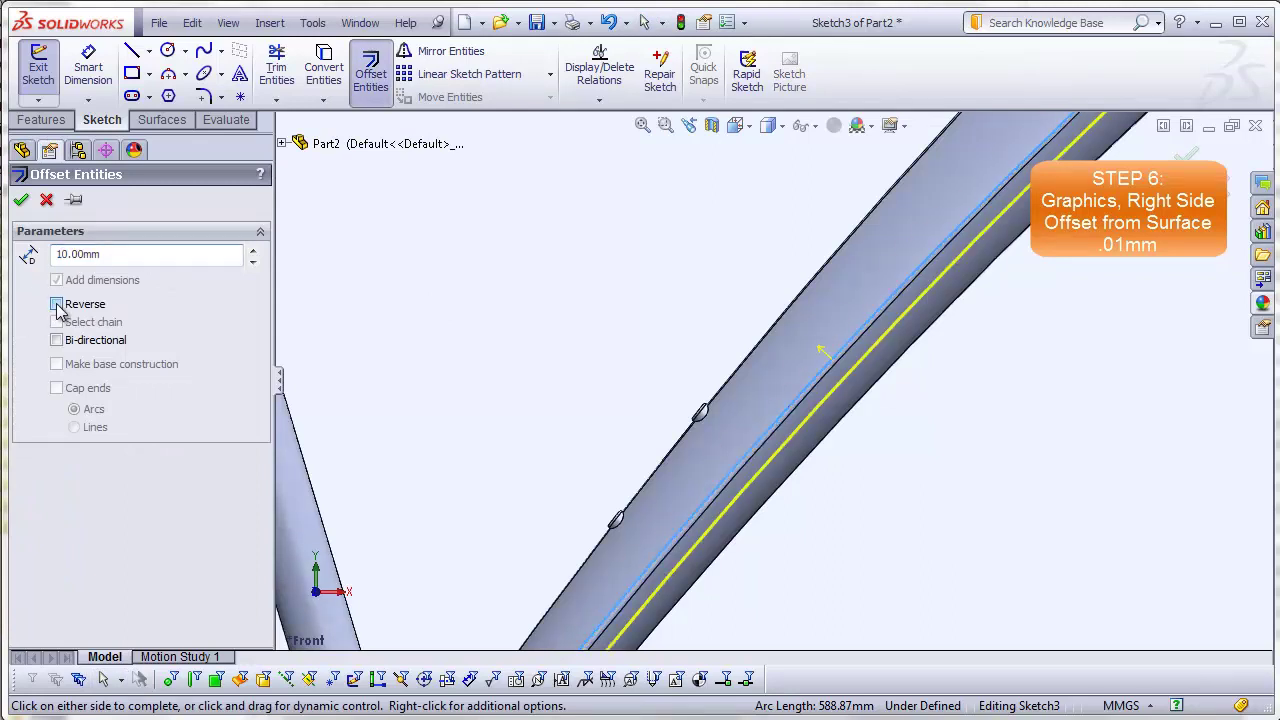
pyautogui.click(21, 199)
pyautogui.scroll(5, 810, 527)
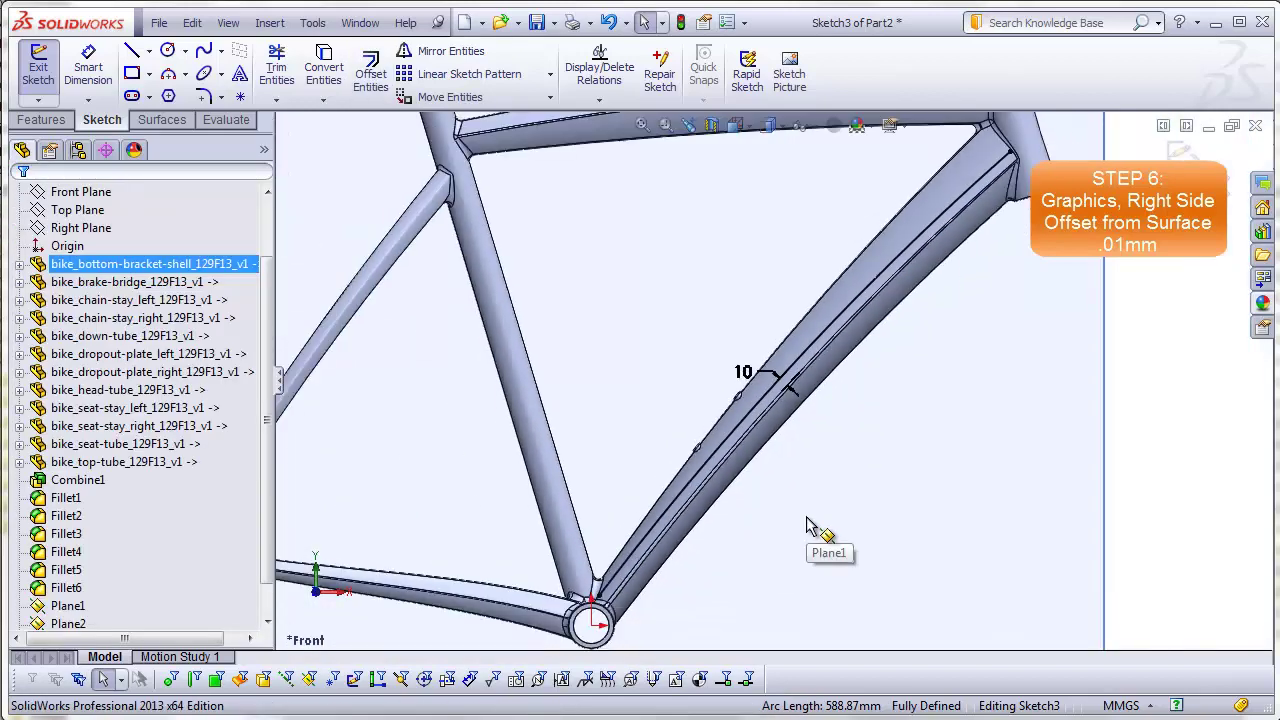
# Add the sketch text "jammon cyclery" along the offset spline on the down tube
pyautogui.click(728, 448)
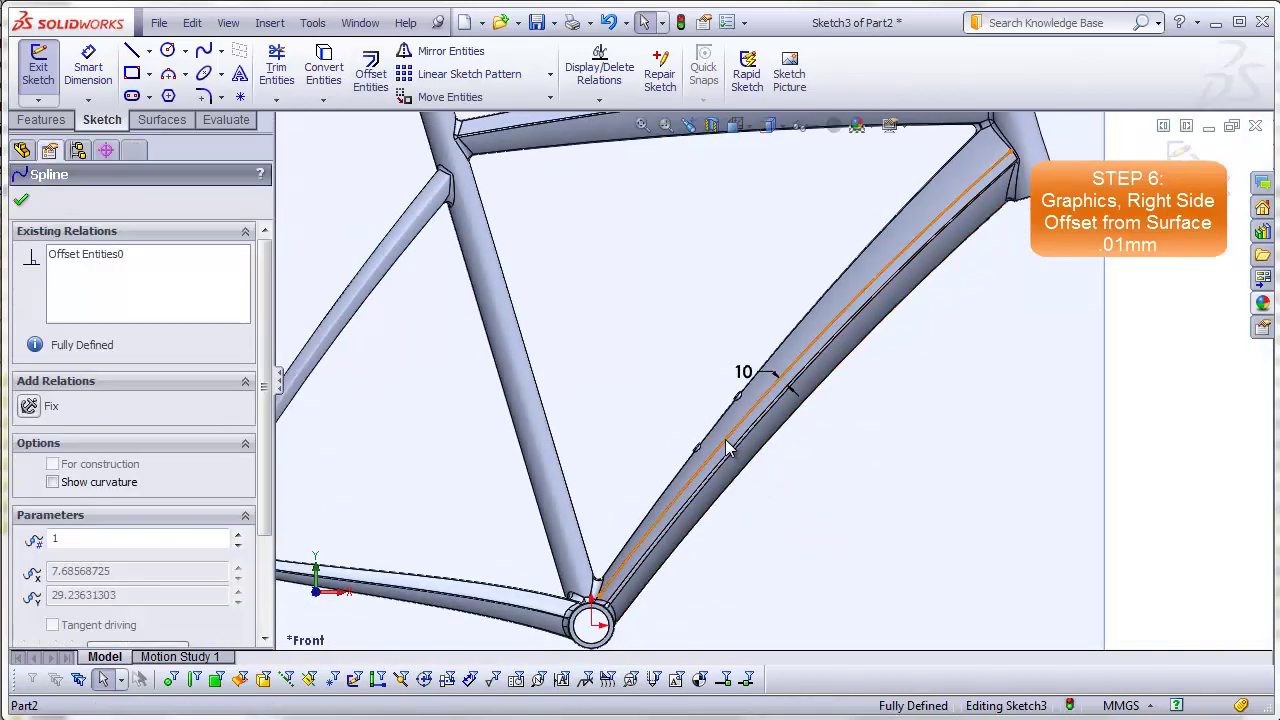
pyautogui.click(242, 78)
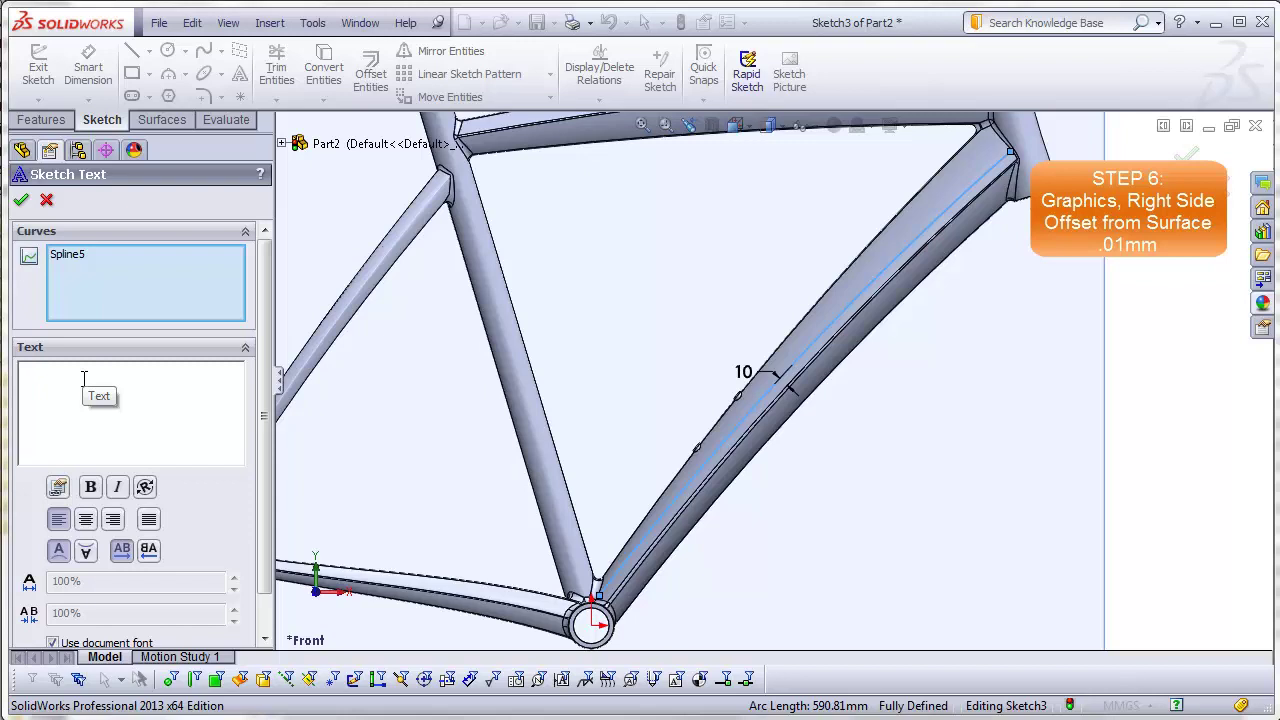
pyautogui.write('jammon cyclery')
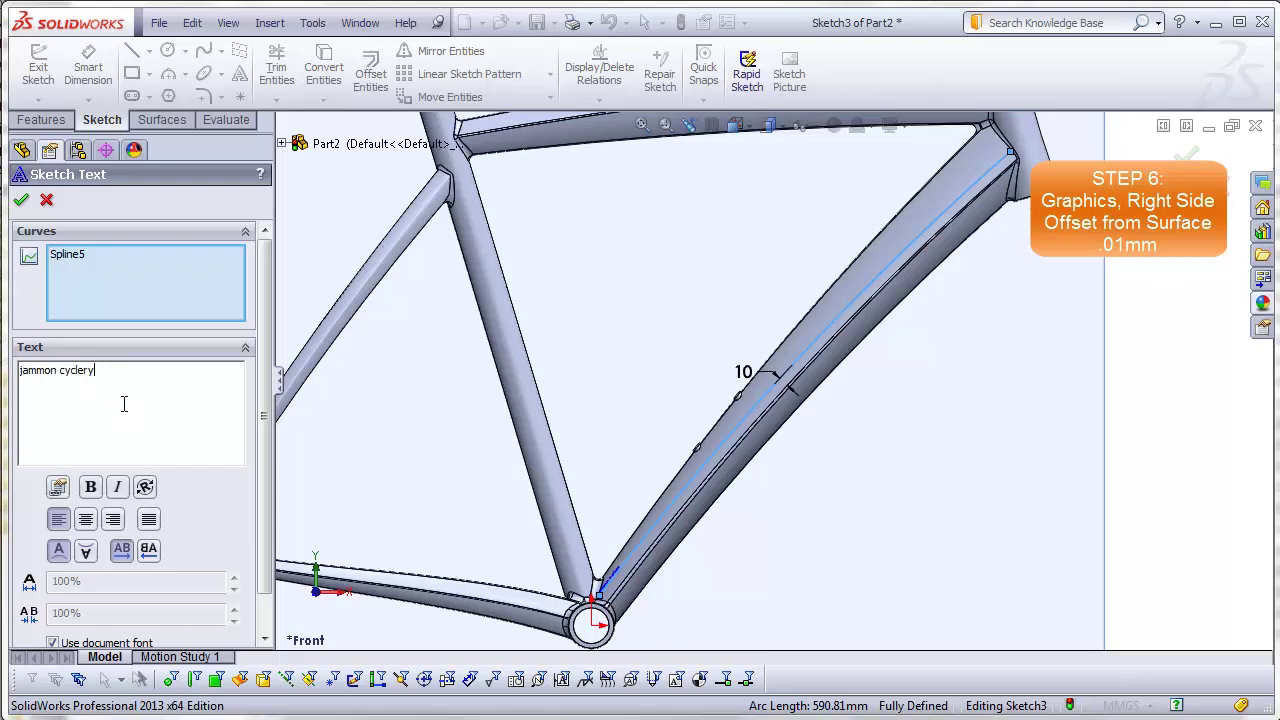
# Override the document font for the sketch text with Gill Sans MT, Bold, at a height of 20 mm
pyautogui.scroll(-2, 238, 571)
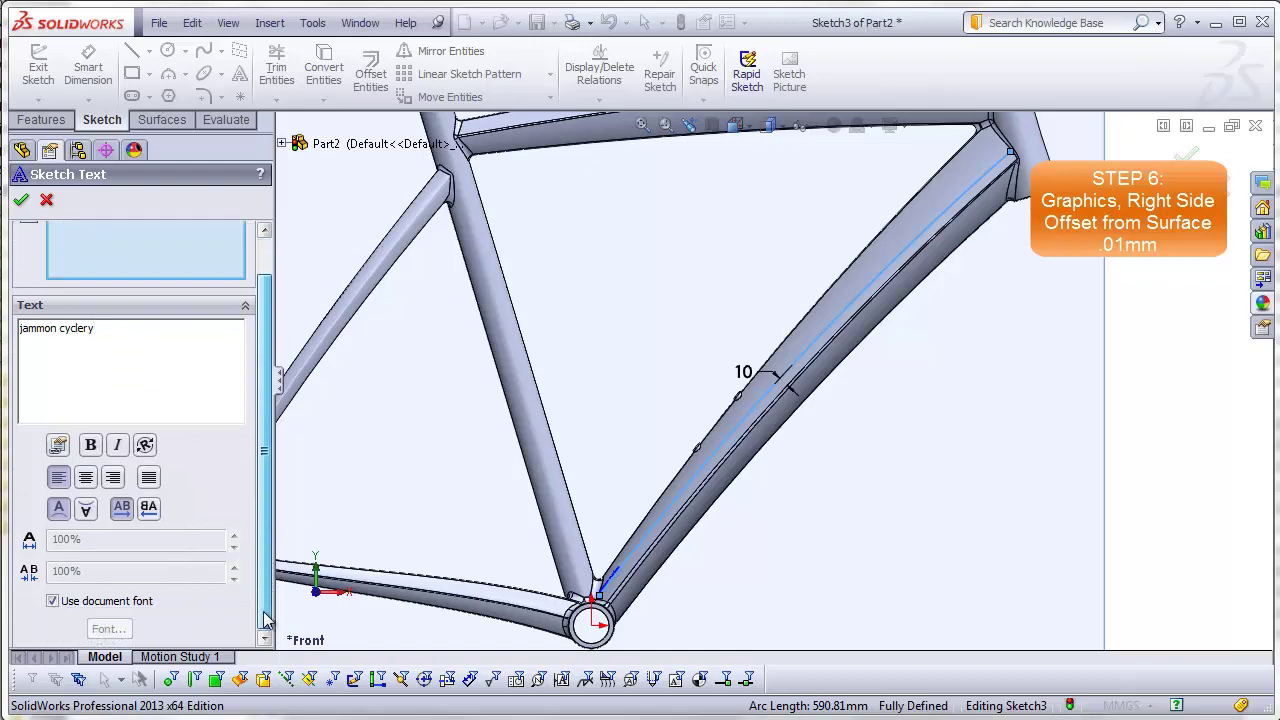
pyautogui.click(52, 601)
pyautogui.click(108, 628)
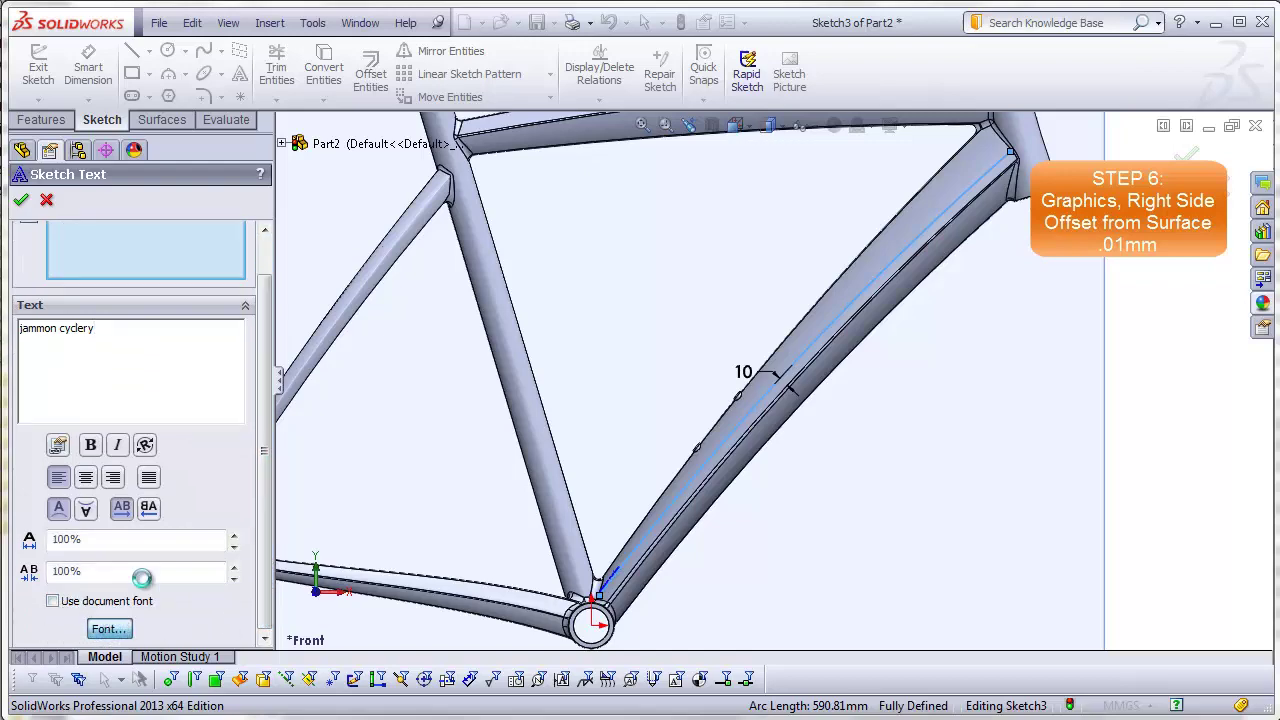
pyautogui.moveTo(513, 283); pyautogui.dragTo(411, 289)
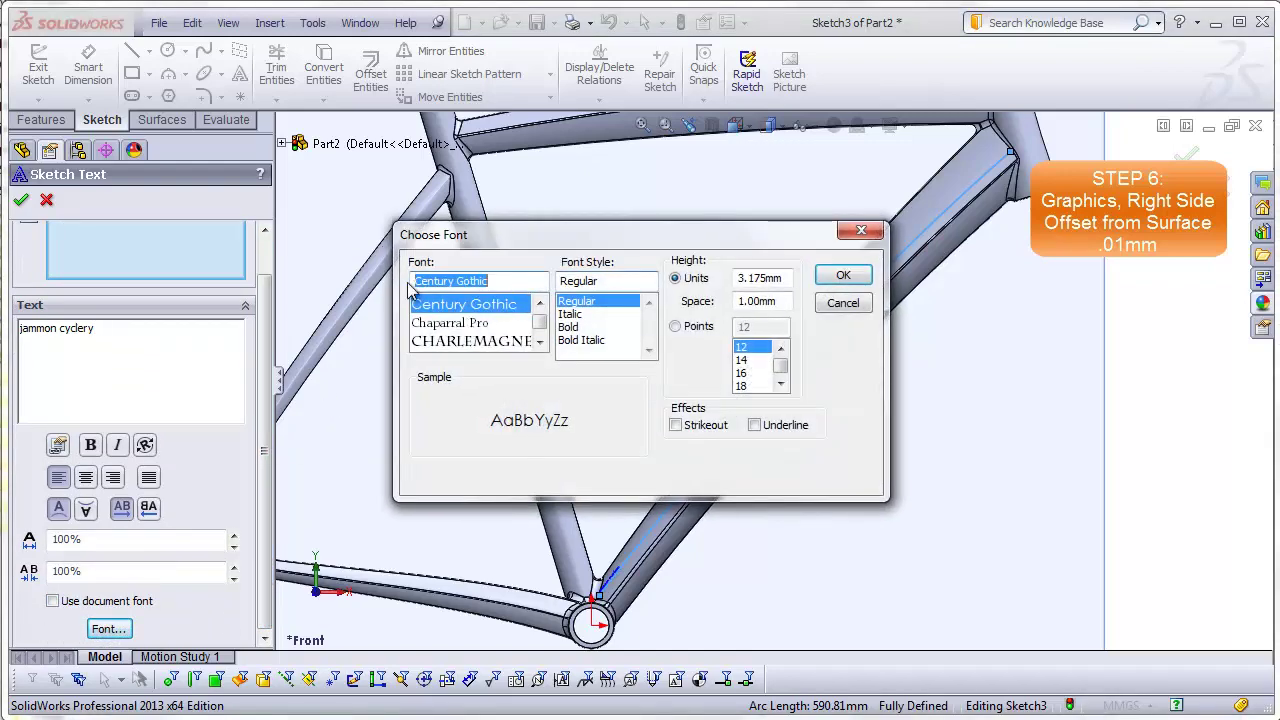
pyautogui.write('gill')
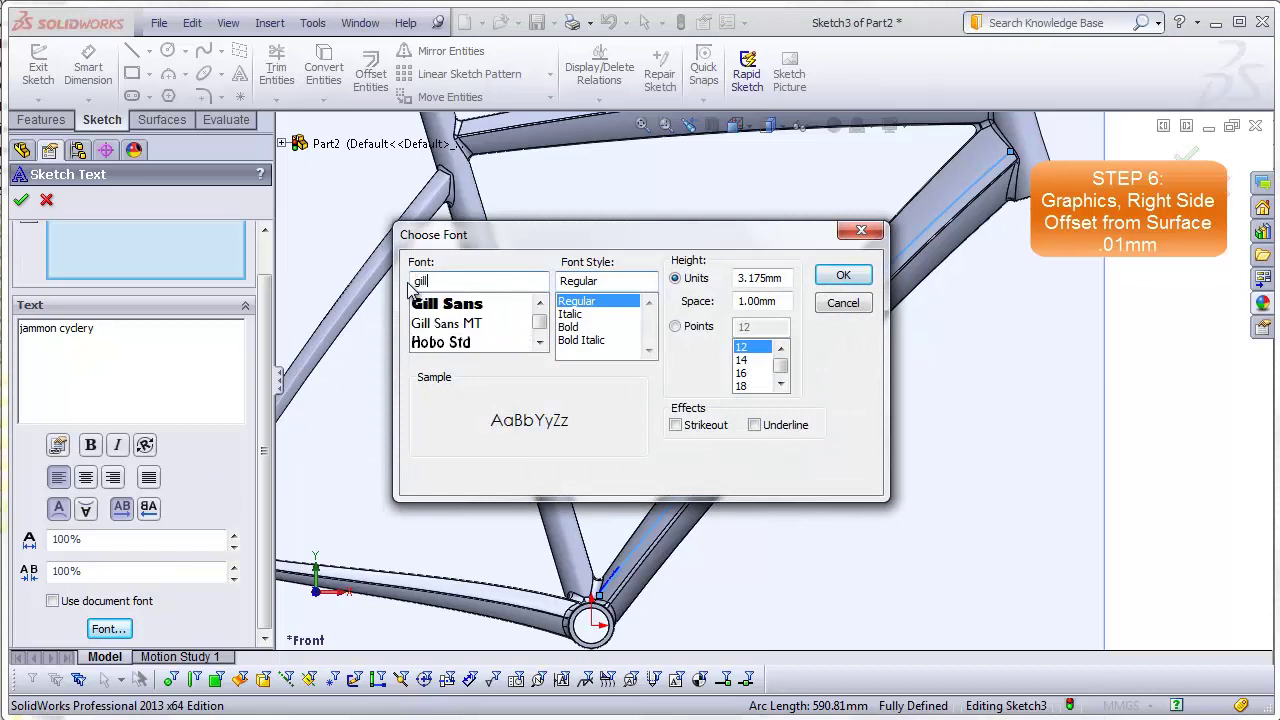
pyautogui.click(456, 329)
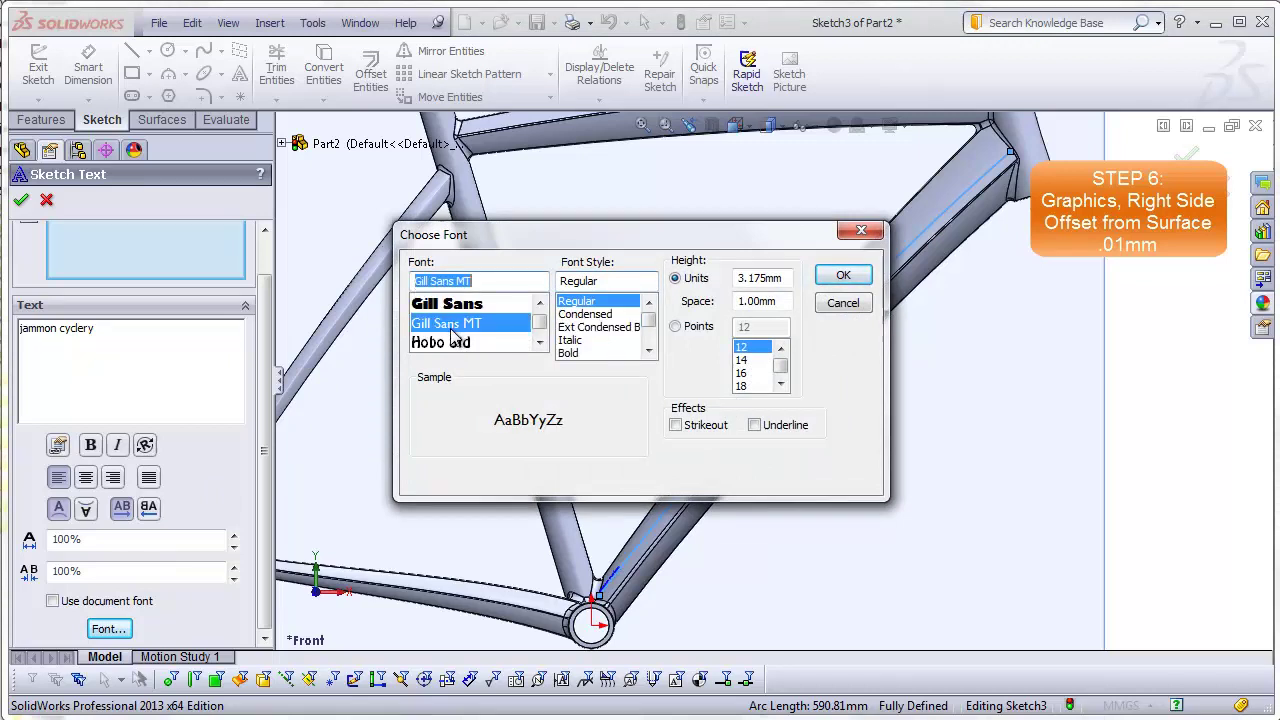
pyautogui.click(570, 354)
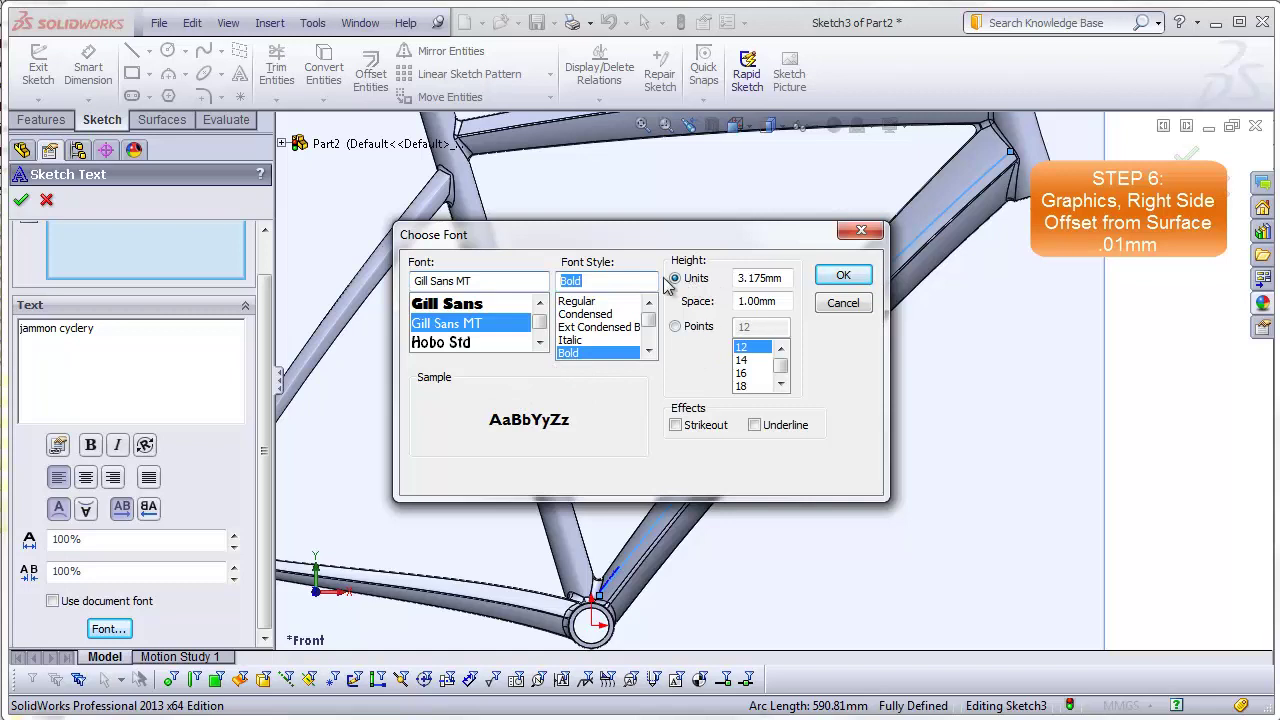
pyautogui.moveTo(787, 281); pyautogui.dragTo(729, 280)
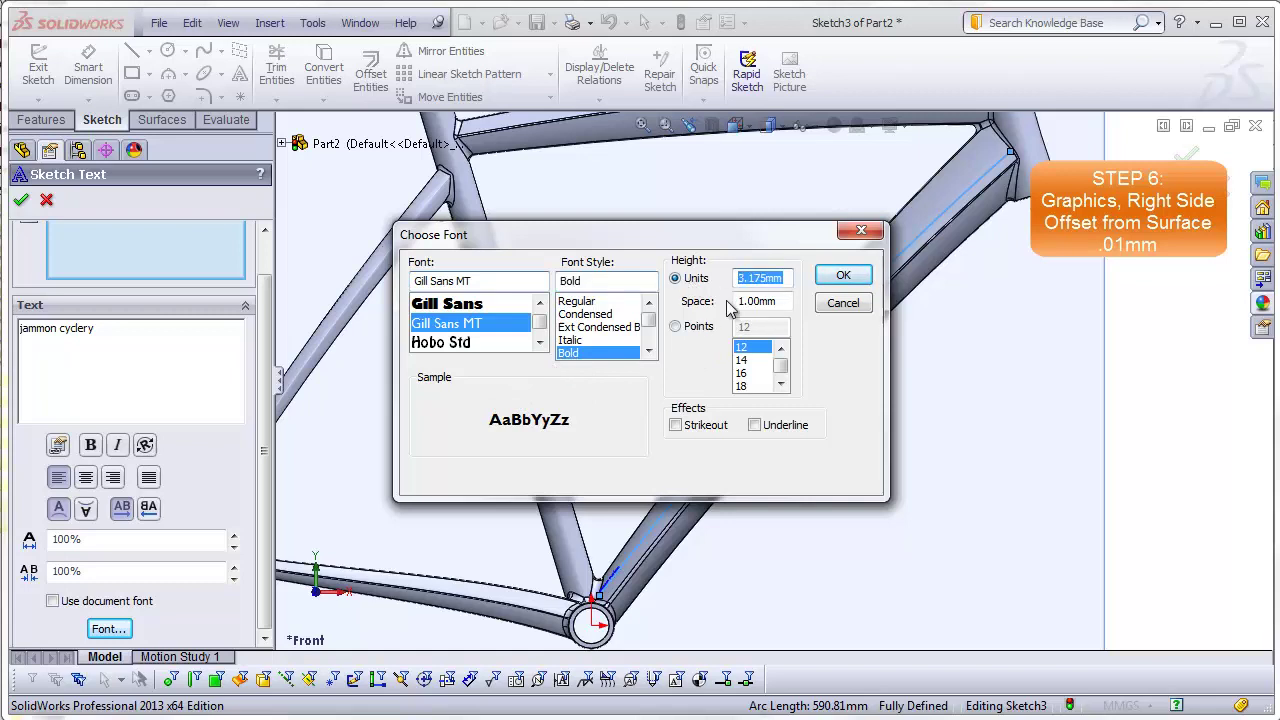
pyautogui.write('20')
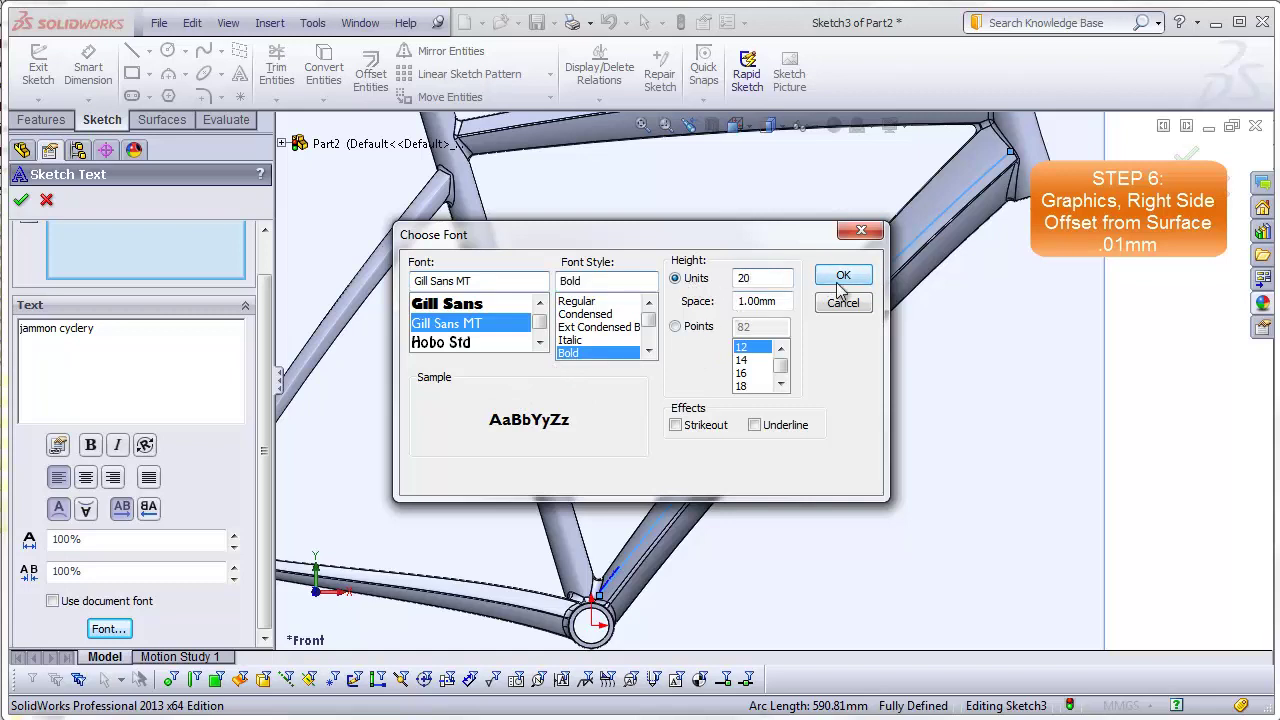
pyautogui.click(843, 275)
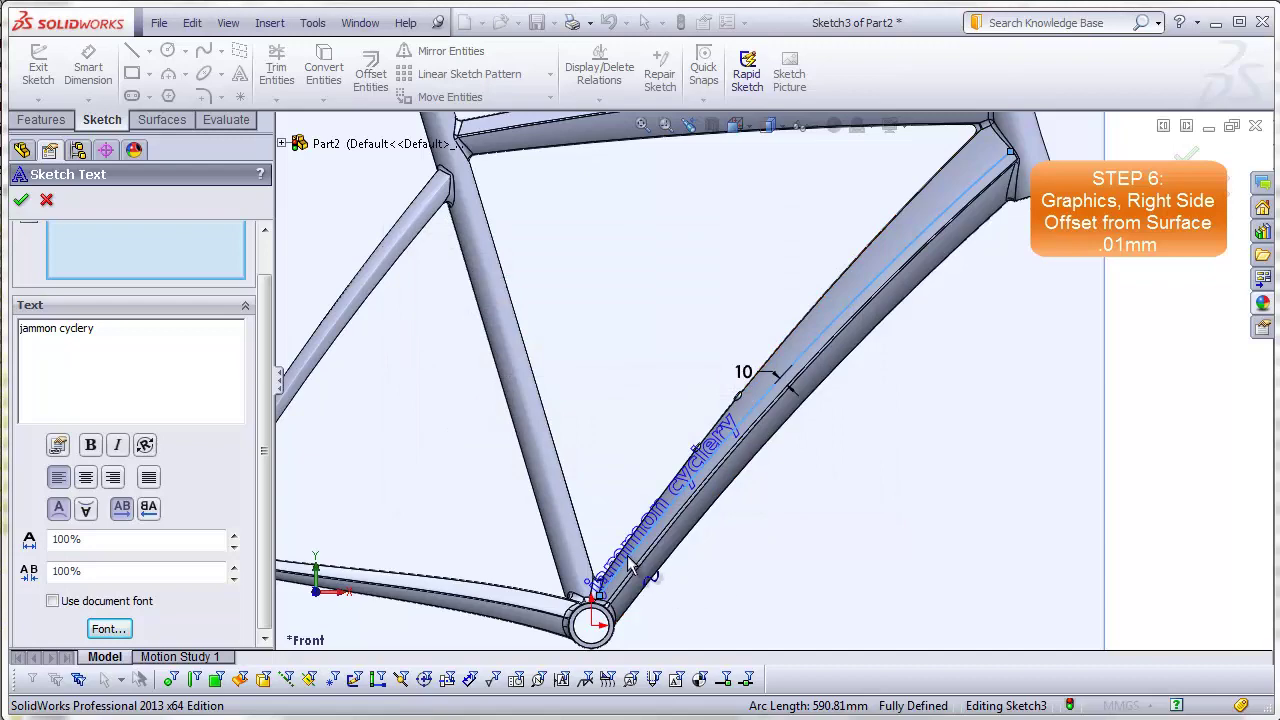
pyautogui.scroll(-3, 640, 565)
pyautogui.scroll(4, 850, 494)
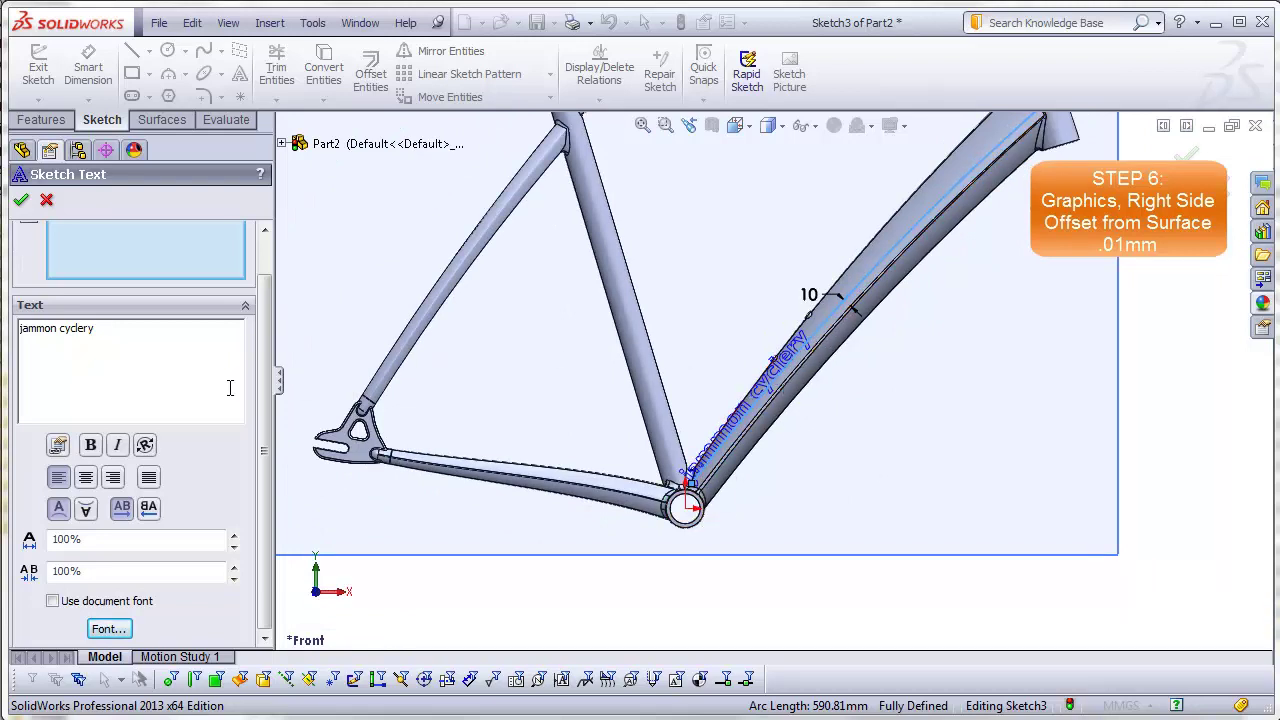
# Reduce the sketch text's height to 15 mm and change its font style to Italic
pyautogui.scroll(1, 268, 372)
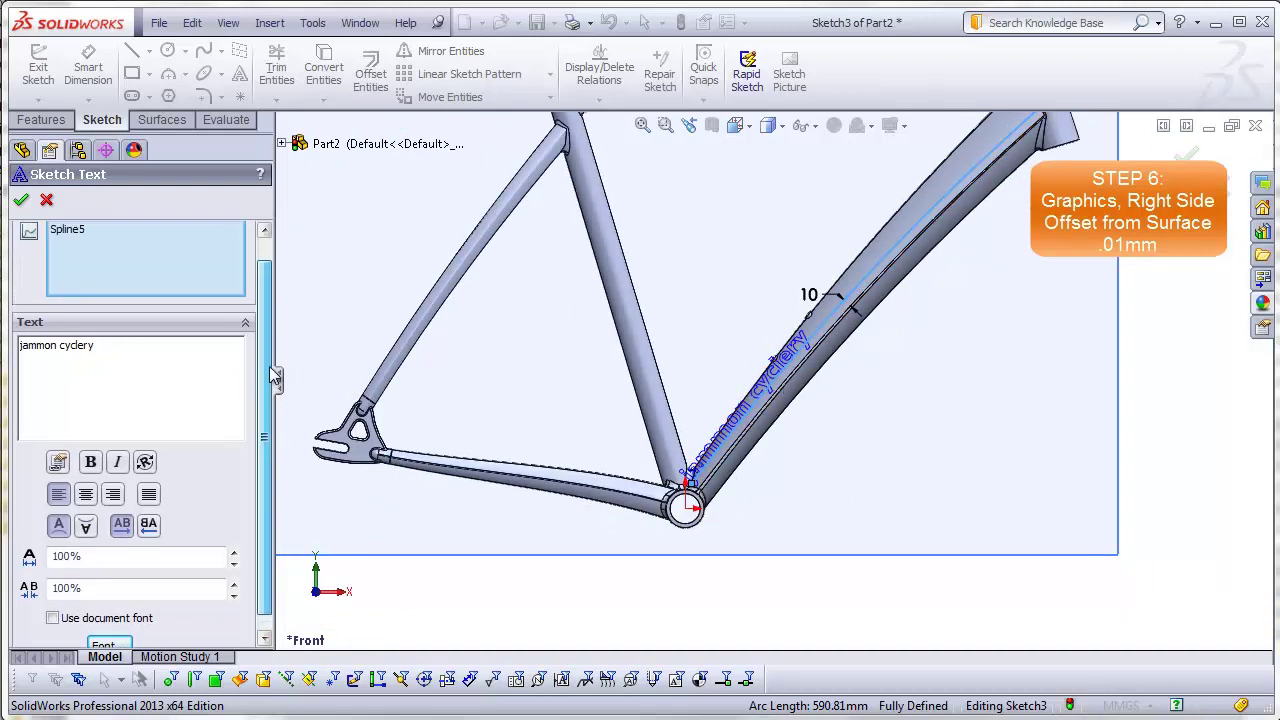
pyautogui.click(112, 646)
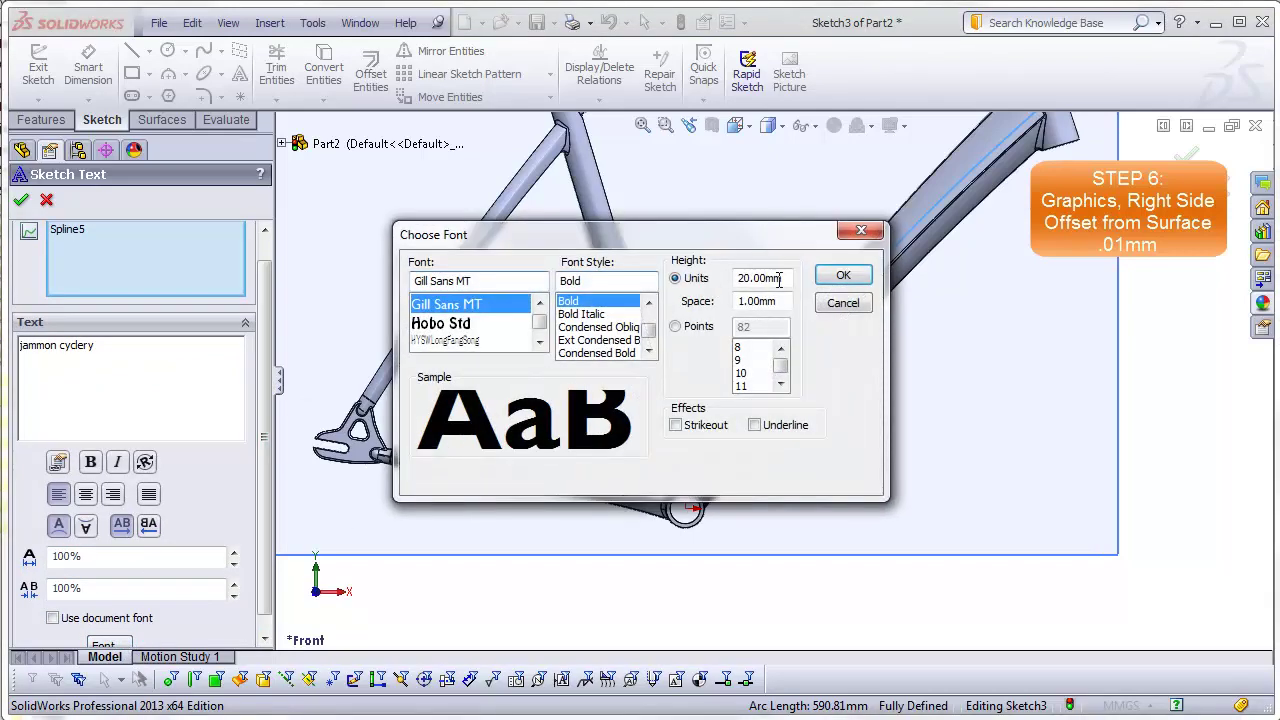
pyautogui.moveTo(785, 279); pyautogui.dragTo(712, 281)
pyautogui.write('15')
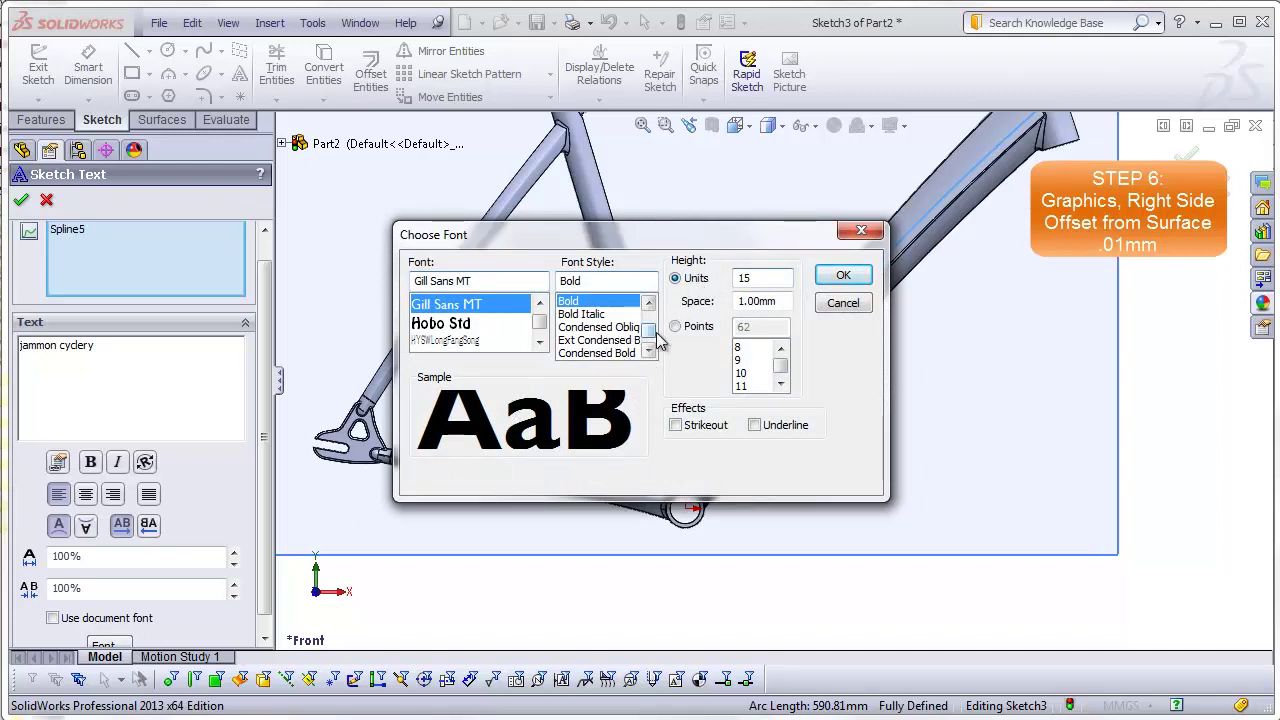
pyautogui.scroll(2, 651, 334)
pyautogui.click(590, 314)
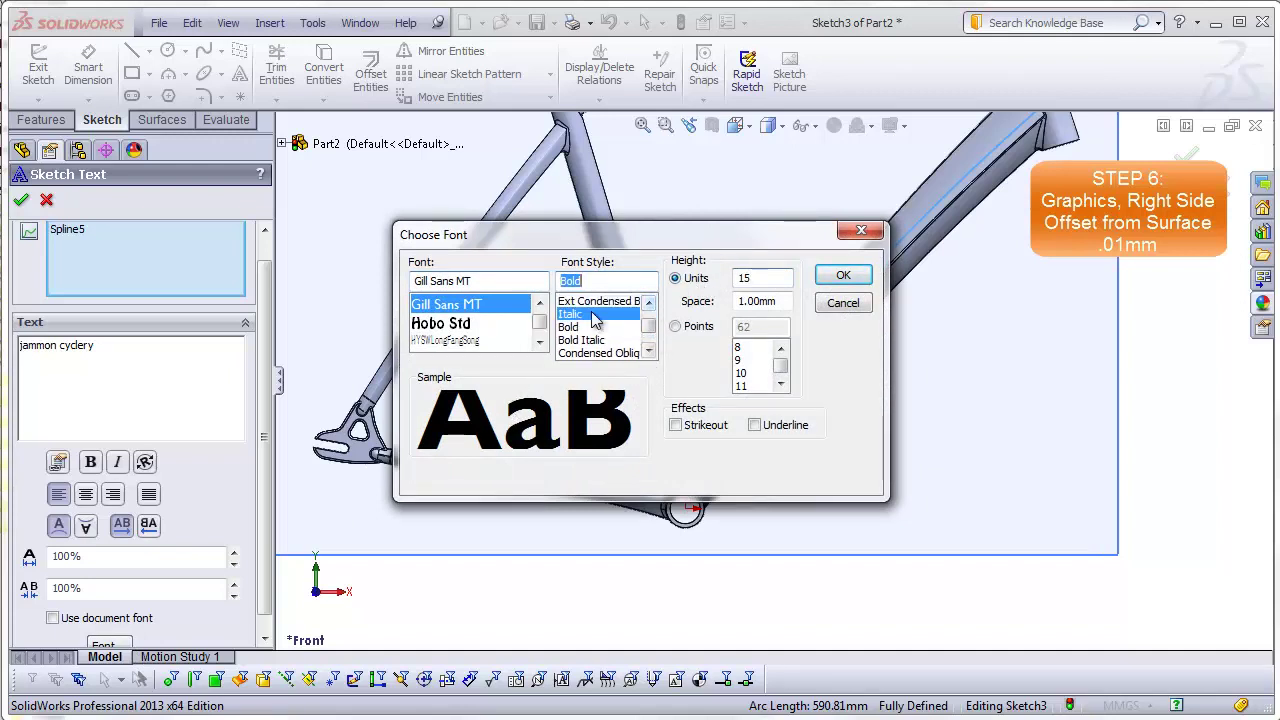
pyautogui.click(843, 275)
pyautogui.scroll(-1, 737, 448)
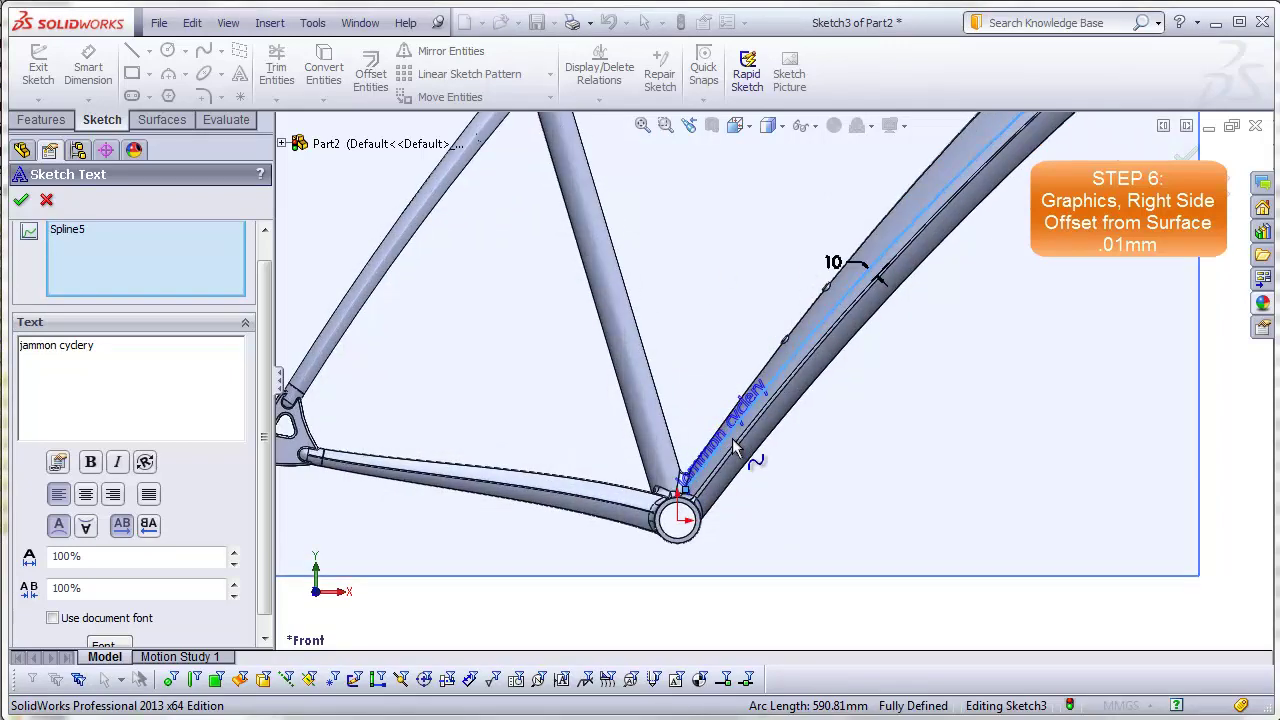
pyautogui.scroll(-2, 737, 448)
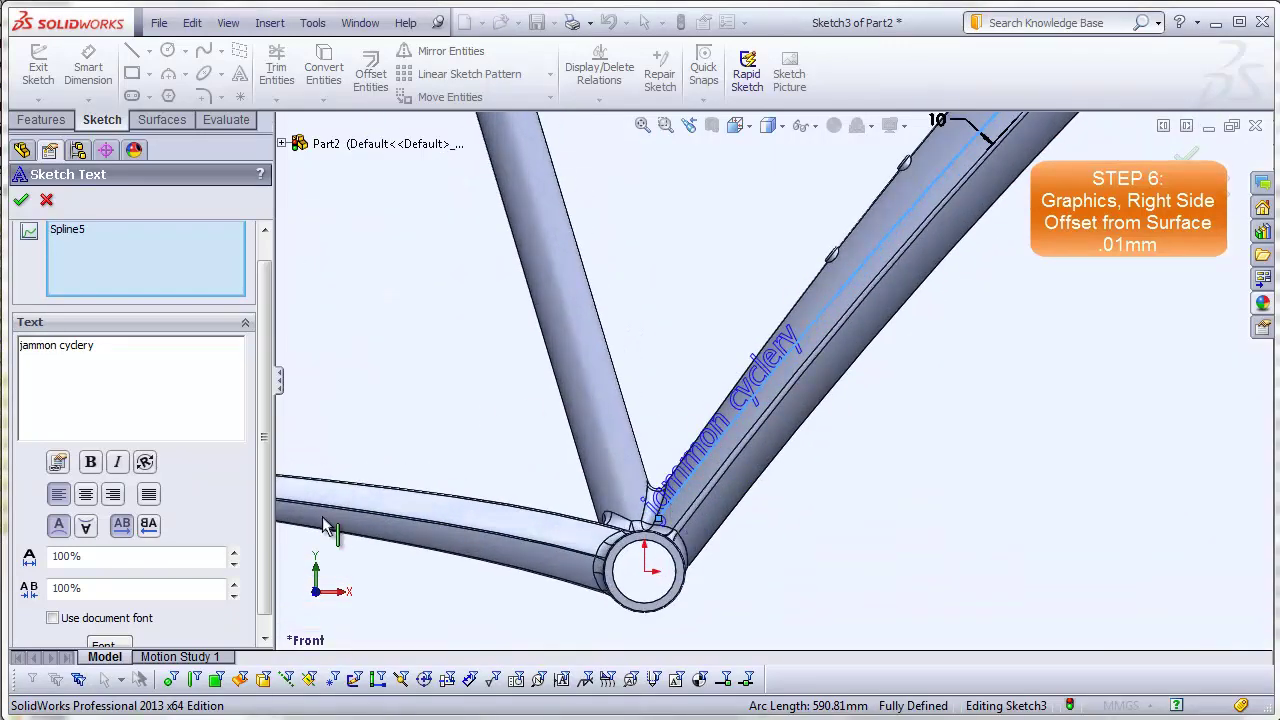
# Set the sketch text's width factor to 150% and spacing to 110%, and accept the text
pyautogui.scroll(-1, 262, 557)
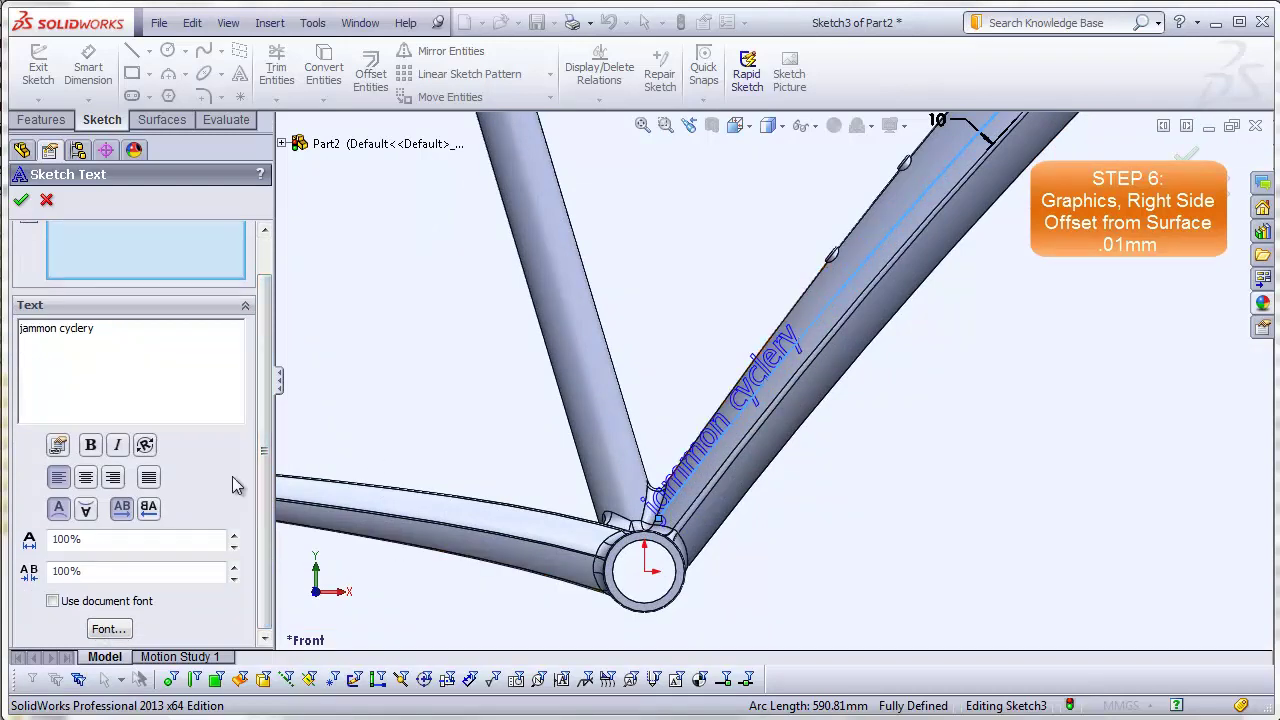
pyautogui.click(57, 539)
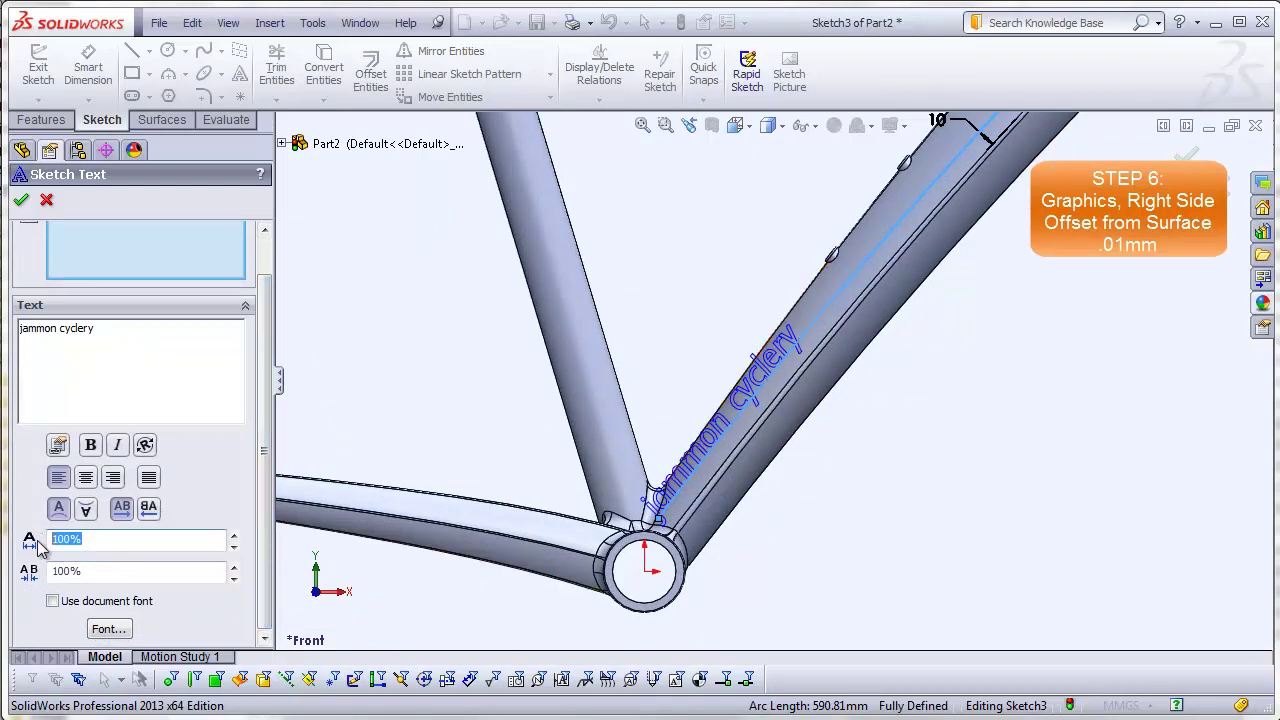
pyautogui.write('1')
pyautogui.press('Return')
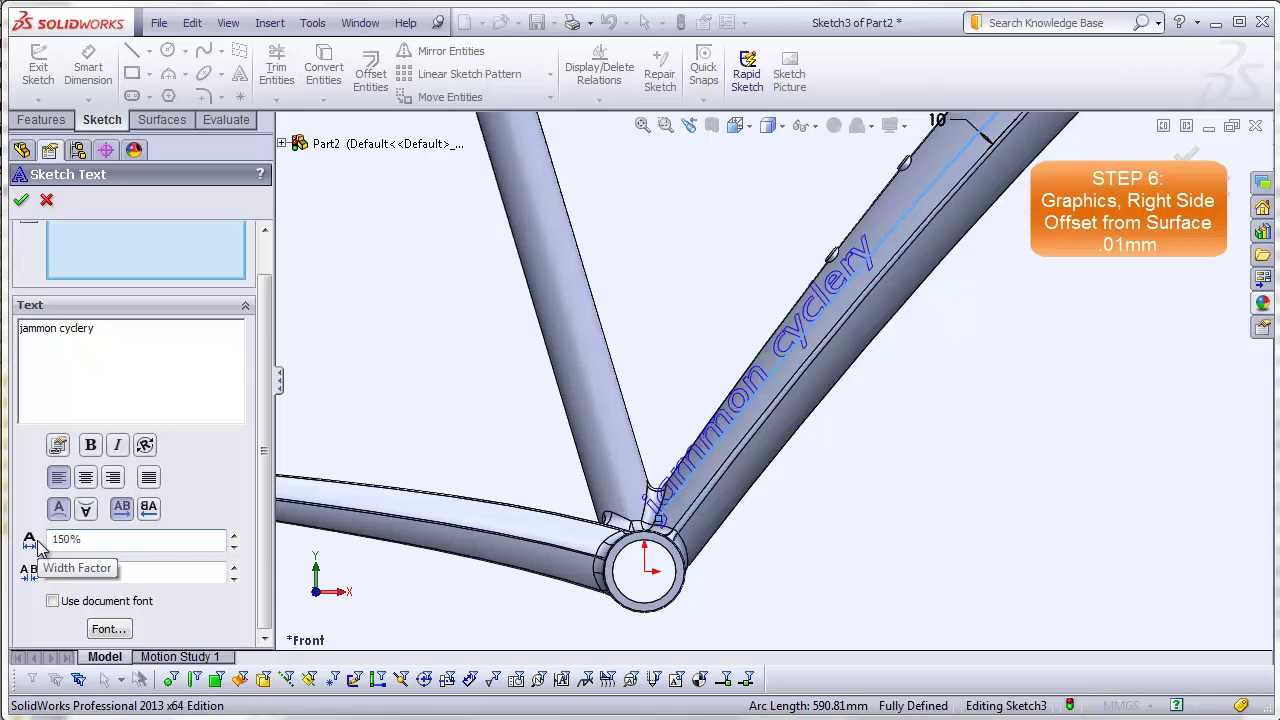
pyautogui.click(234, 566)
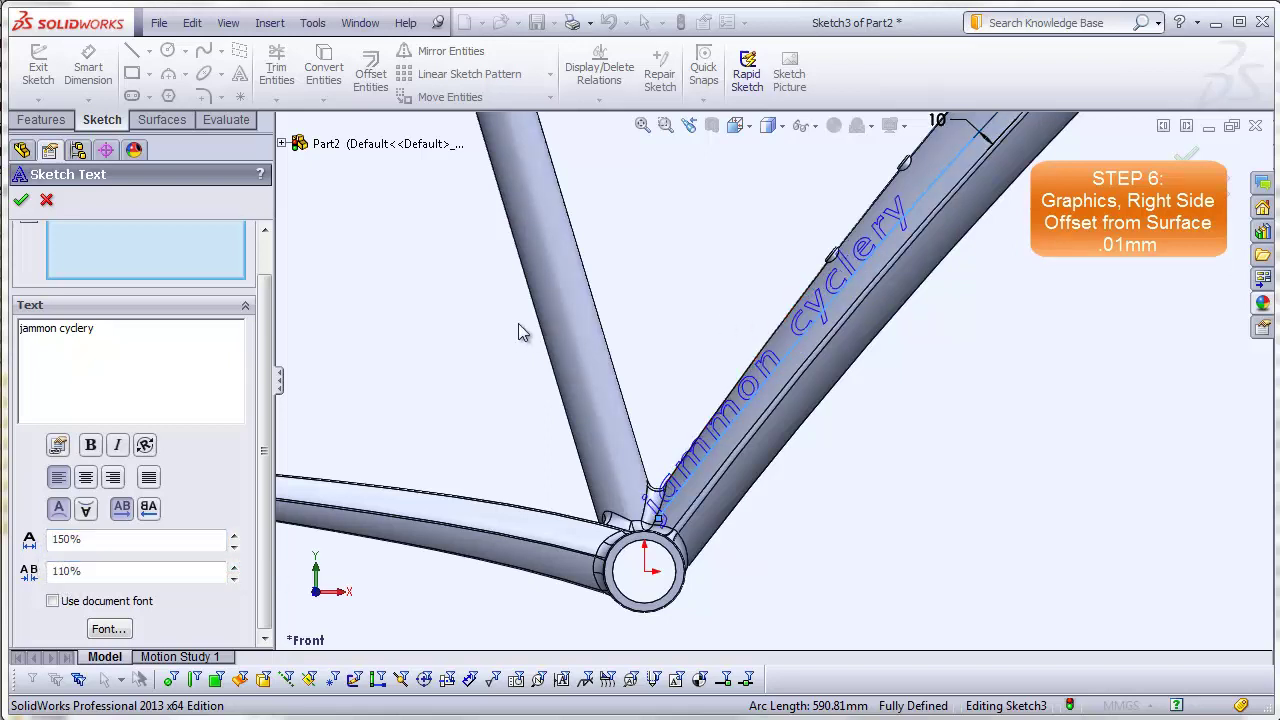
pyautogui.click(21, 201)
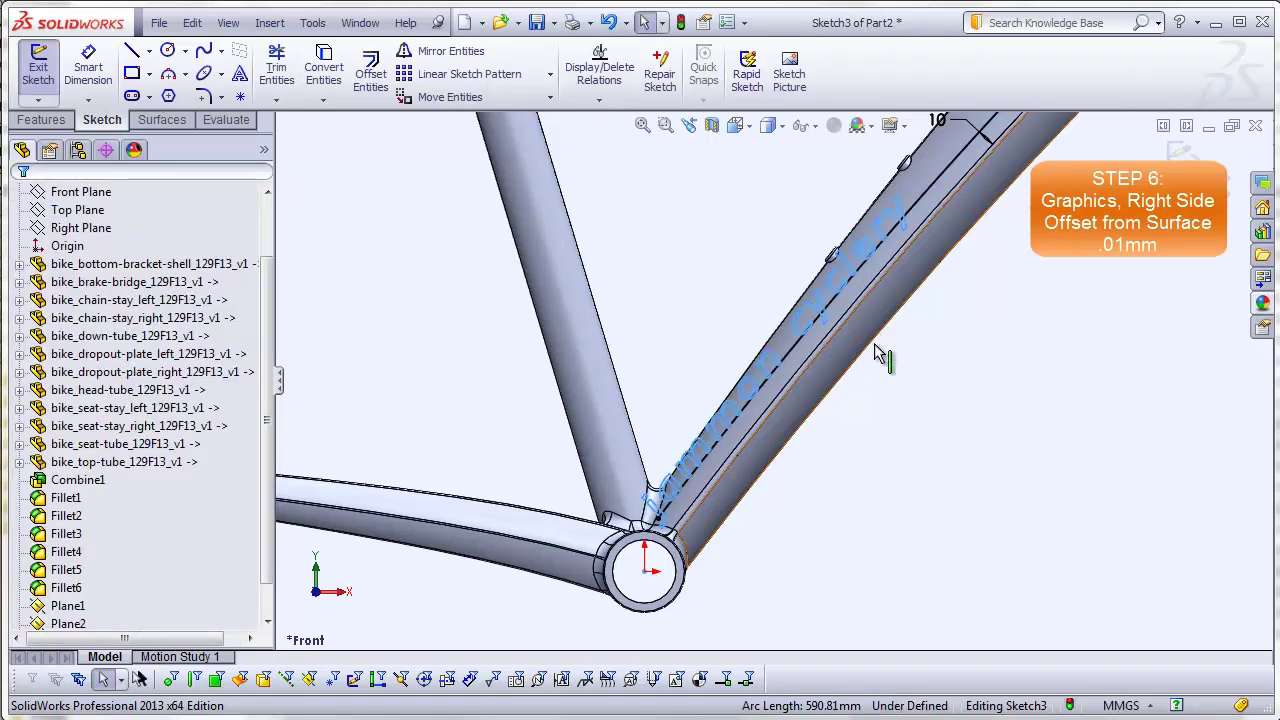
# Convert the offset spline under the text to construction geometry
pyautogui.click(928, 204)
pyautogui.click(52, 464)
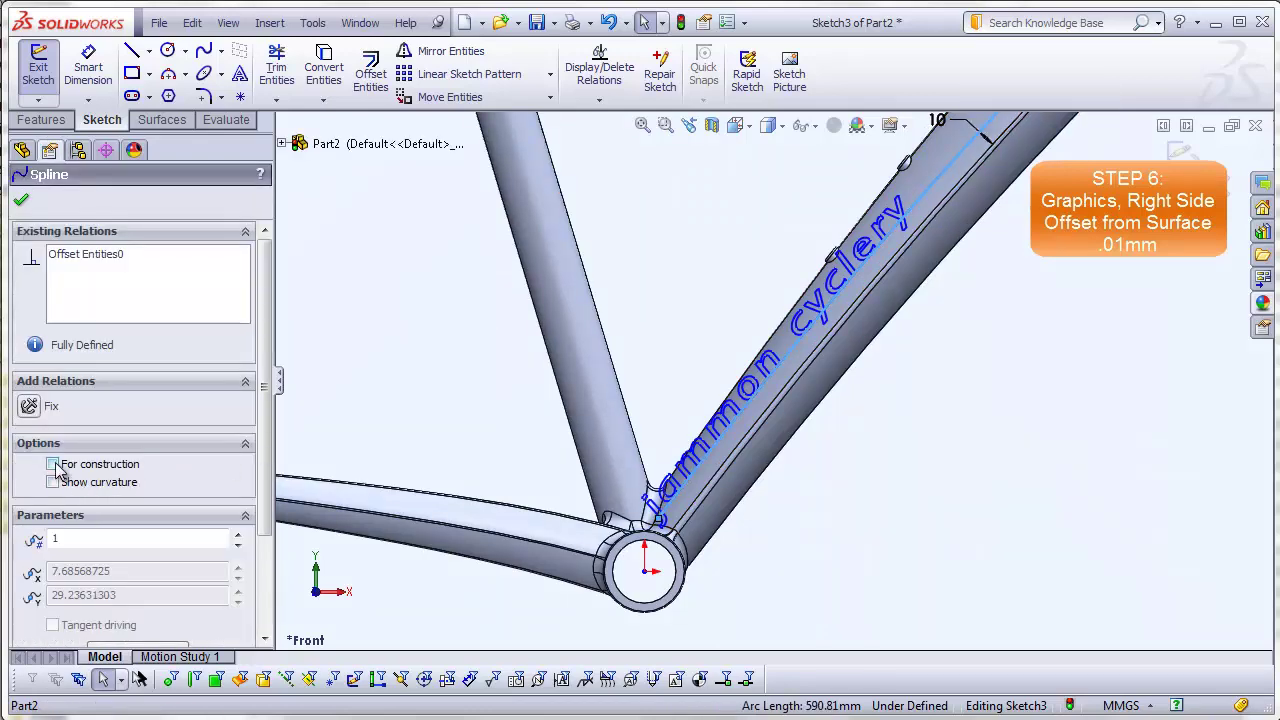
pyautogui.press('Return')
pyautogui.scroll(5, 894, 510)
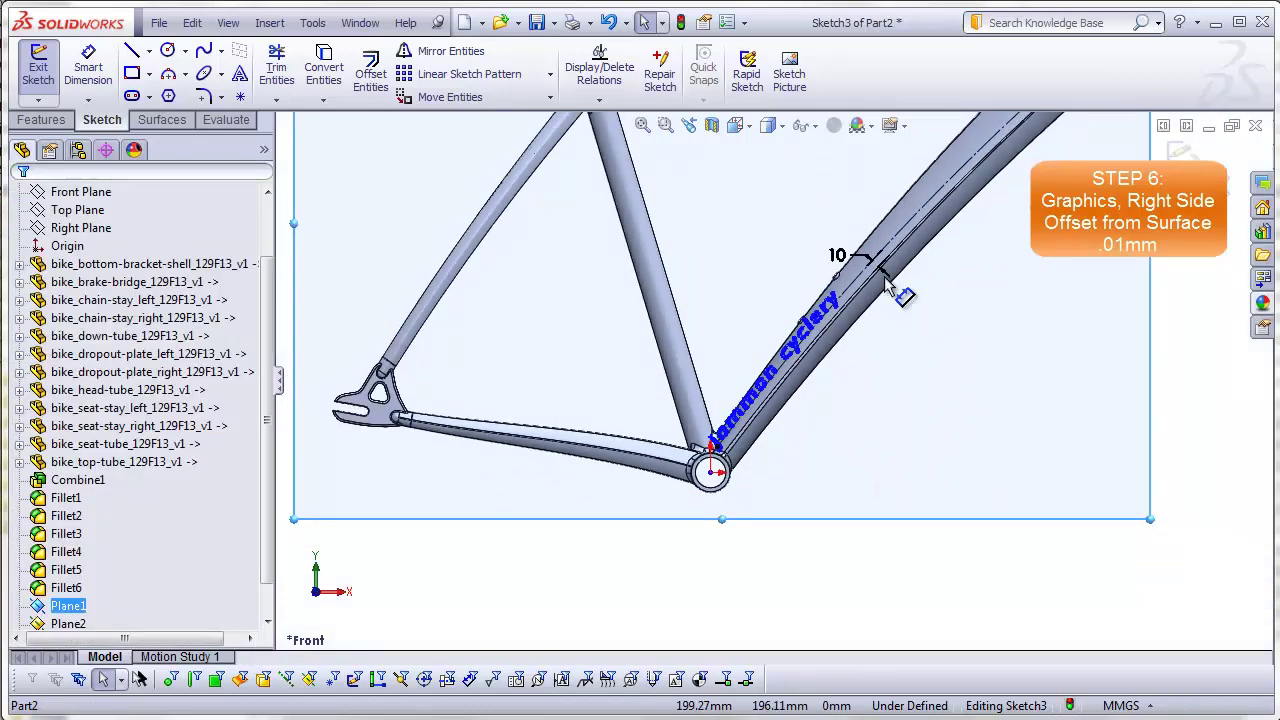
pyautogui.press('f')
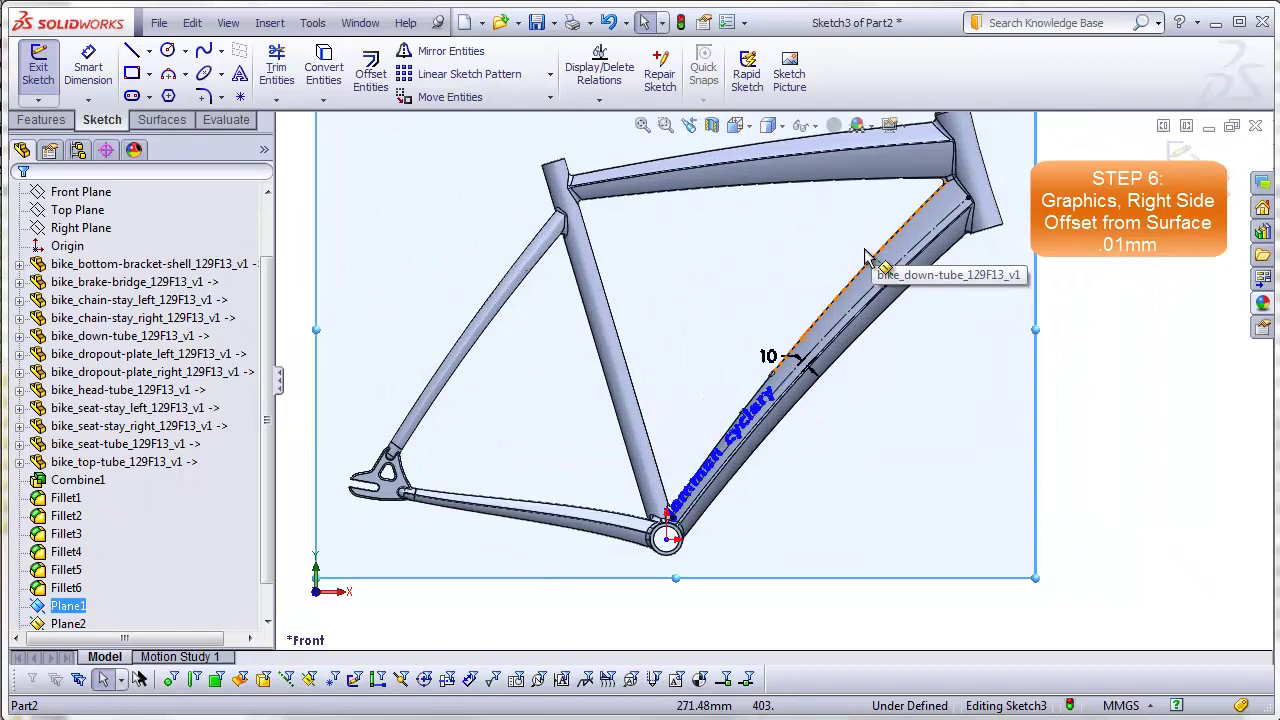
# Move the text's start point up along the offset spline to about X 164 mm, Y 219 mm near the down tube's middle
pyautogui.scroll(3, 727, 484)
pyautogui.doubleClick(714, 466)
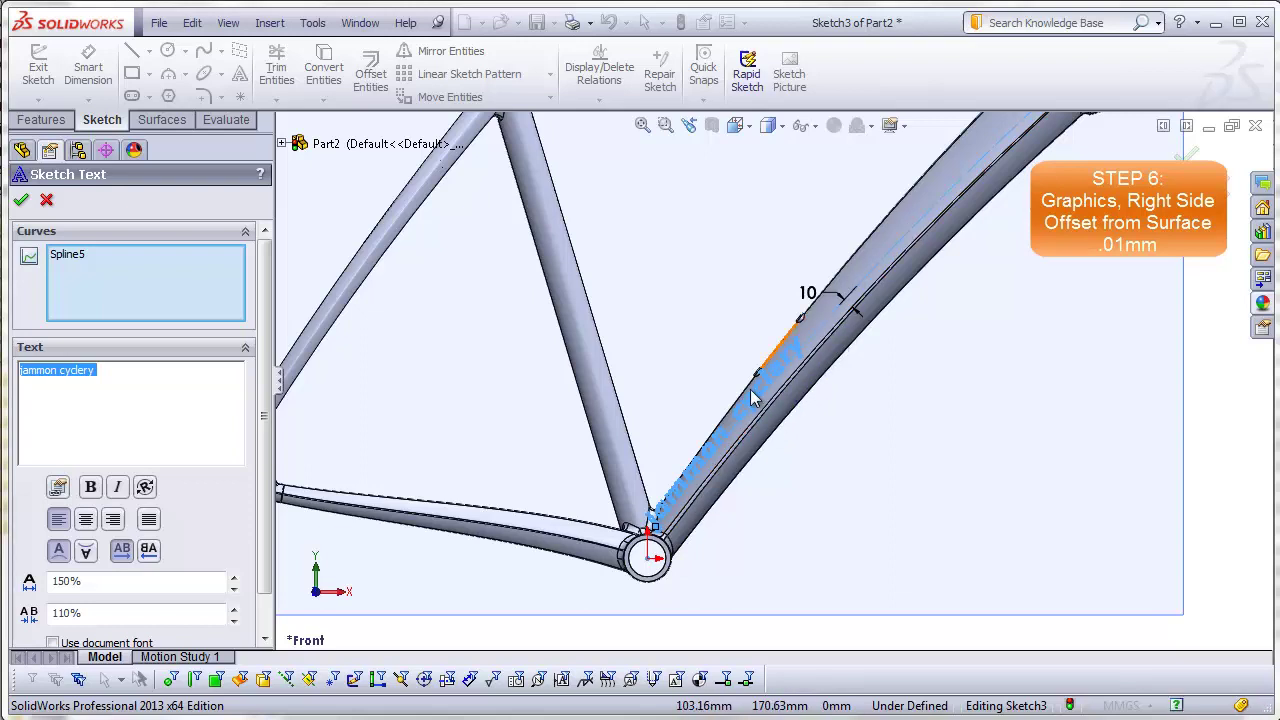
pyautogui.click(47, 201)
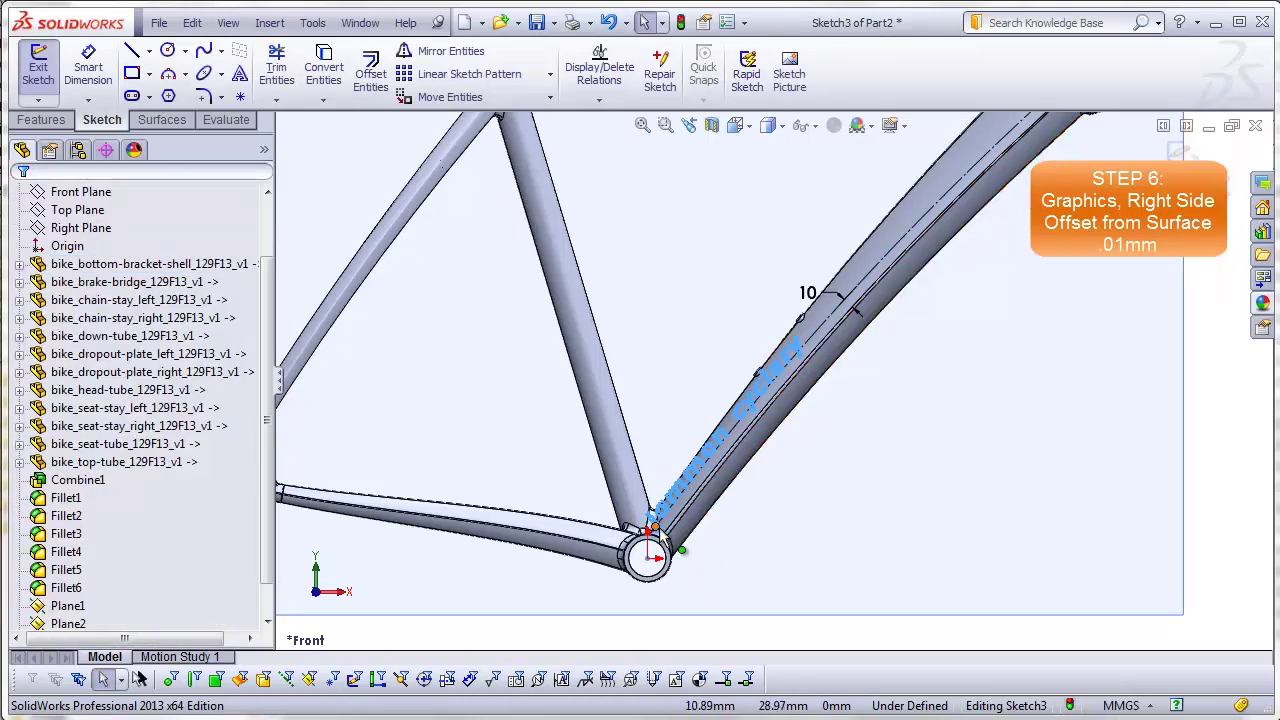
pyautogui.moveTo(660, 535)
pyautogui.mouseDown()
pyautogui.moveTo(697, 511)
pyautogui.moveTo(830, 330)
pyautogui.mouseUp()
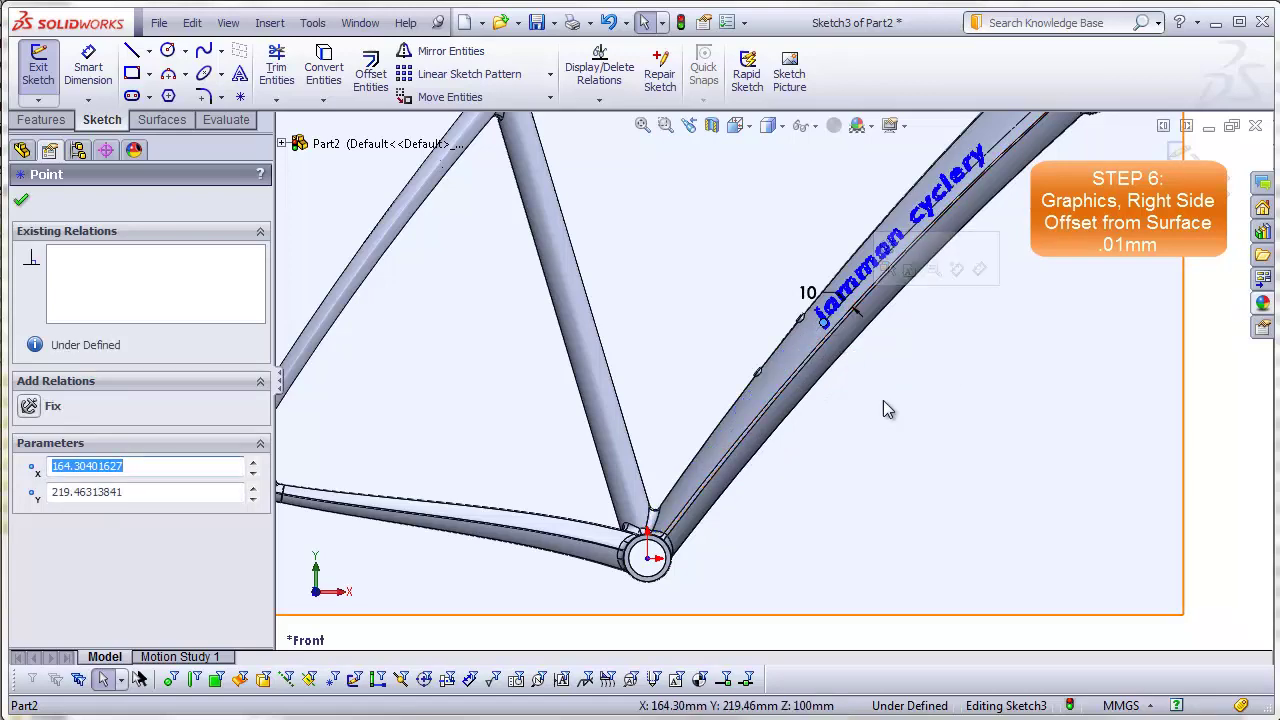
pyautogui.scroll(3, 885, 400)
pyautogui.scroll(-3, 845, 340)
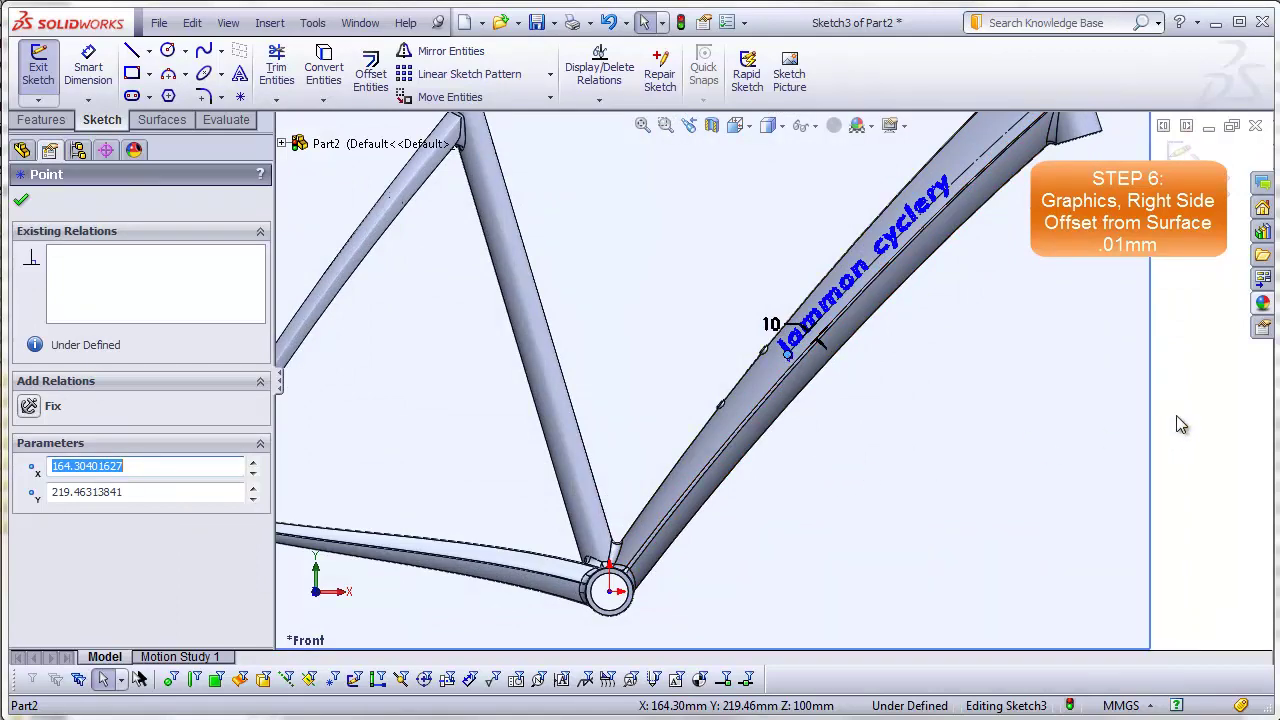
pyautogui.press('Escape')
# Dimension the aligned distance from the origin to the text's start point as 275 mm
pyautogui.click(88, 70)
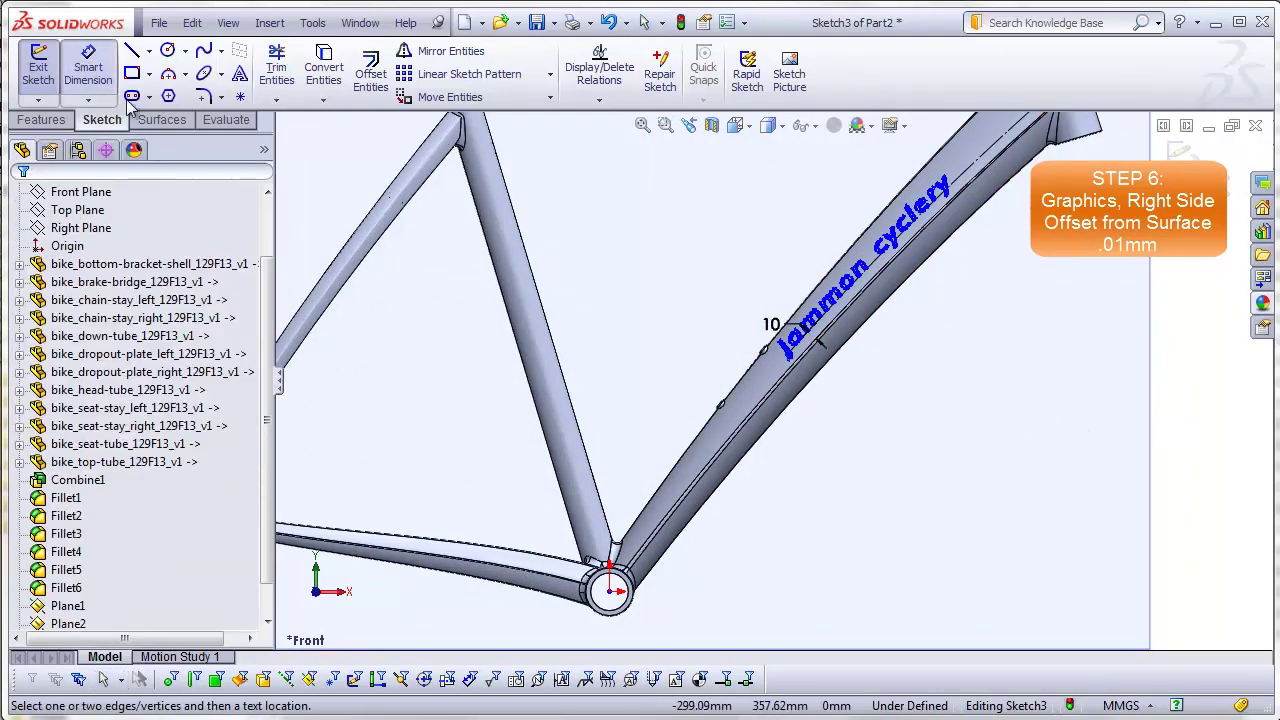
pyautogui.click(611, 592)
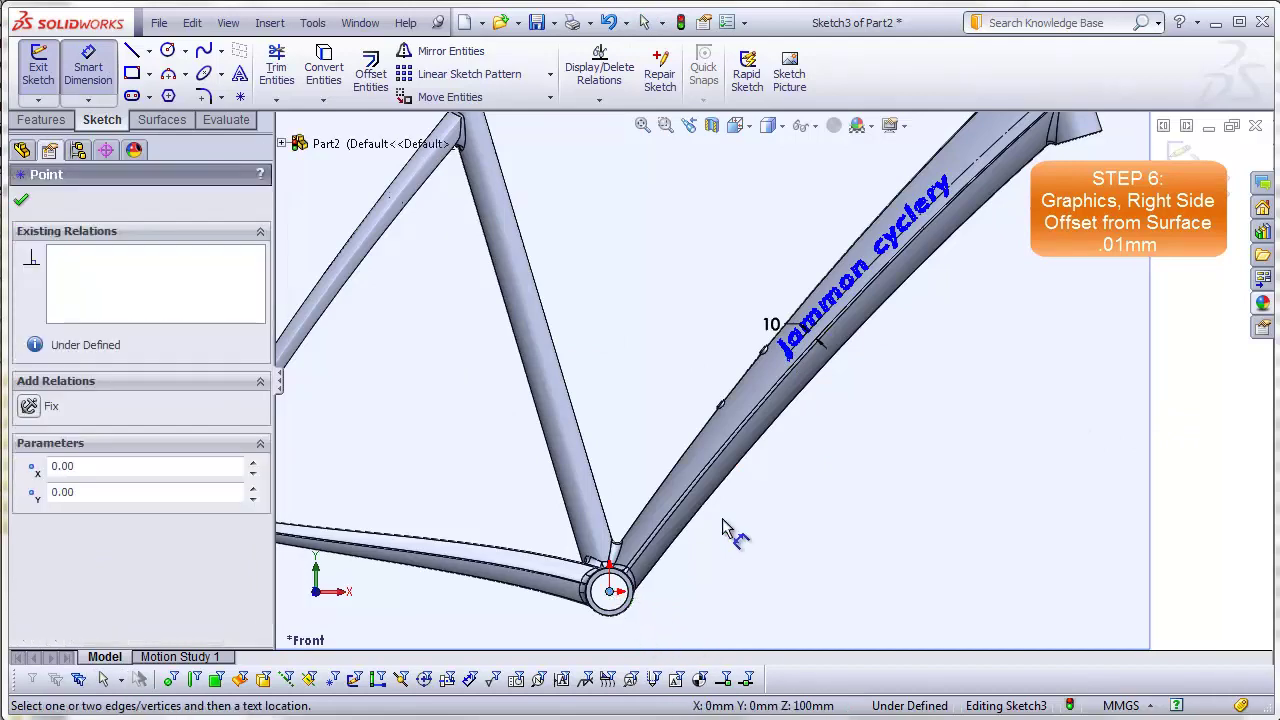
pyautogui.click(788, 356)
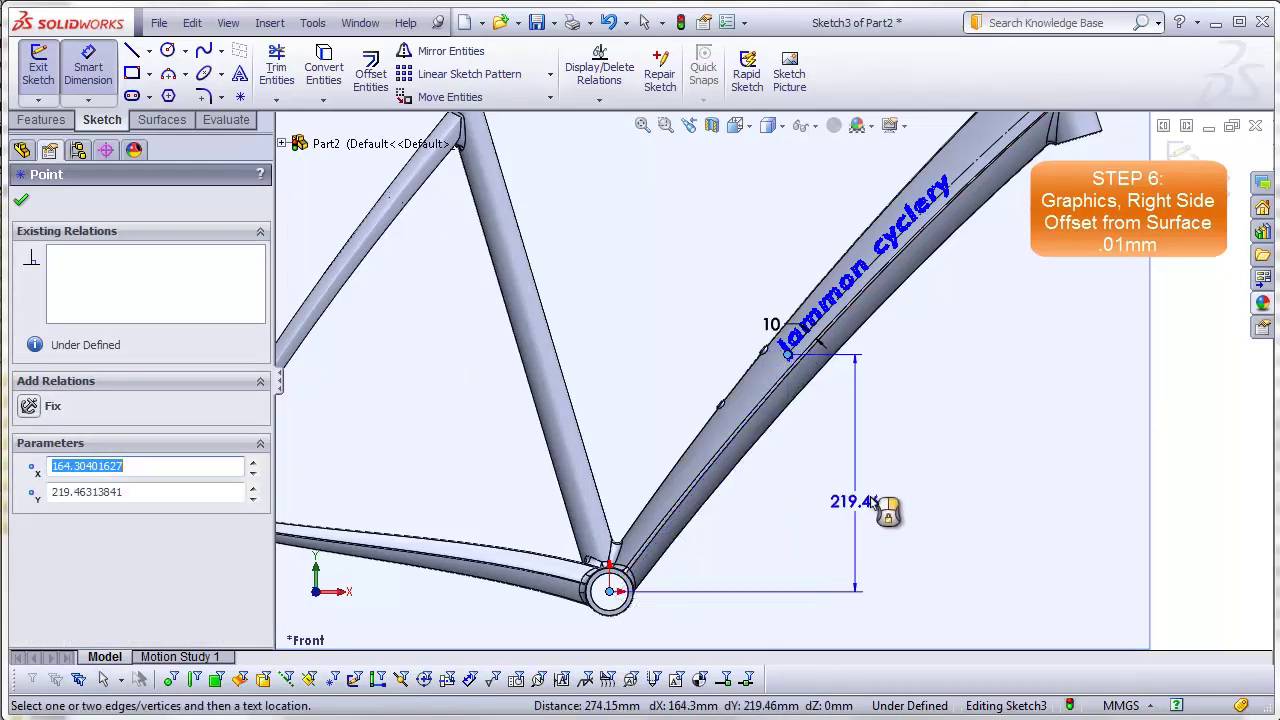
pyautogui.scroll(3, 900, 515)
pyautogui.click(929, 608)
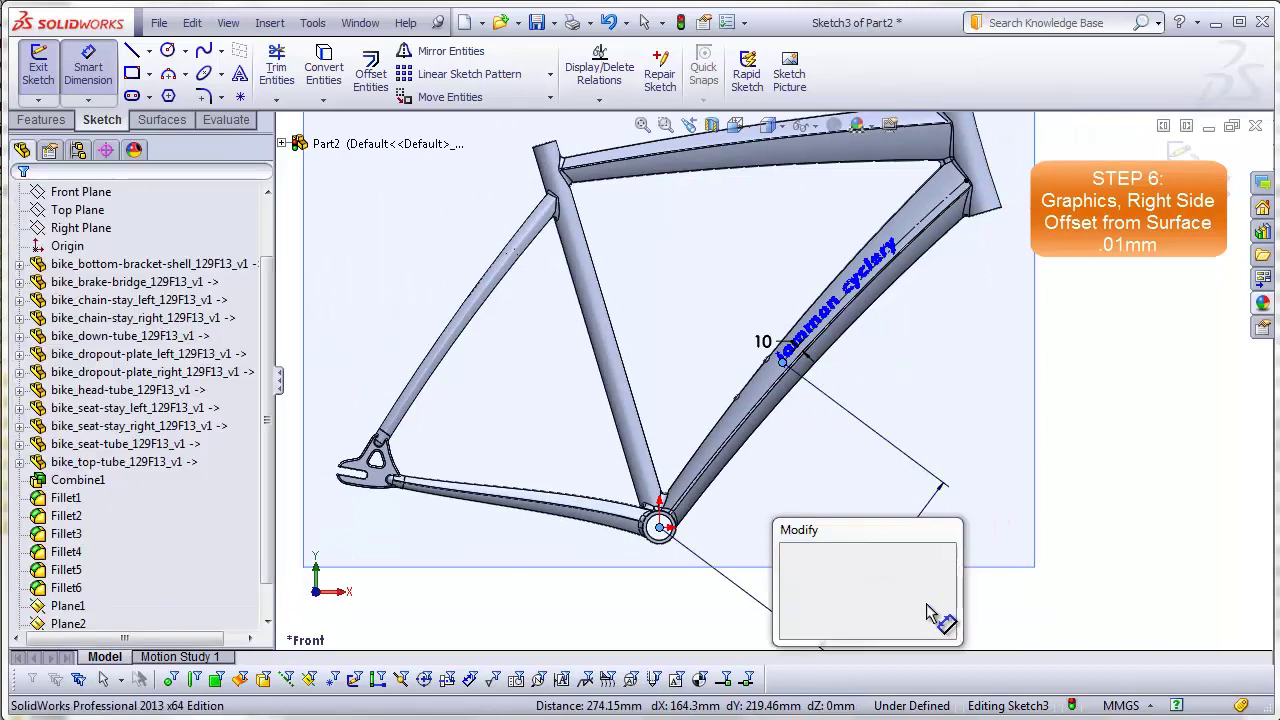
pyautogui.write('2')
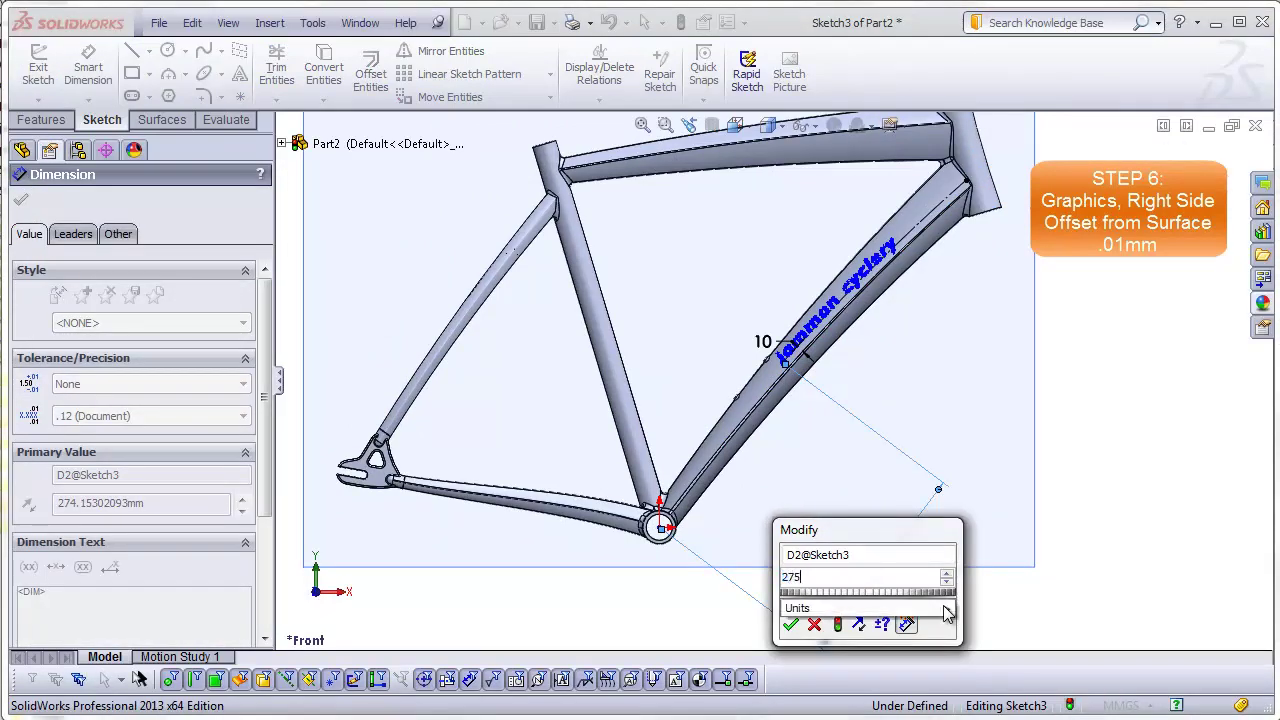
pyautogui.write('75')
pyautogui.press('Return')
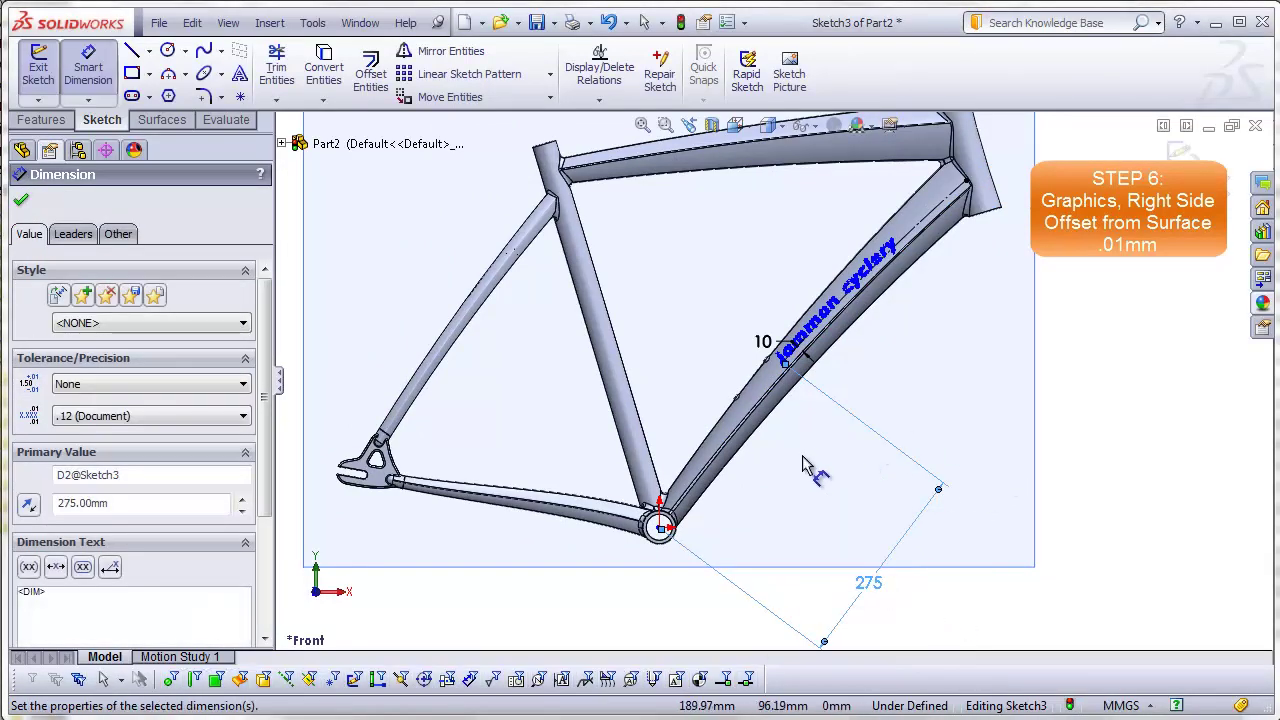
pyautogui.press('Escape')
pyautogui.scroll(-5, 828, 352)
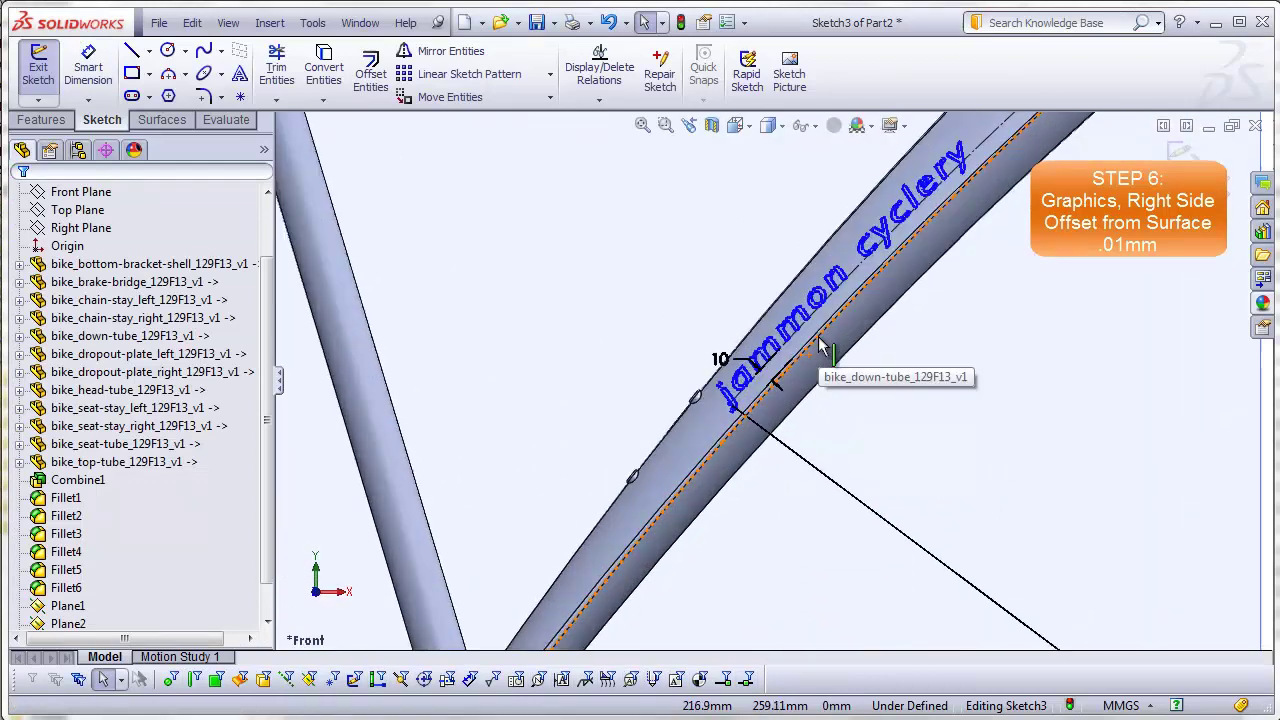
# Start an extruded cut from the text sketch, ending Offset From Surface at the down tube's side face facing the text
pyautogui.scroll(-3, 818, 345)
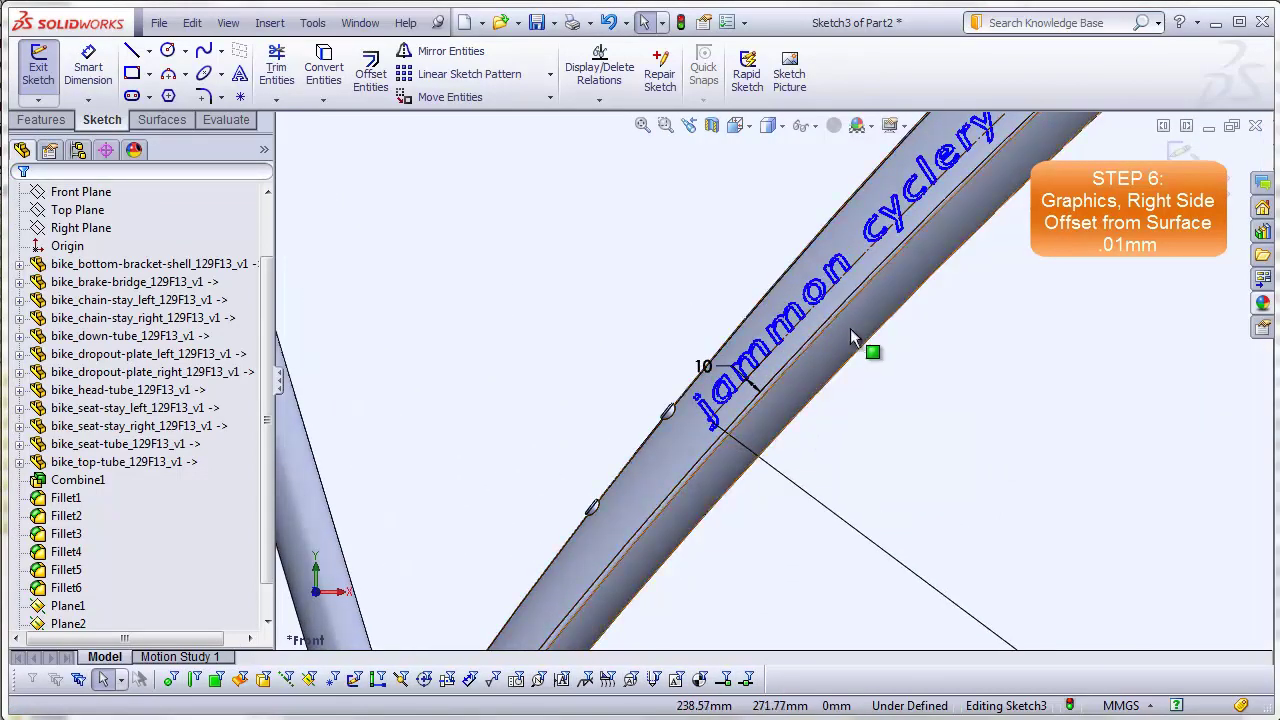
pyautogui.scroll(3, 850, 337)
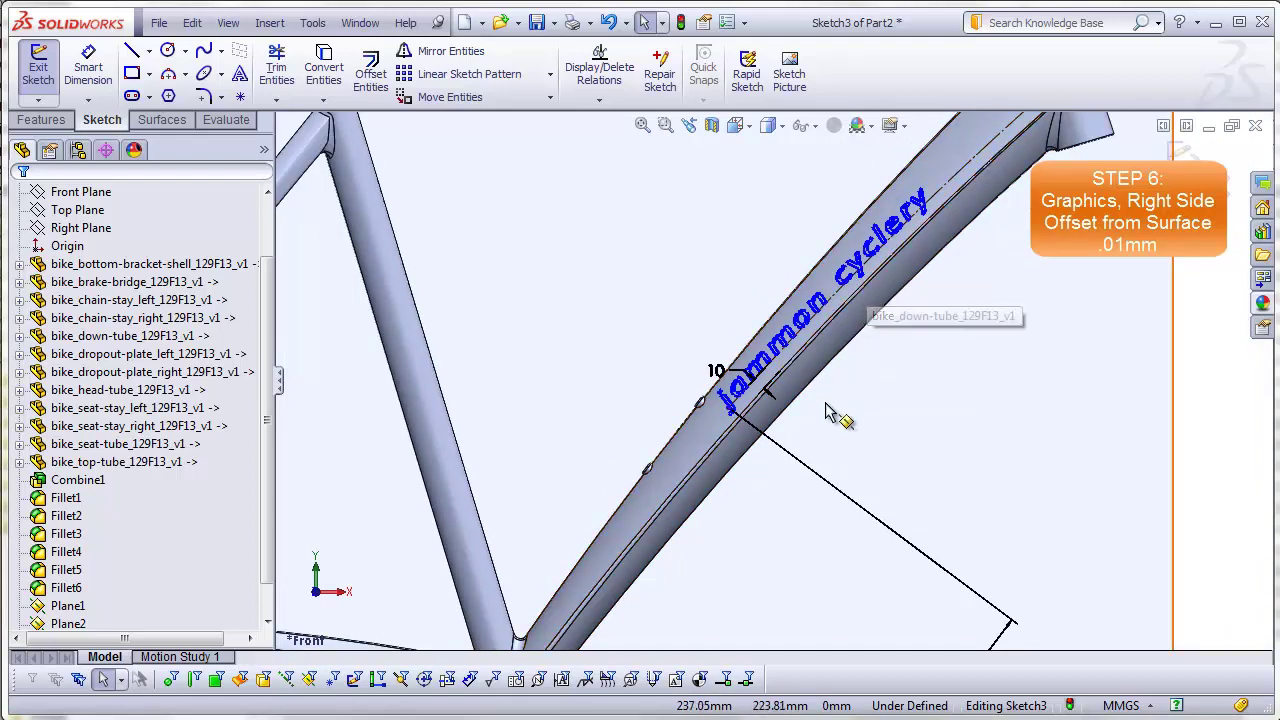
pyautogui.scroll(5, 845, 400)
pyautogui.moveTo(790, 407); pyautogui.dragTo(757, 463, button='middle')
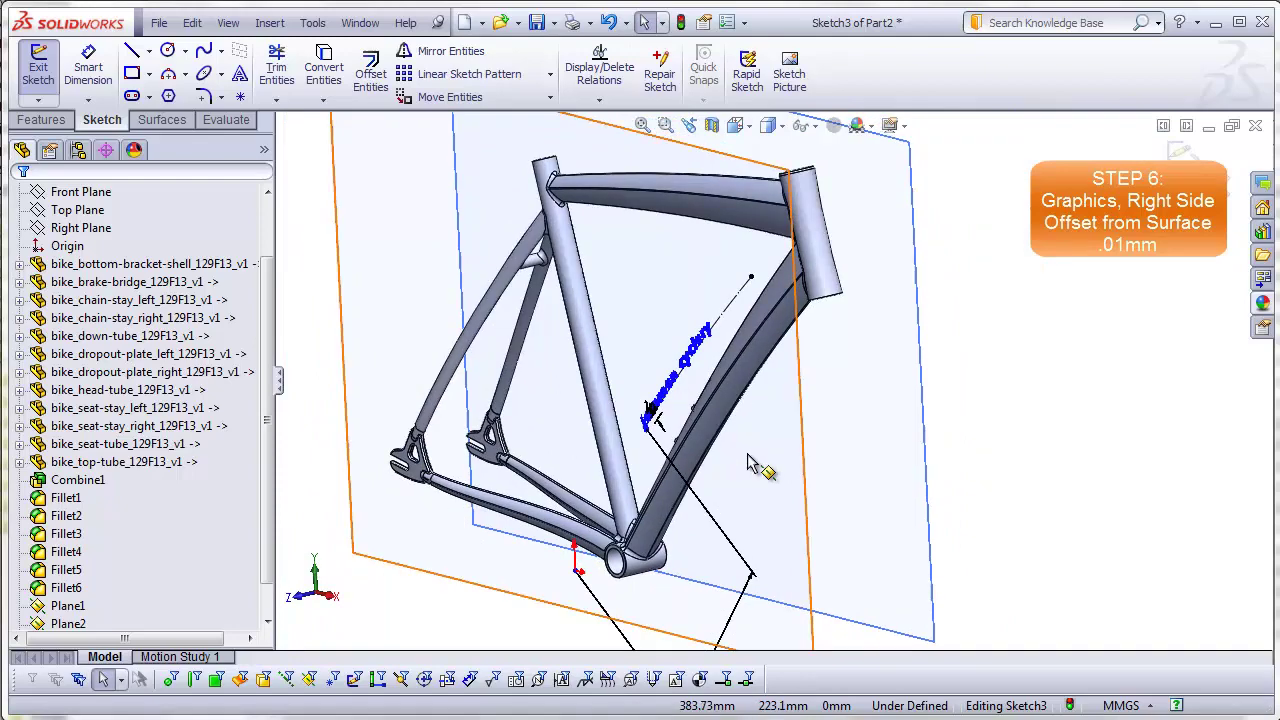
pyautogui.scroll(-3, 733, 338)
pyautogui.moveTo(713, 333); pyautogui.dragTo(731, 357, button='middle')
pyautogui.scroll(-3, 780, 333)
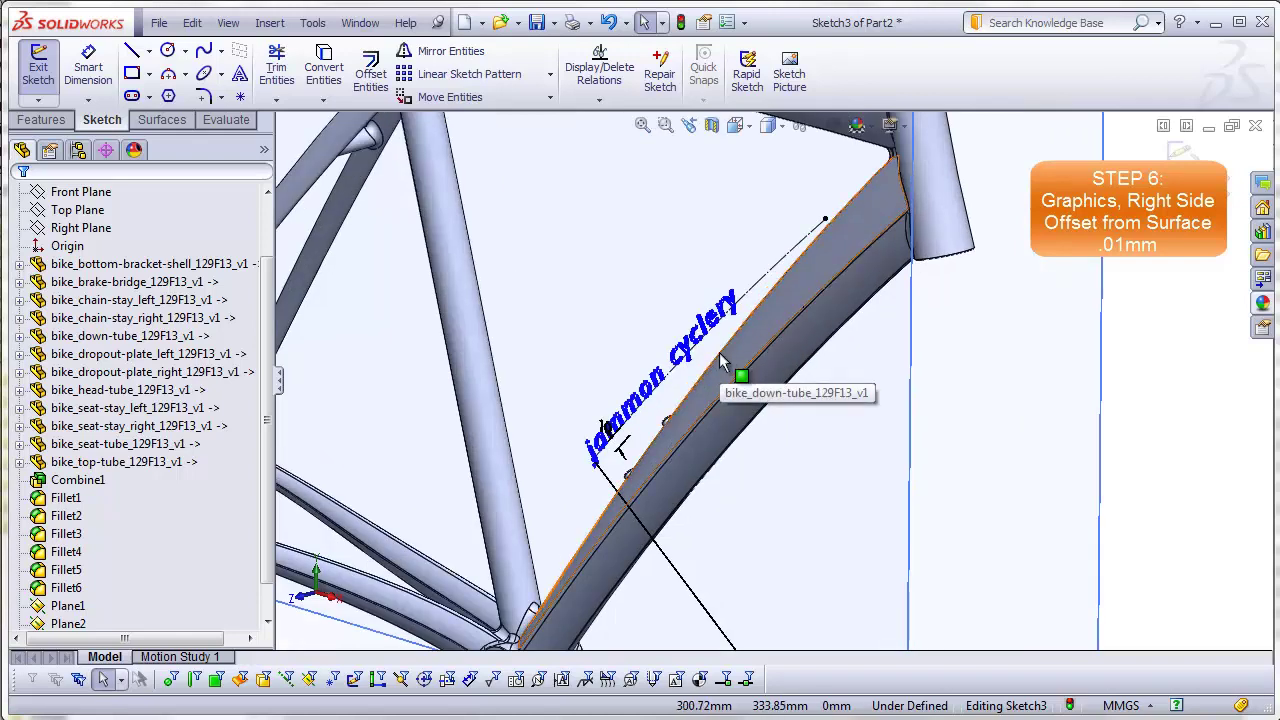
pyautogui.click(48, 120)
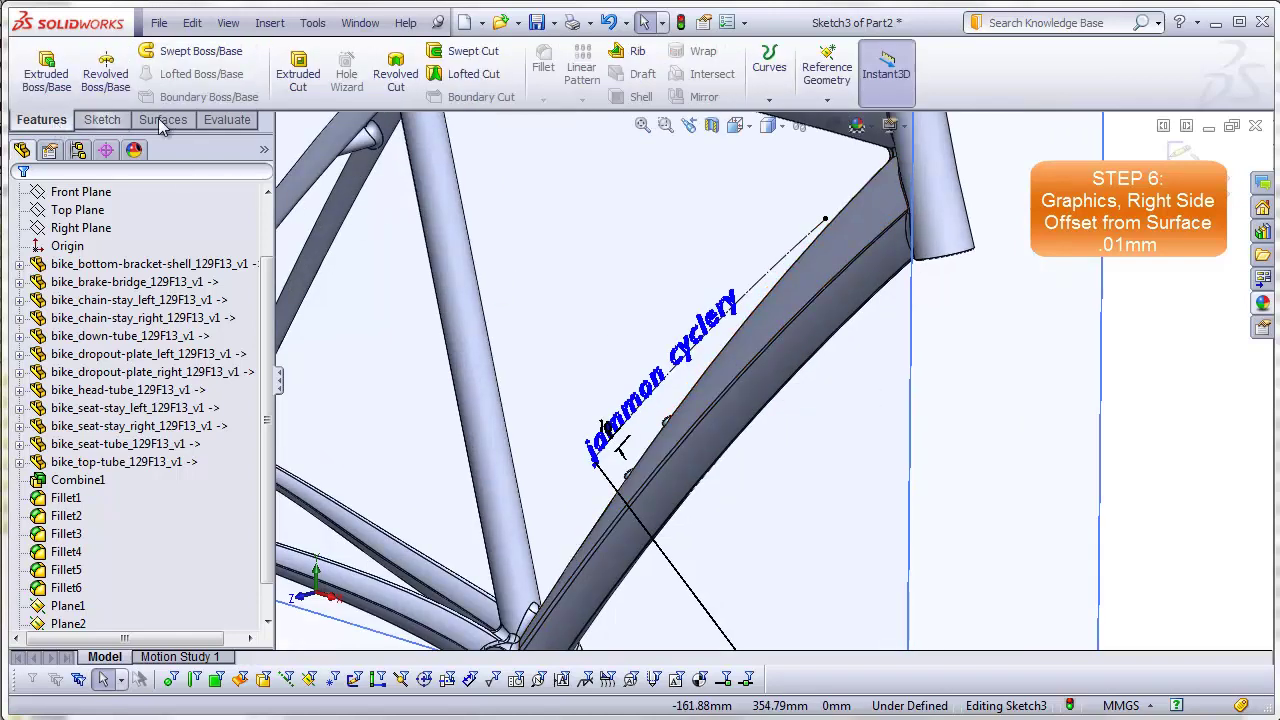
pyautogui.click(298, 80)
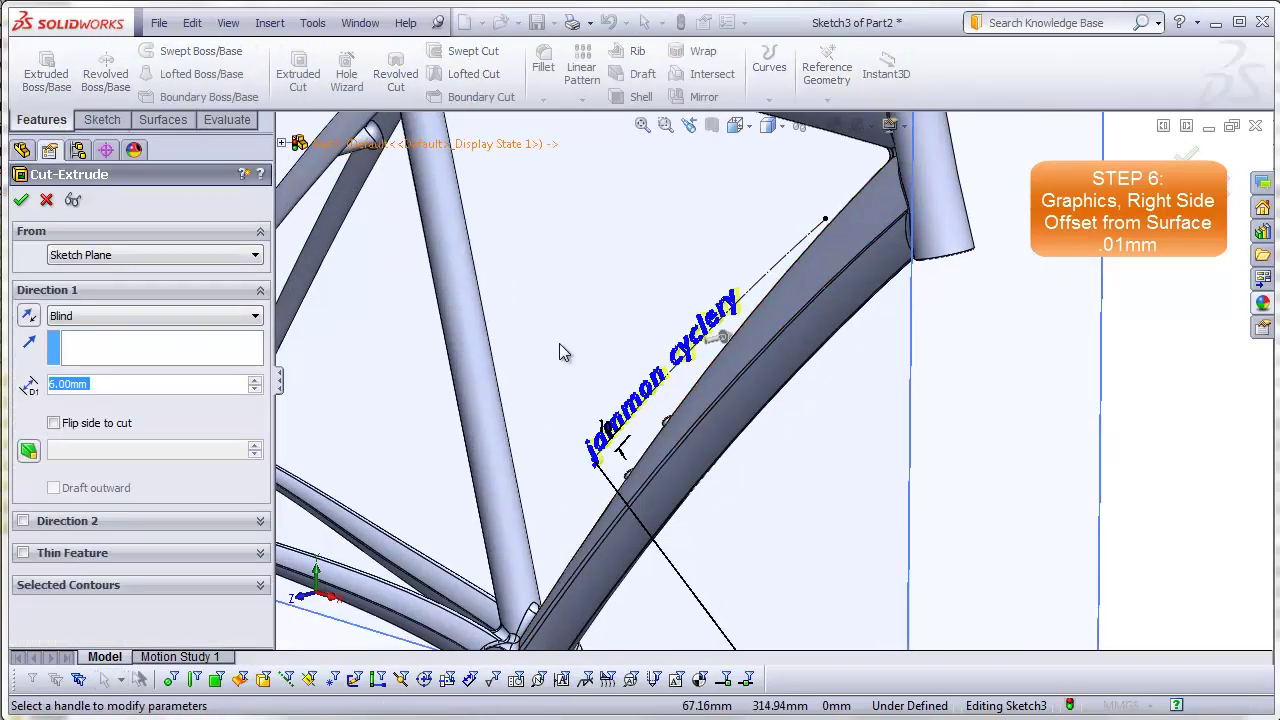
pyautogui.scroll(-2, 700, 362)
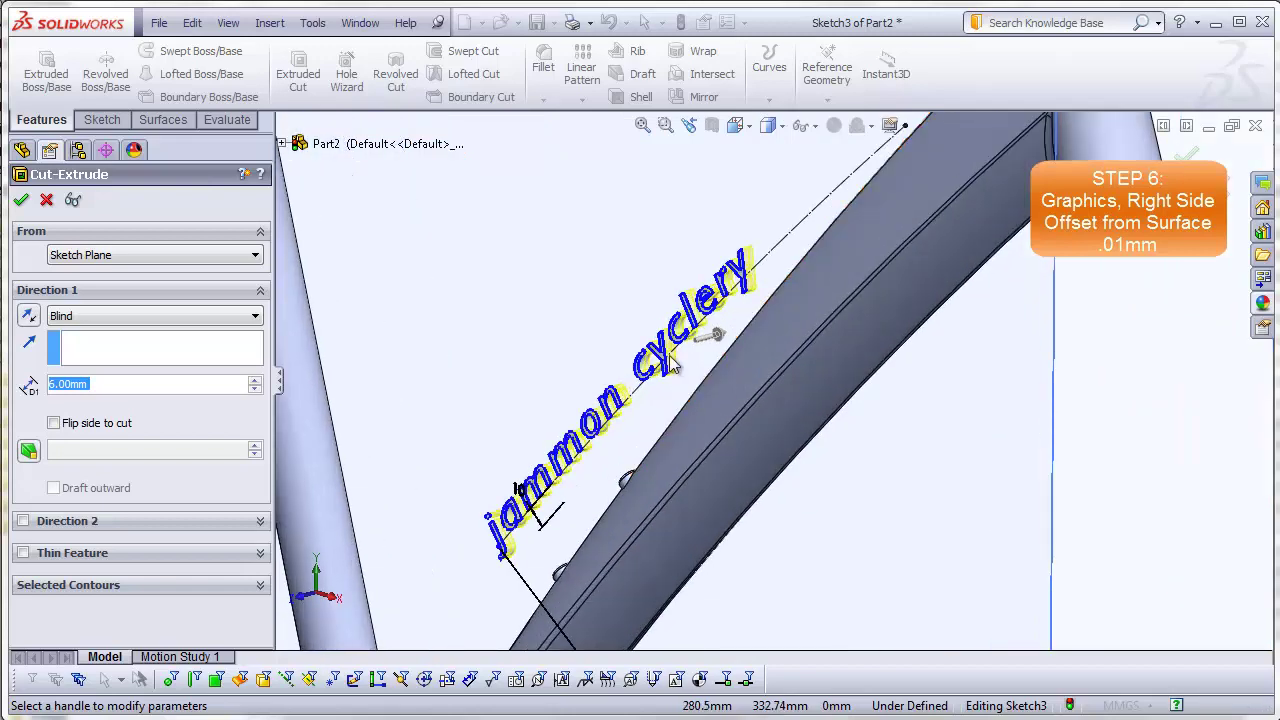
pyautogui.click(257, 317)
pyautogui.click(173, 397)
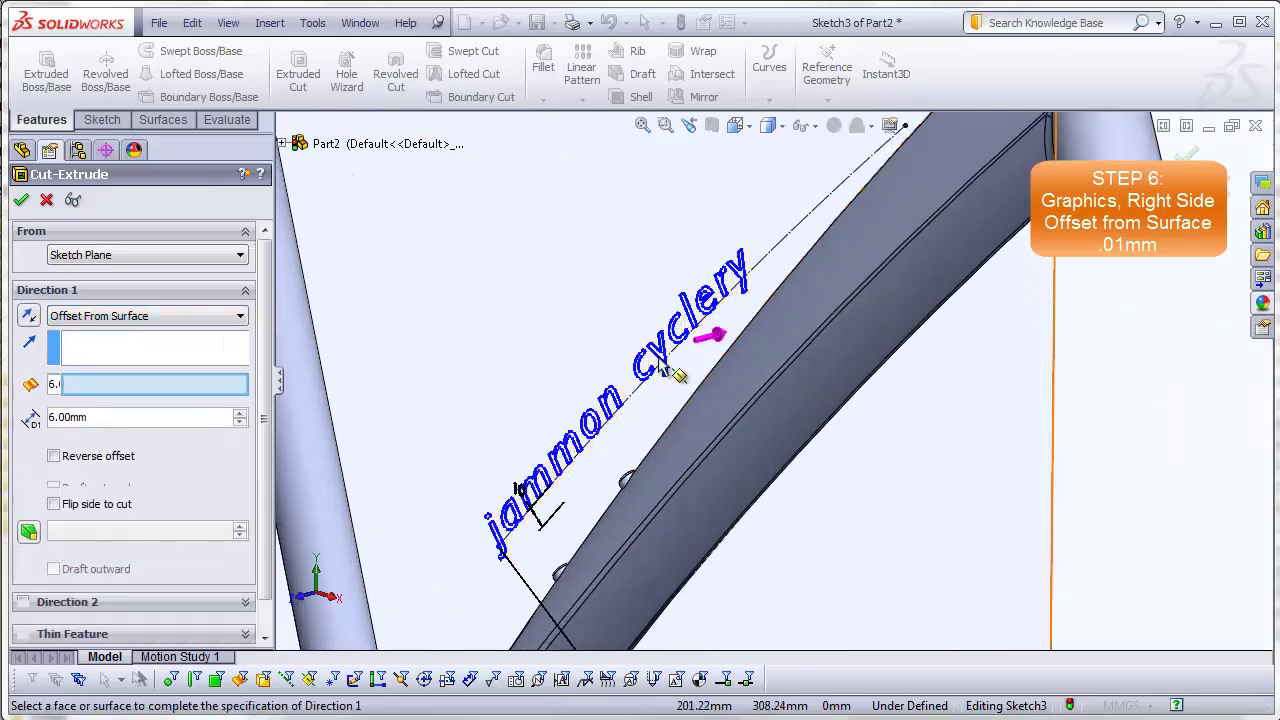
pyautogui.click(706, 489)
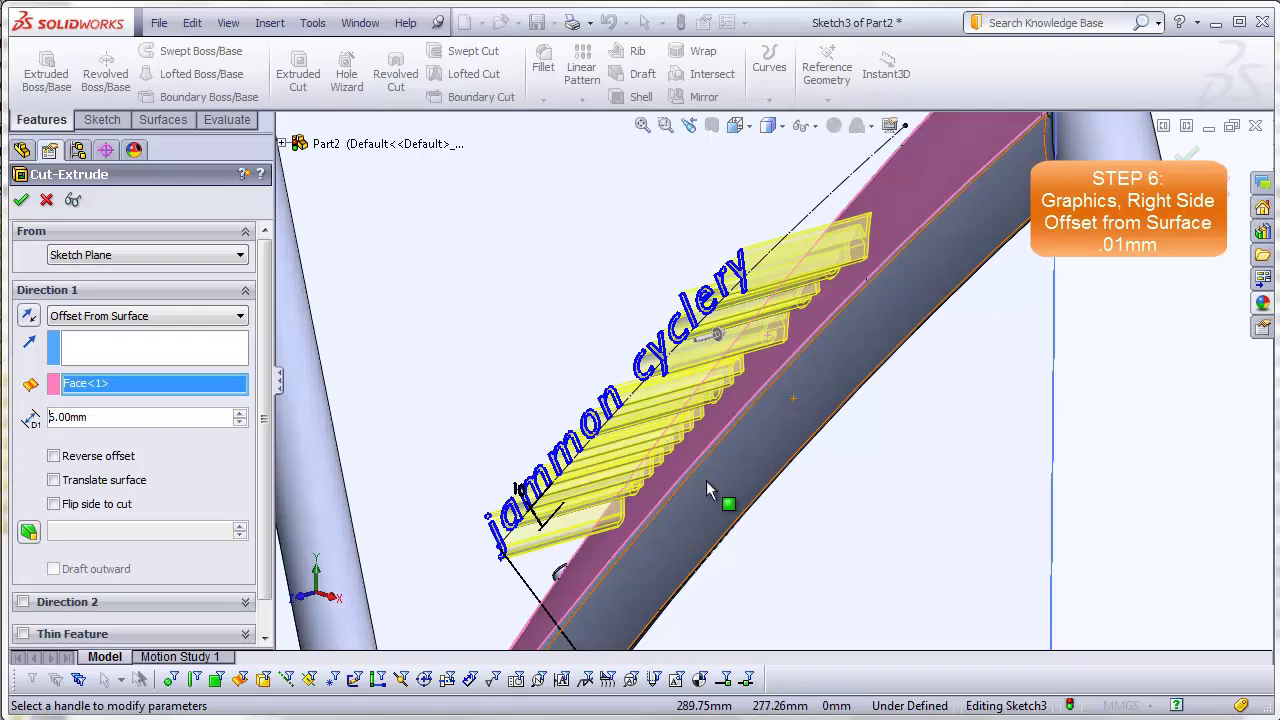
# Reverse the cut's offset, set the offset distance to 0.01 mm, and accept the cut
pyautogui.moveTo(802, 342); pyautogui.dragTo(822, 262, button='middle')
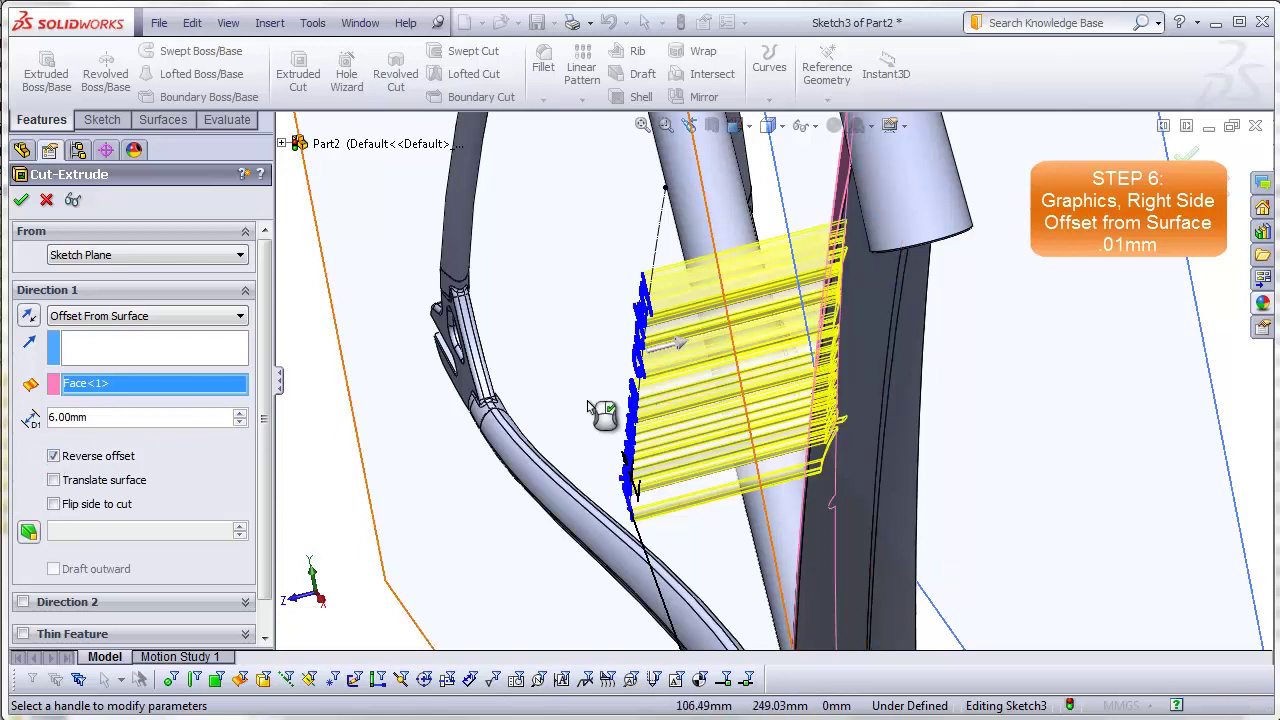
pyautogui.moveTo(673, 397); pyautogui.dragTo(952, 471, button='middle')
pyautogui.scroll(-2, 1022, 447)
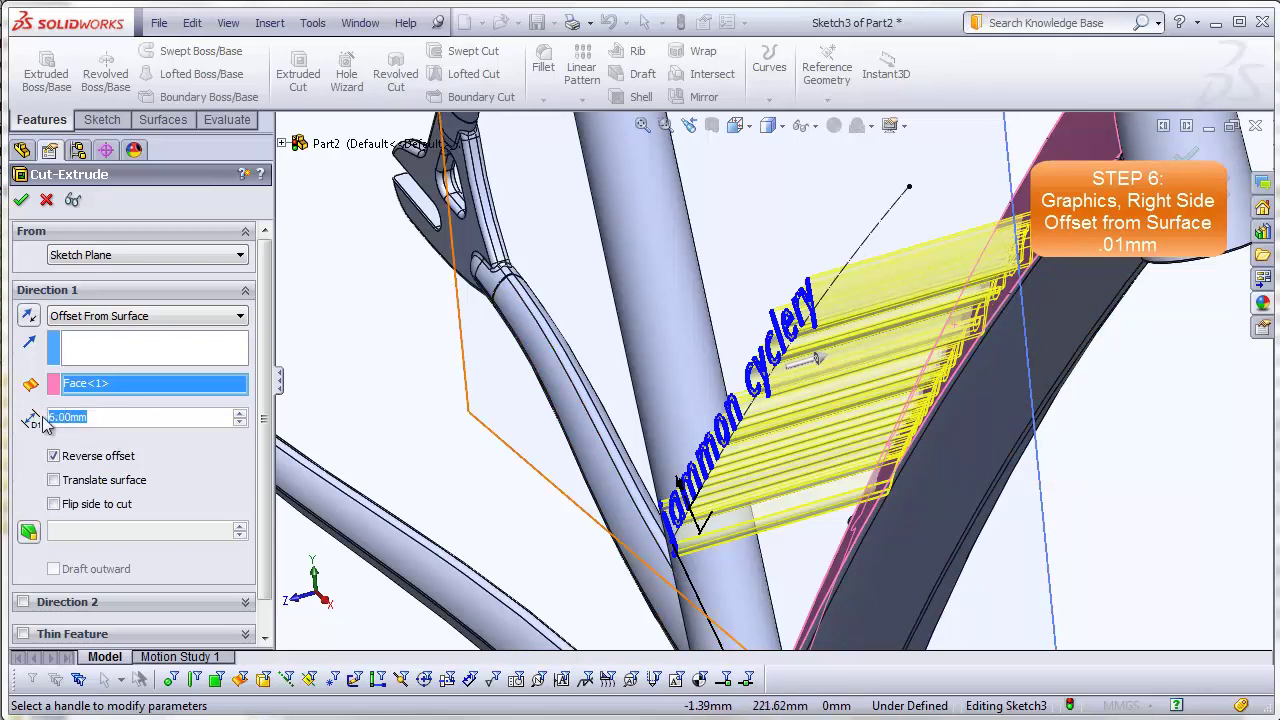
pyautogui.write('.0')
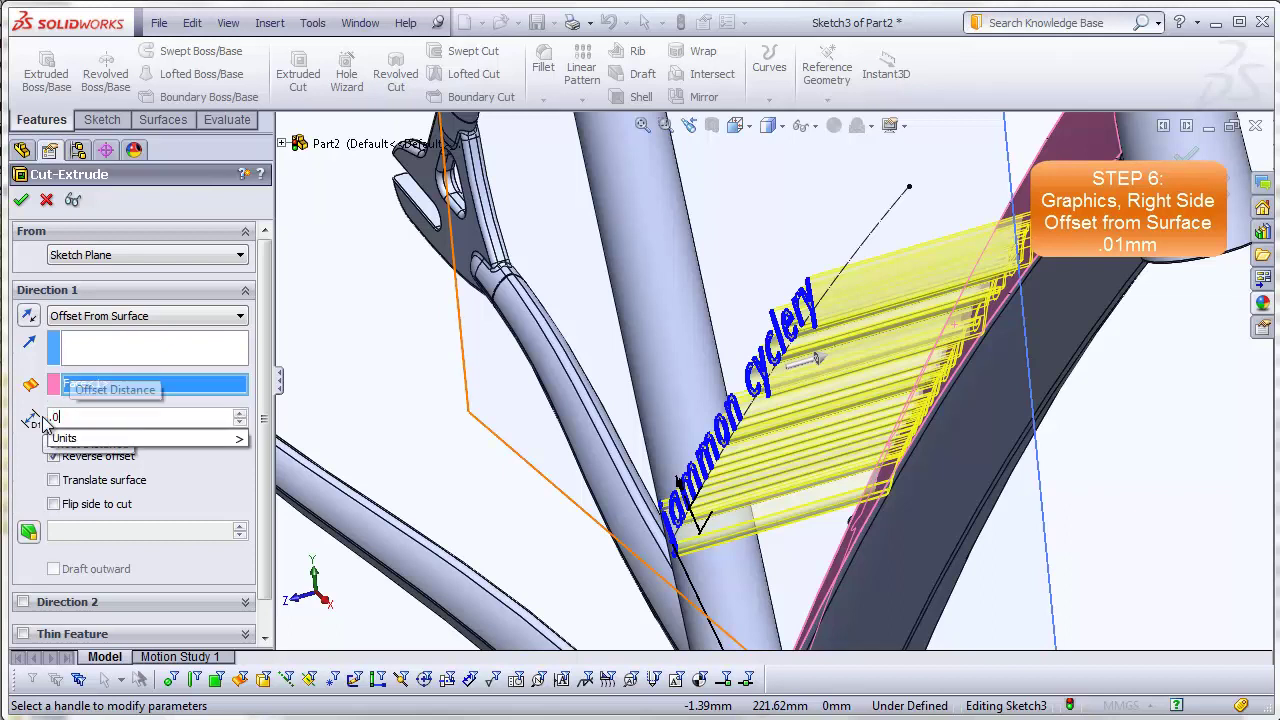
pyautogui.write('1mm')
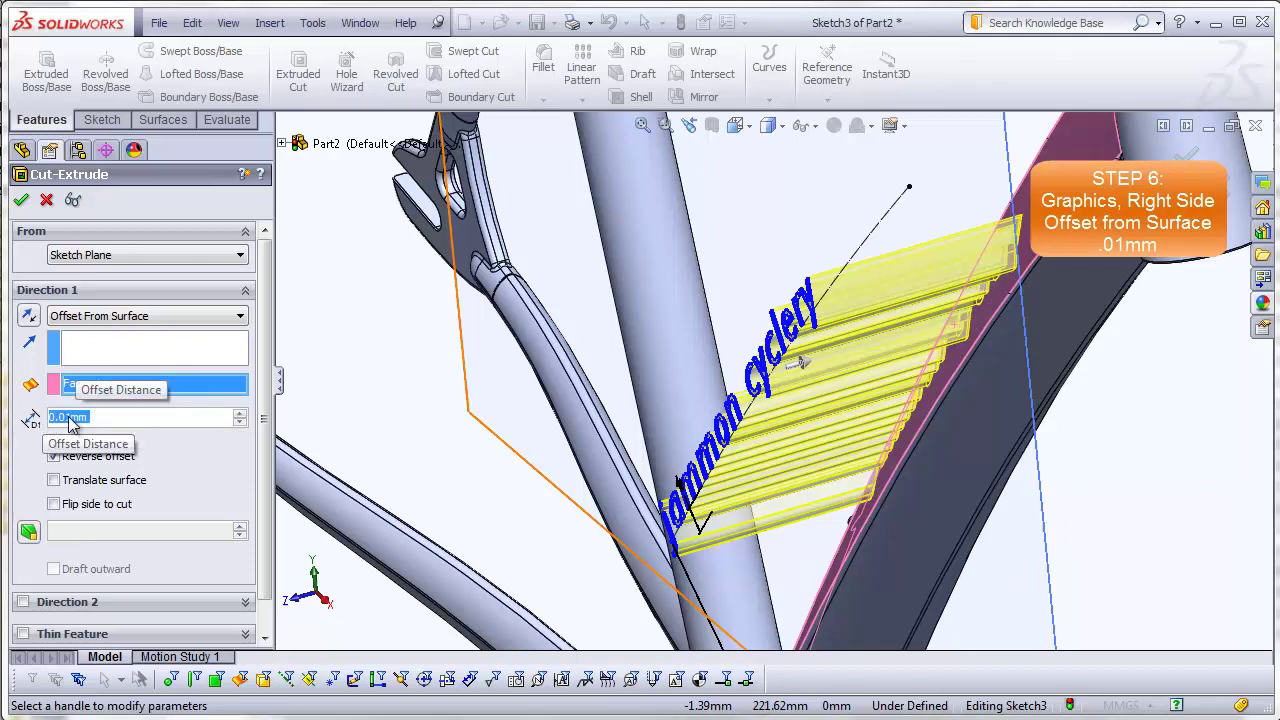
pyautogui.press('Return')
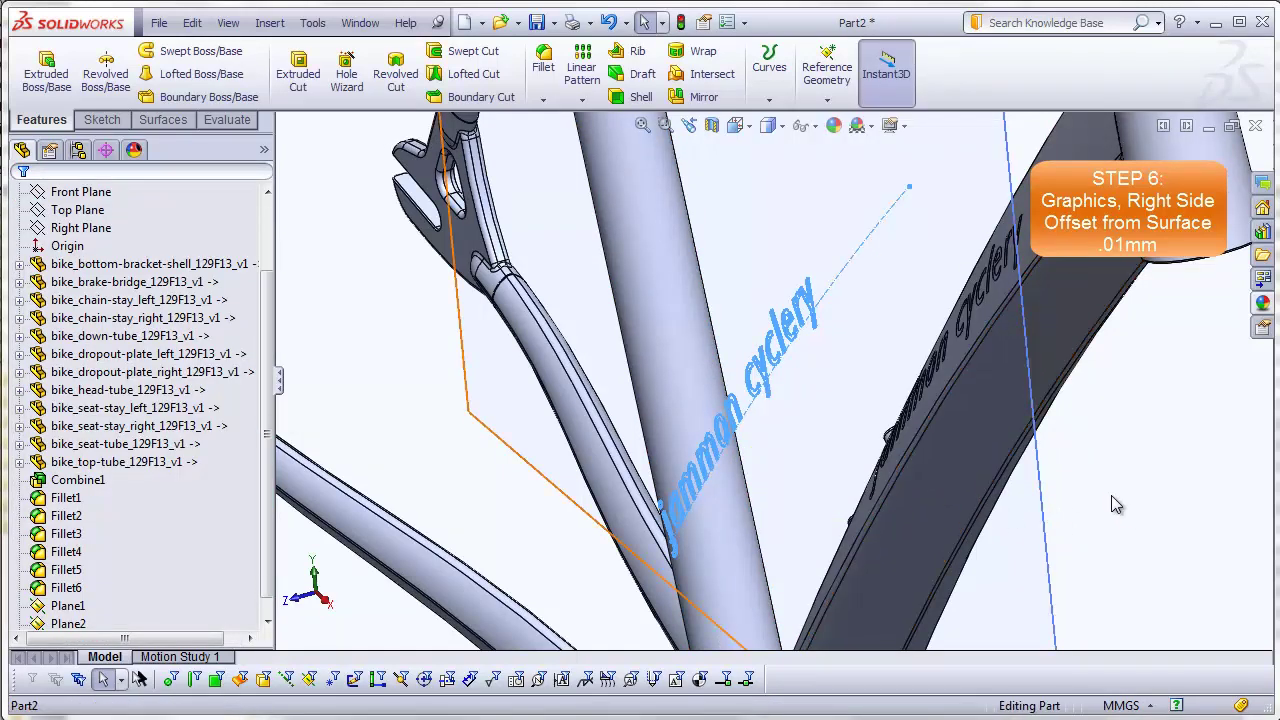
# Show the frame in Front view and hide the reference planes
pyautogui.hotkey('ctrl', '4')
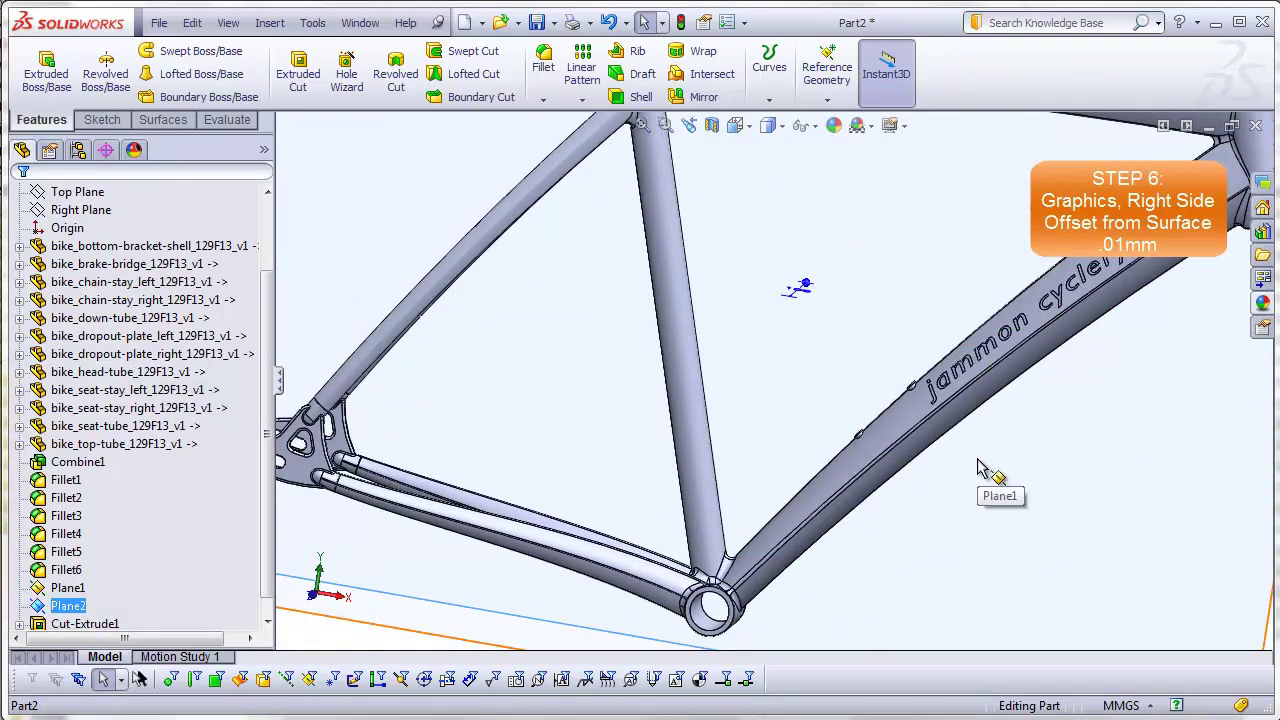
pyautogui.hotkey('ctrl', '1')
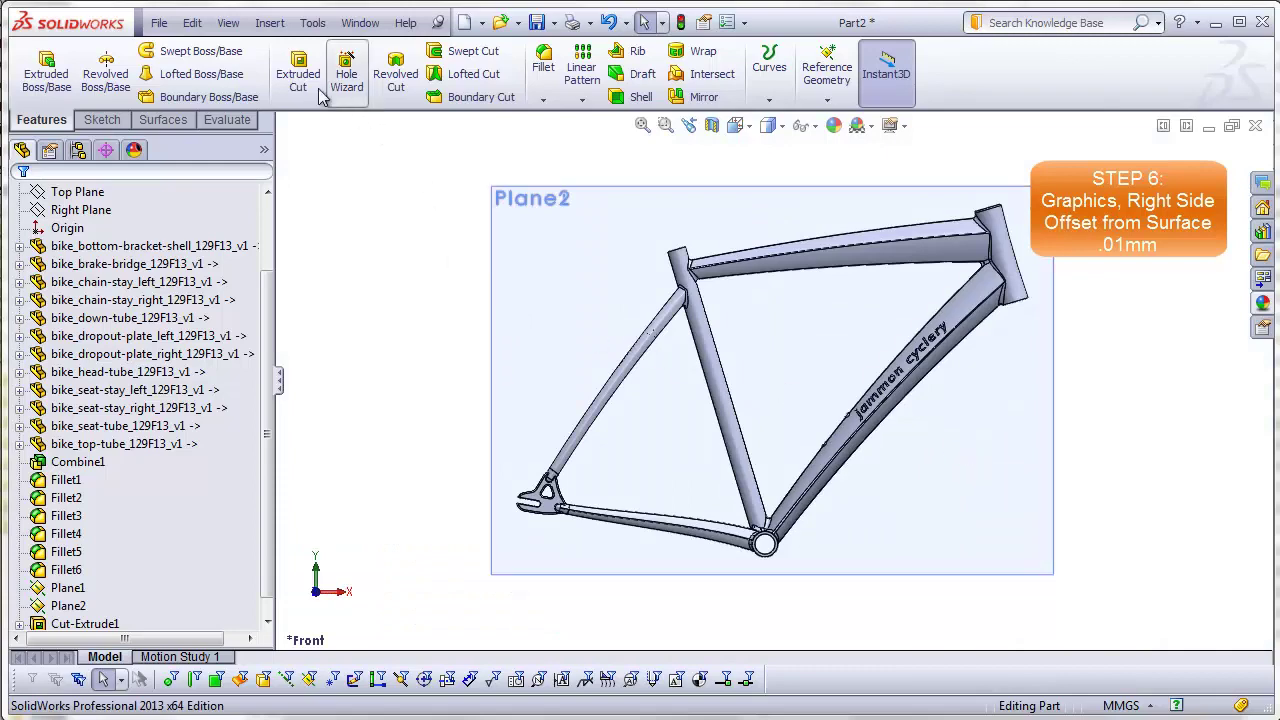
pyautogui.click(233, 23)
pyautogui.click(300, 137)
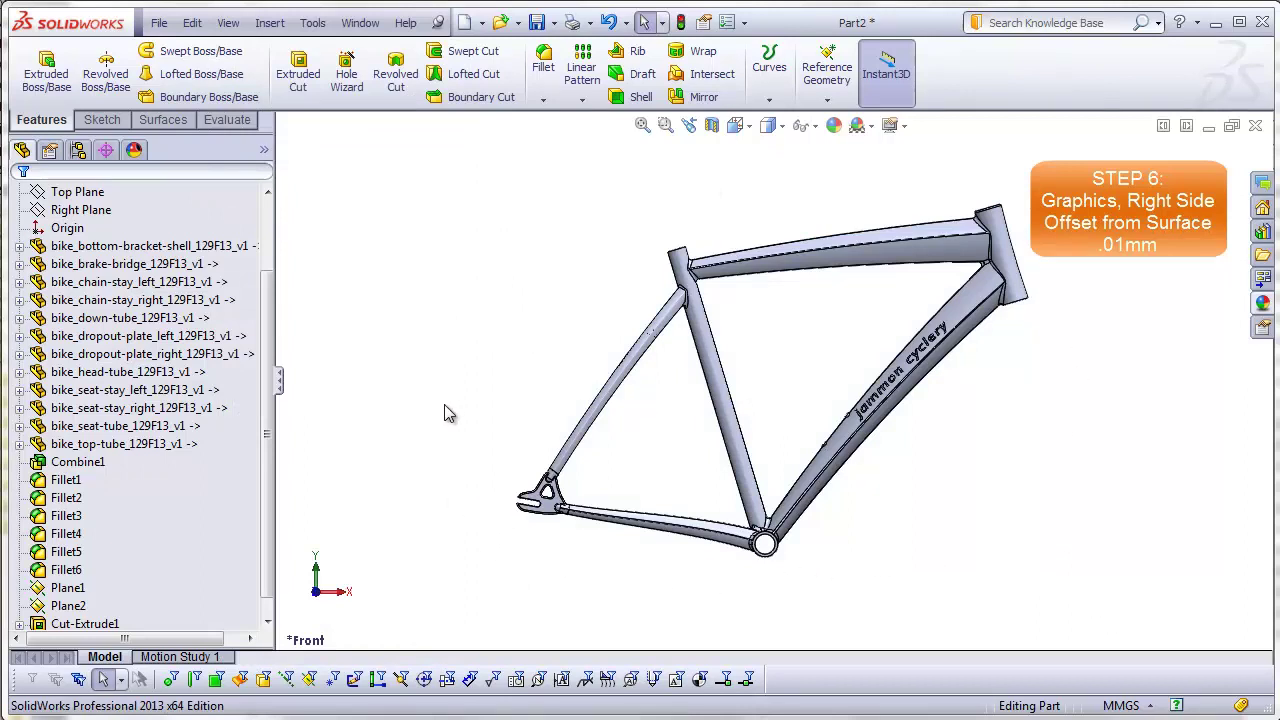
# Apply the standard bright red color to the whole part
pyautogui.scroll(3, 268, 302)
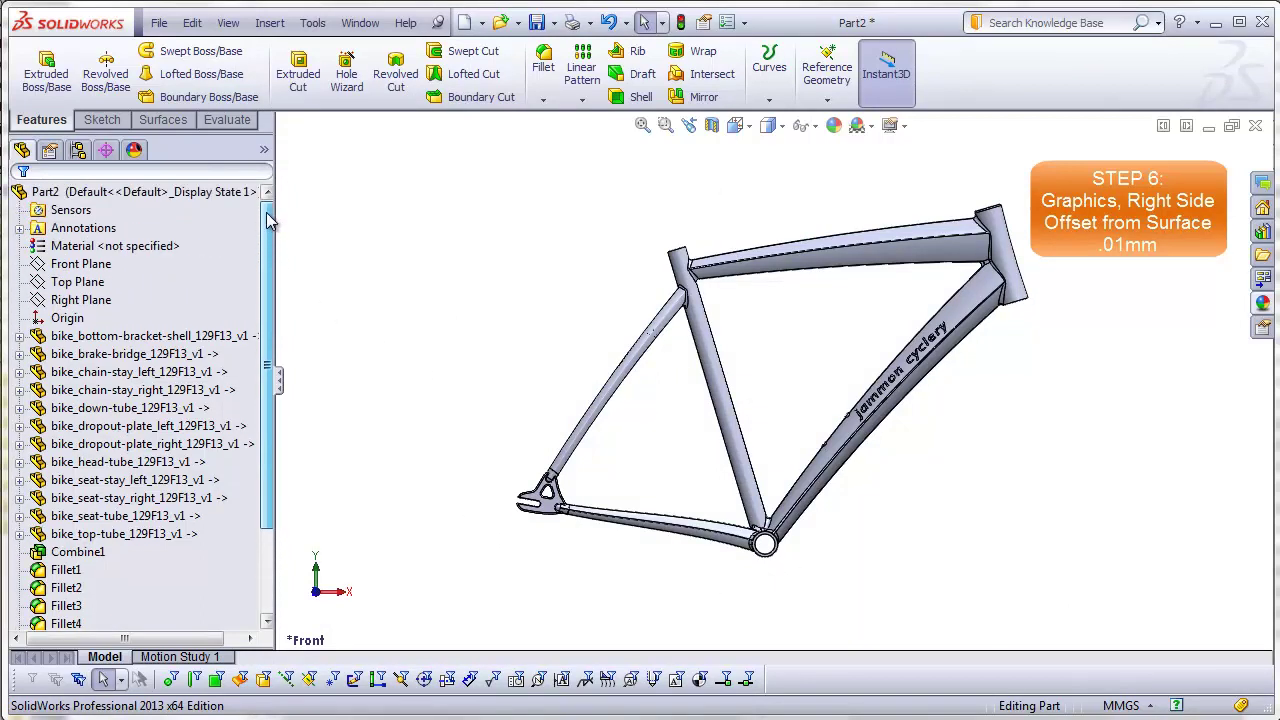
pyautogui.rightClick(158, 192)
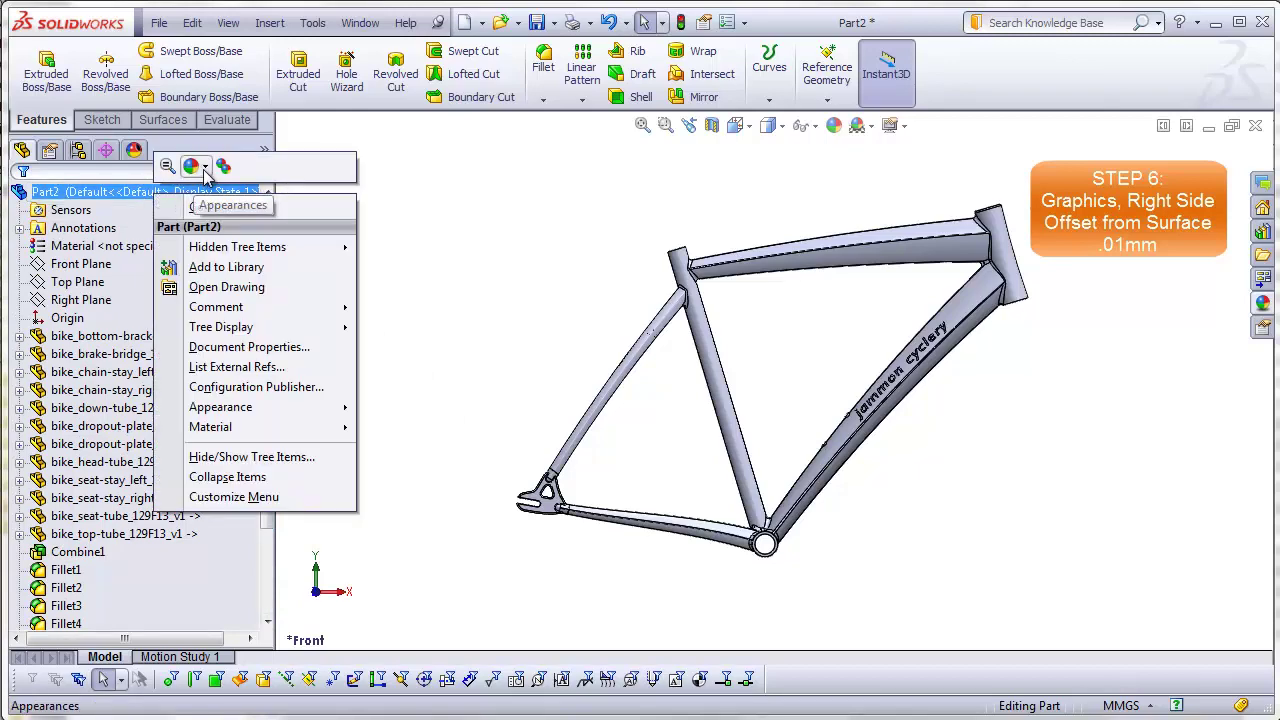
pyautogui.click(205, 167)
pyautogui.click(205, 210)
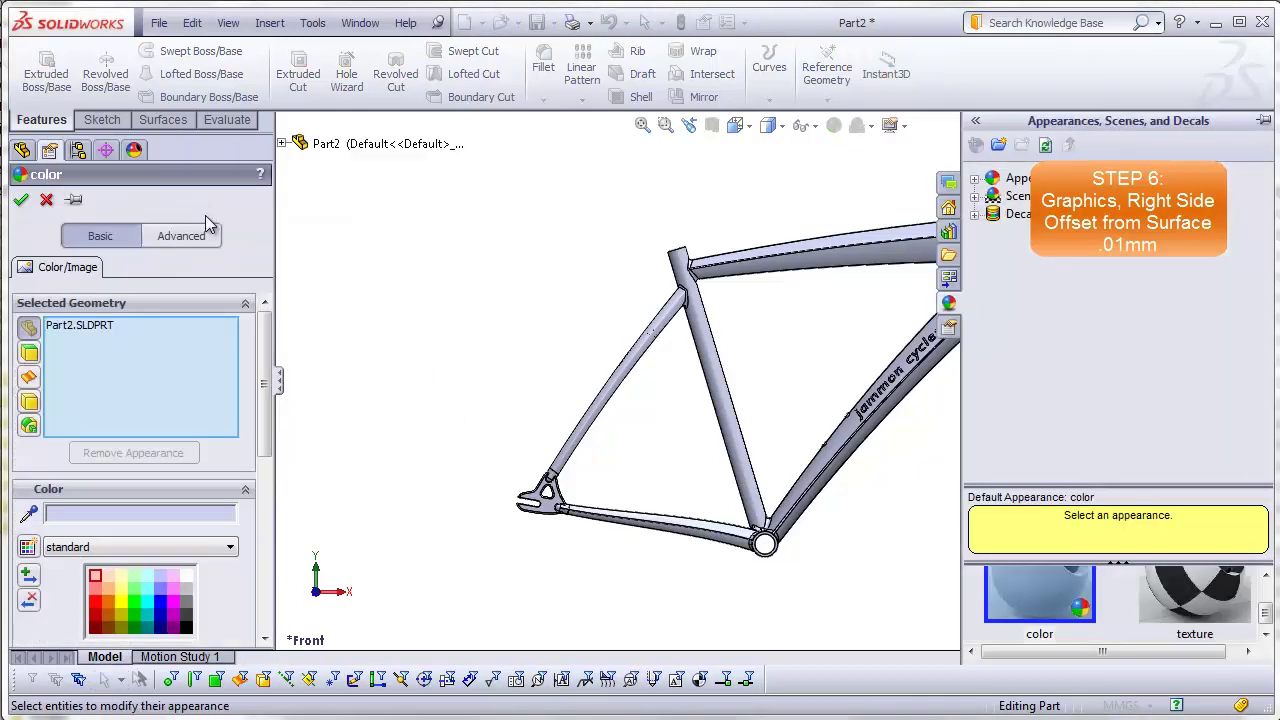
pyautogui.click(94, 602)
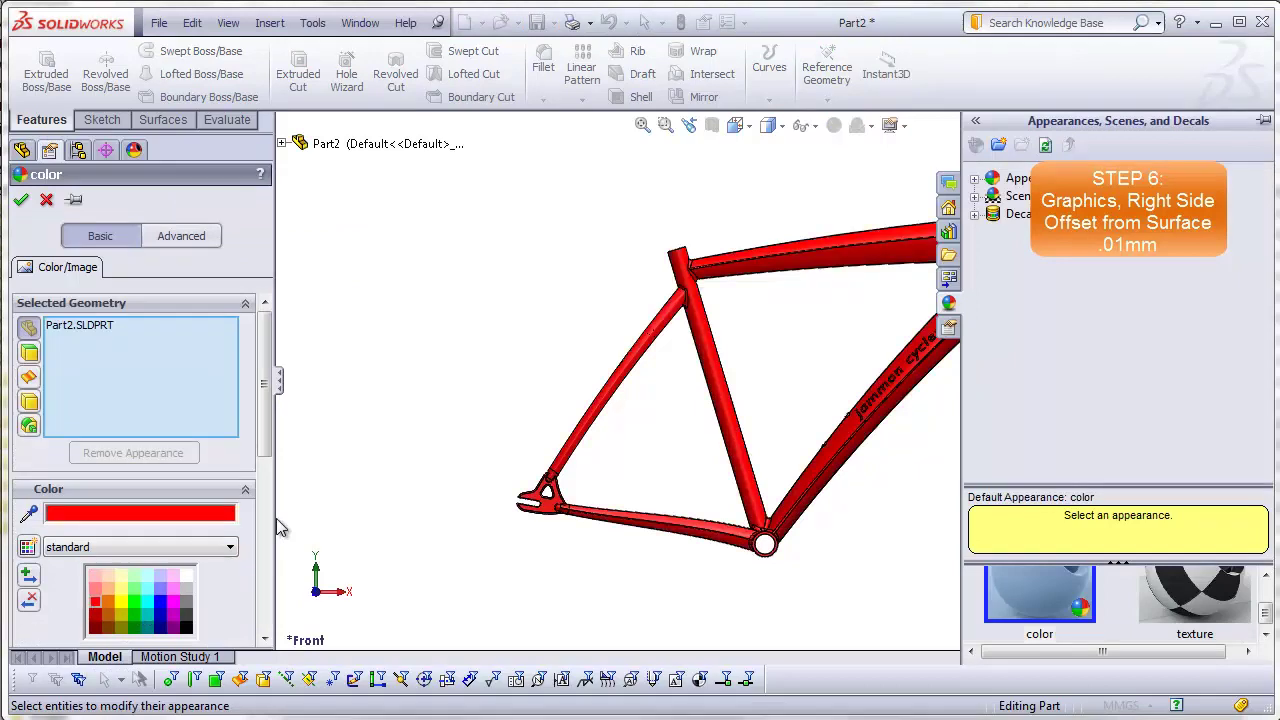
pyautogui.click(22, 201)
# Apply white (RGB 255, 255, 255) to the "jammon cyclery" text cut feature on the down tube
pyautogui.scroll(-2, 910, 390)
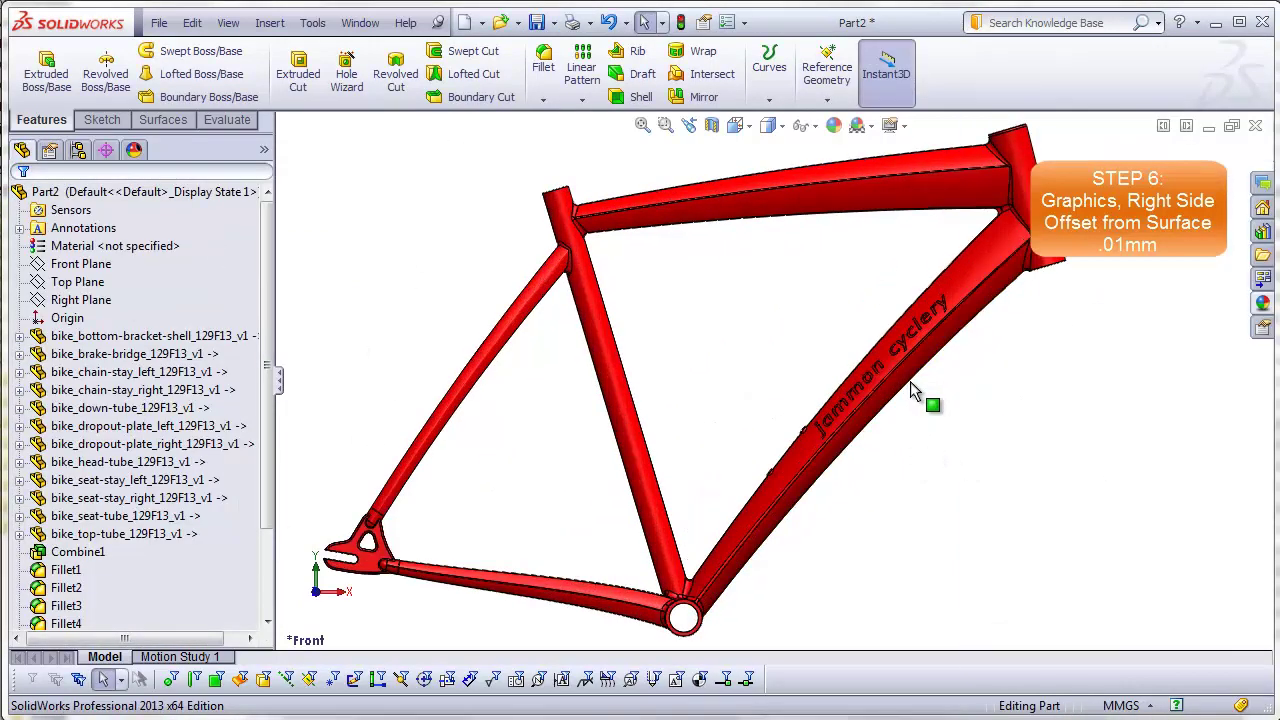
pyautogui.scroll(-2, 910, 385)
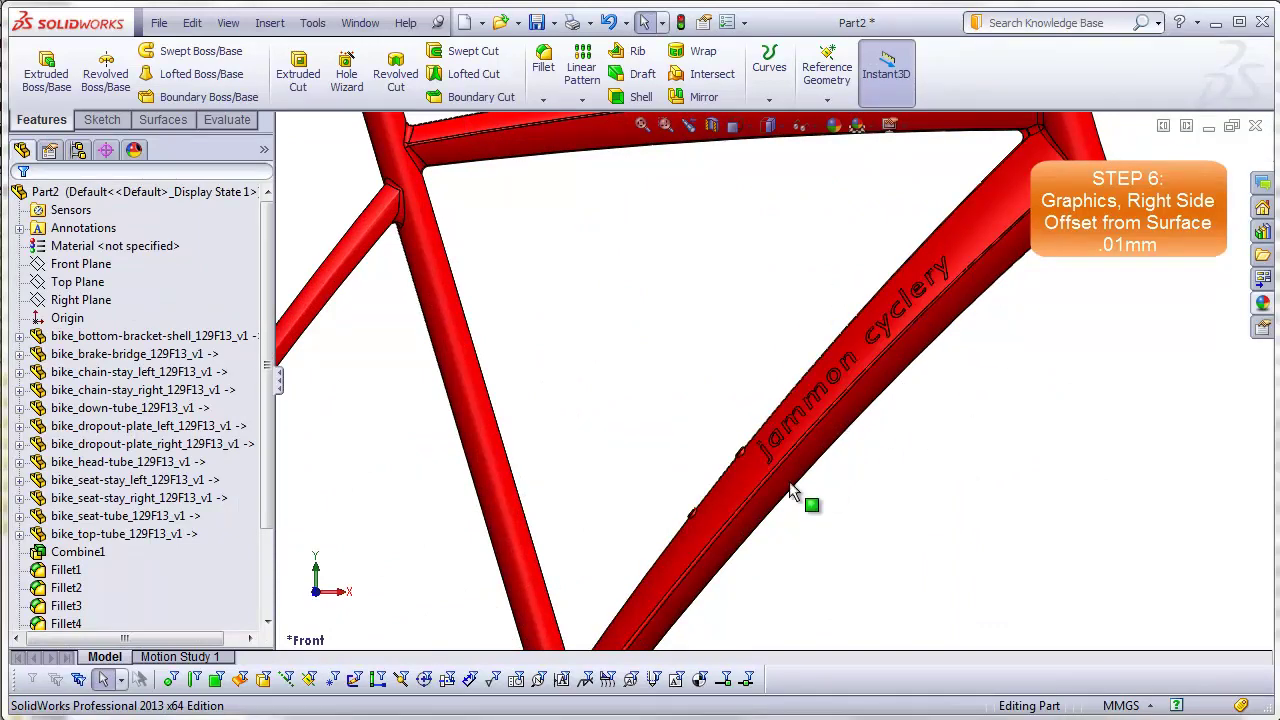
pyautogui.moveTo(266, 480); pyautogui.dragTo(262, 568)
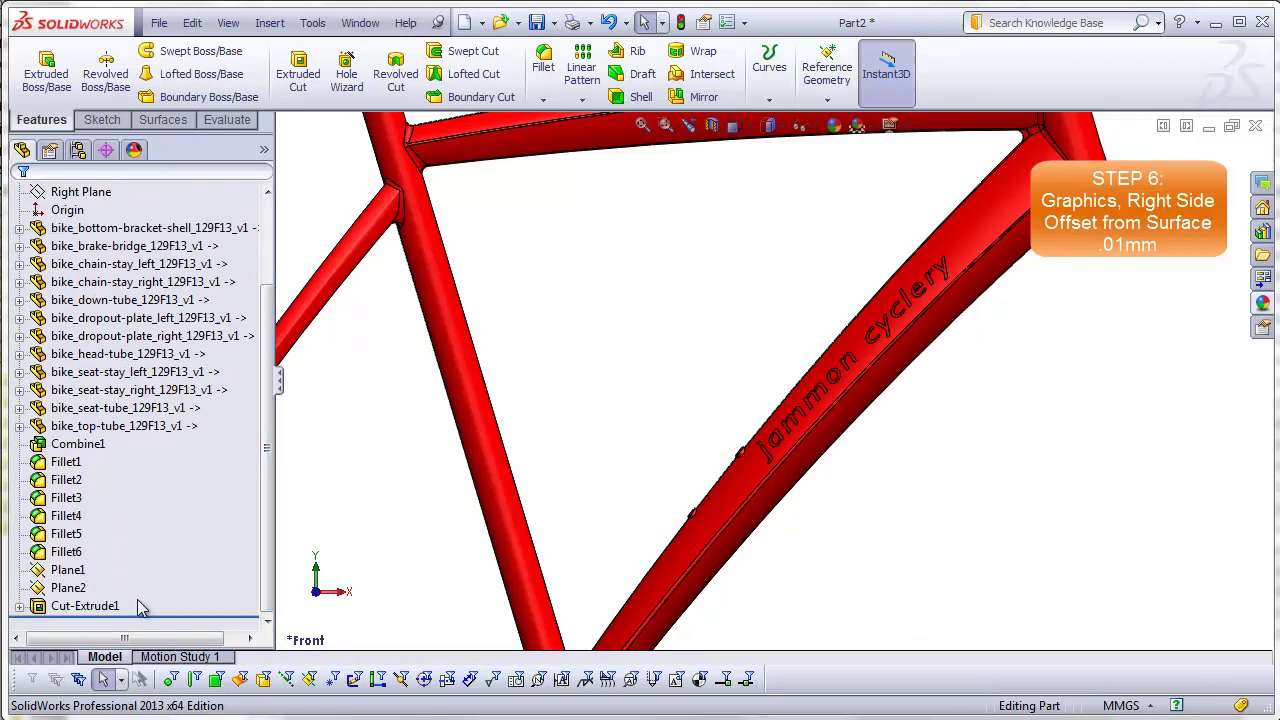
pyautogui.click(83, 608)
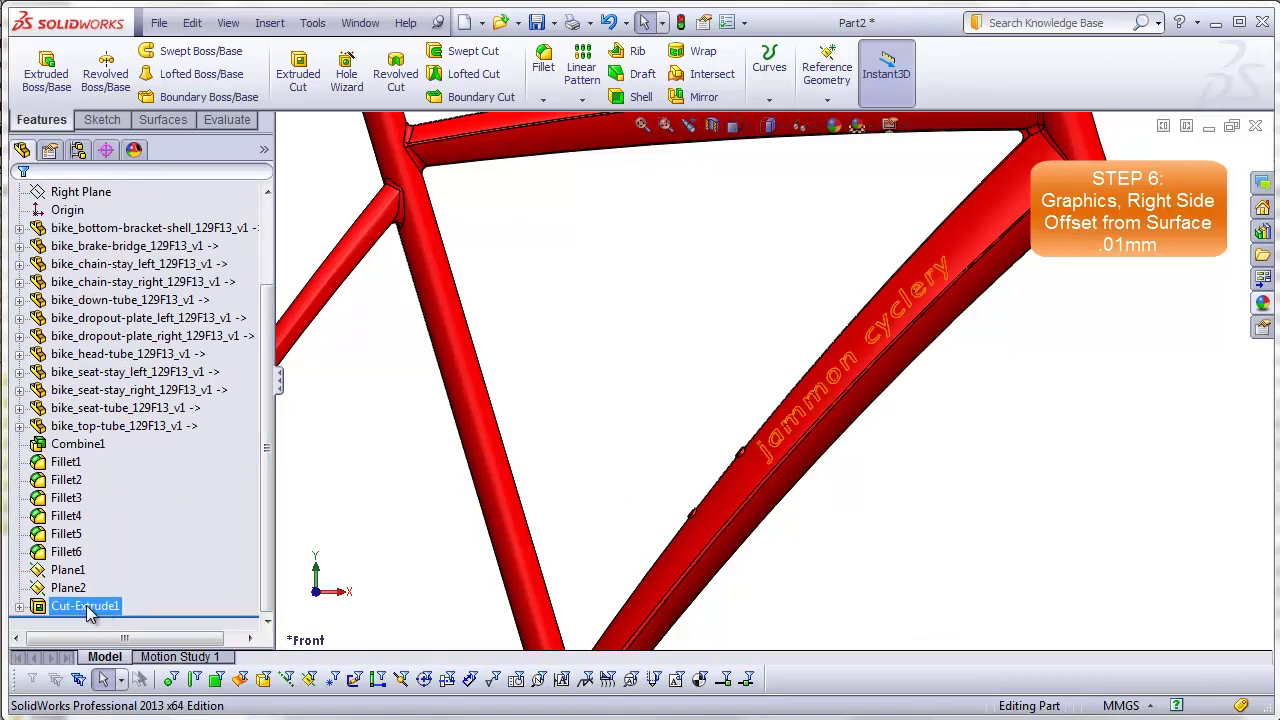
pyautogui.click(614, 461)
pyautogui.click(95, 610)
pyautogui.rightClick(90, 613)
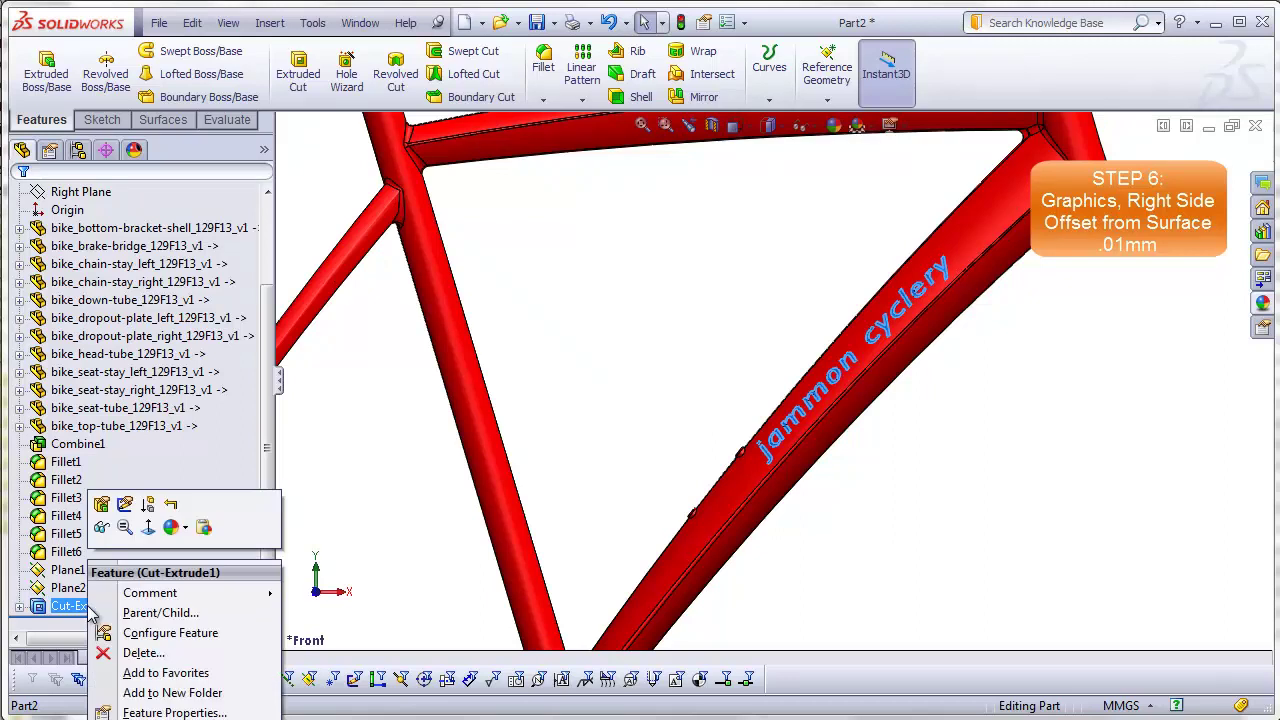
pyautogui.click(172, 527)
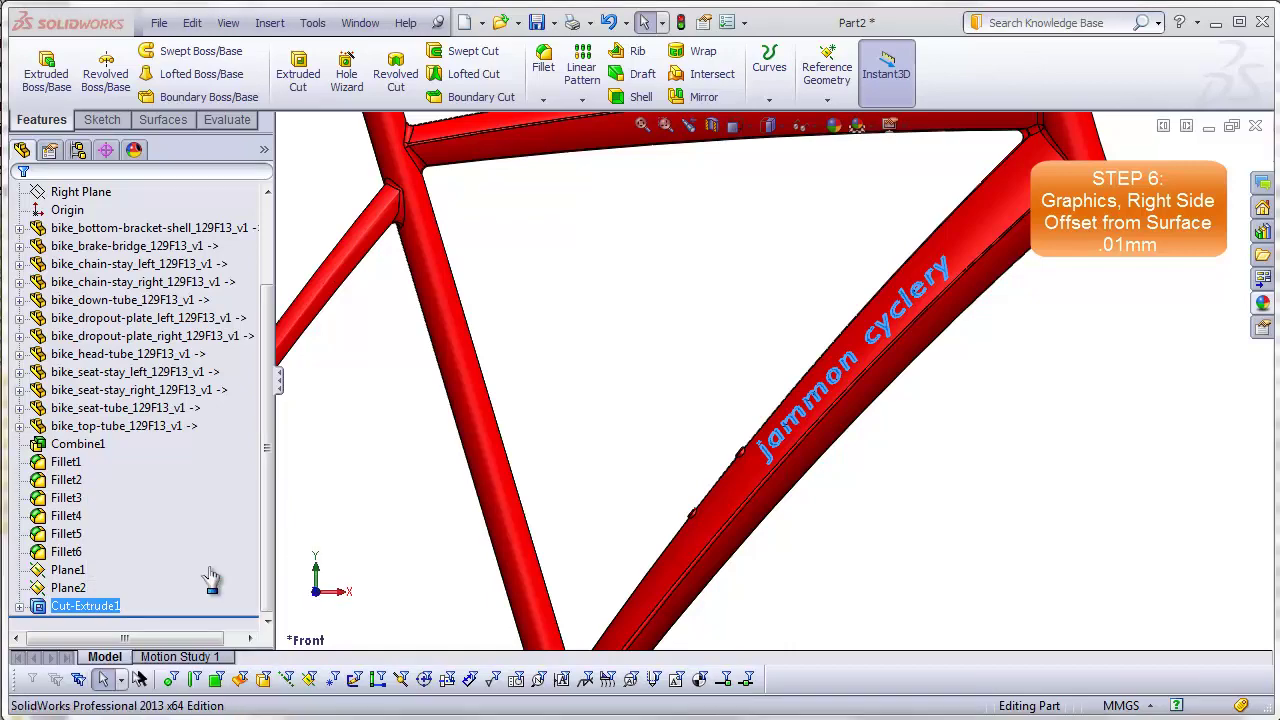
pyautogui.click(205, 567)
pyautogui.moveTo(265, 440); pyautogui.dragTo(270, 545)
pyautogui.click(186, 345)
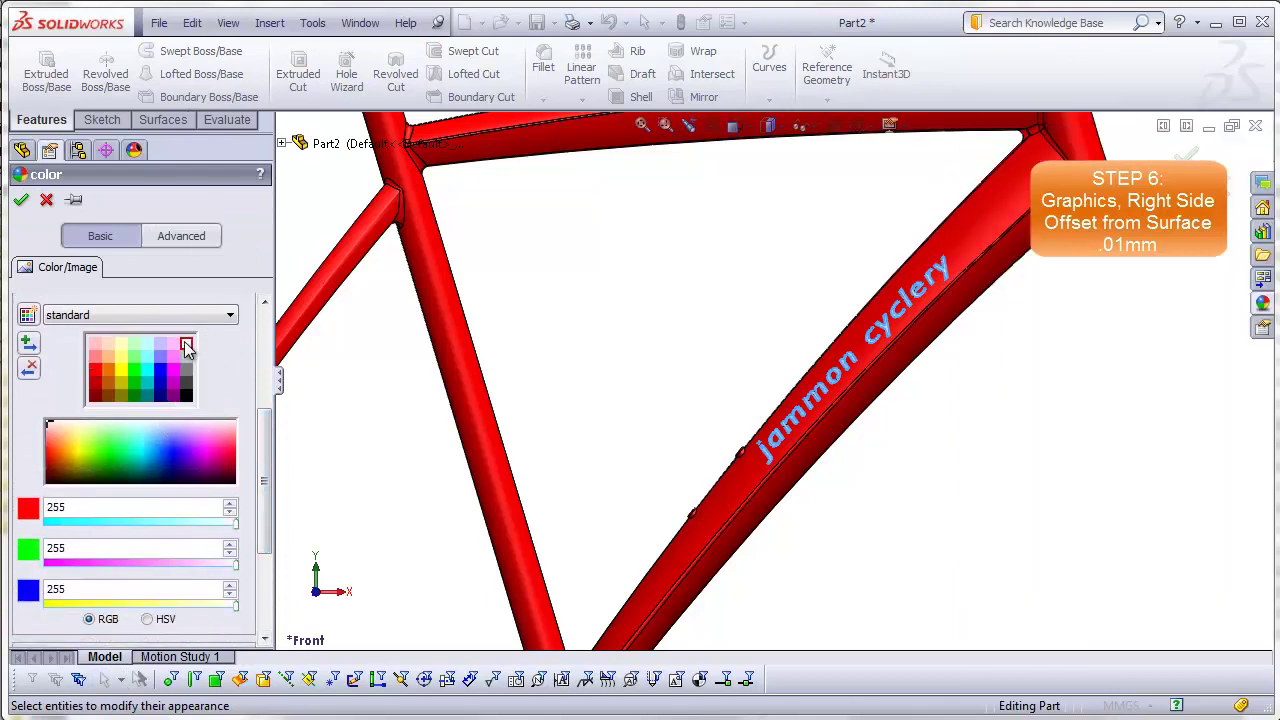
pyautogui.click(21, 201)
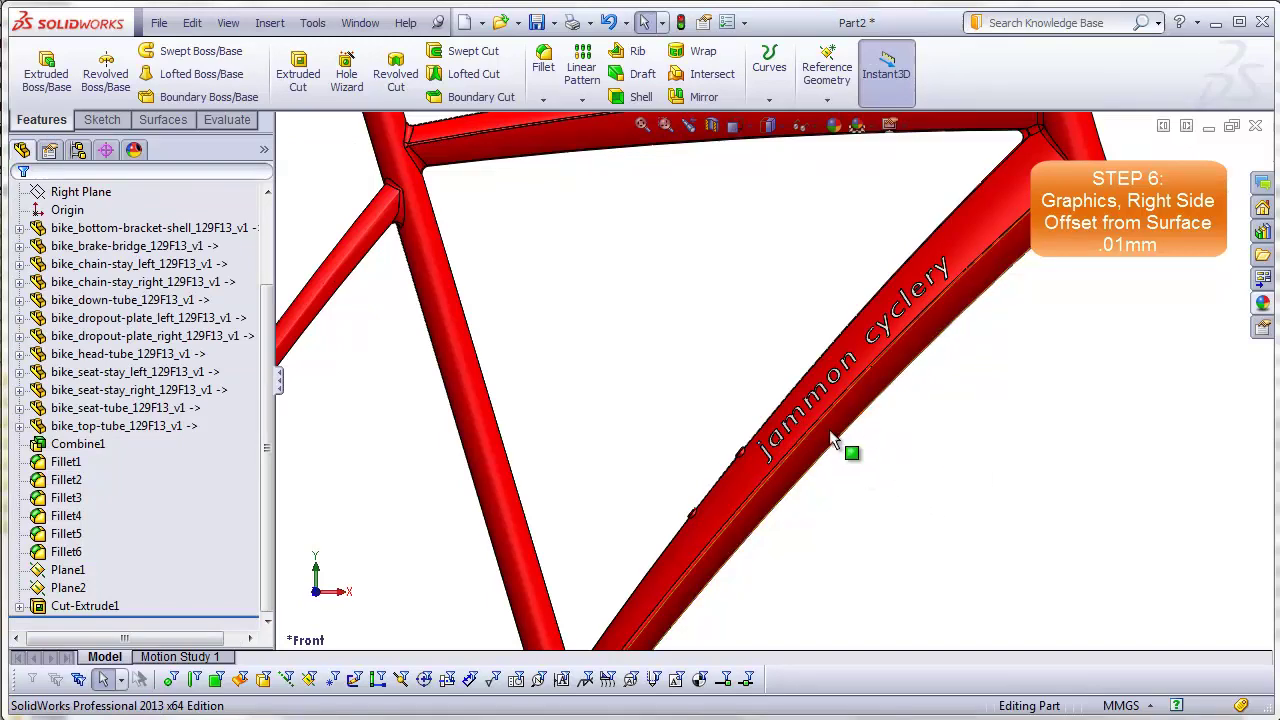
# Apply yellow from the standard color swatches to only the stem face of the letter "j" in "jammon"
pyautogui.scroll(-5, 800, 455)
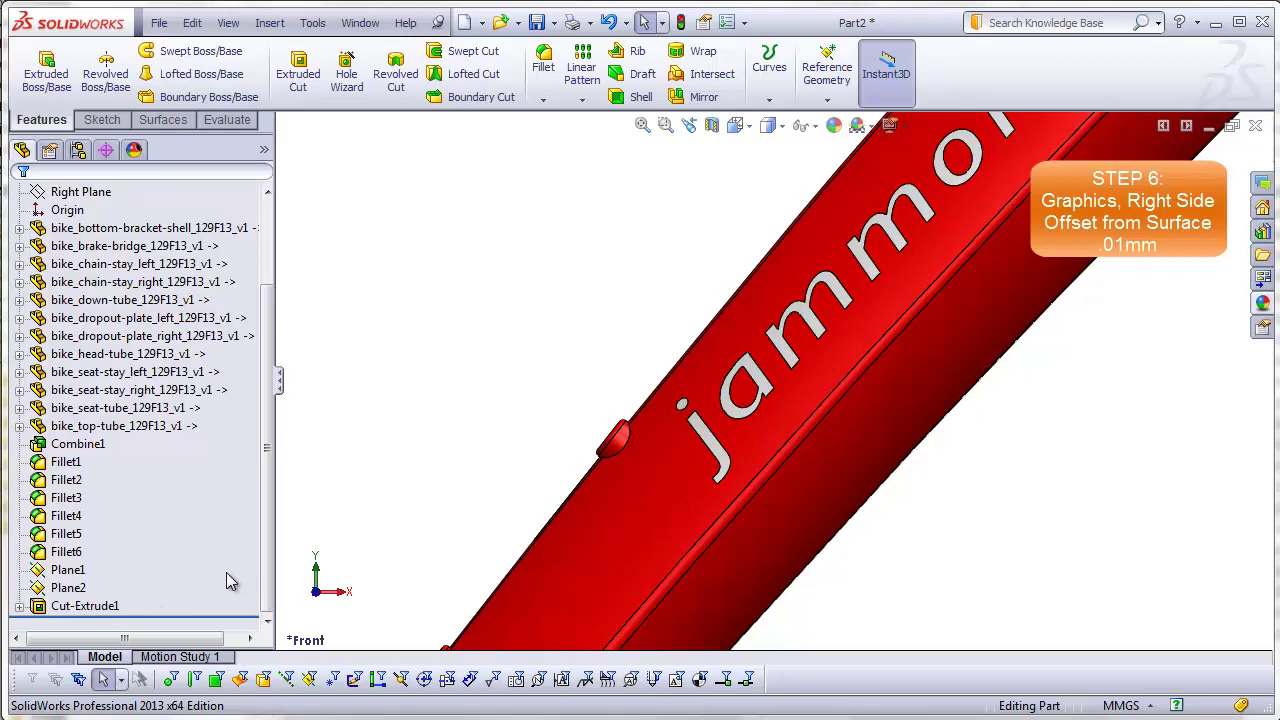
pyautogui.scroll(2, 152, 200)
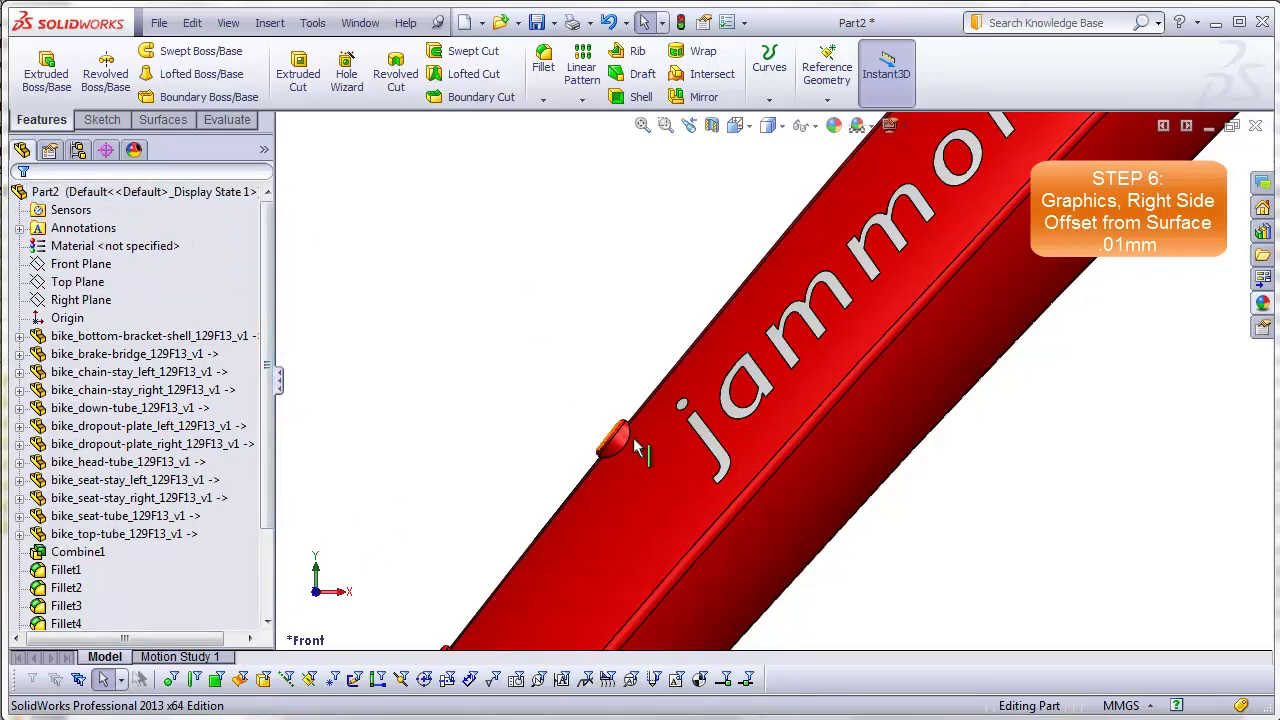
pyautogui.scroll(-2, 705, 415)
pyautogui.rightClick(700, 410)
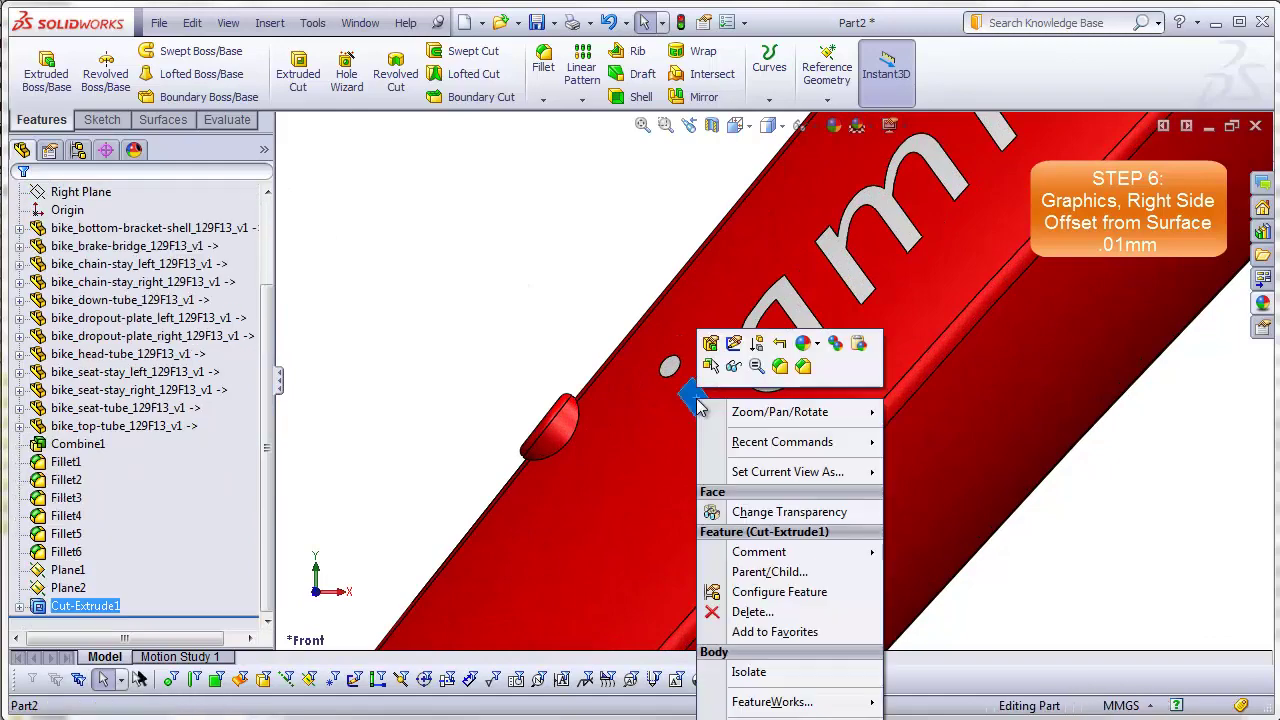
pyautogui.click(818, 346)
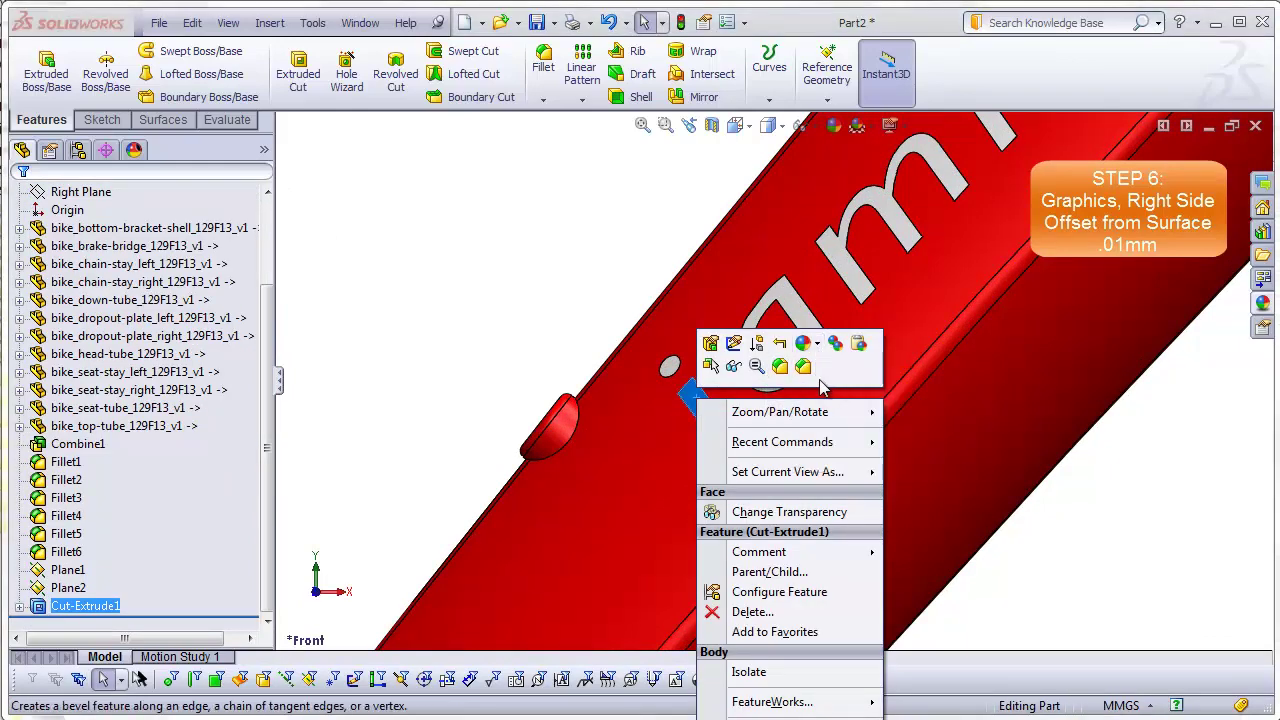
pyautogui.click(808, 343)
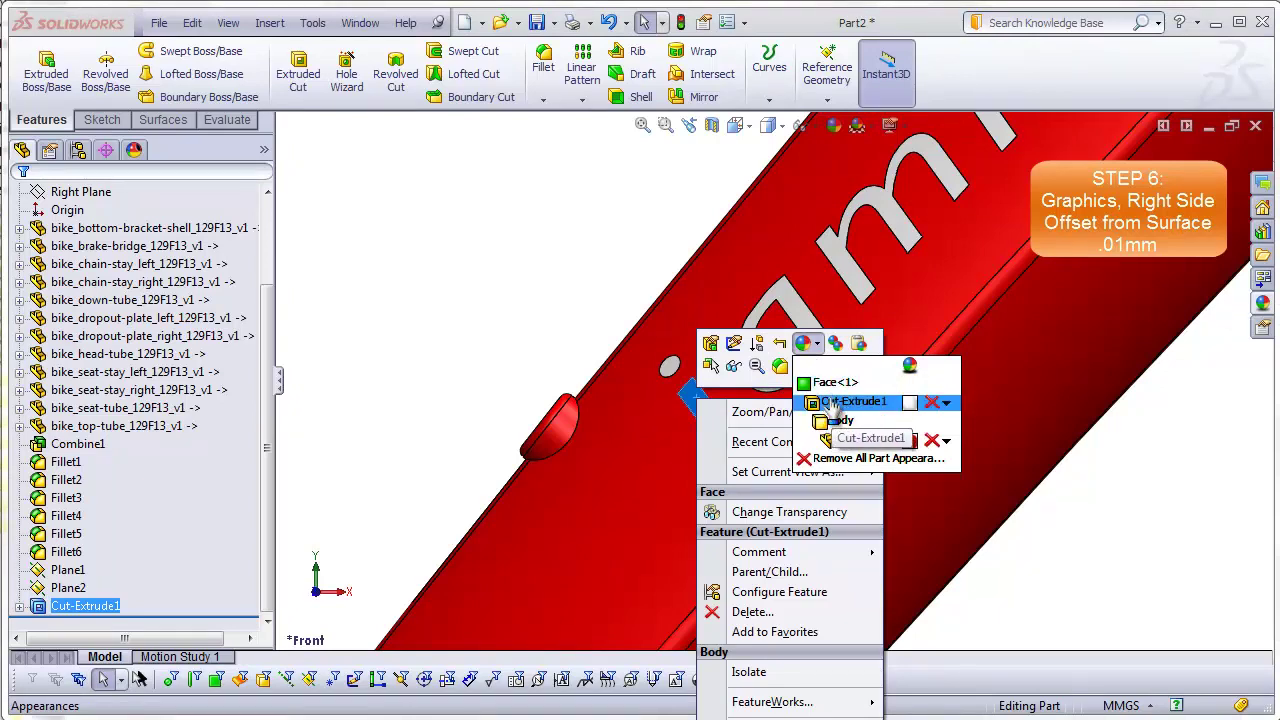
pyautogui.click(833, 382)
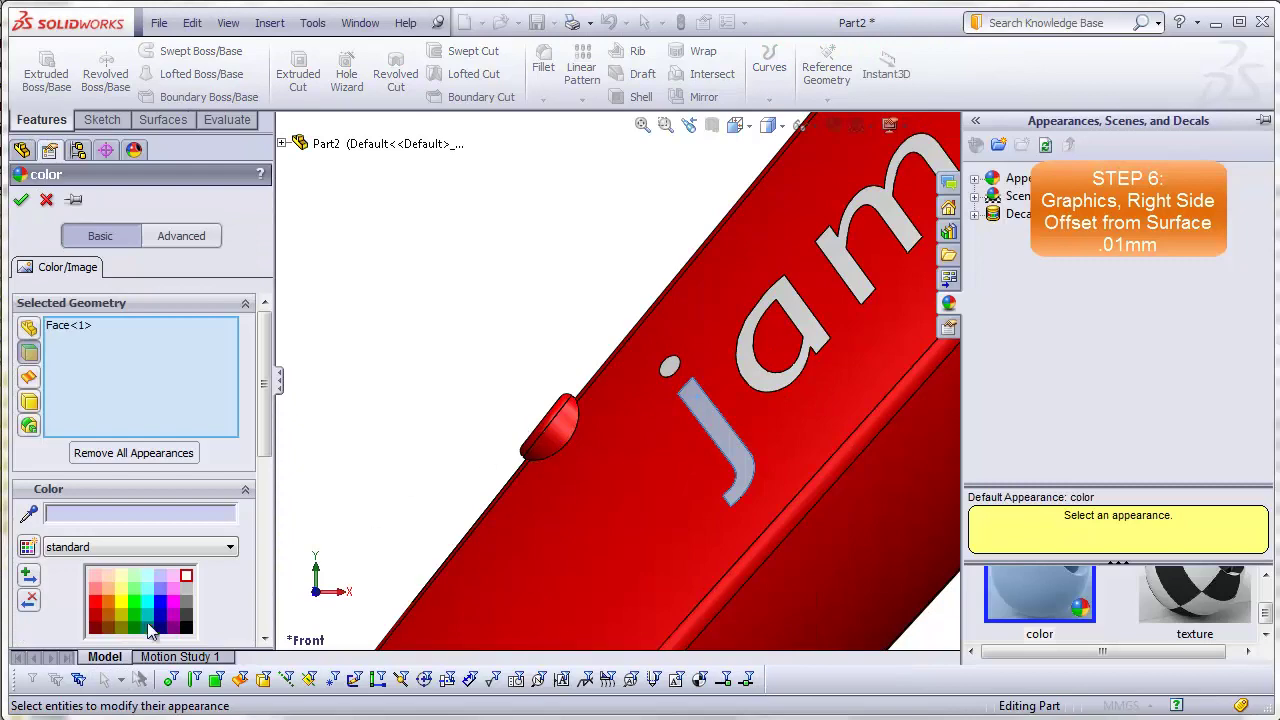
pyautogui.click(116, 604)
pyautogui.click(20, 199)
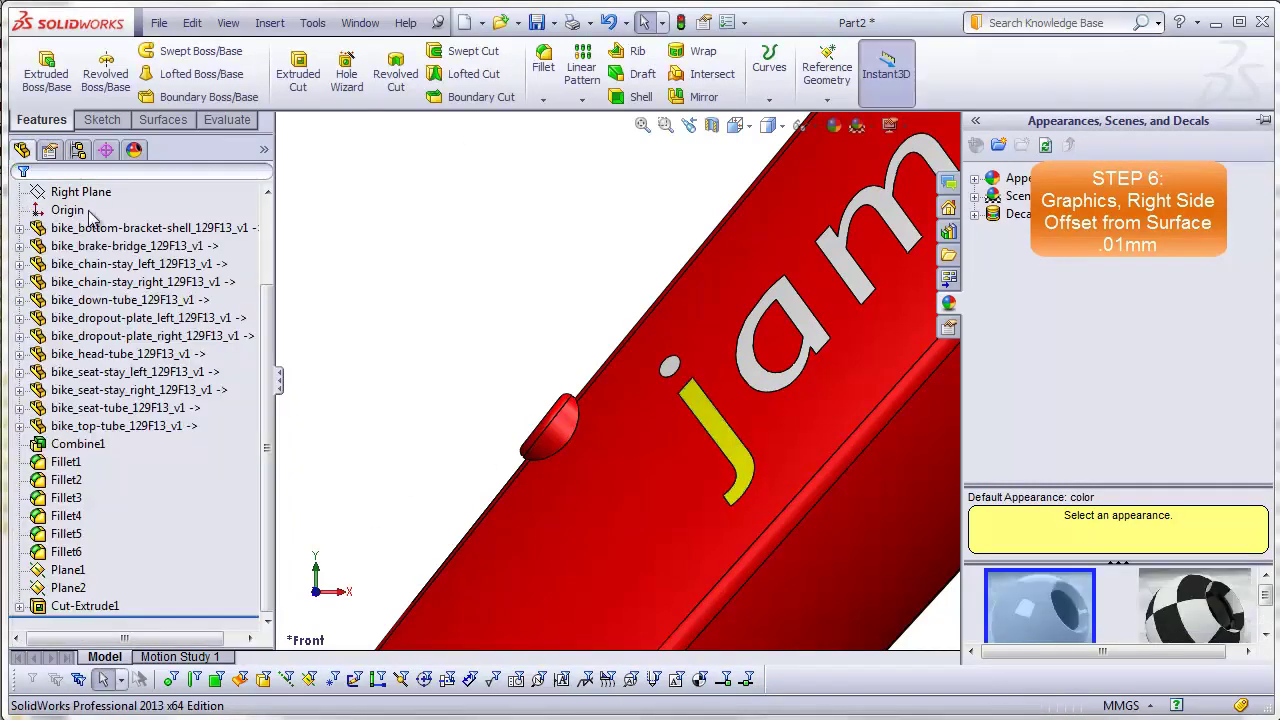
# Color only the dot face of the letter "j" standard yellow to match its stem
pyautogui.rightClick(671, 373)
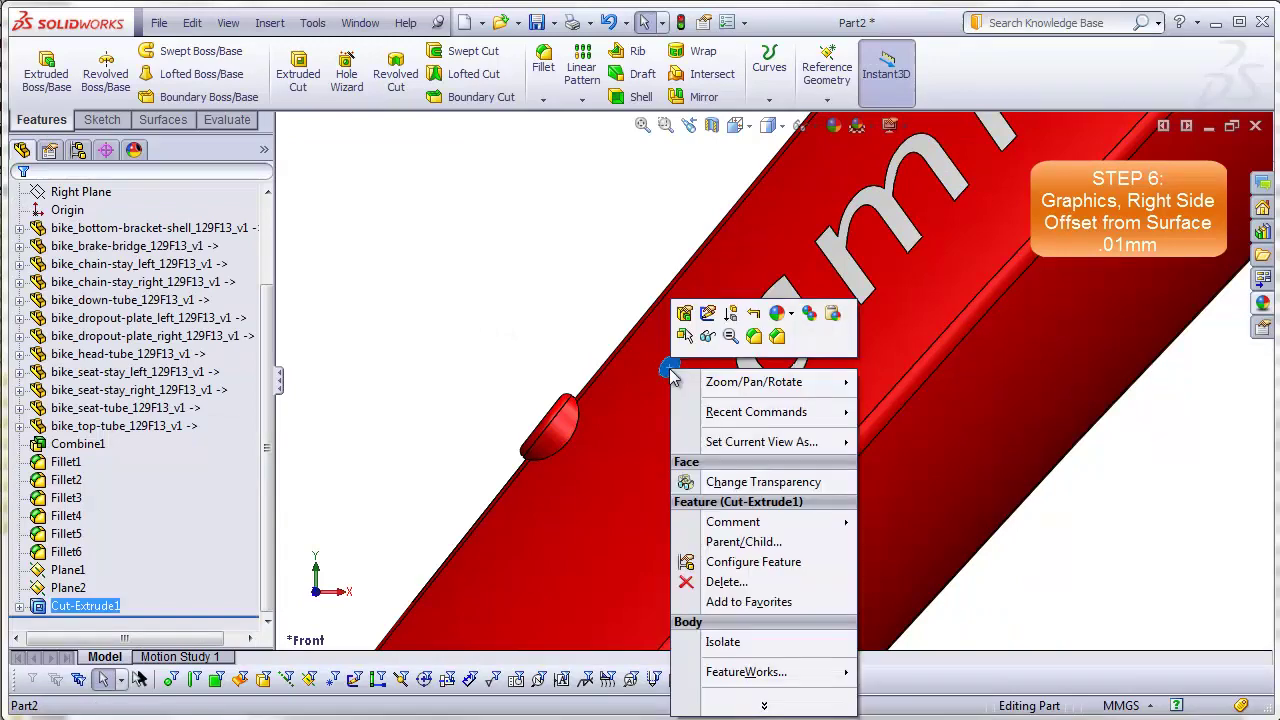
pyautogui.click(779, 314)
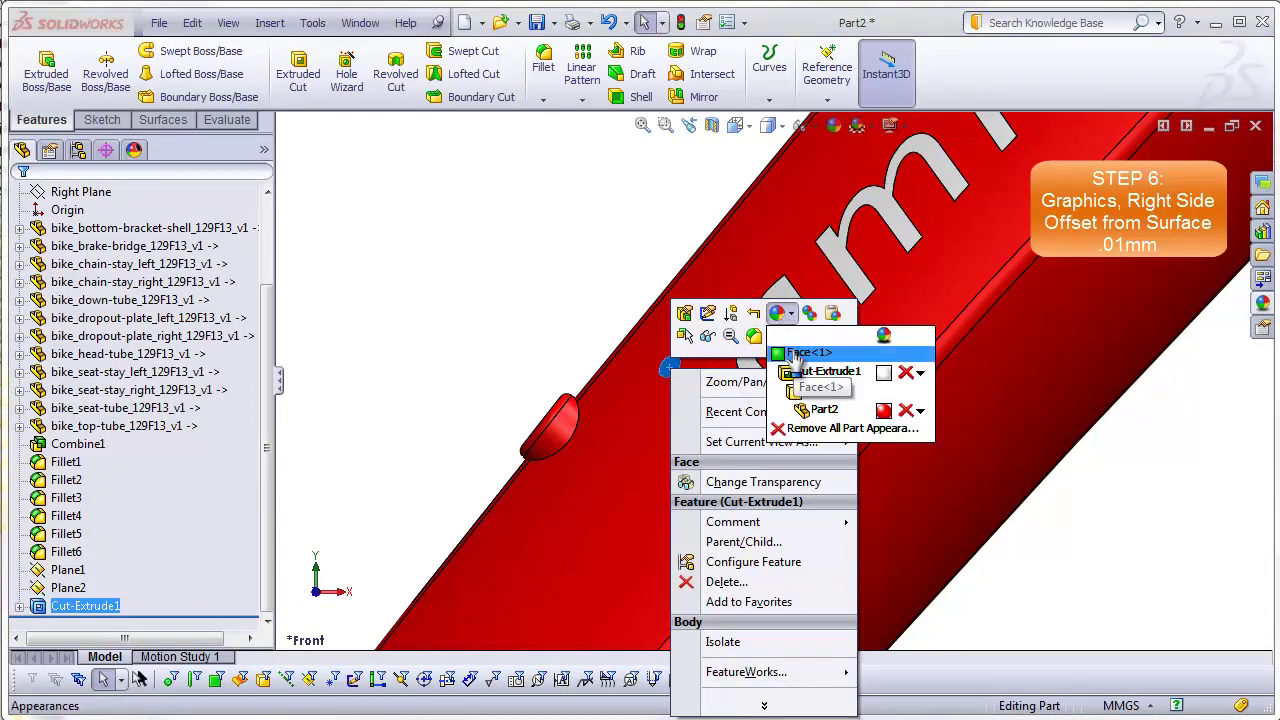
pyautogui.click(790, 351)
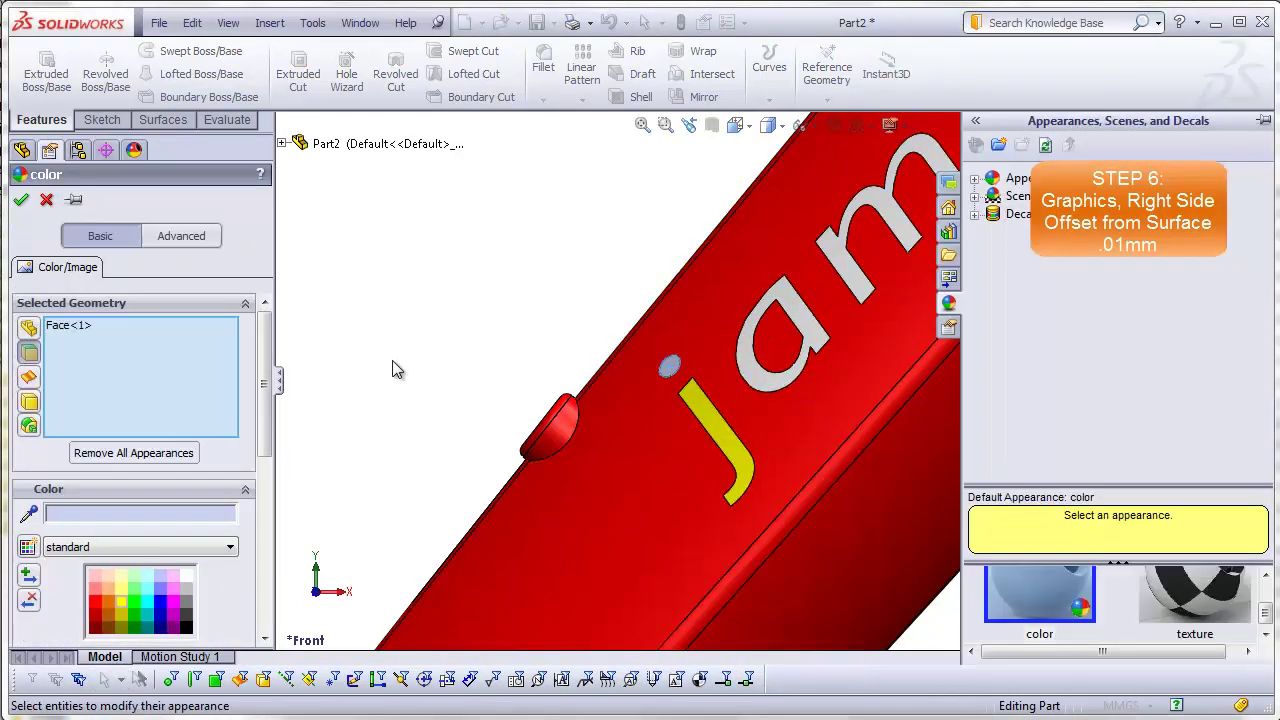
pyautogui.click(121, 603)
pyautogui.click(20, 199)
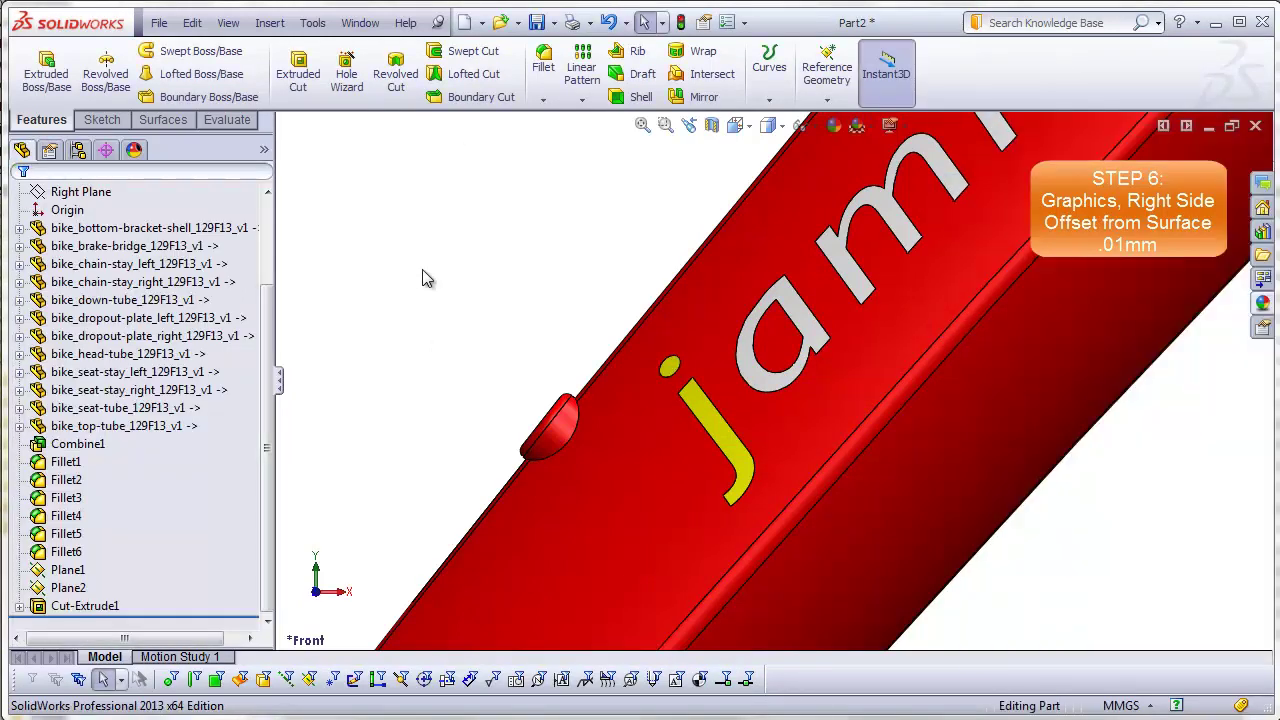
# Show the display settings beside the feature tree and check the appearances assigned to Cut-Extrude1 and the whole part
pyautogui.scroll(5, 600, 428)
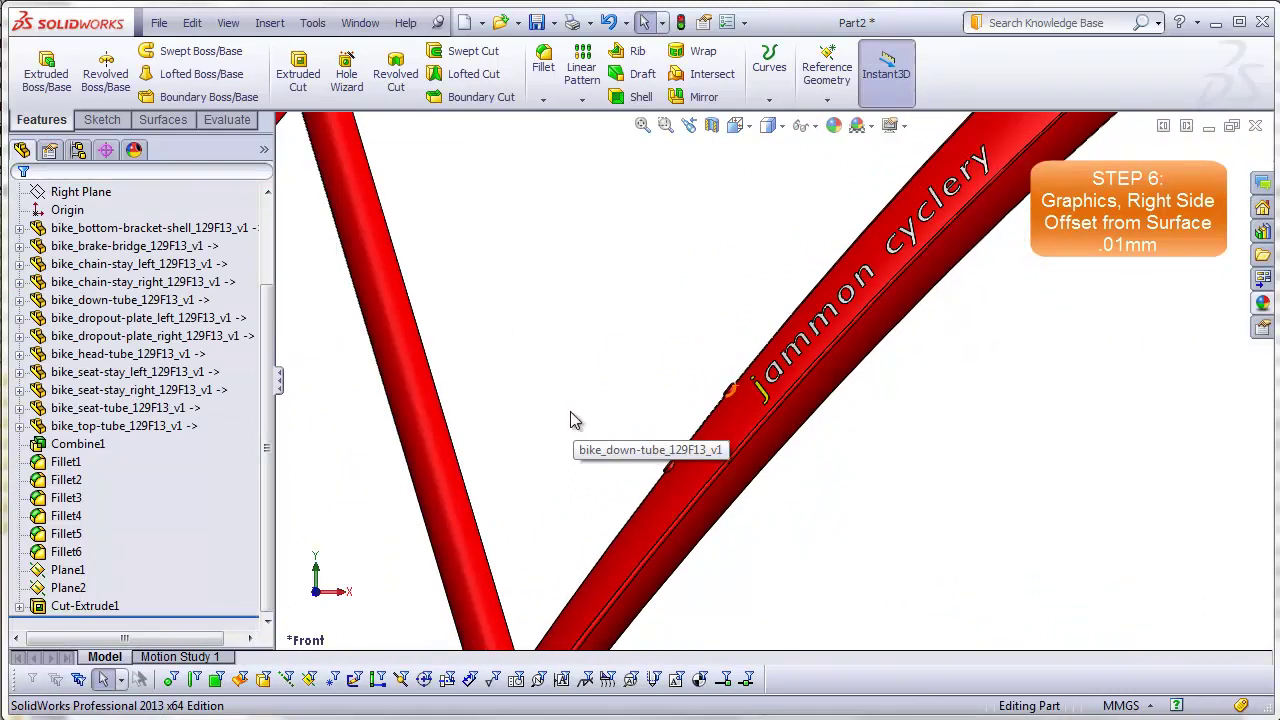
pyautogui.click(265, 151)
pyautogui.click(326, 595)
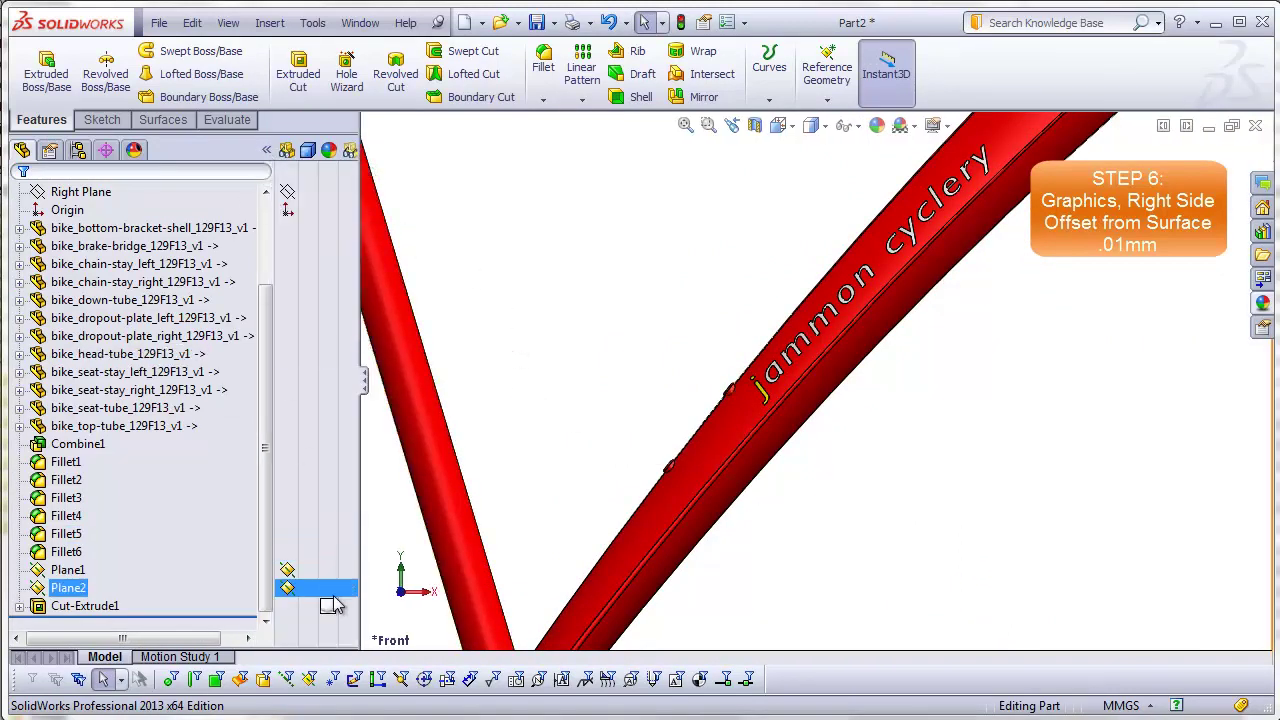
pyautogui.click(329, 606)
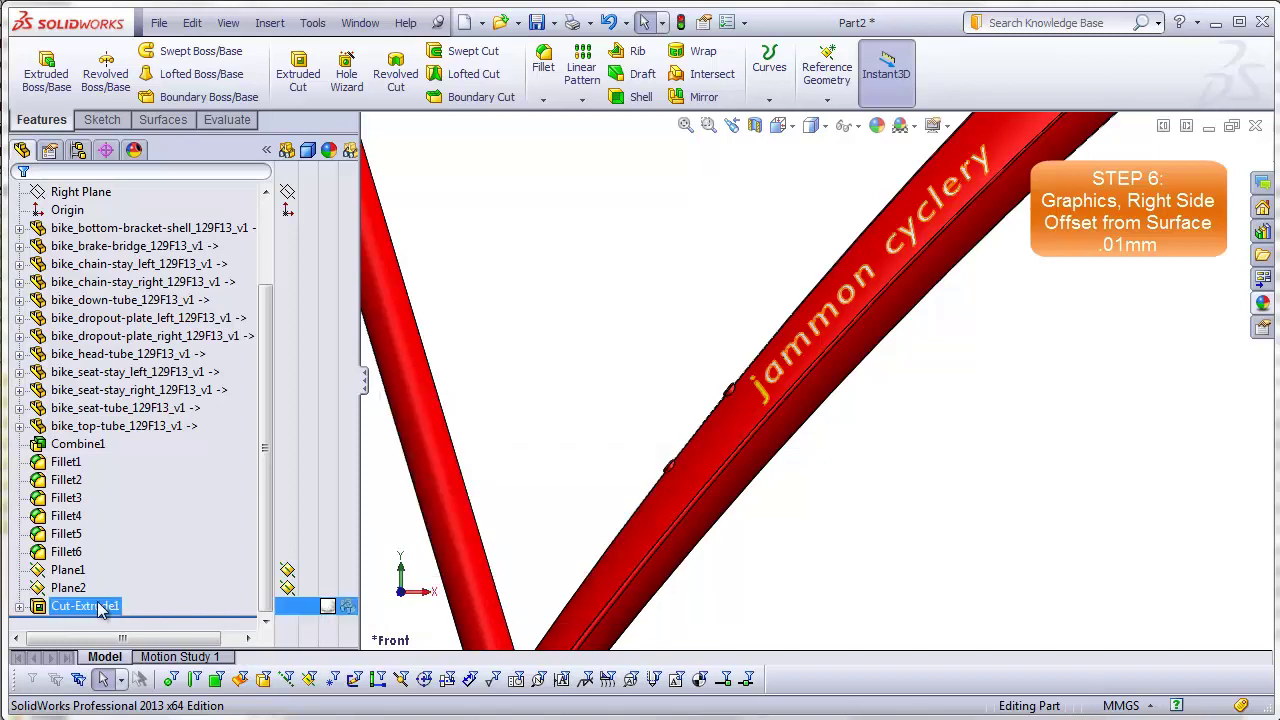
pyautogui.press('Escape')
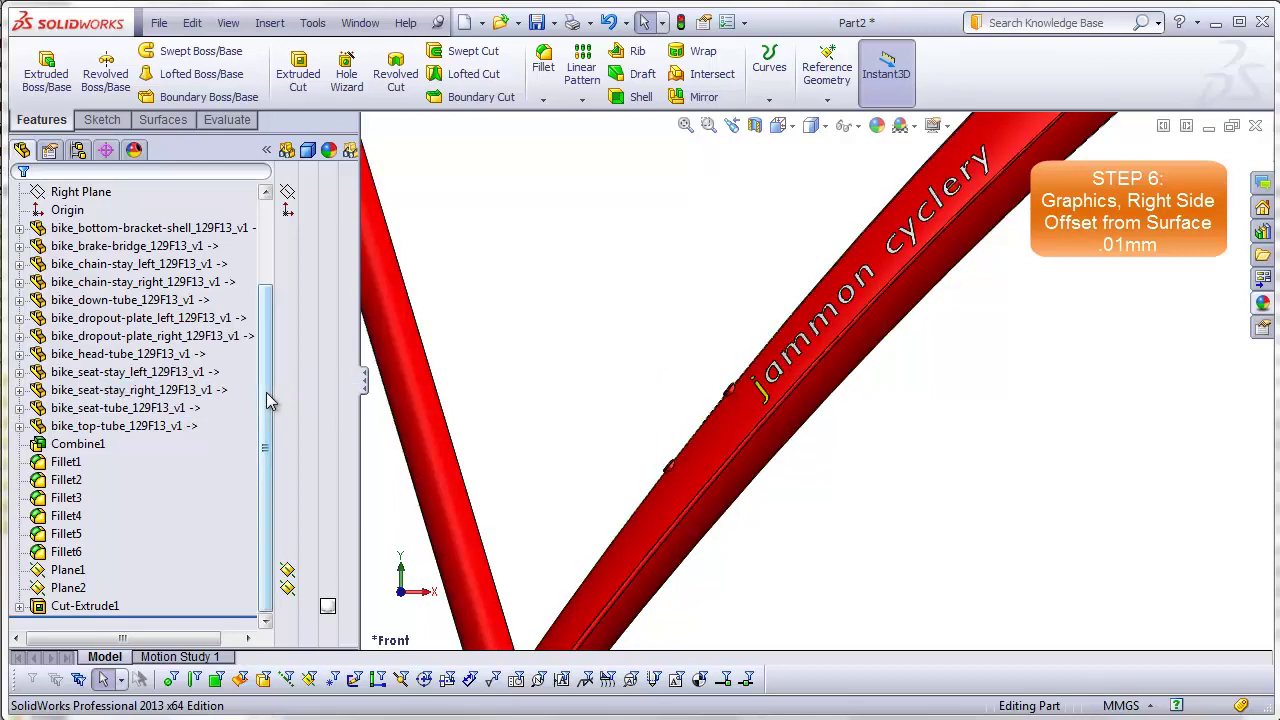
pyautogui.moveTo(268, 394); pyautogui.dragTo(268, 310)
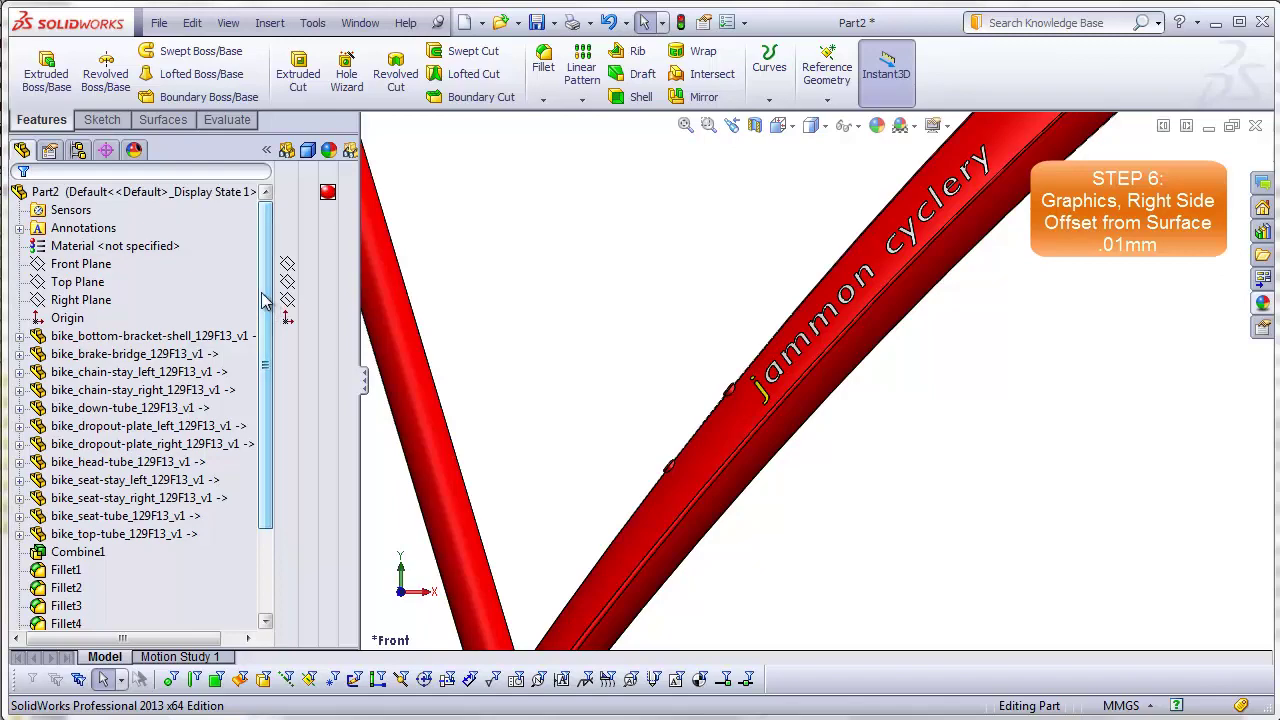
pyautogui.click(328, 192)
pyautogui.moveTo(328, 197)
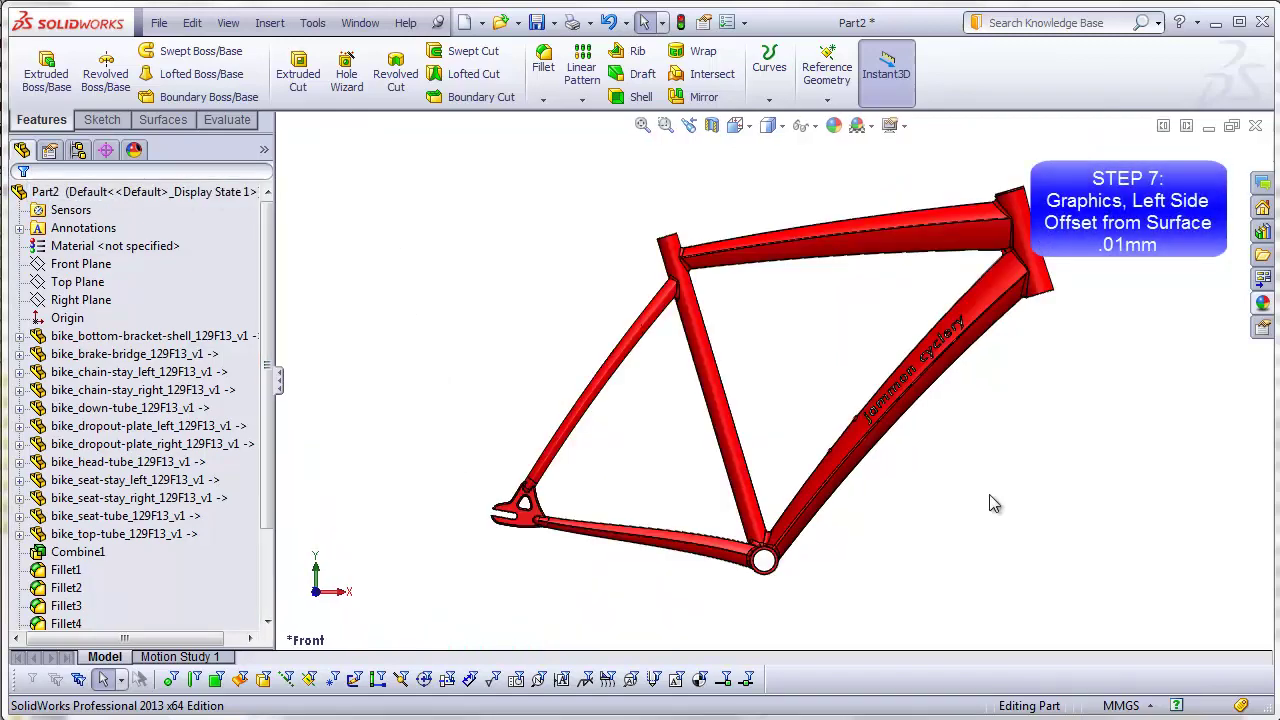
# Examine where Plane2 lies relative to the frame's left side, clear the selection, and return to Front view
pyautogui.moveTo(991, 503); pyautogui.dragTo(737, 523, button='middle')
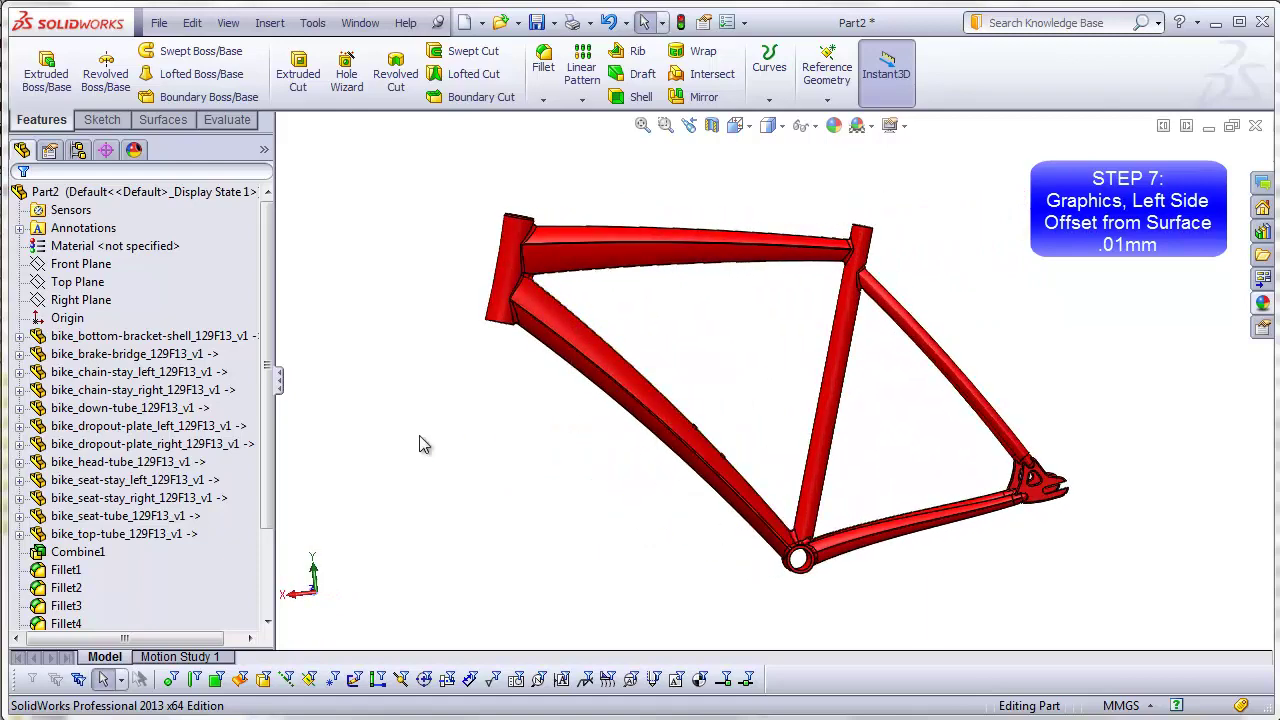
pyautogui.moveTo(267, 489); pyautogui.dragTo(272, 600)
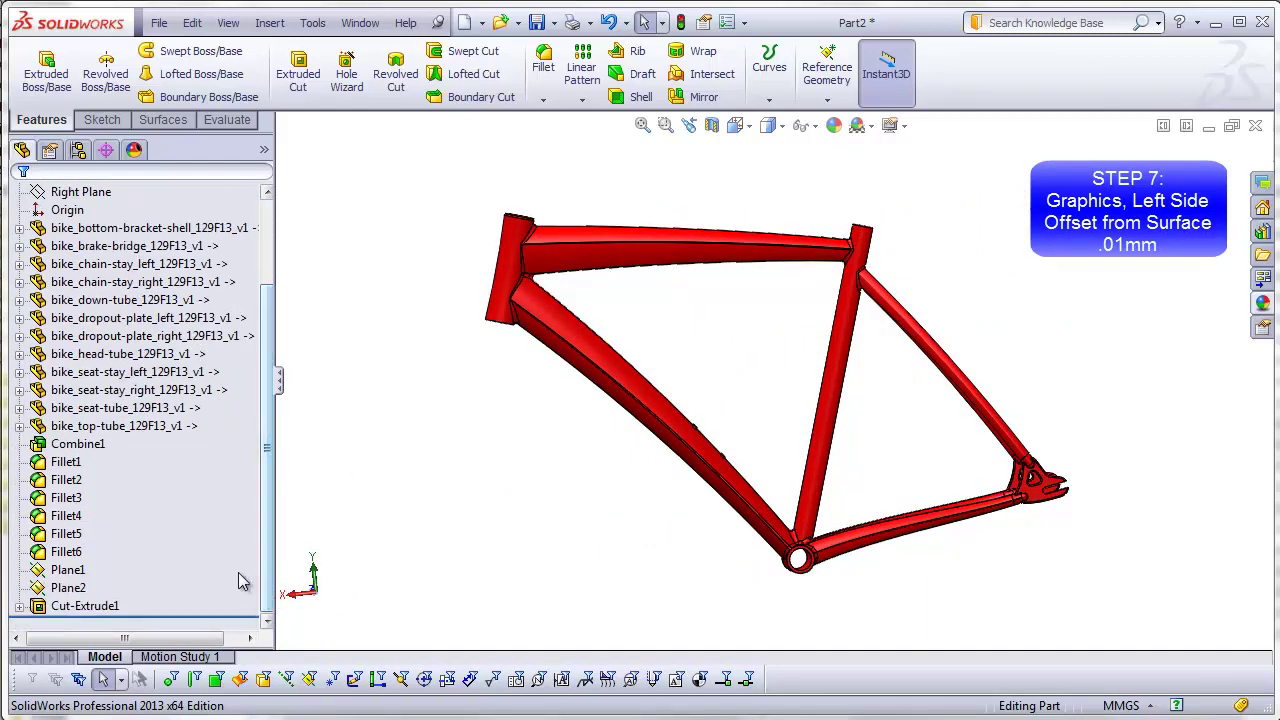
pyautogui.click(68, 588)
pyautogui.moveTo(409, 523); pyautogui.dragTo(558, 518, button='middle')
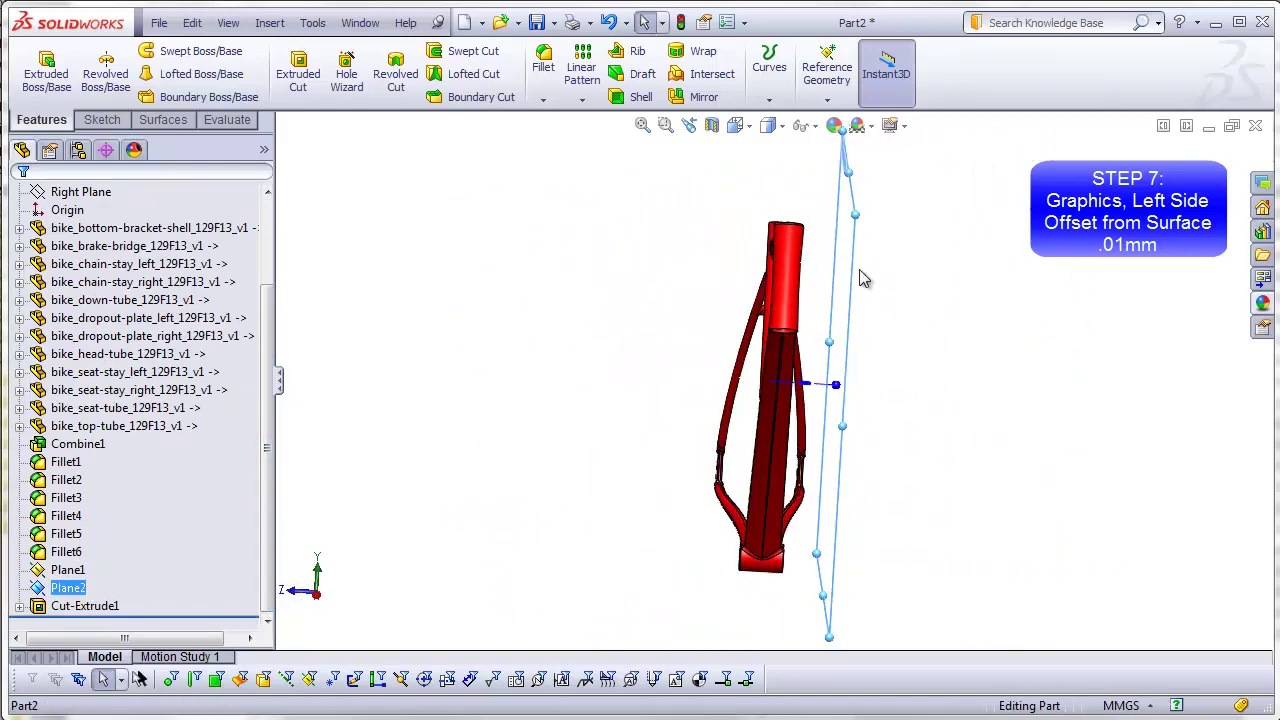
pyautogui.moveTo(857, 277); pyautogui.dragTo(600, 365, button='middle')
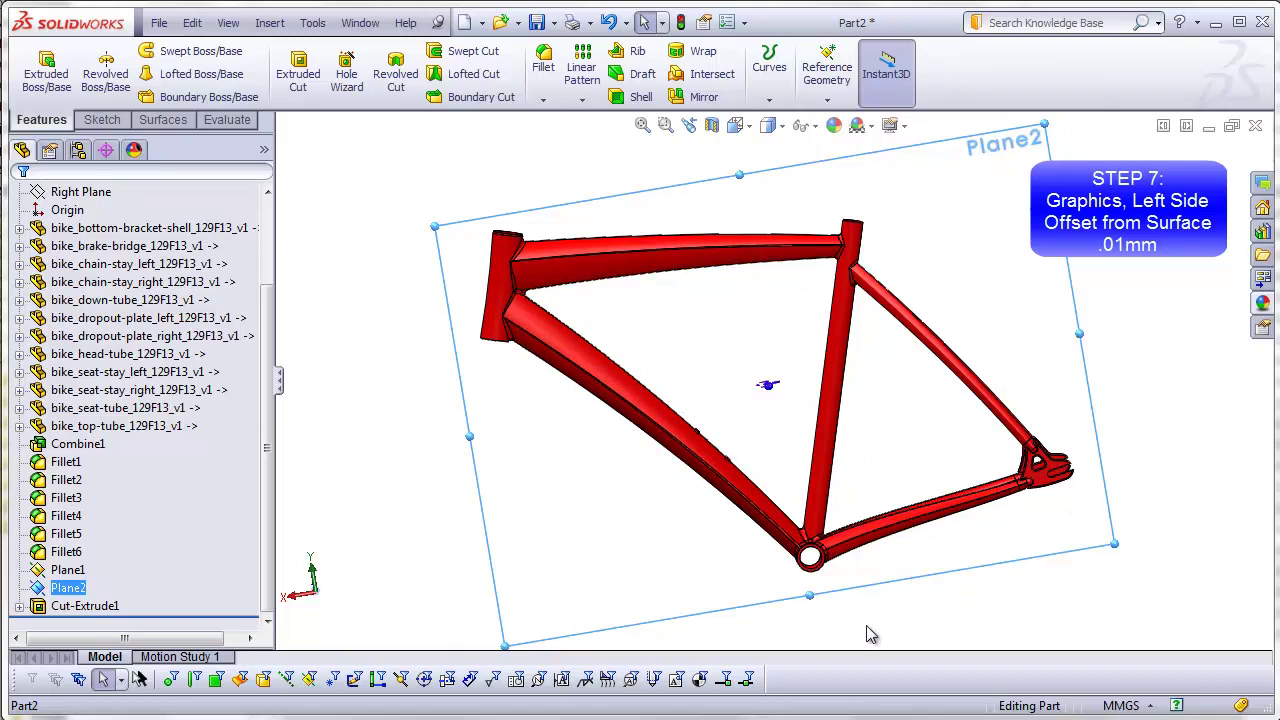
pyautogui.press('Escape')
pyautogui.hotkey('ctrl', '1')
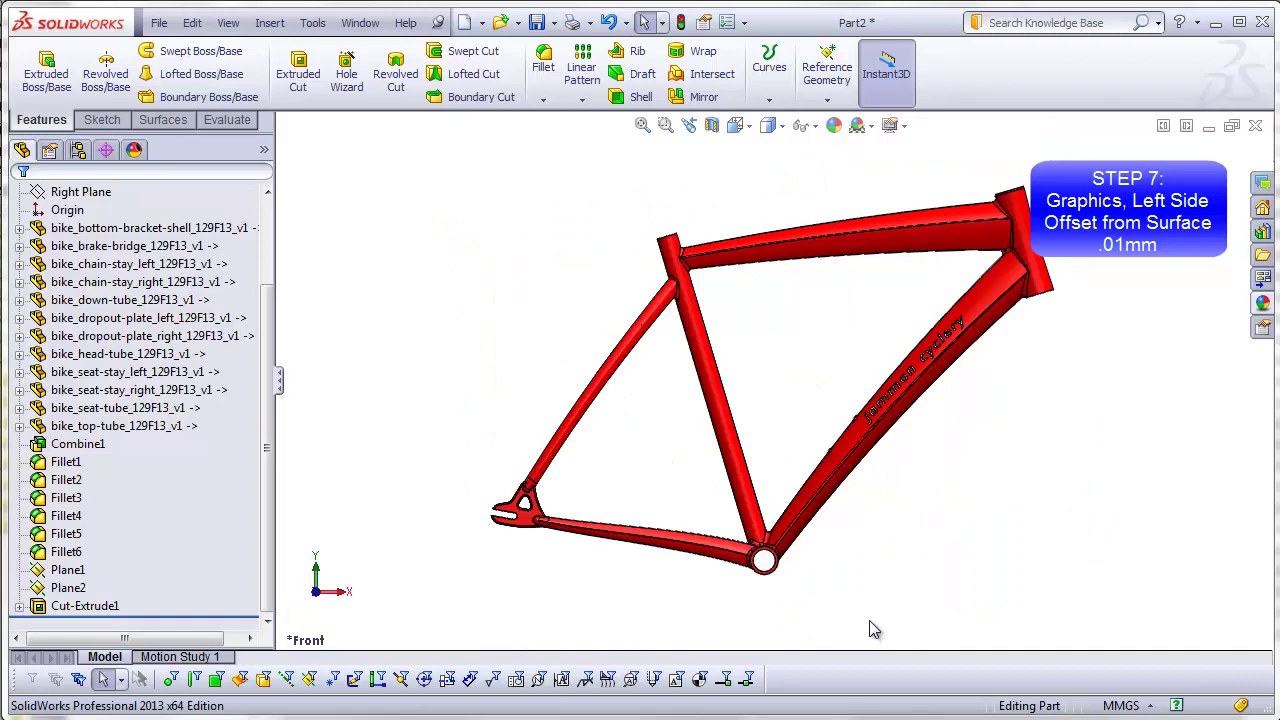